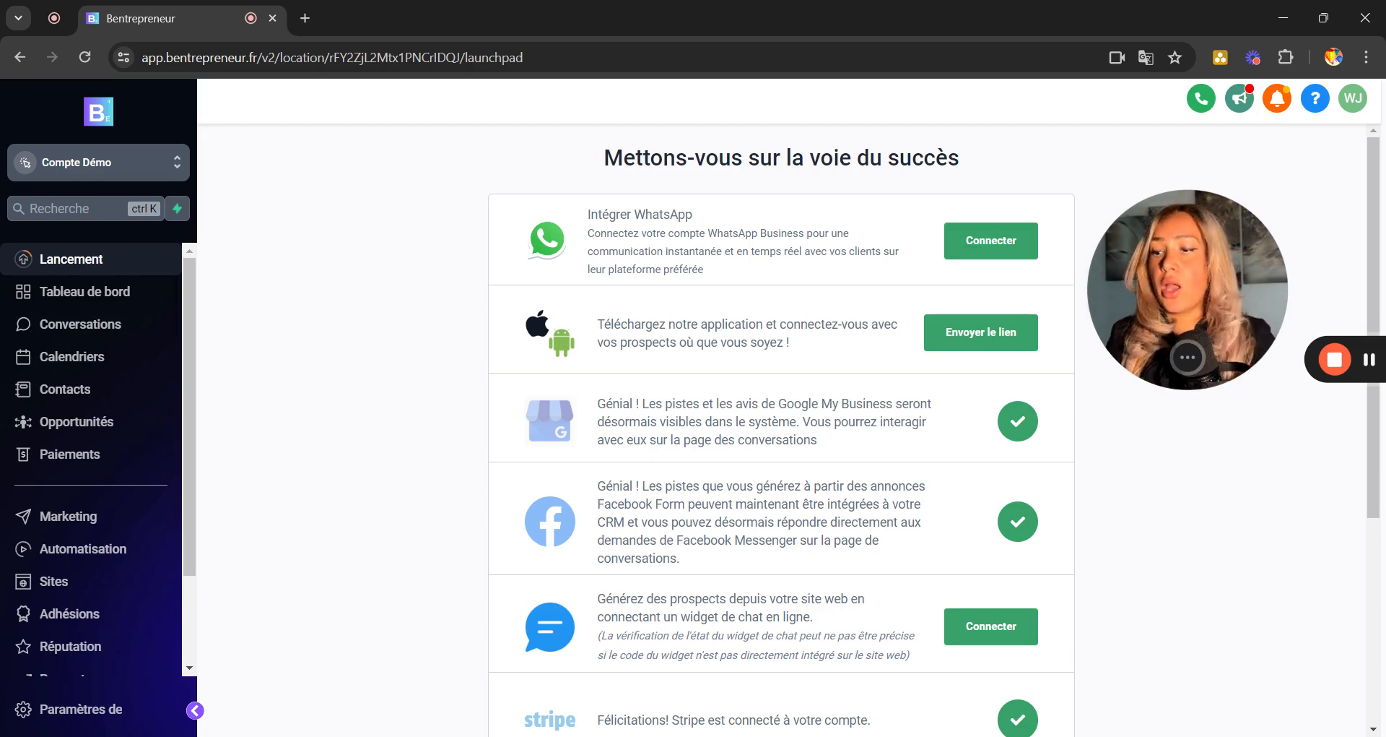
Go from the launchpad to the Paiements section's Factures page.
left_click_drag(187, 358, 210, 541)
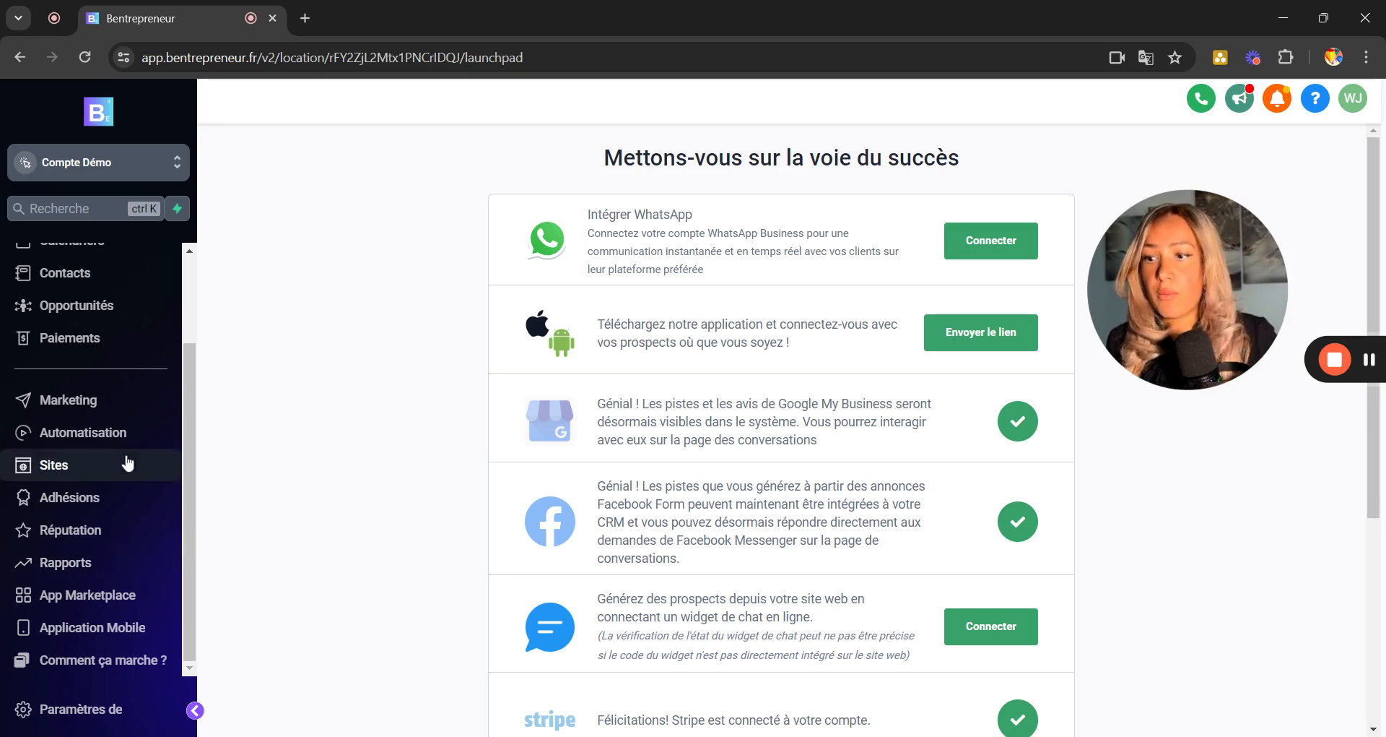
left_click(81, 345)
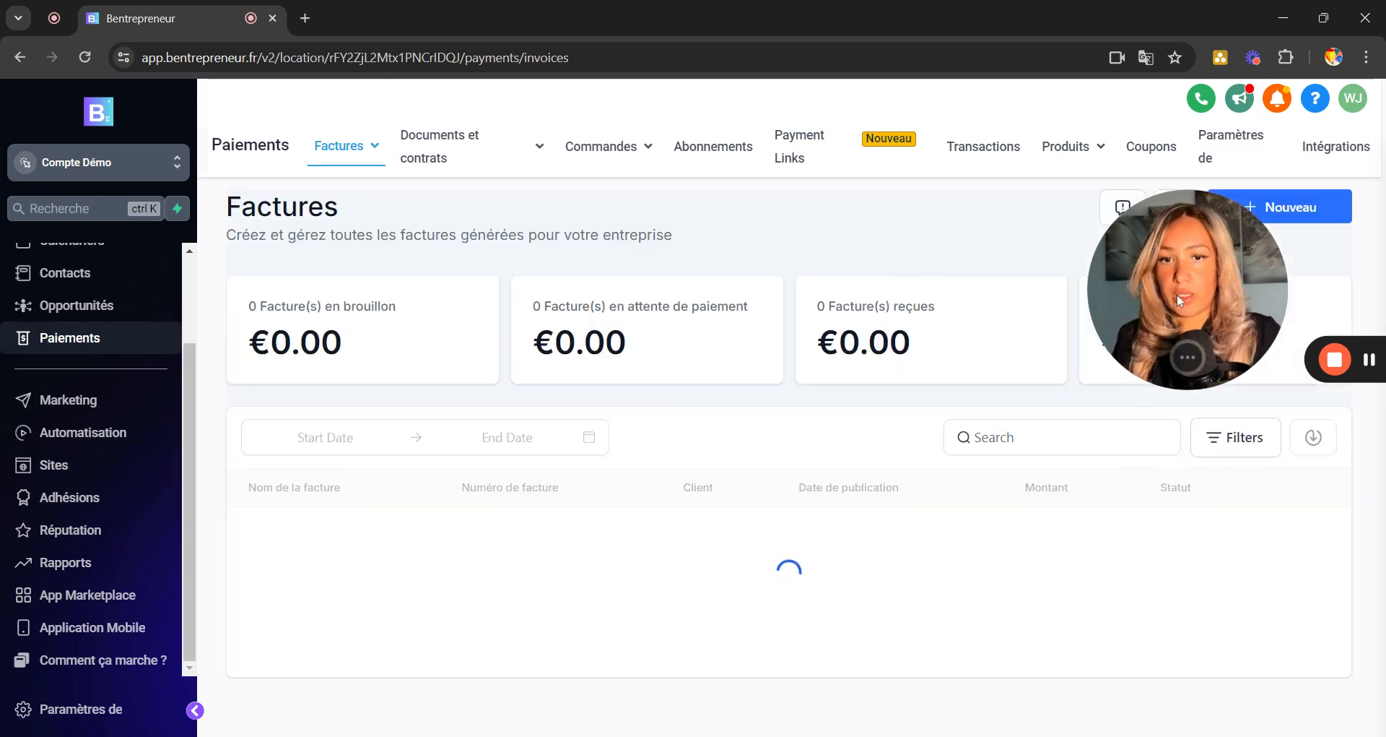
Review the Intégrations page (Stripe default, PayPal connected), then open a new browser tab.
left_click_drag(1181, 294, 287, 372)
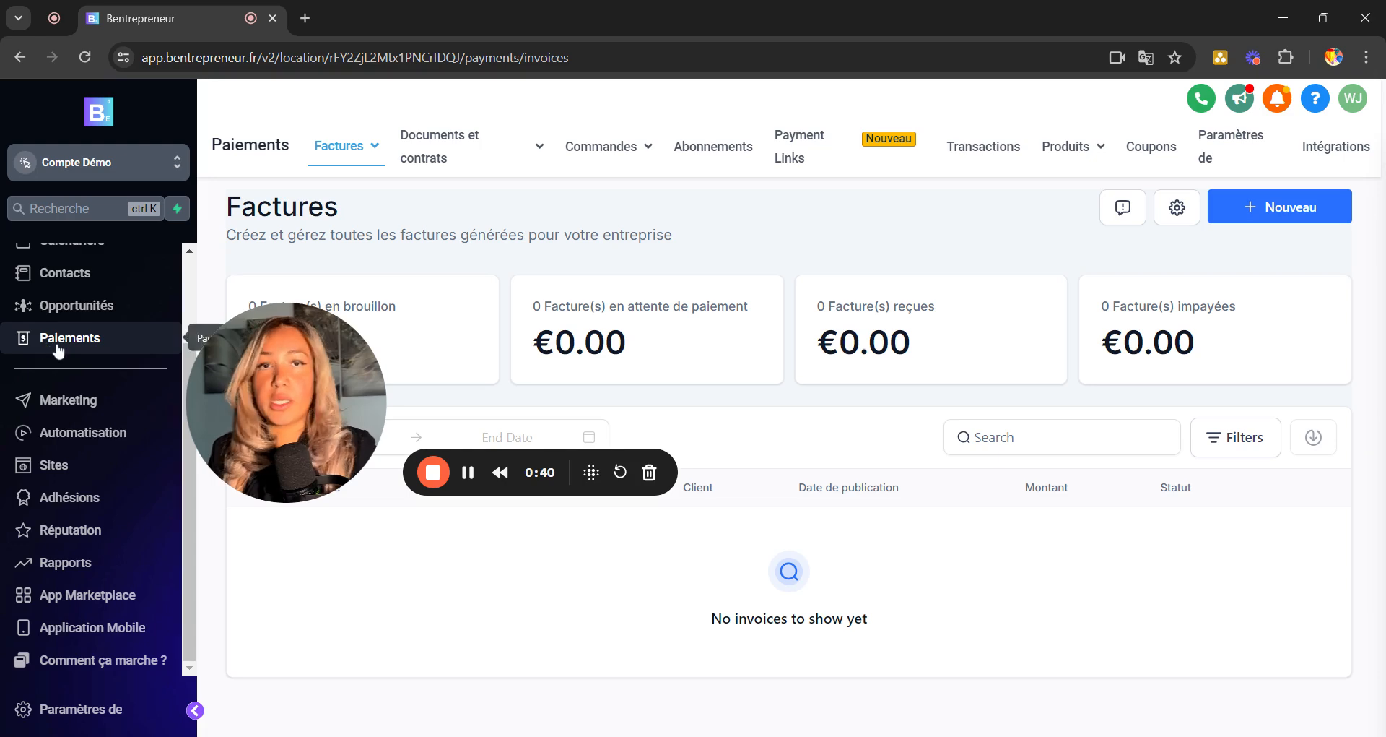
left_click(1320, 158)
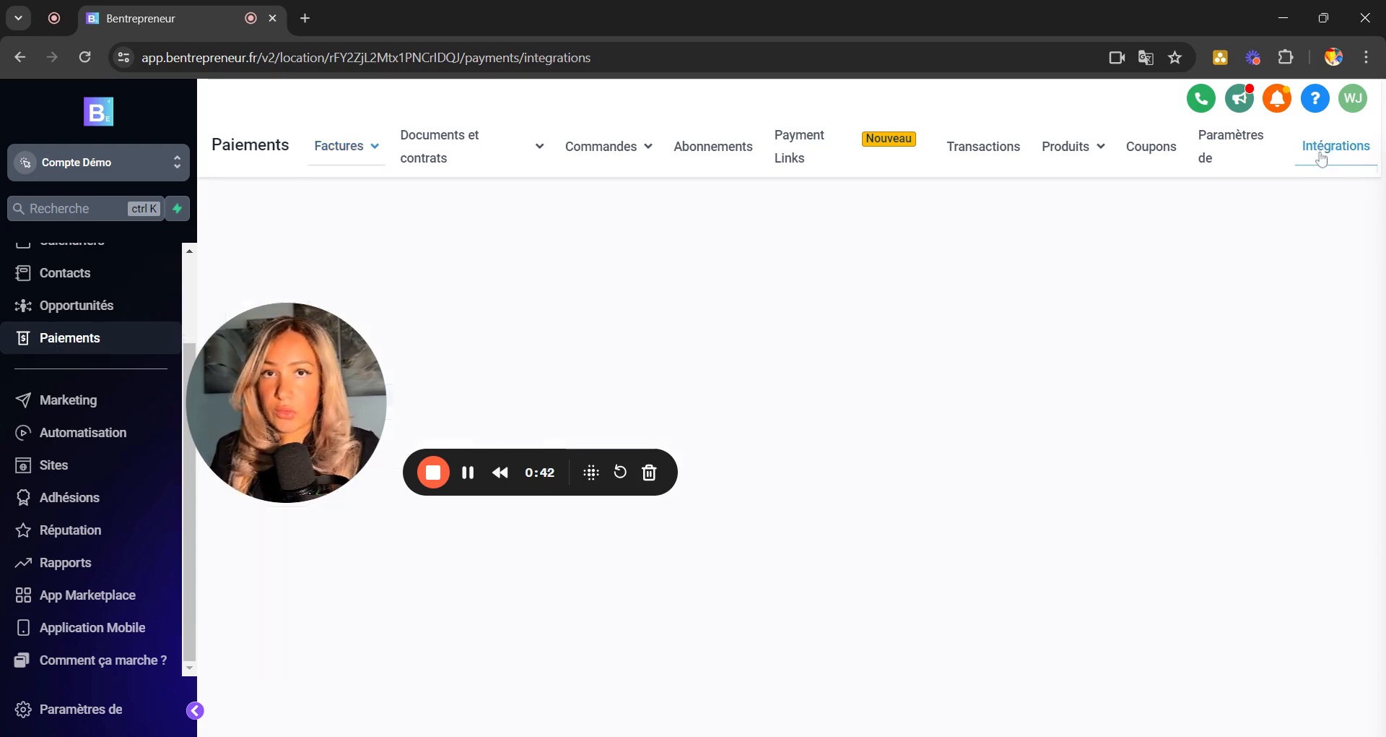
left_click_drag(324, 412, 1296, 156)
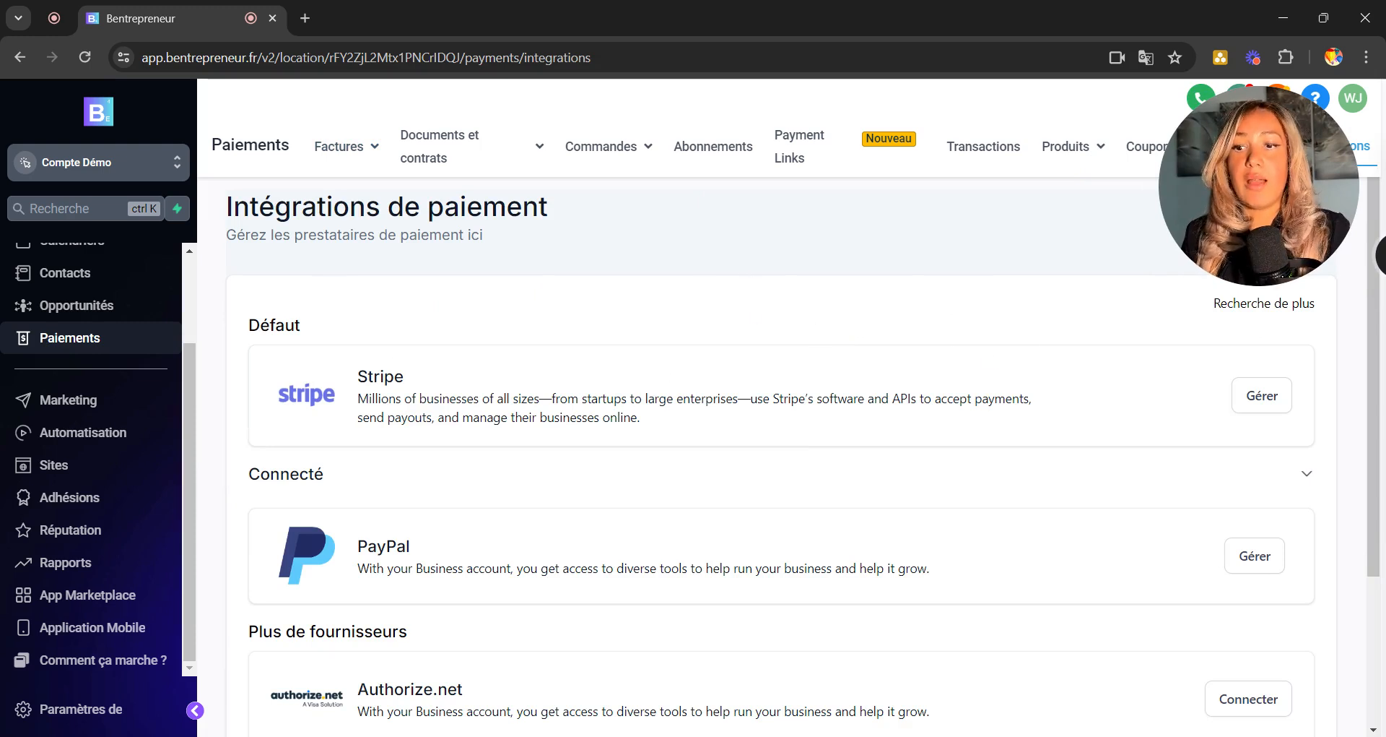
scroll(476, 456, "down", 3)
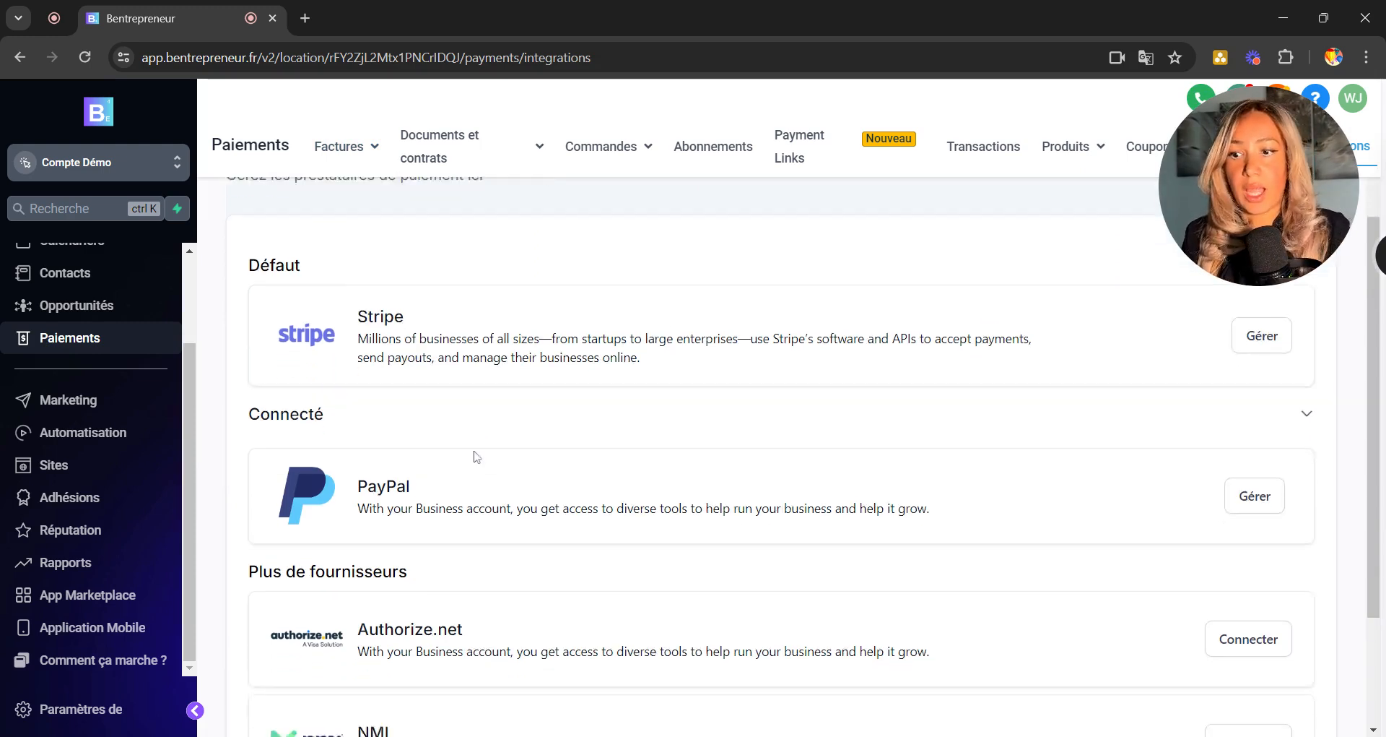
scroll(673, 402, "up", 3)
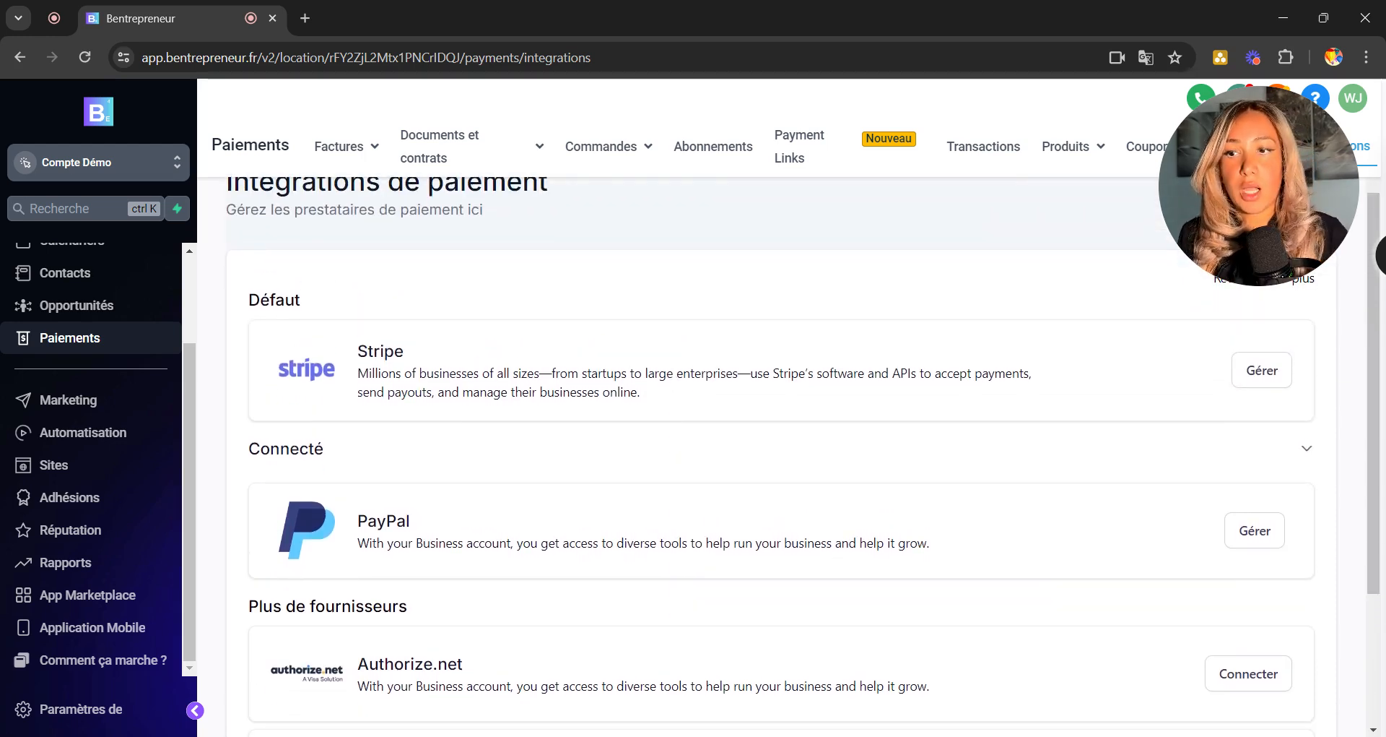
left_click(310, 24)
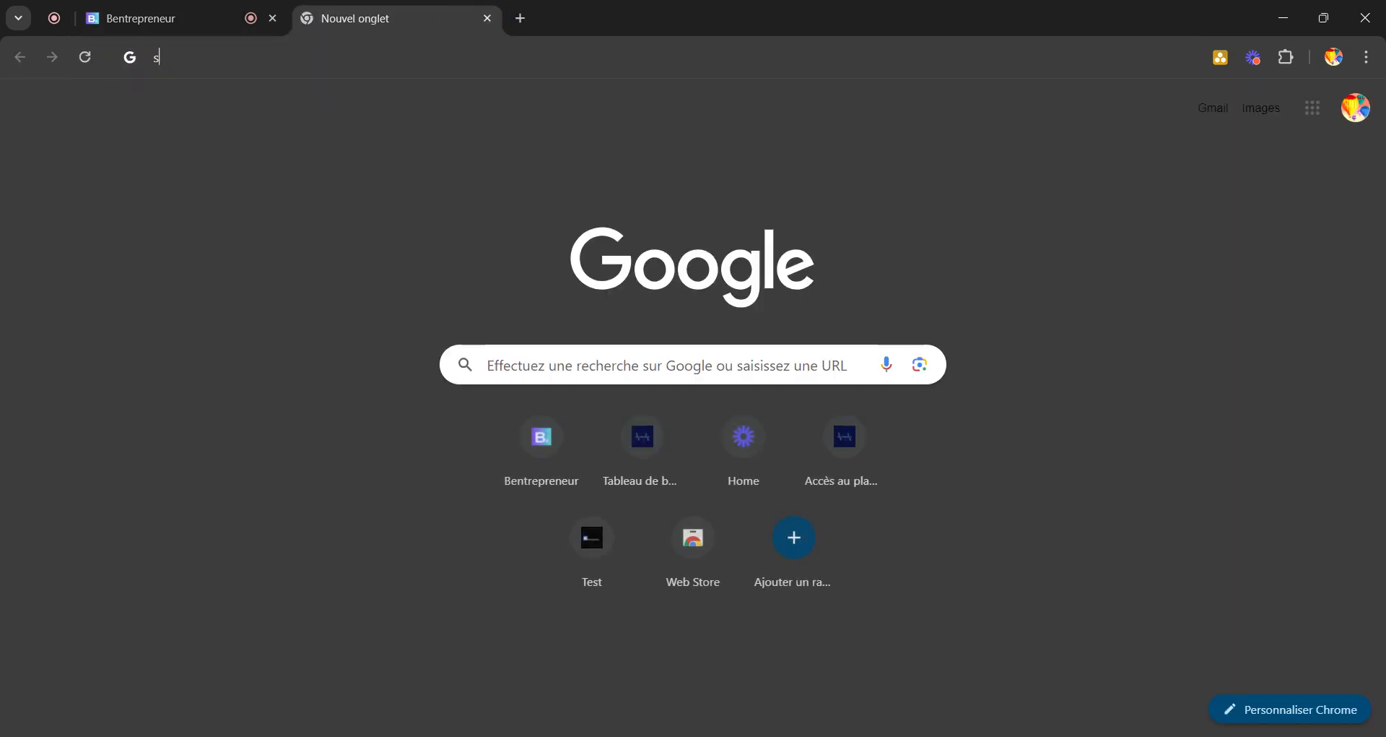
Enter 'strip' and load Stripe's French homepage from the stripe.com suggestion.
type("strip")
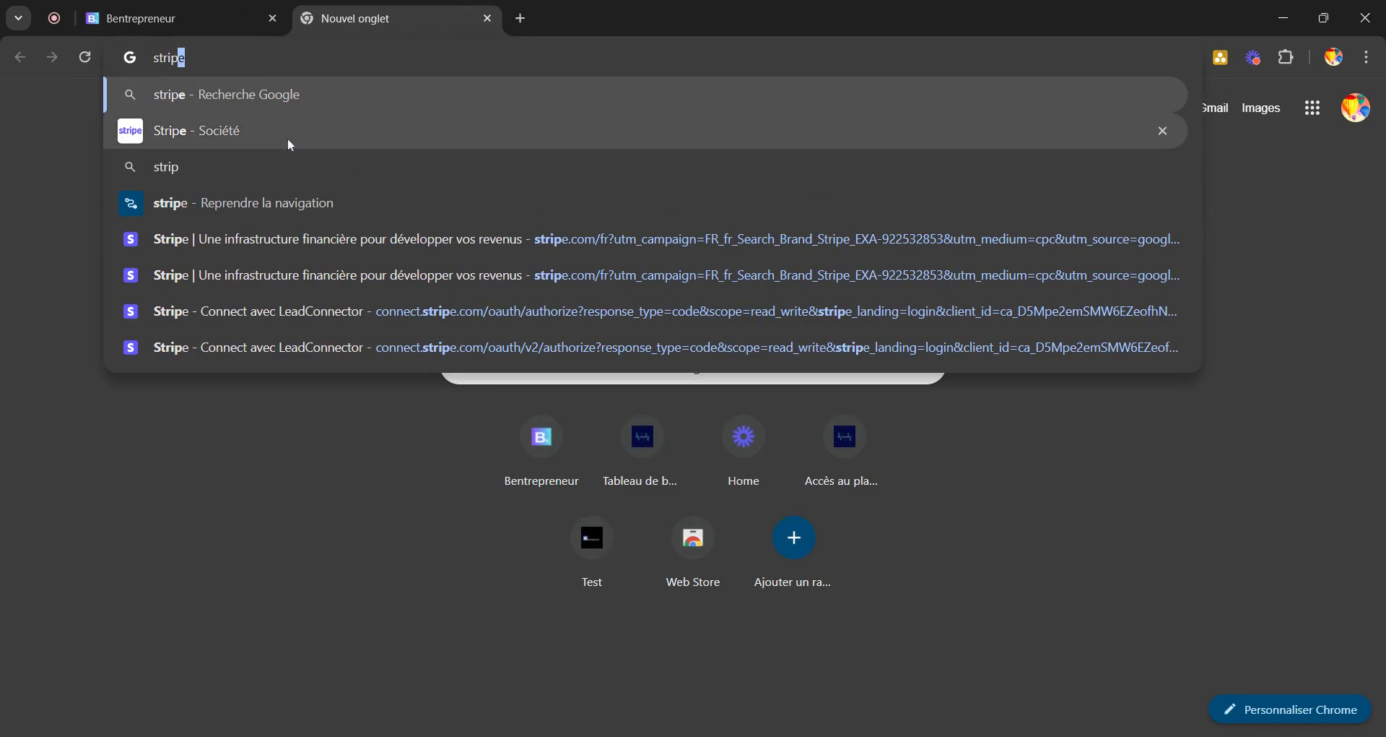
left_click(228, 239)
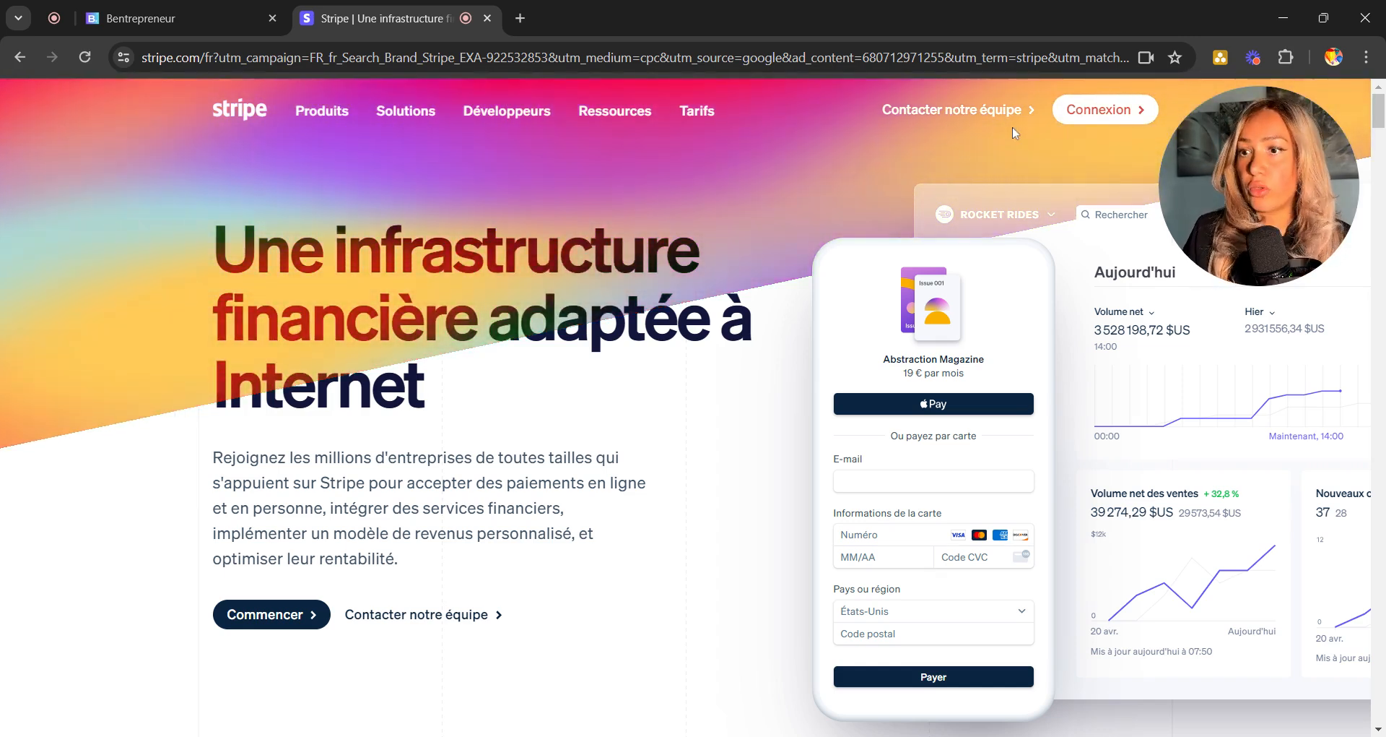
Search 'paypal business' in another tab, then return to the Bentrepreneur integrations tab.
left_click(521, 18)
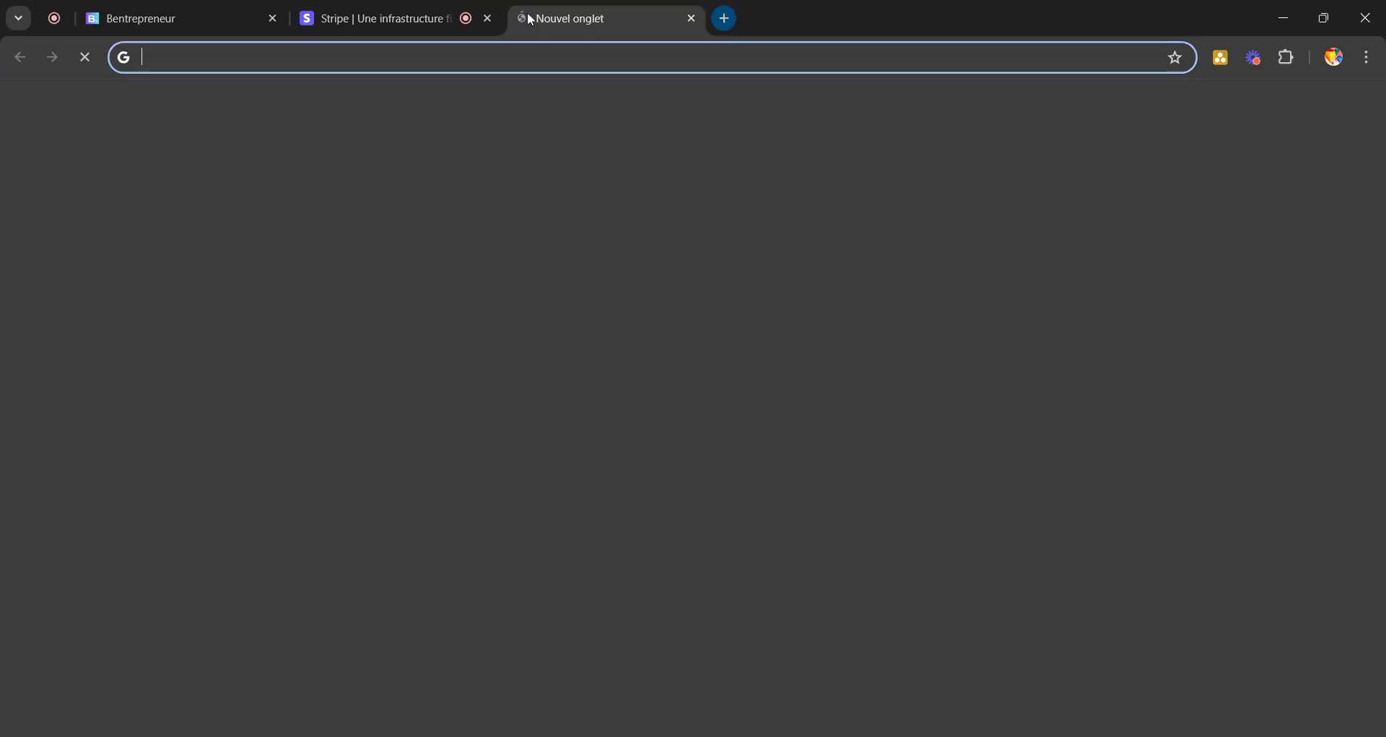
type("paypal")
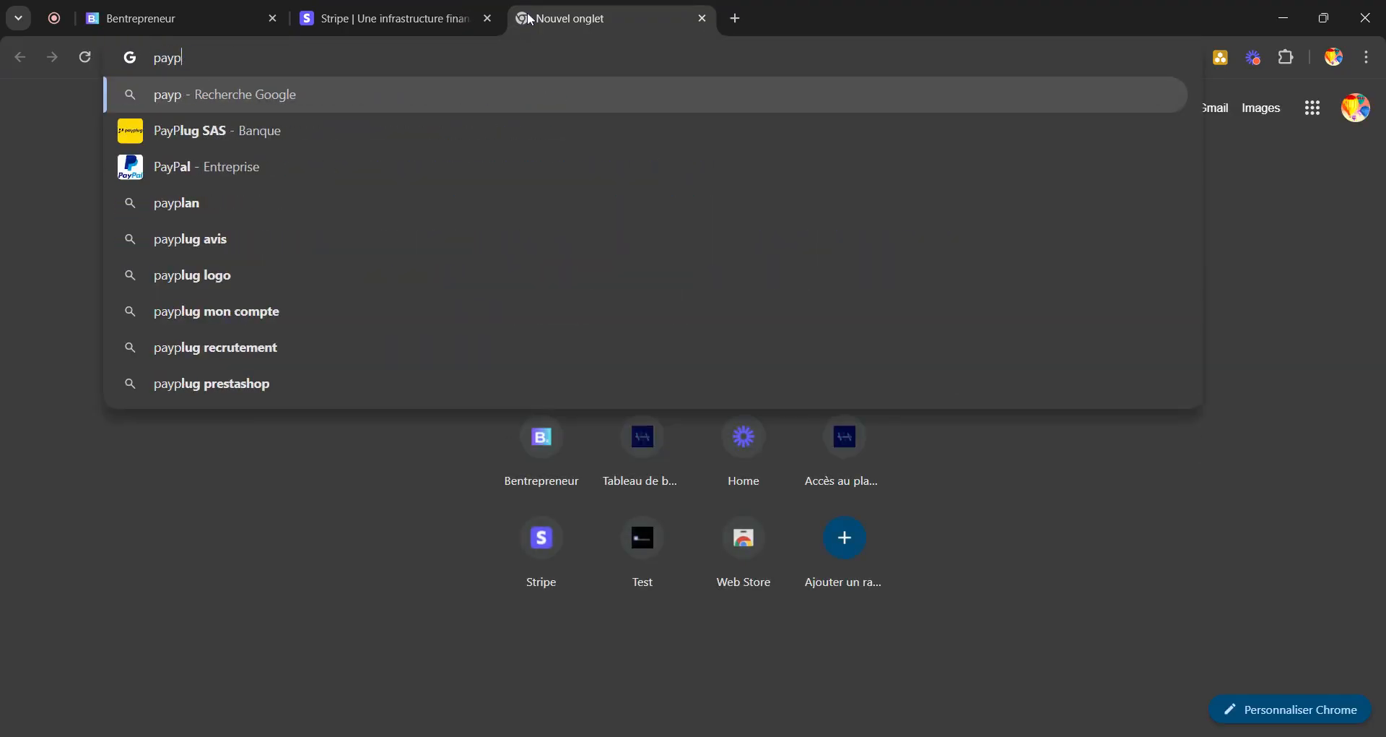
key("BackSpace")
type("al business")
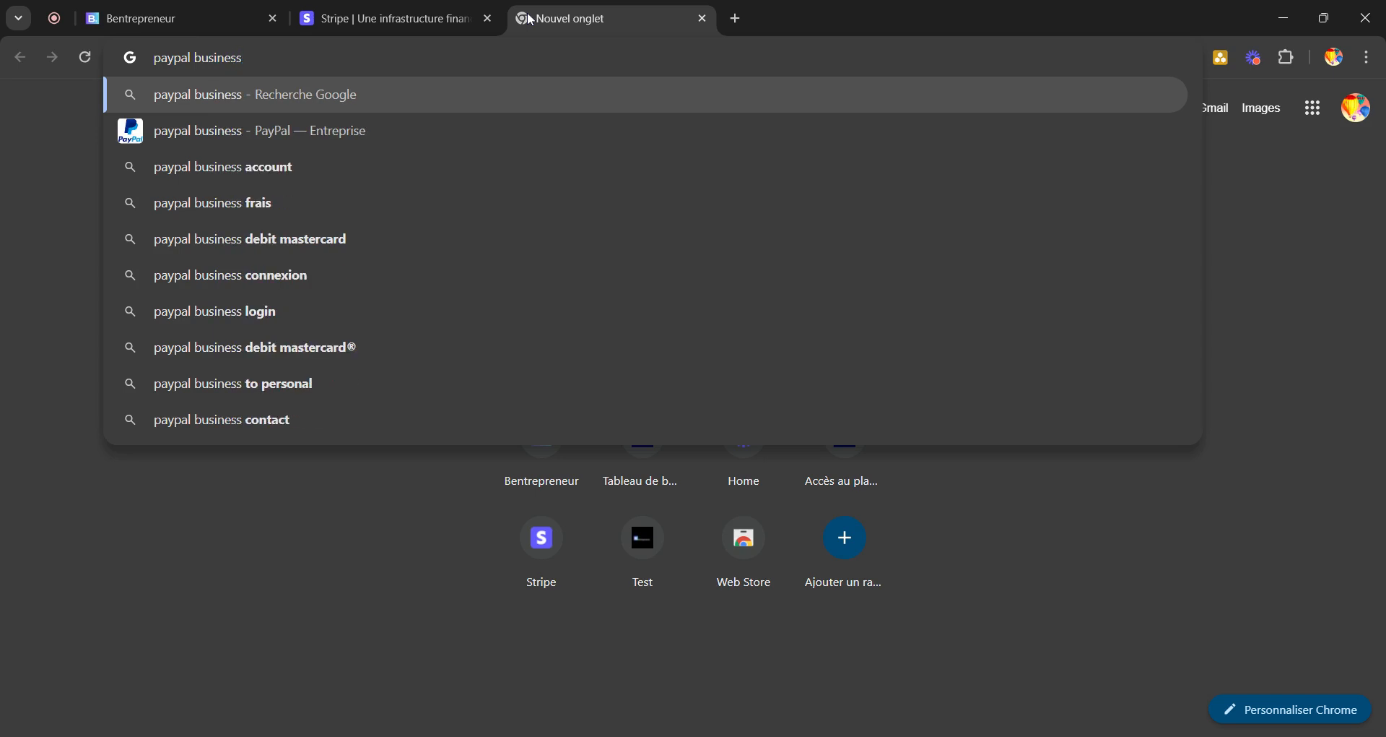
key("Return")
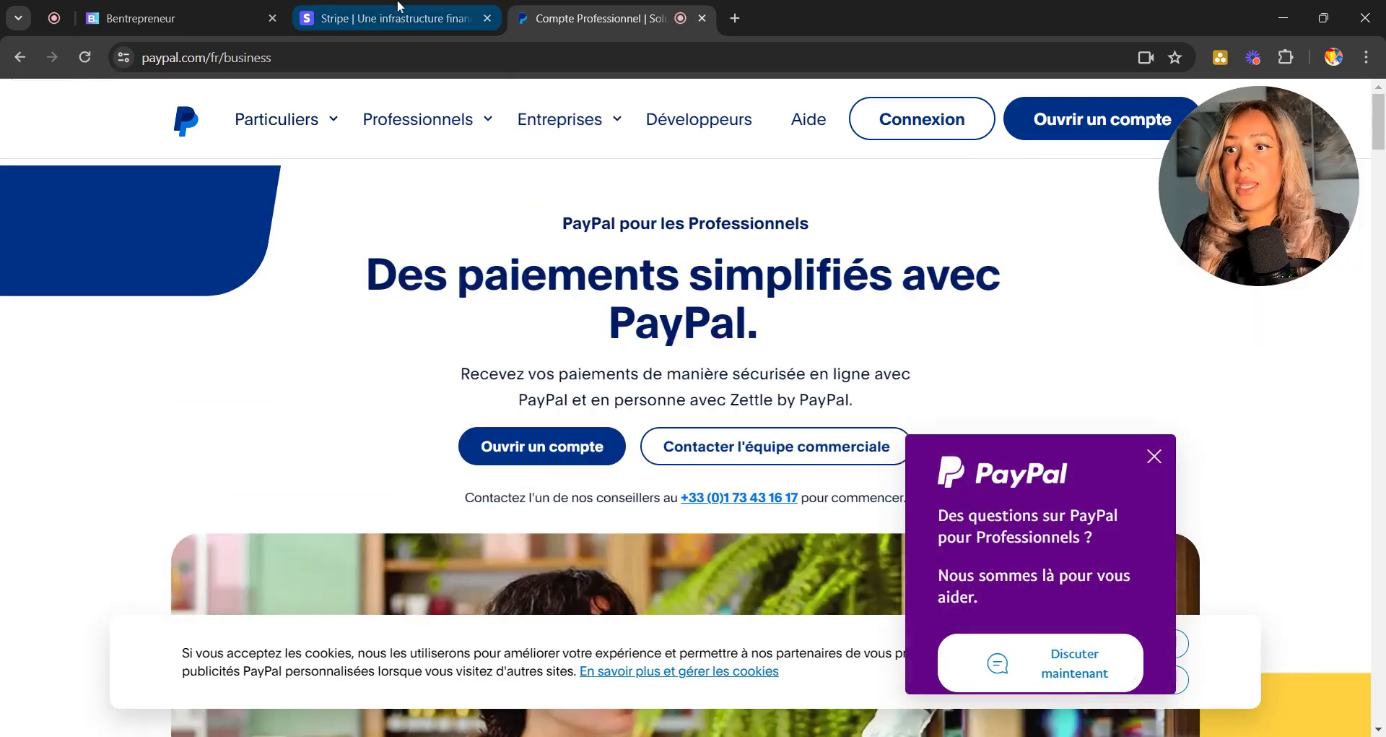
left_click(204, 16)
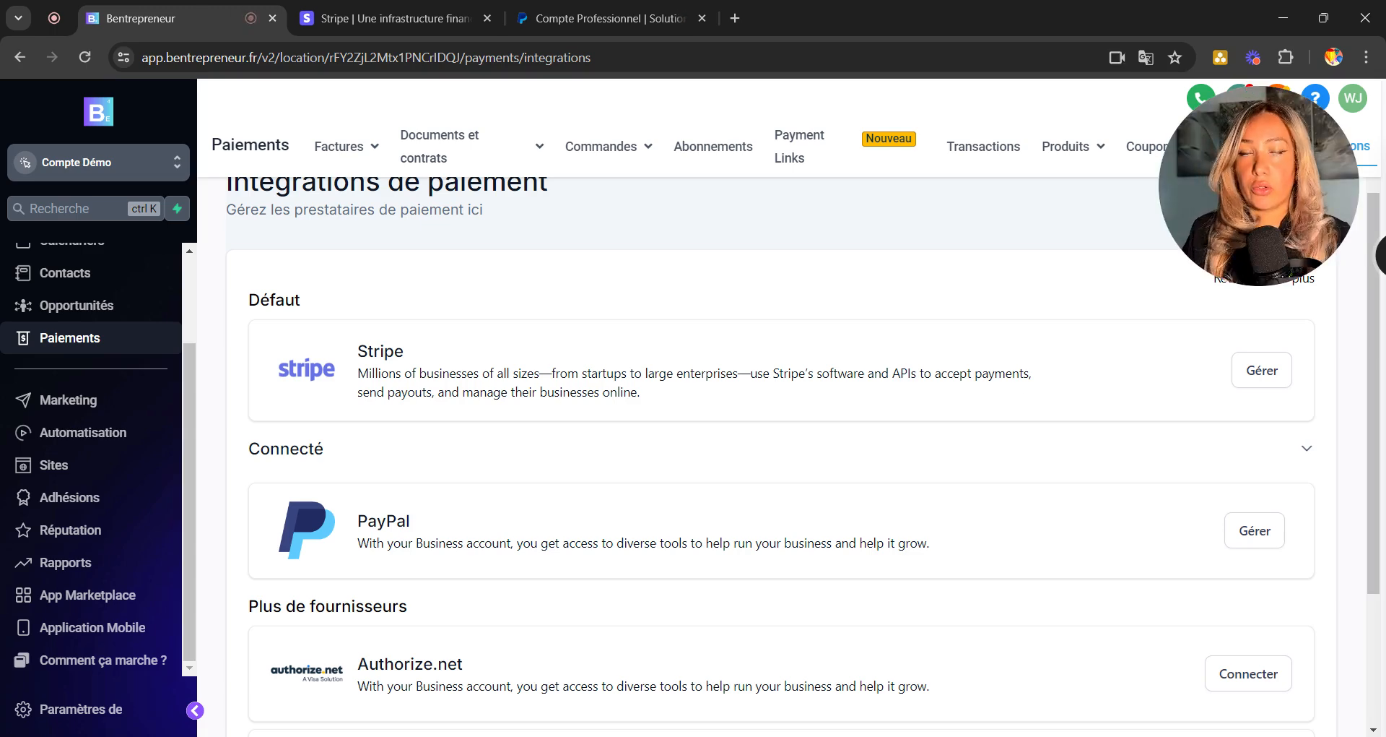
scroll(726, 535, "down", 3)
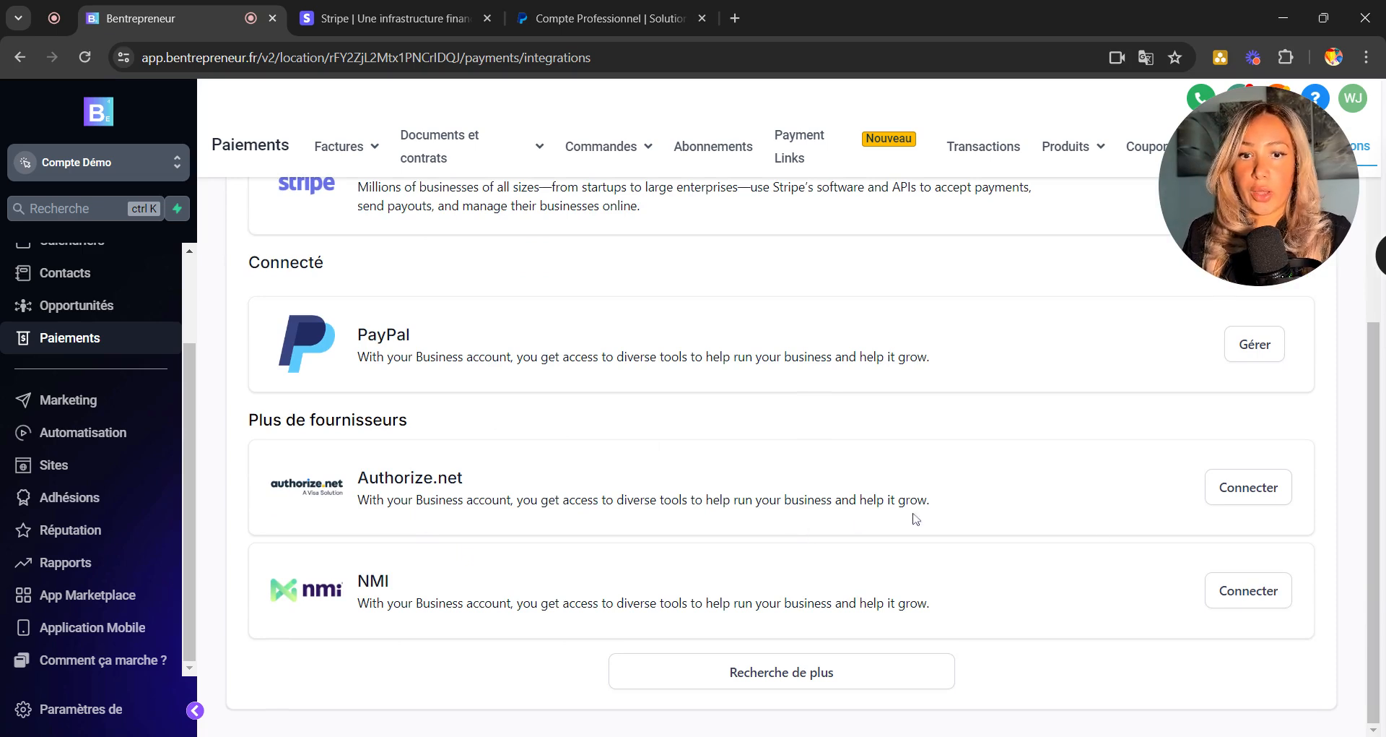
scroll(833, 478, "up", 2)
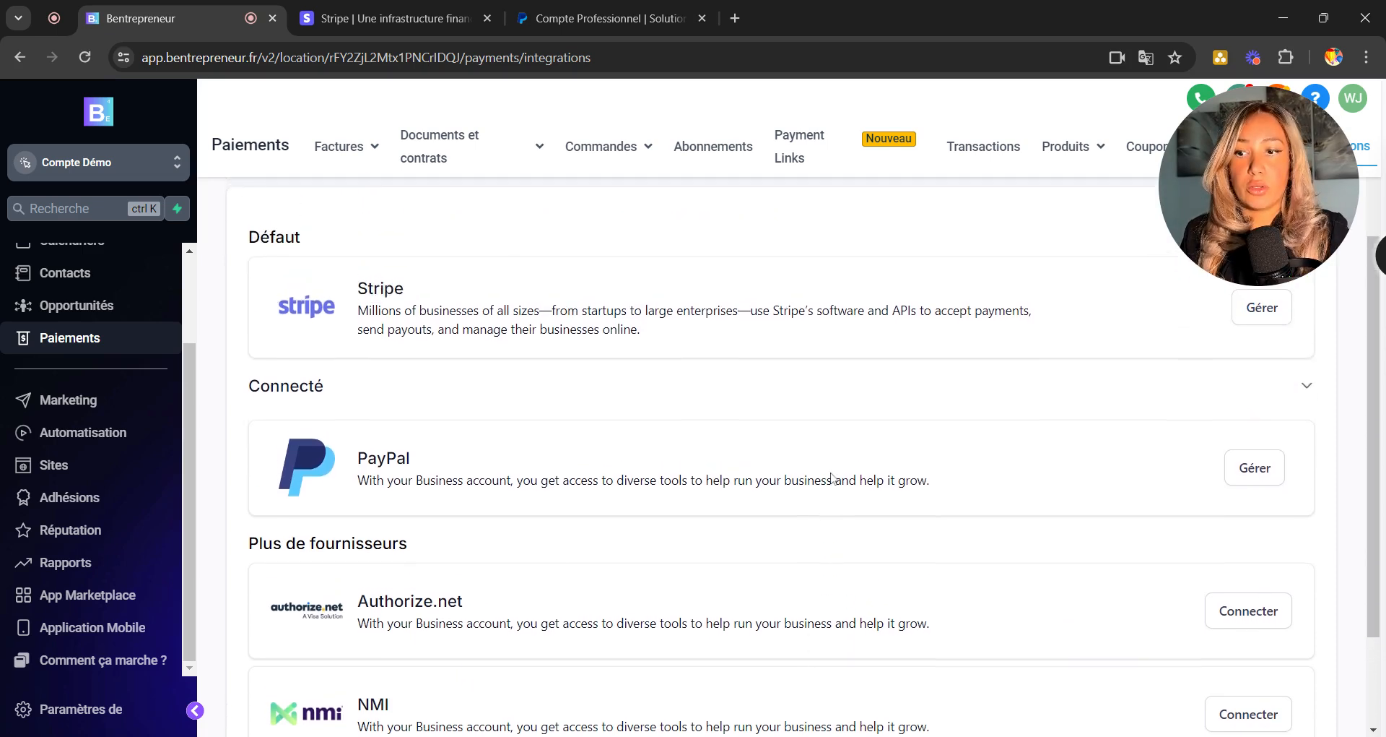
scroll(832, 478, "down", 2)
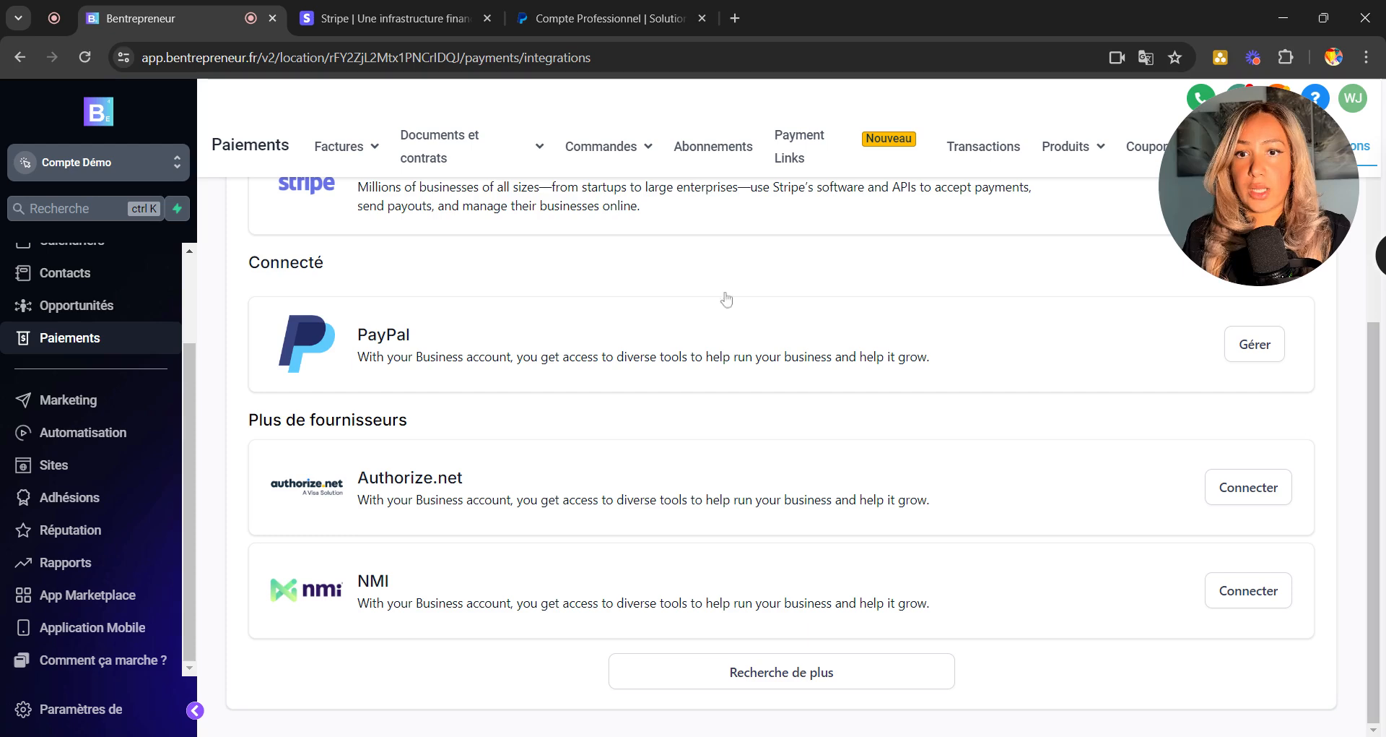
left_click_drag(1283, 193, 1223, 282)
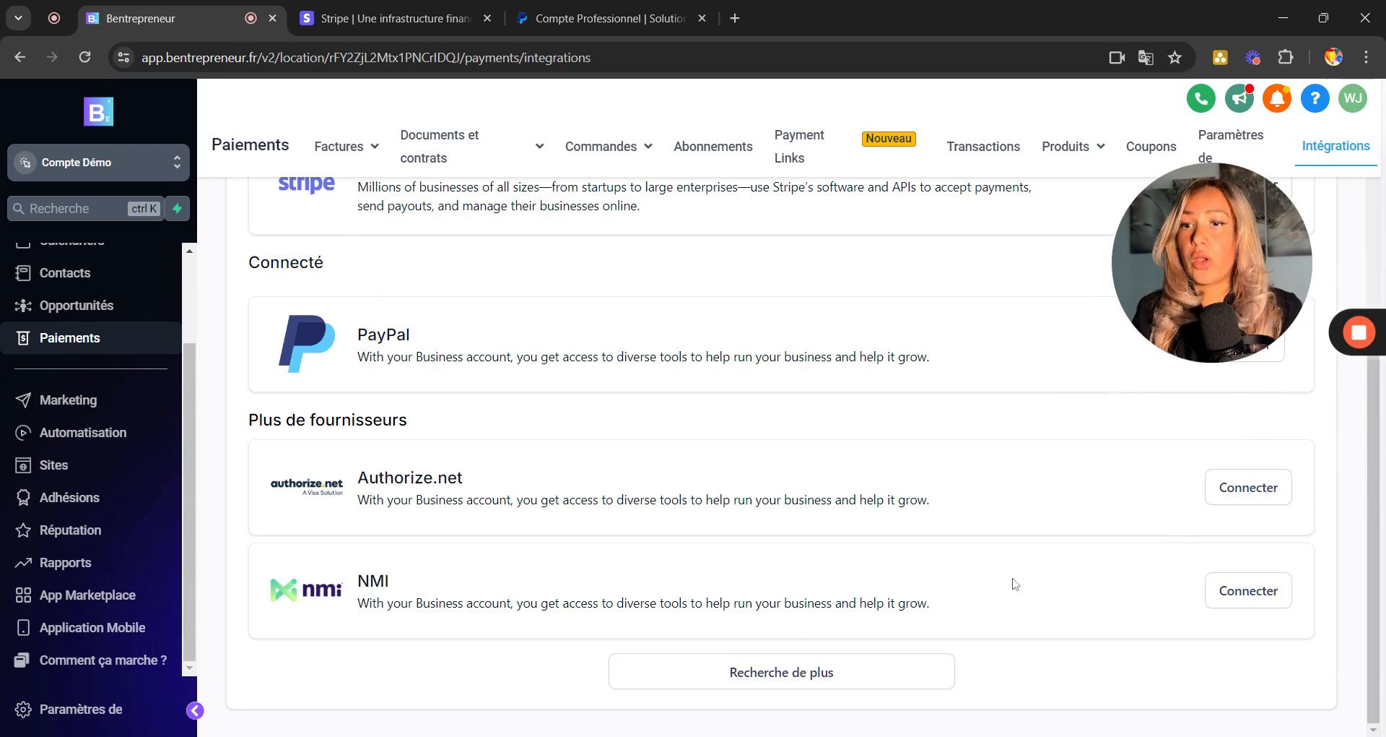
left_click_drag(1235, 307, 1183, 549)
scroll(876, 396, "up", 3)
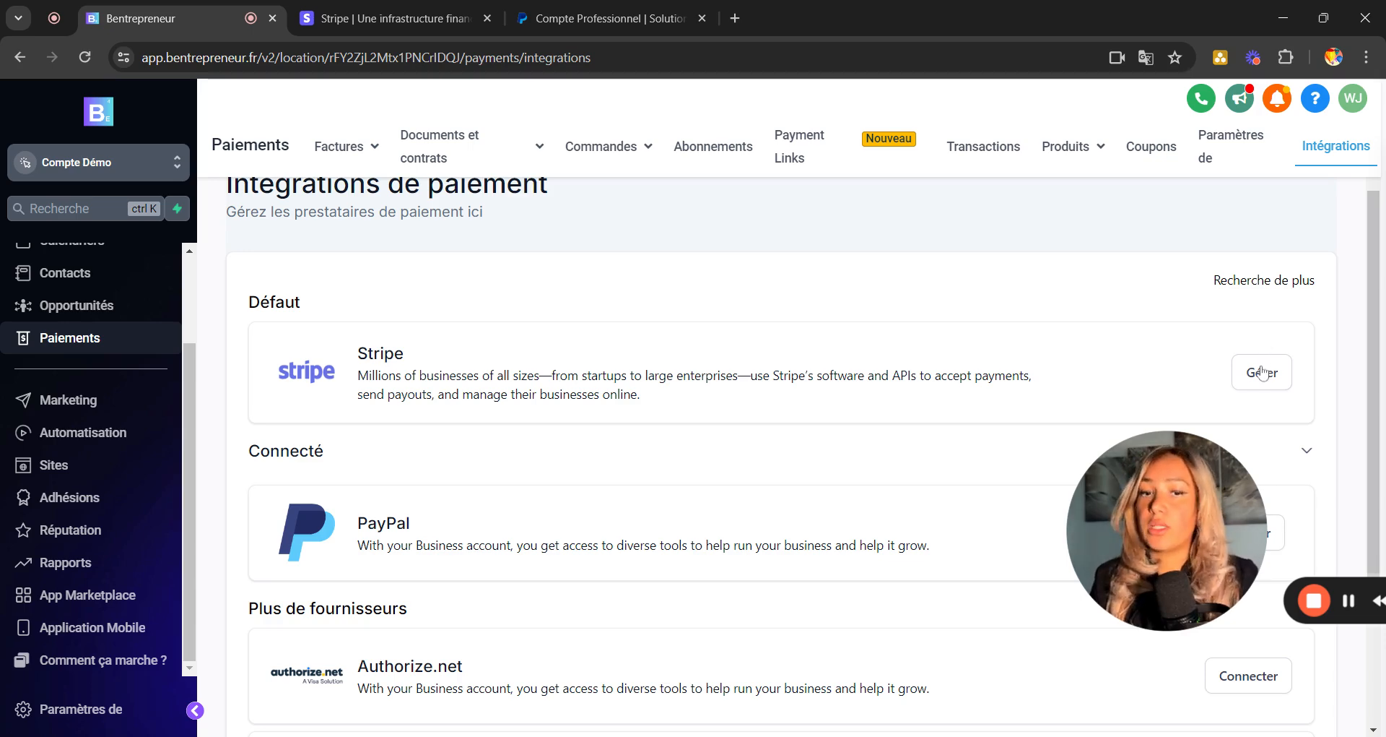
scroll(1048, 538, "down", 3)
left_click_drag(1206, 508, 921, 615)
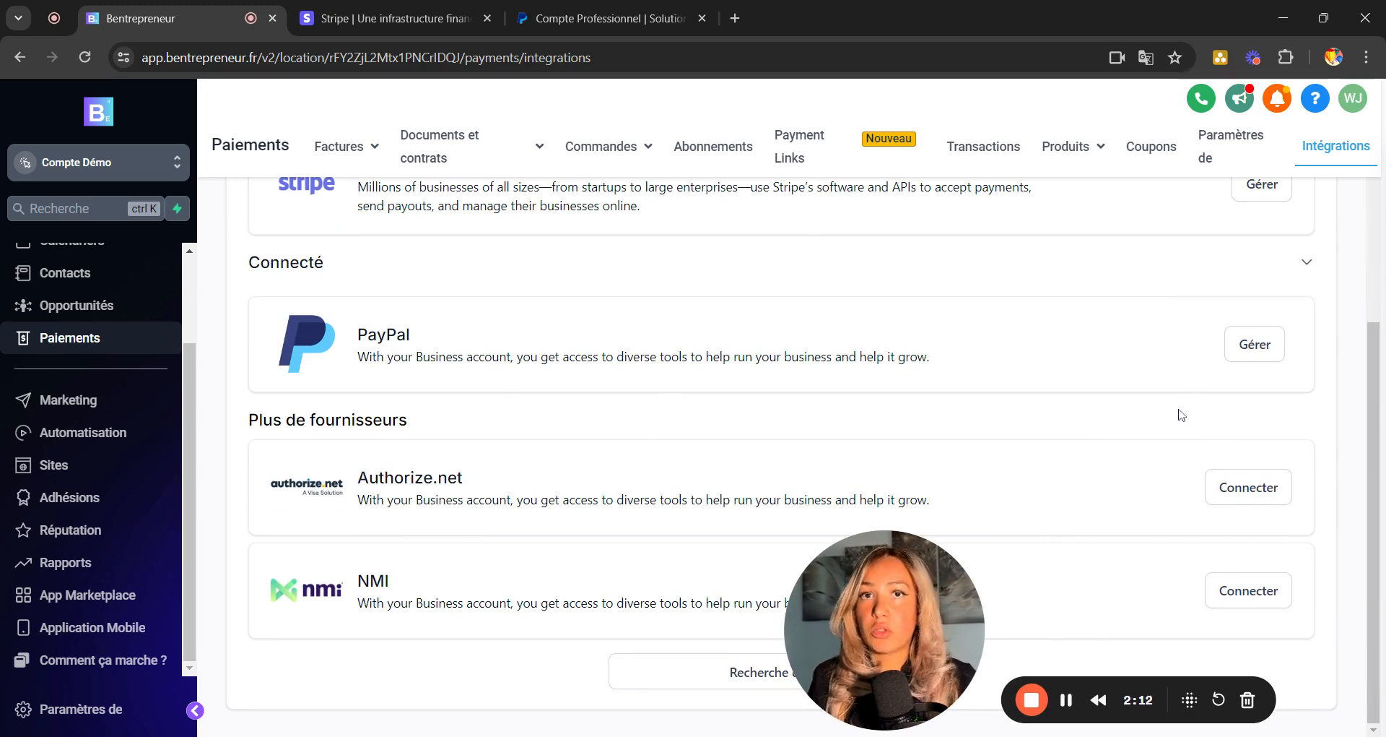
scroll(1180, 227, "up", 2)
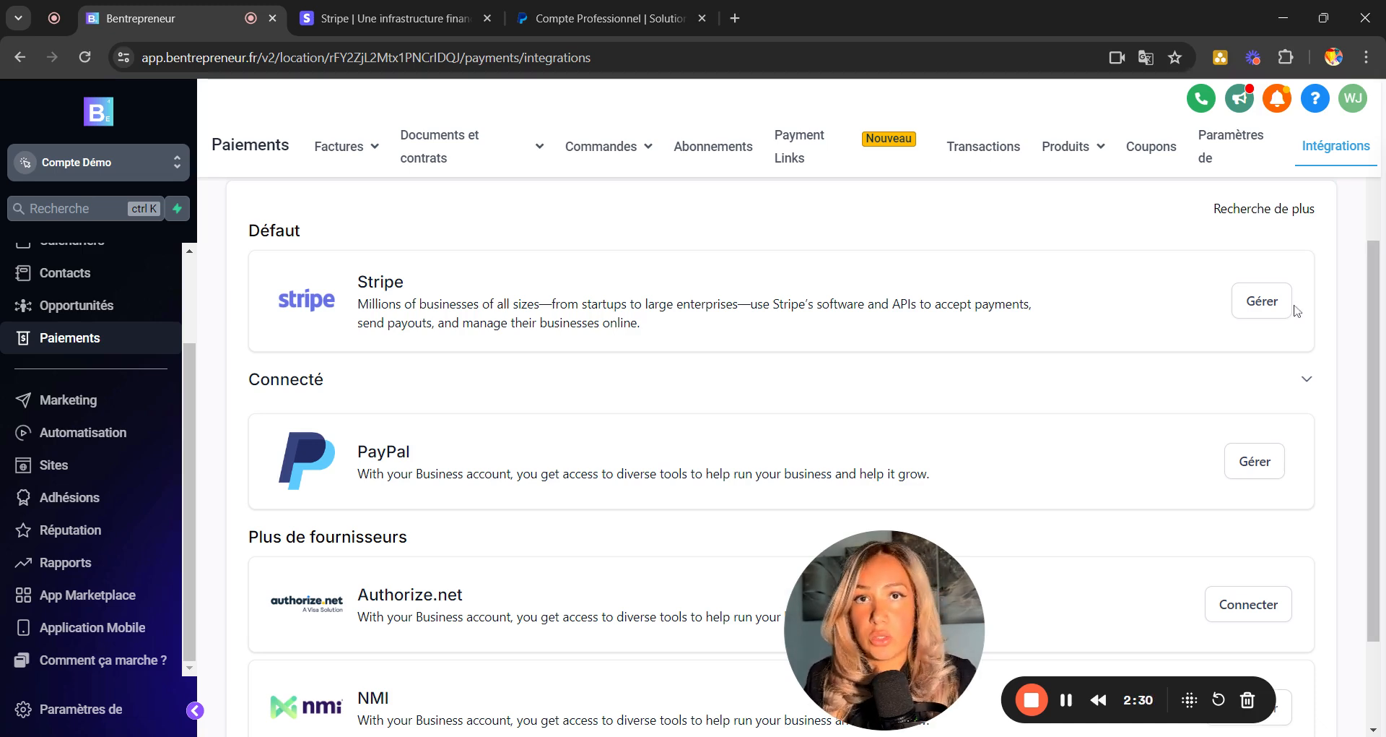
scroll(946, 344, "down", 1)
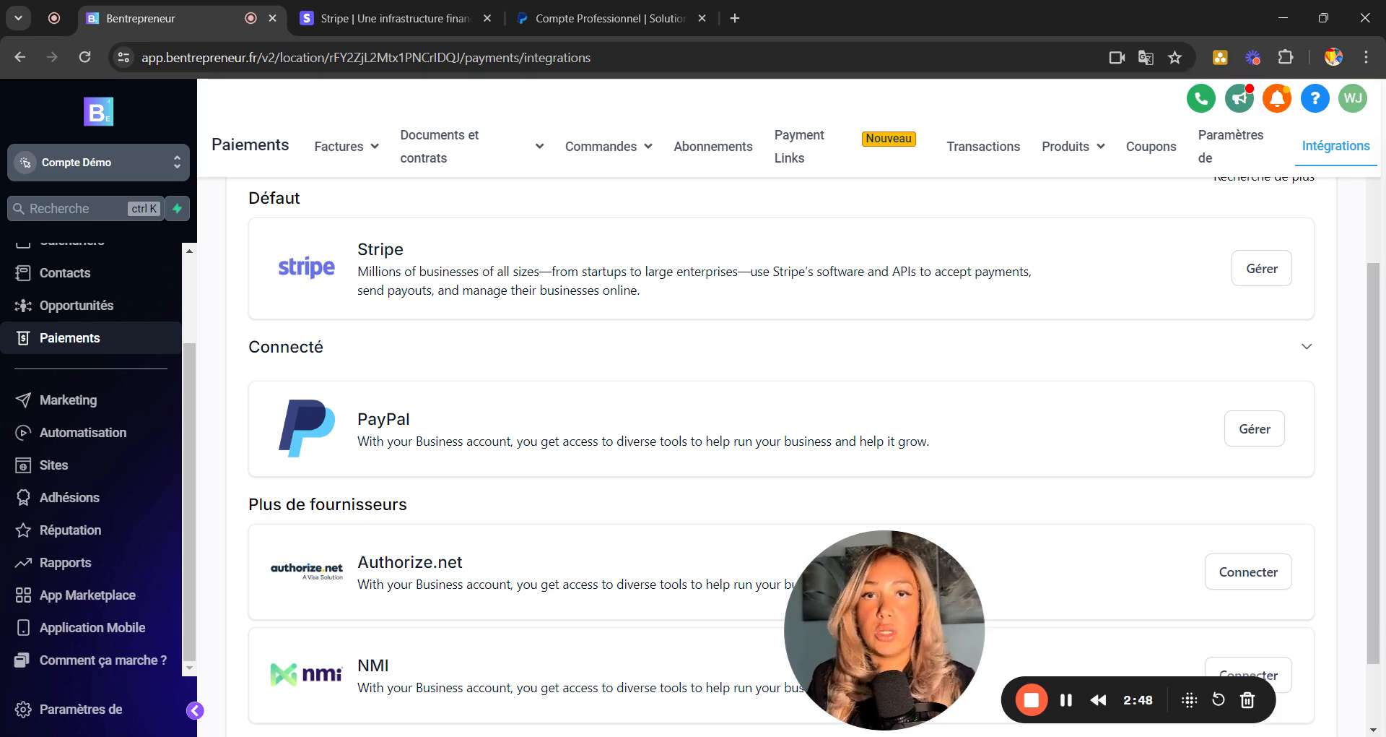
In Sites, glance at Sites web, return to Entonnoirs and show page 2 of funnels.
left_click(72, 468)
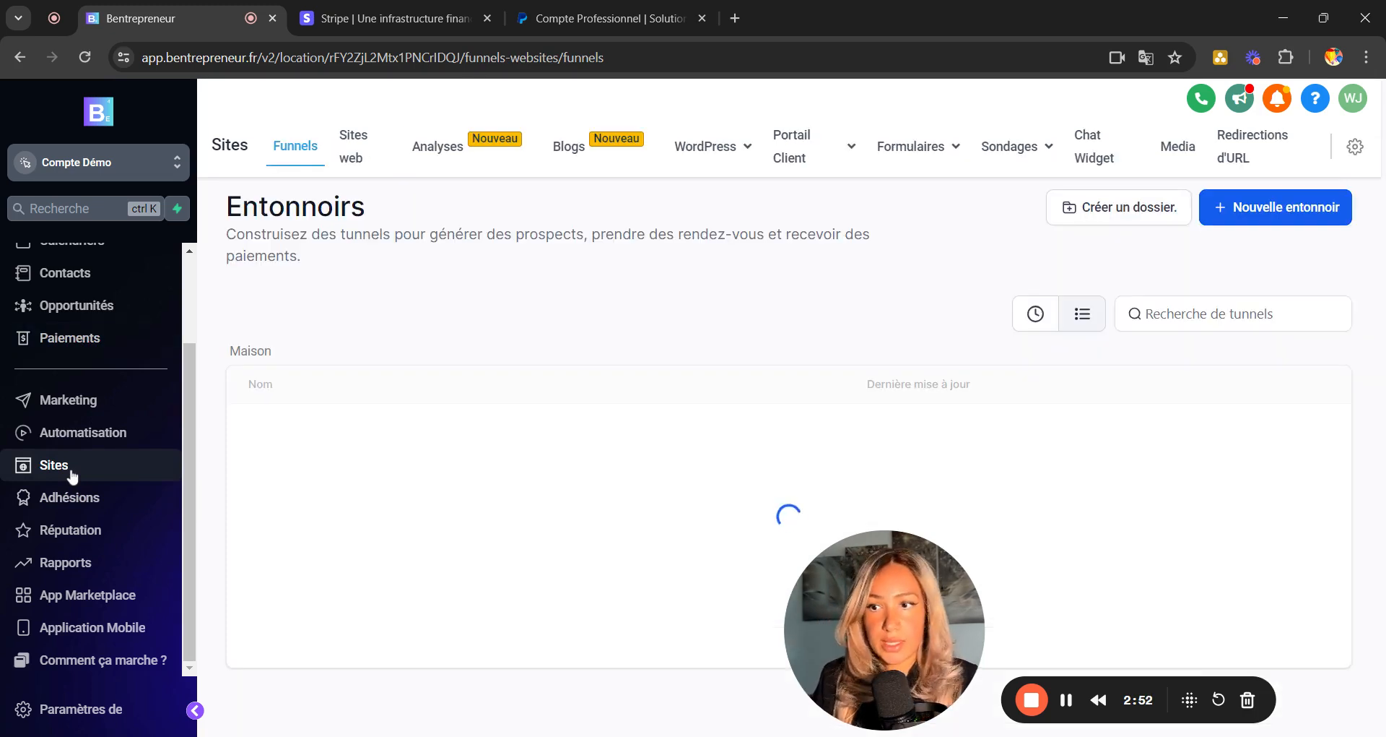
left_click(349, 162)
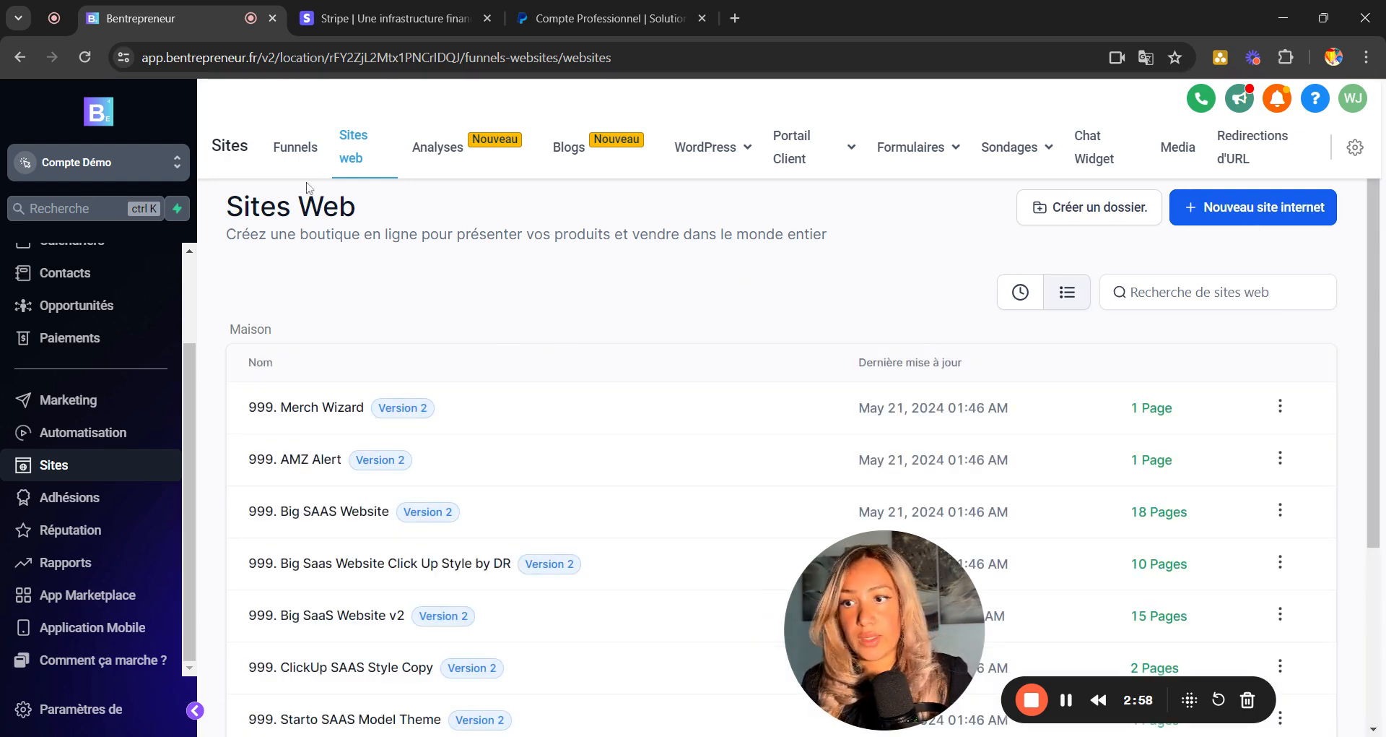
left_click(291, 160)
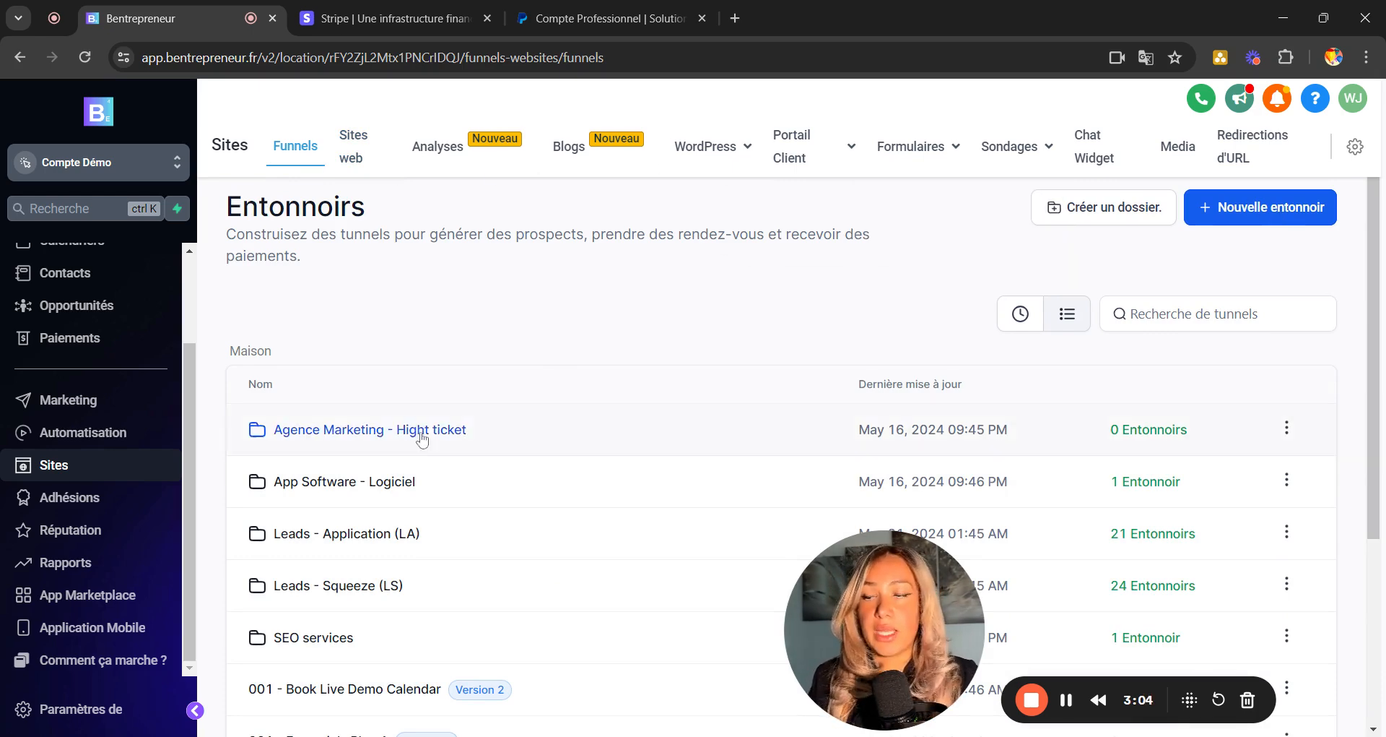
scroll(422, 439, "down", 4)
scroll(1121, 369, "up", 4)
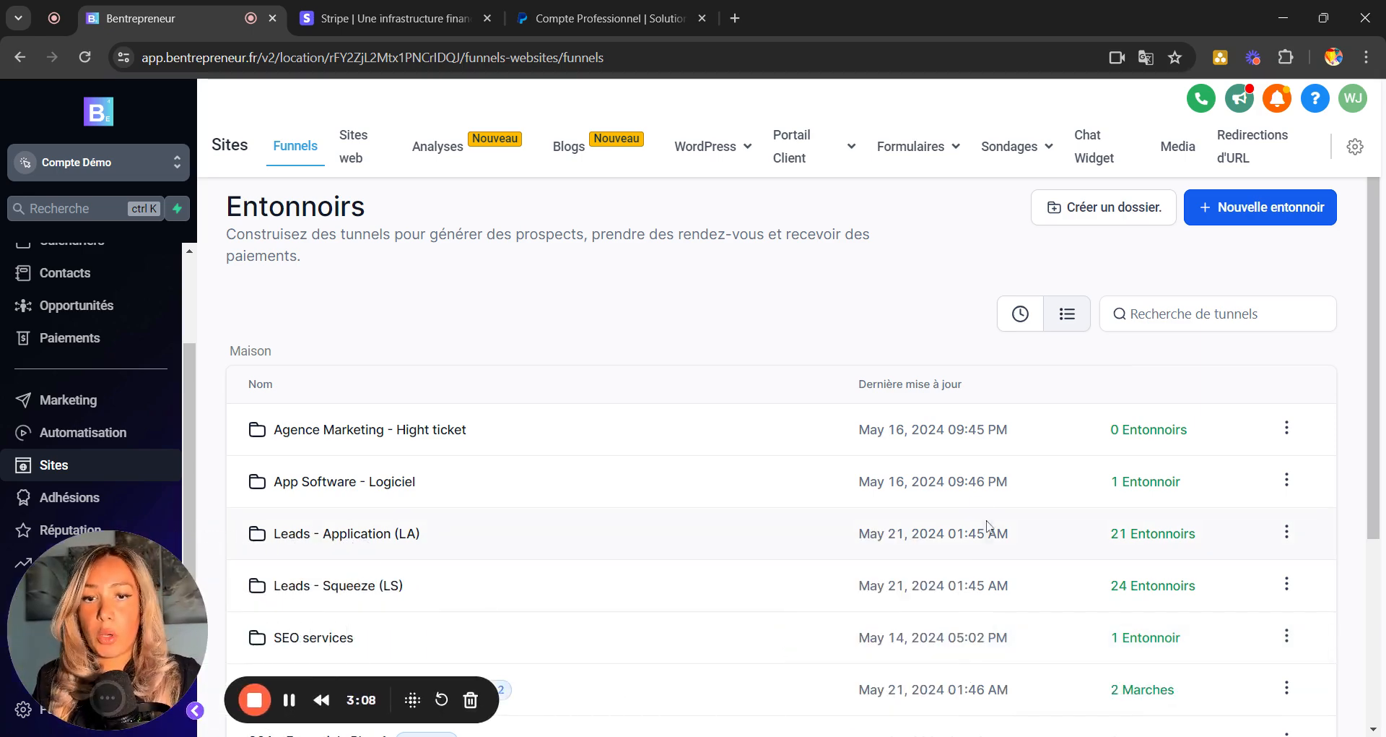
scroll(987, 525, "down", 4)
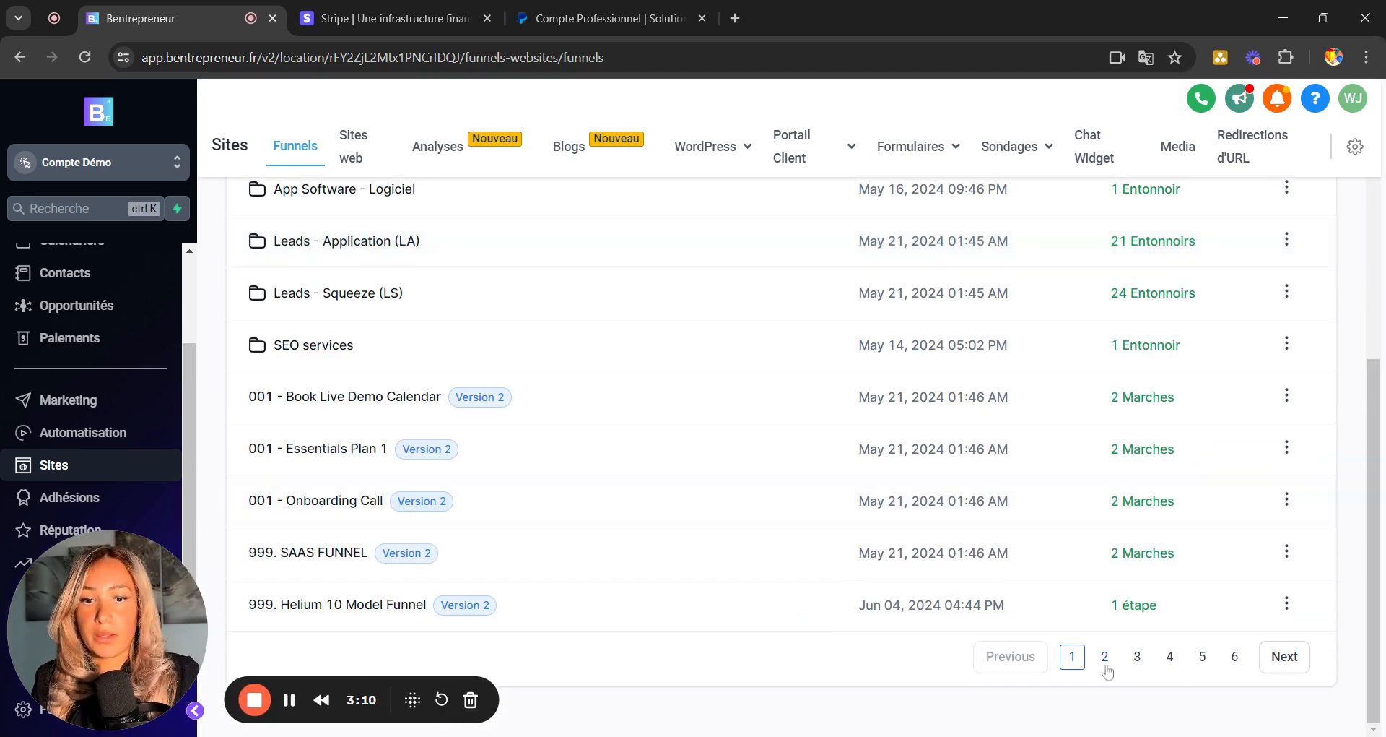
left_click(1105, 665)
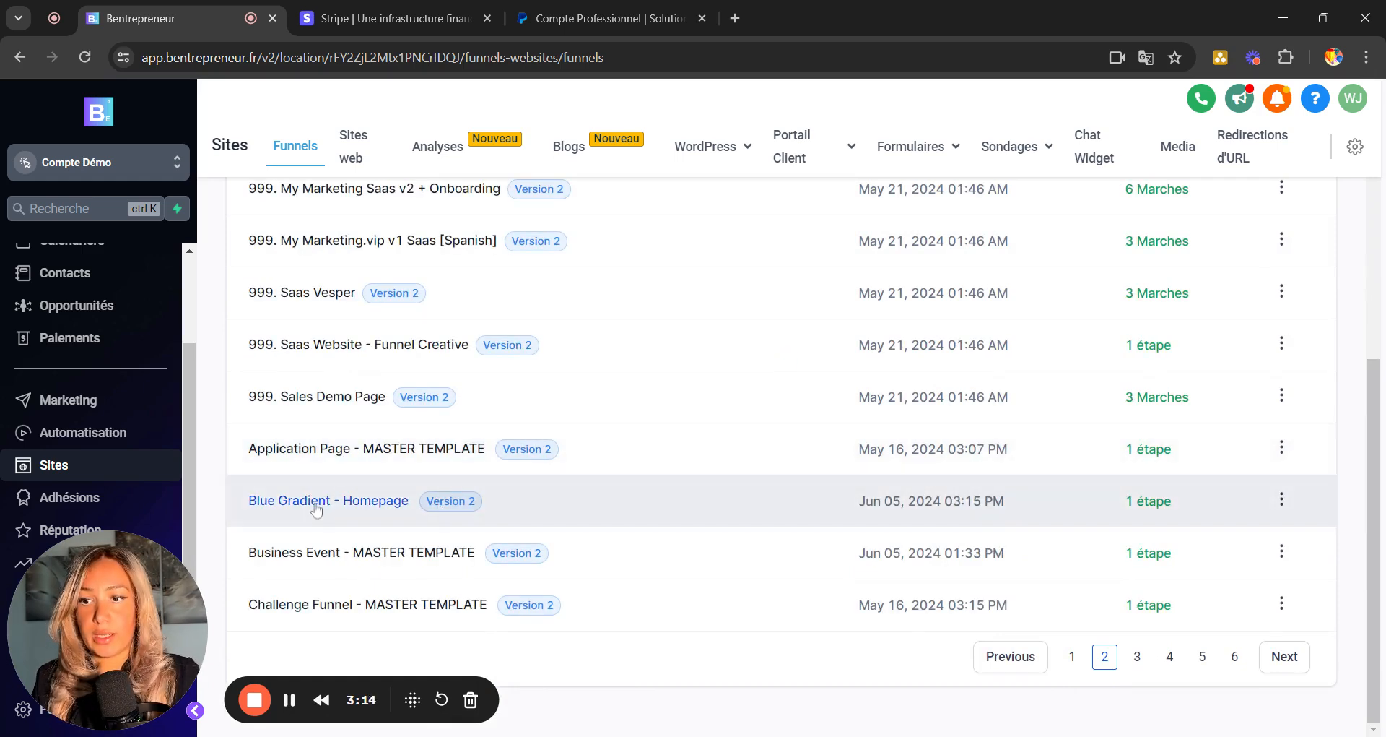
Open the Blue Gradient - Homepage funnel (Version 2) to view its Homepage step.
left_click(316, 508)
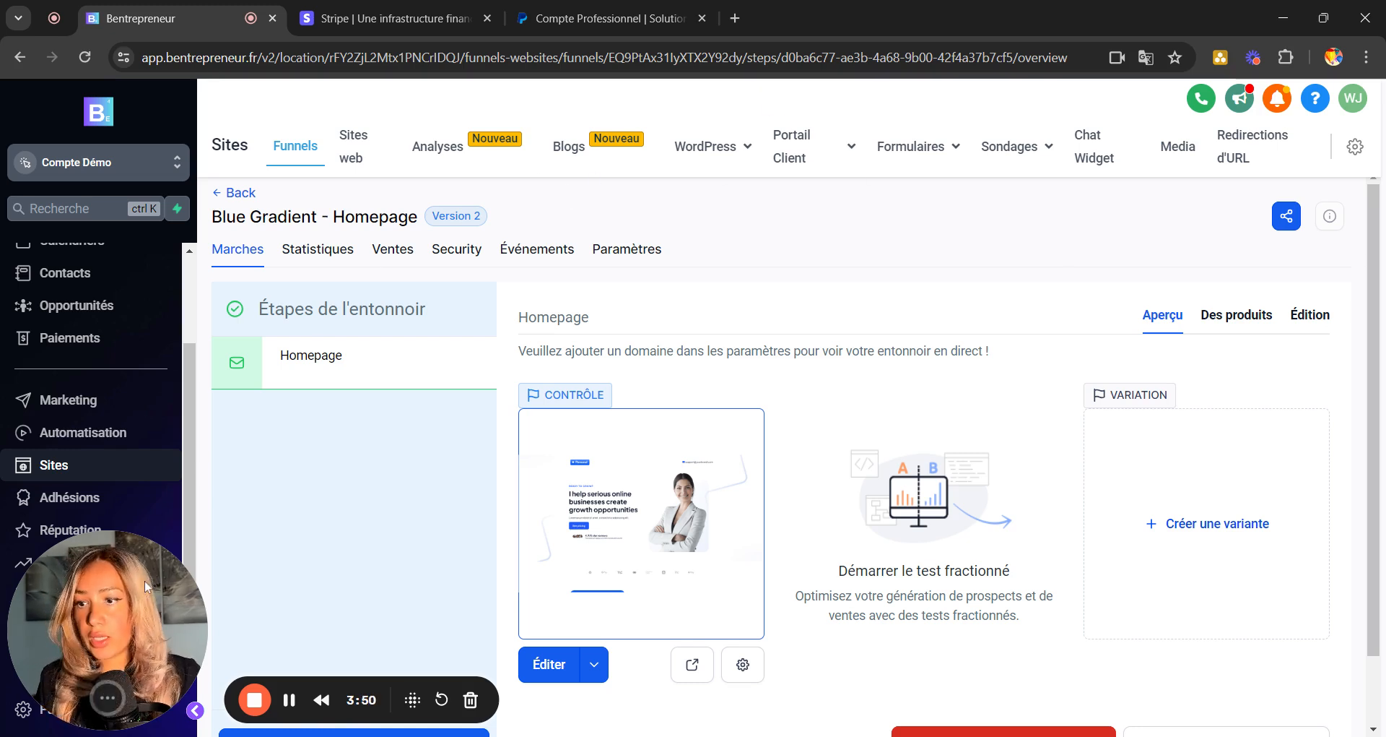
left_click_drag(146, 587, 1227, 517)
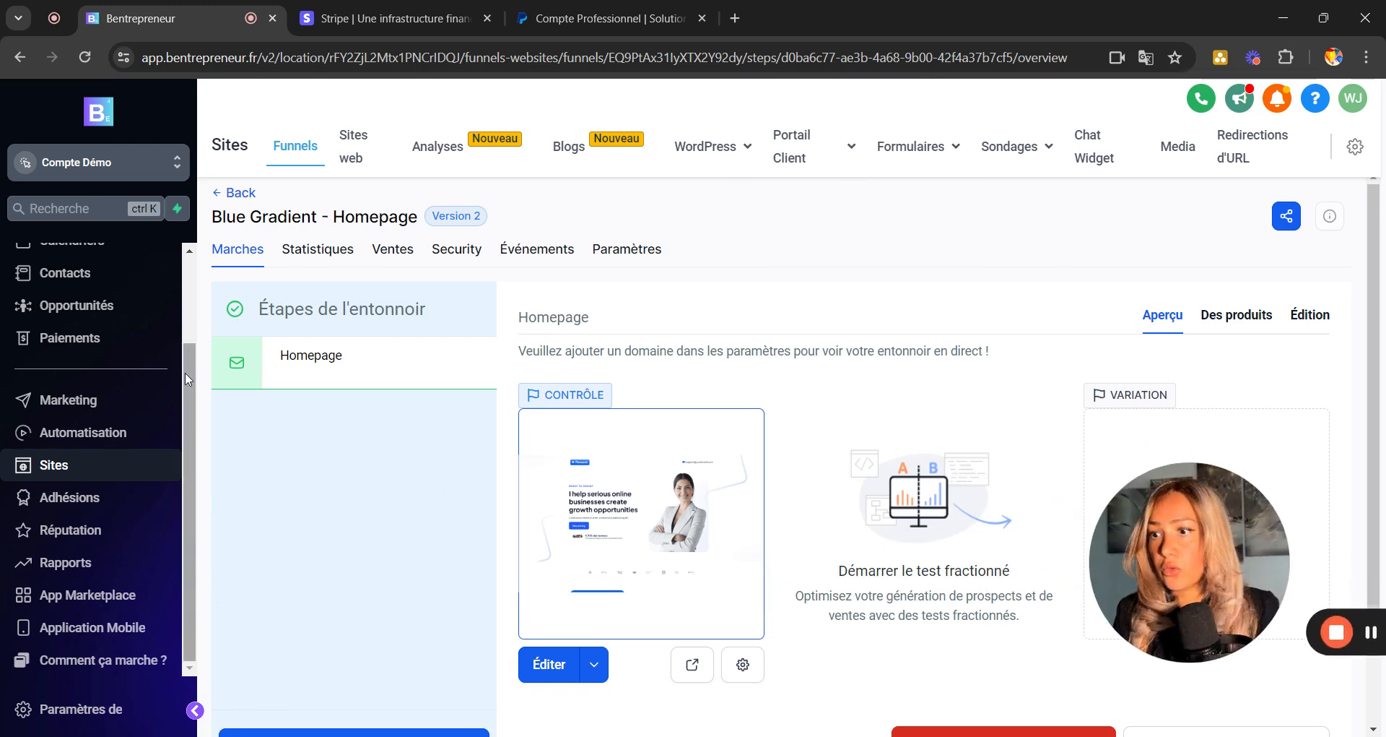
Open Paiements in a new tab, go to Produits and start Créer un produit.
middle_click(71, 354)
left_click(356, 15)
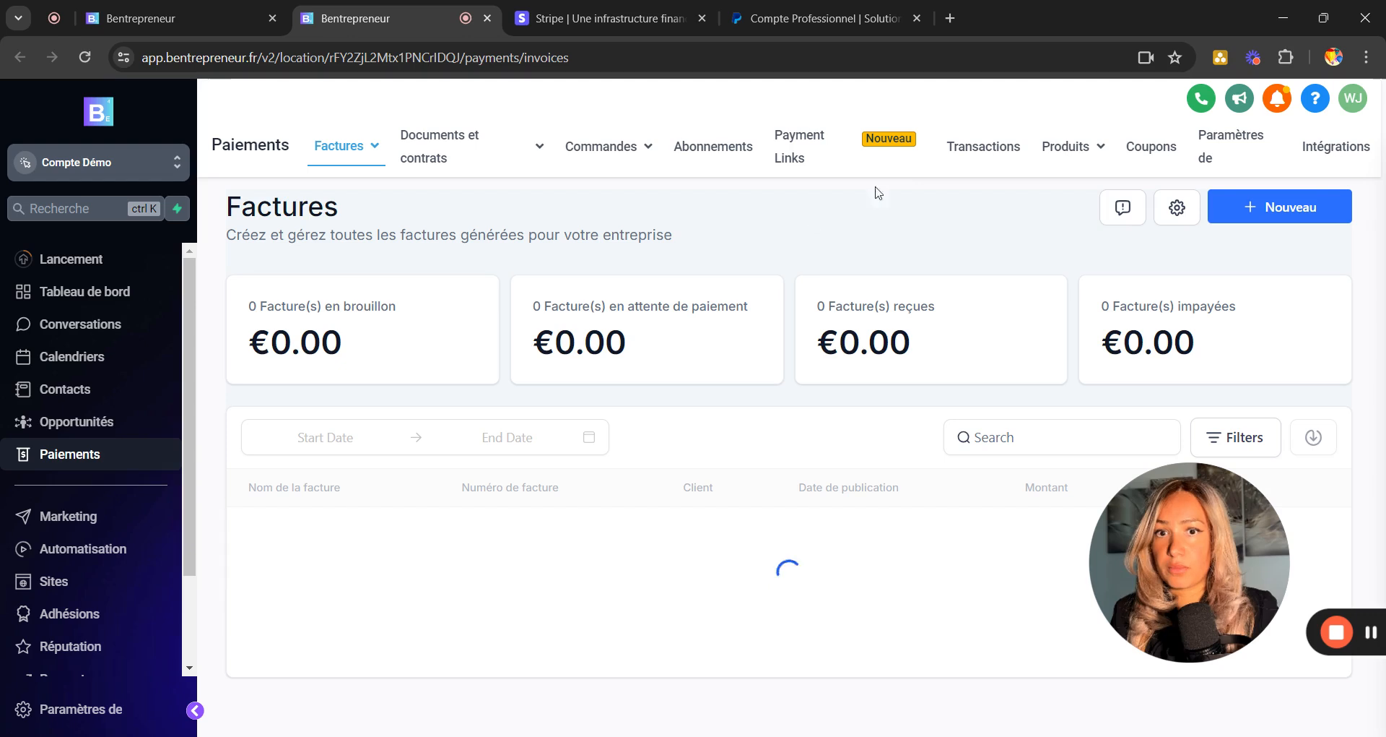
mouse_move(1086, 160)
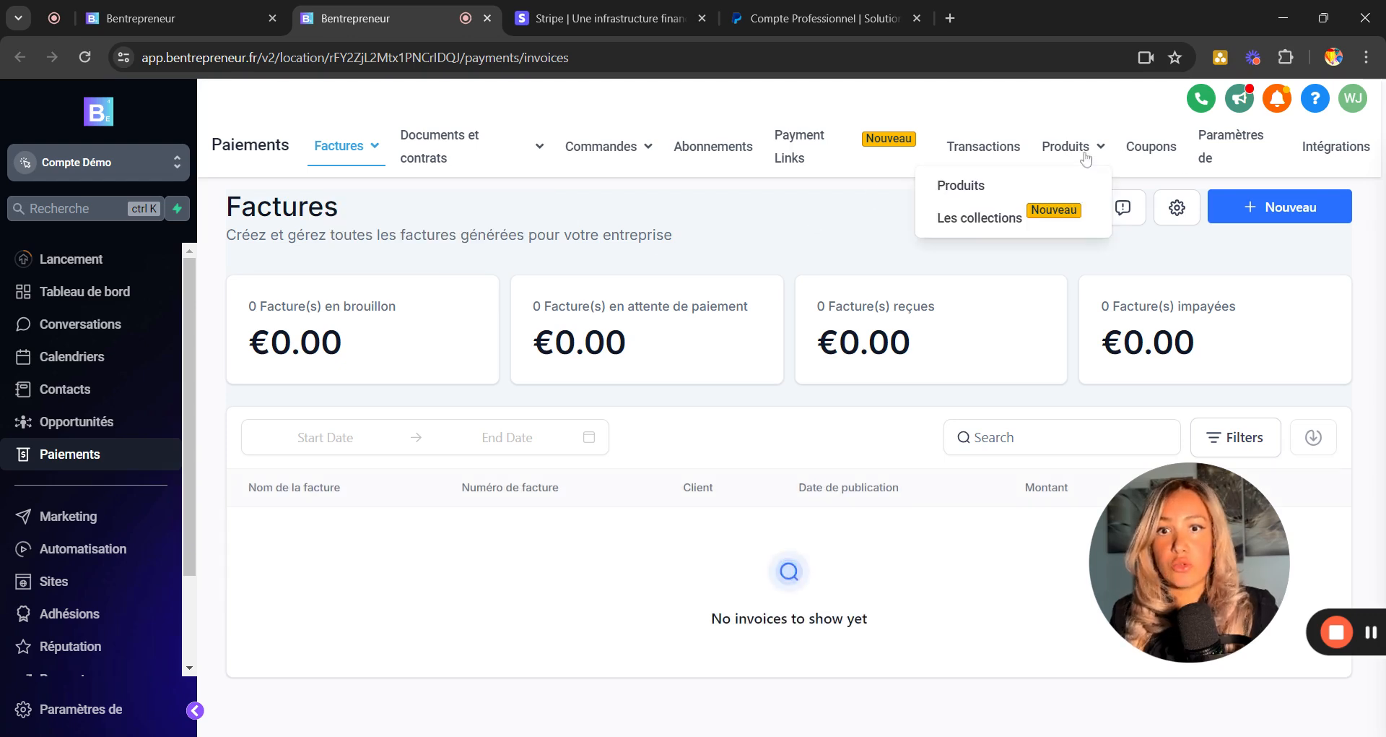
left_click(965, 203)
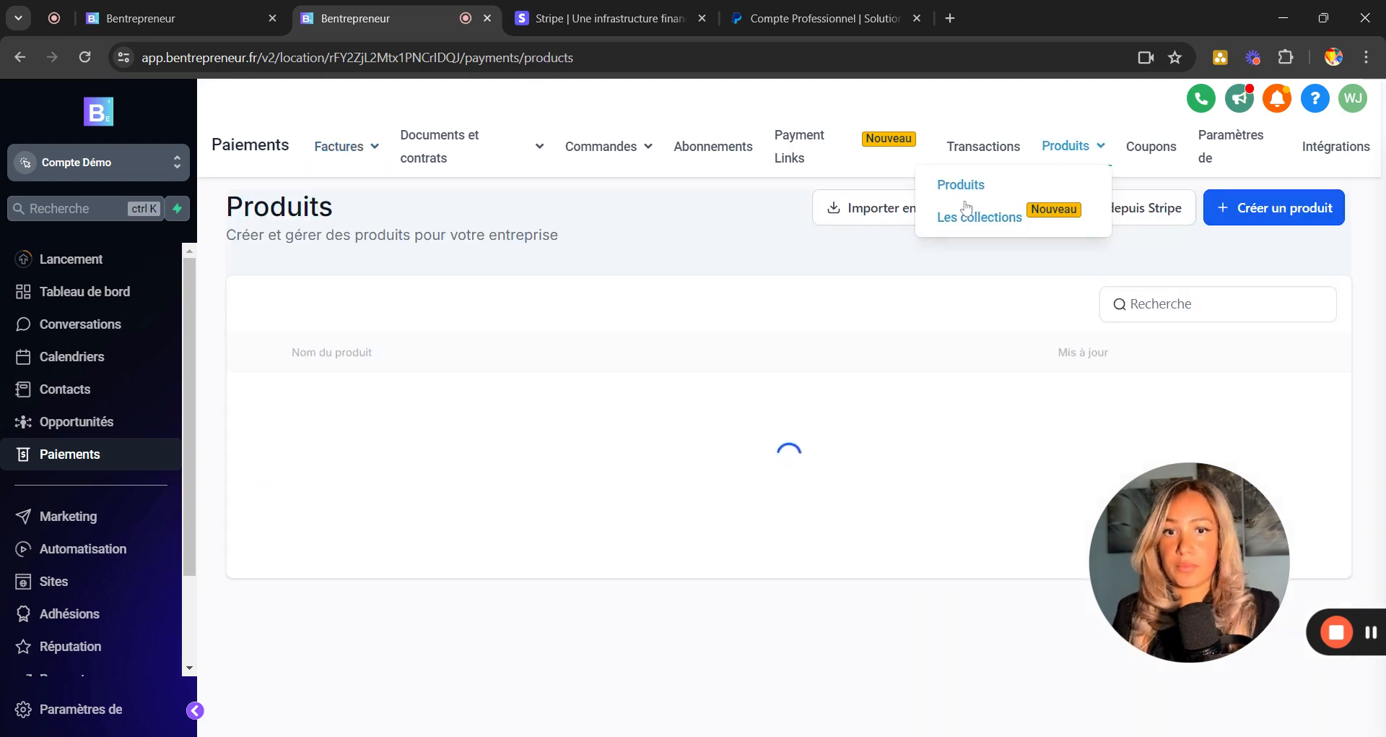
left_click(1242, 210)
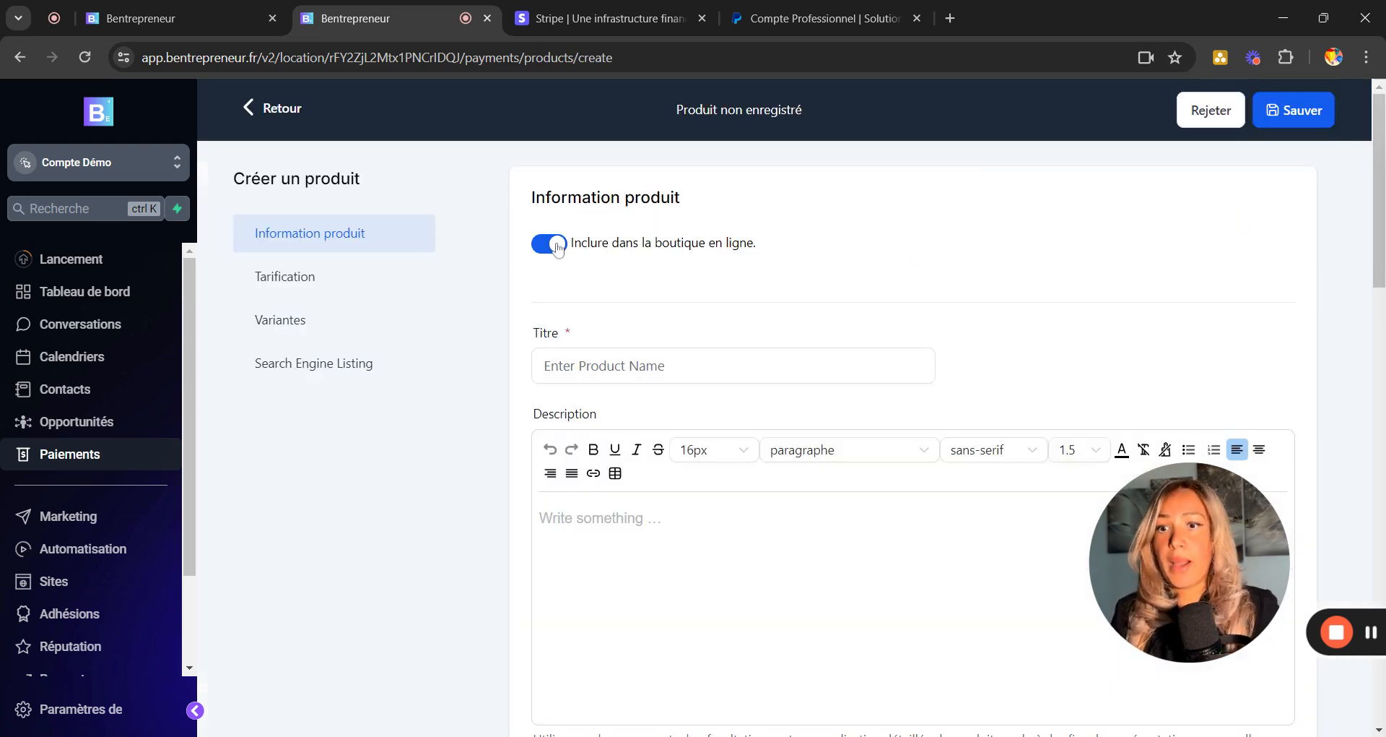
Title the new product 'Produit test paiement x 300€'.
left_click(584, 365)
type("Produit")
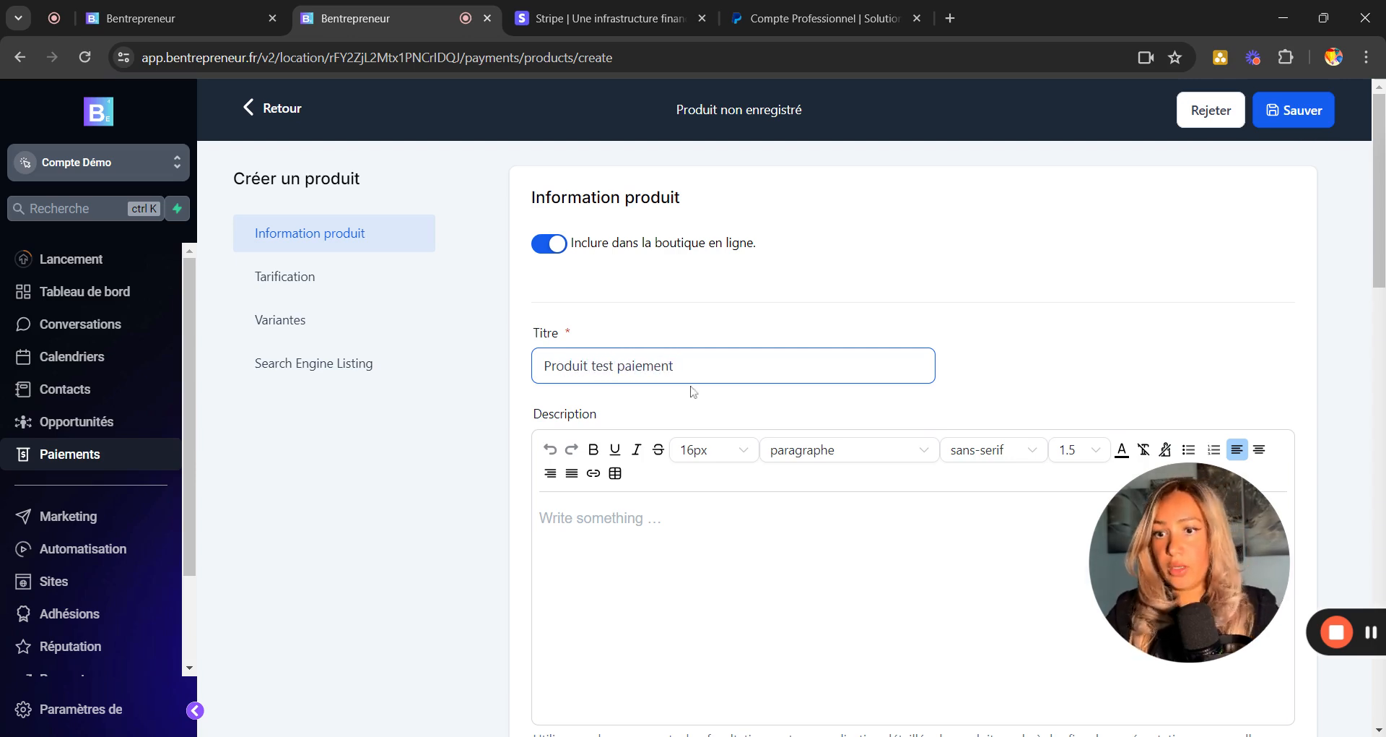
type(" test paiement")
left_click_drag(693, 390, 526, 377)
left_click(677, 366)
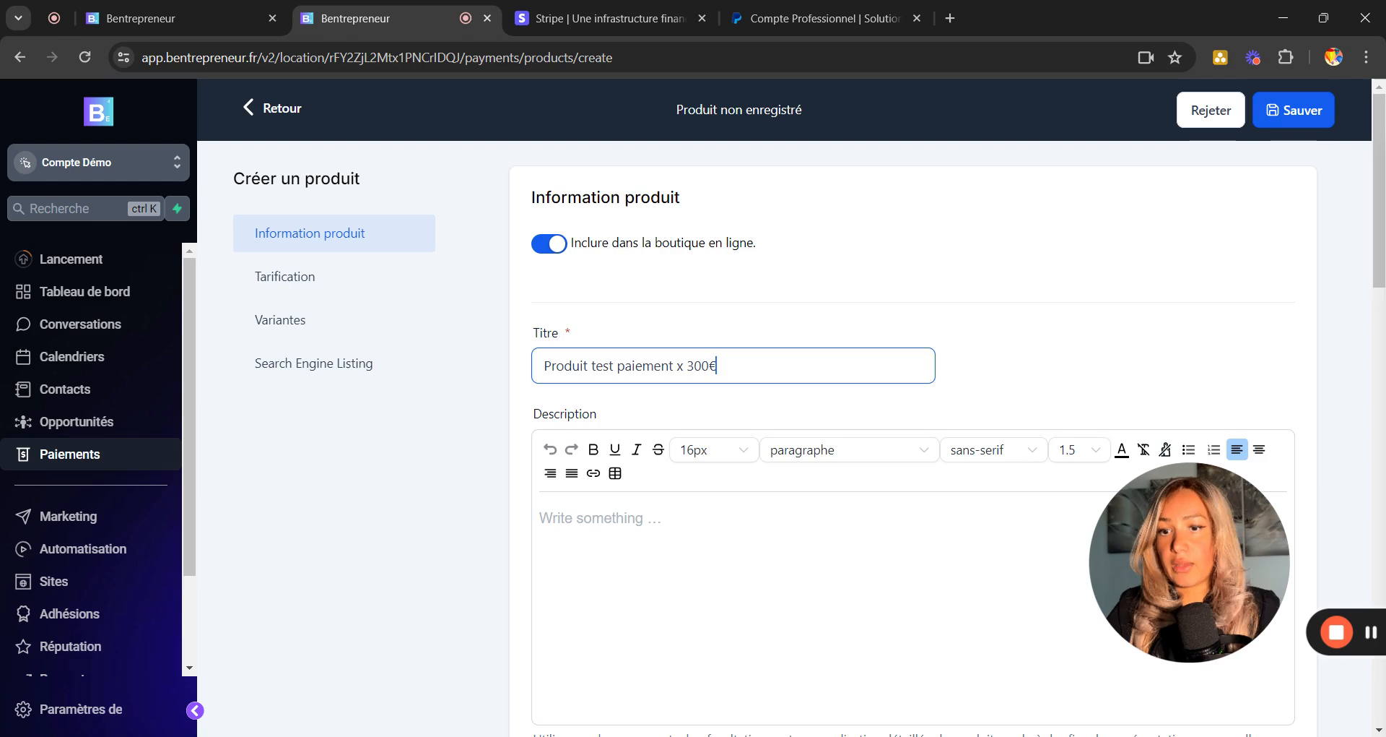
type("x 300€")
key("Tab")
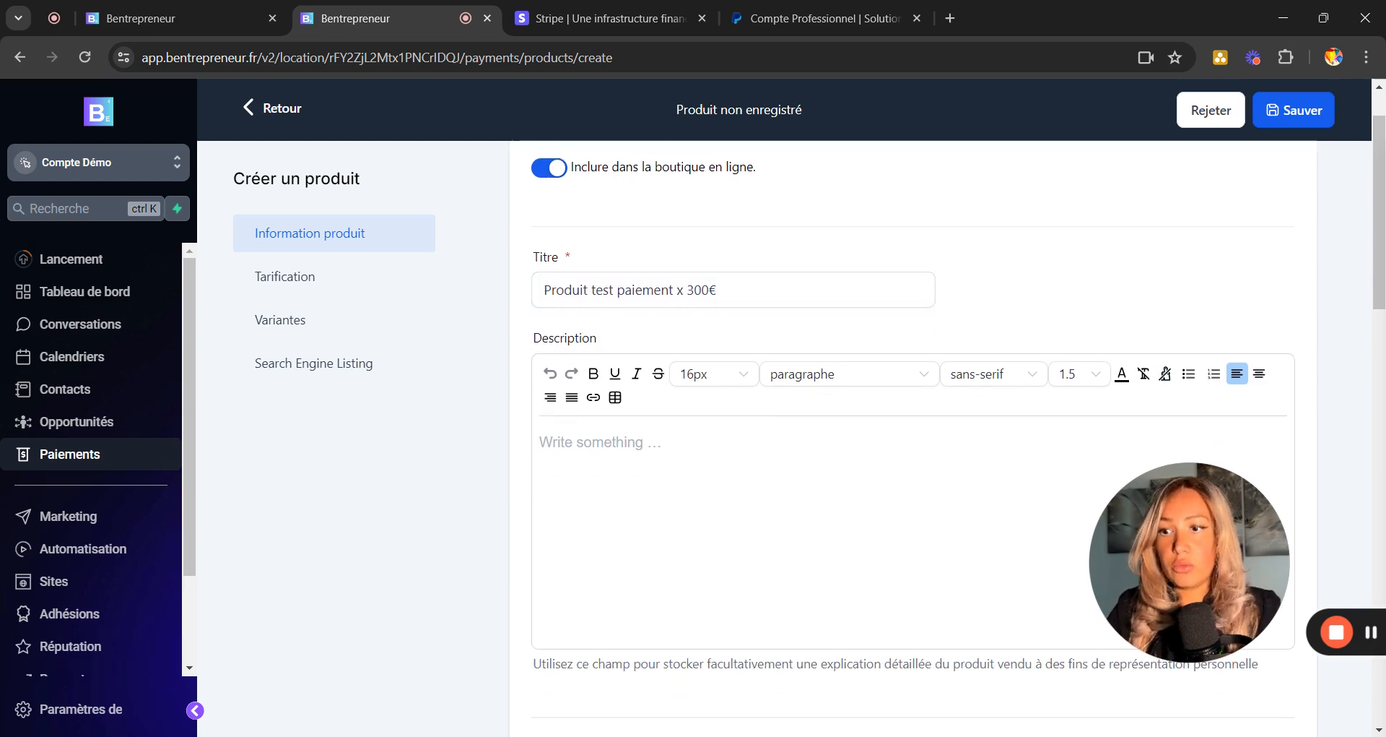
Keep the price type Onetime, enter the €300 amount and save the product.
scroll(958, 423, "down", 1)
scroll(958, 435, "down", 2)
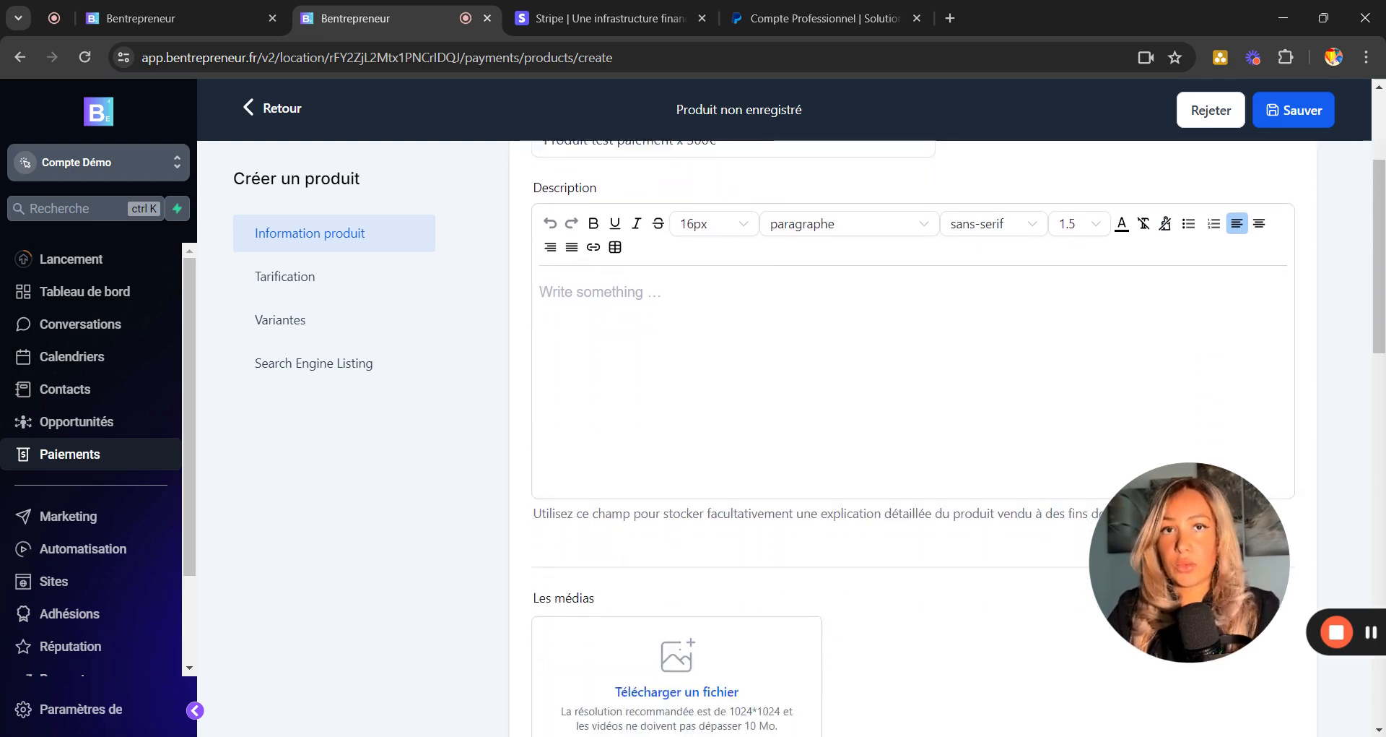
scroll(958, 436, "down", 3)
scroll(958, 435, "down", 2)
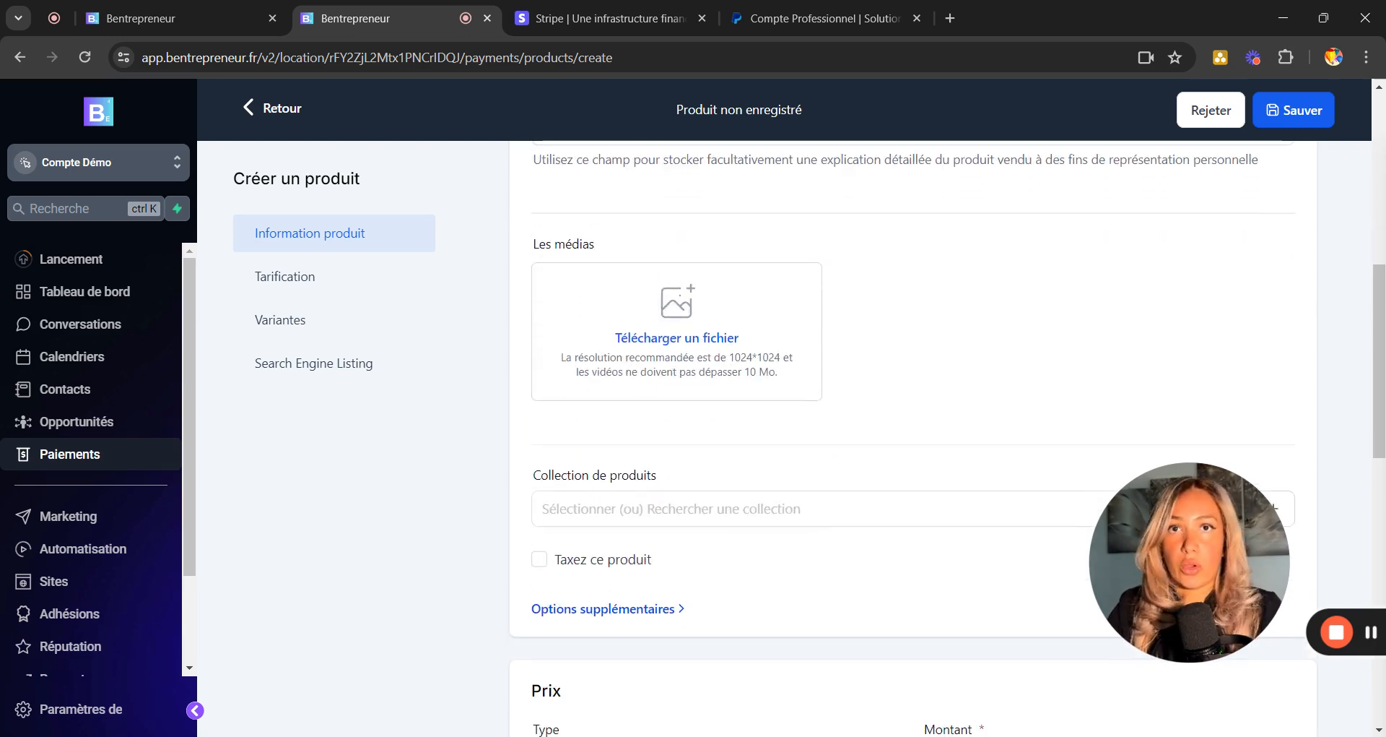
scroll(658, 354, "down", 3)
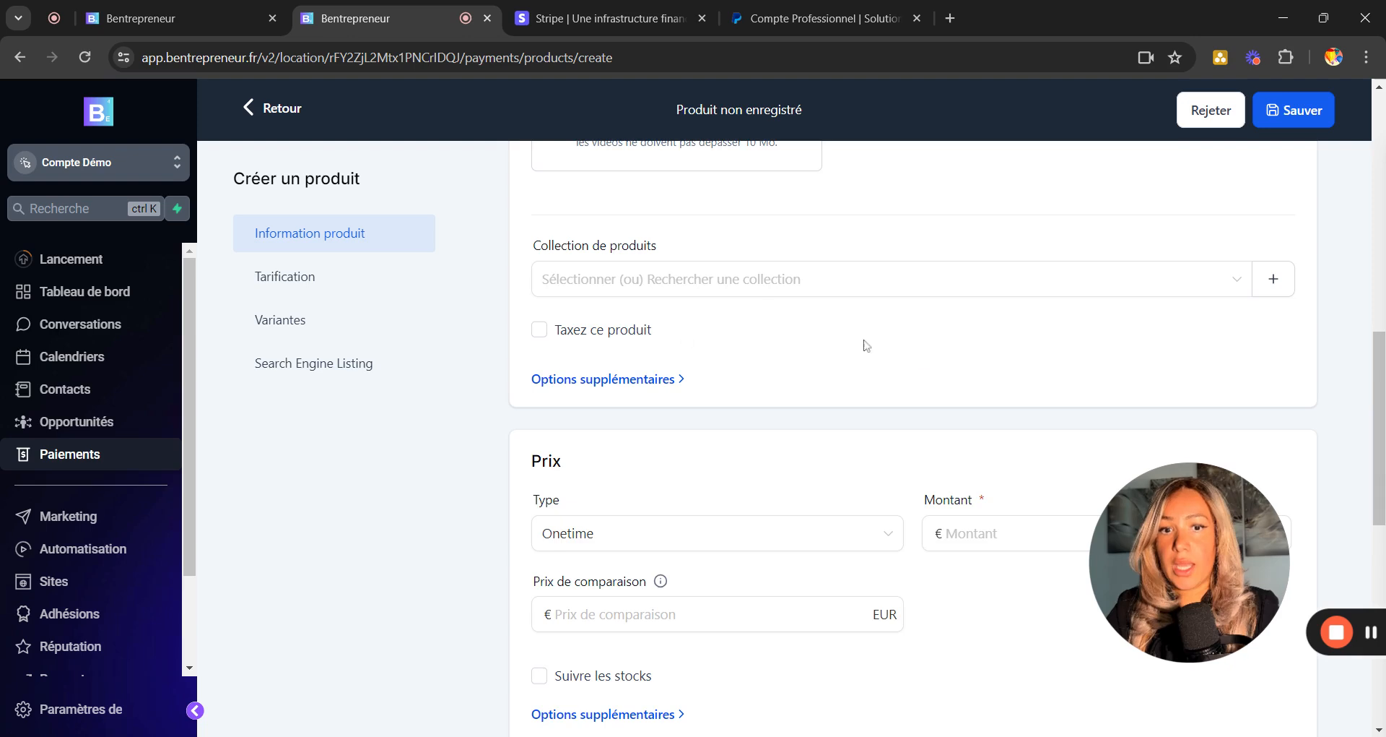
scroll(924, 361, "down", 1)
scroll(925, 361, "down", 2)
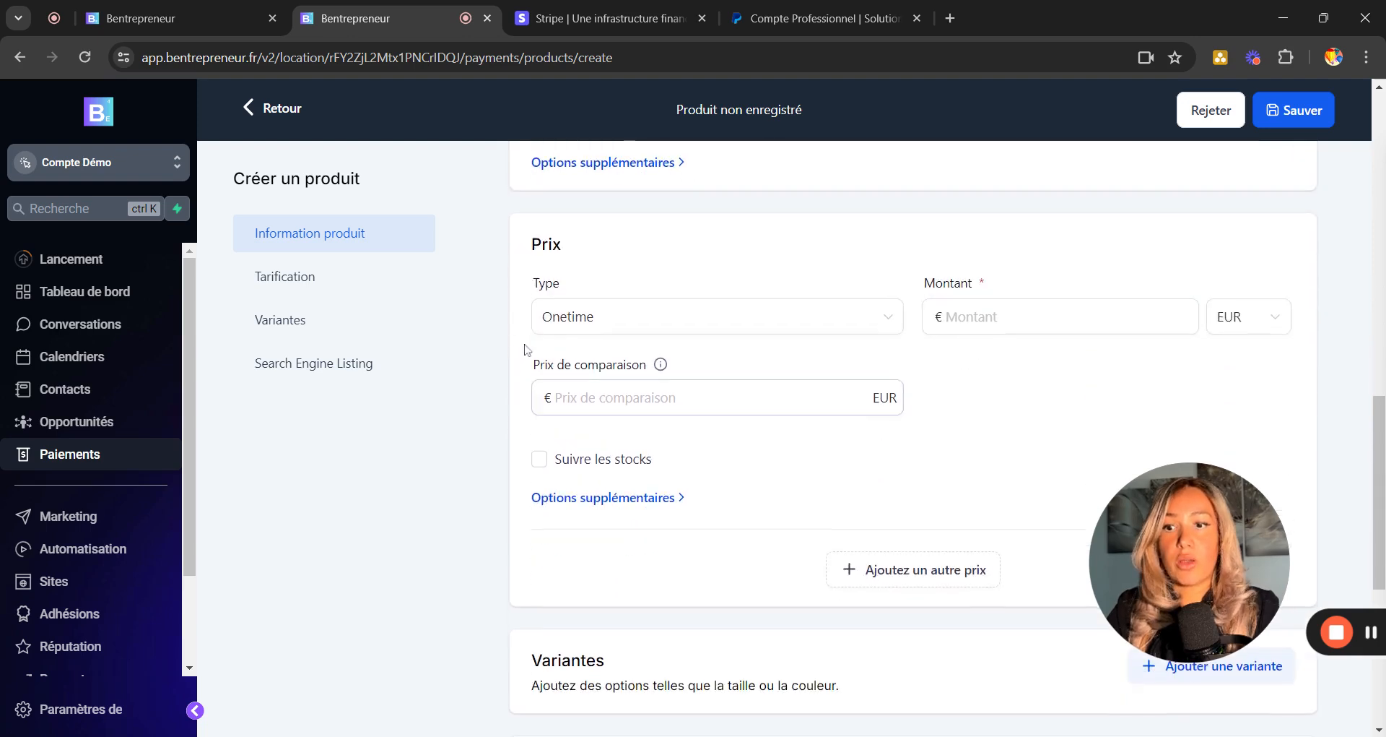
left_click(645, 325)
left_click(578, 357)
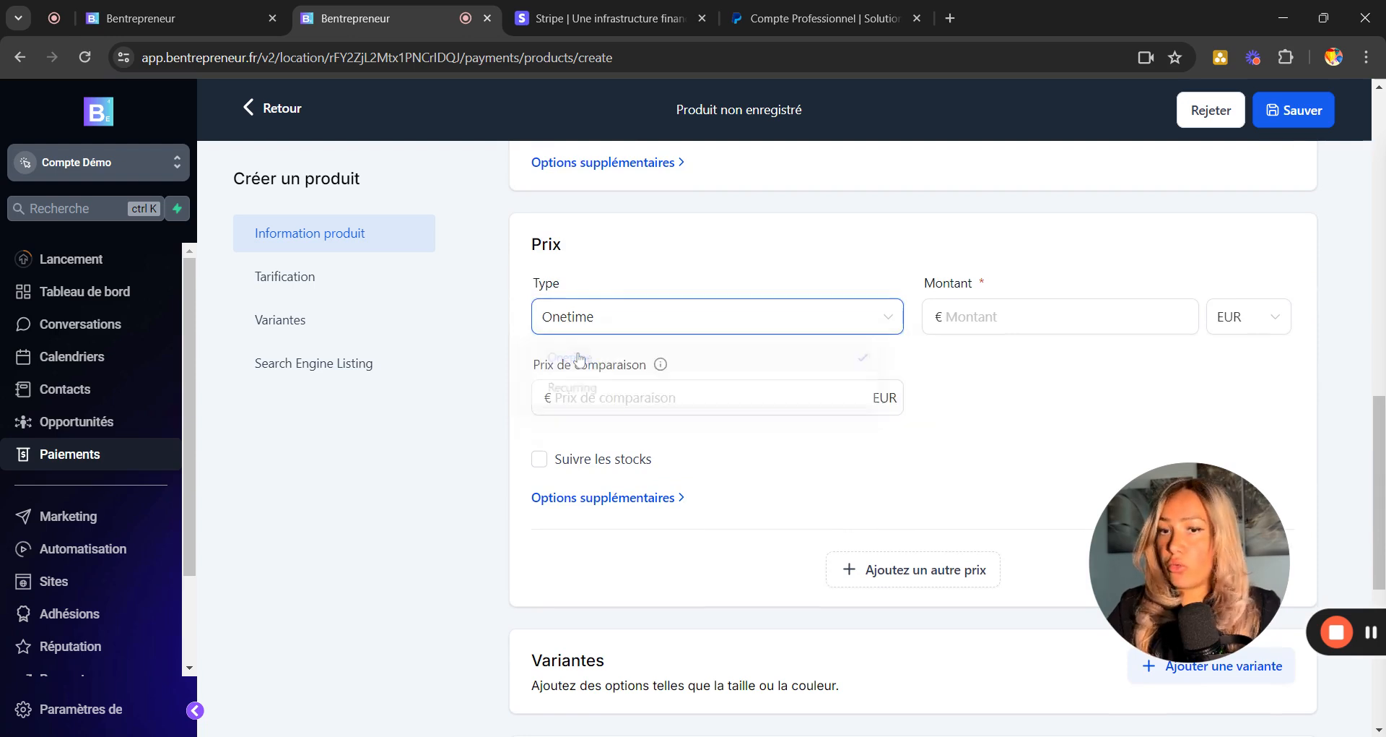
left_click(1003, 317)
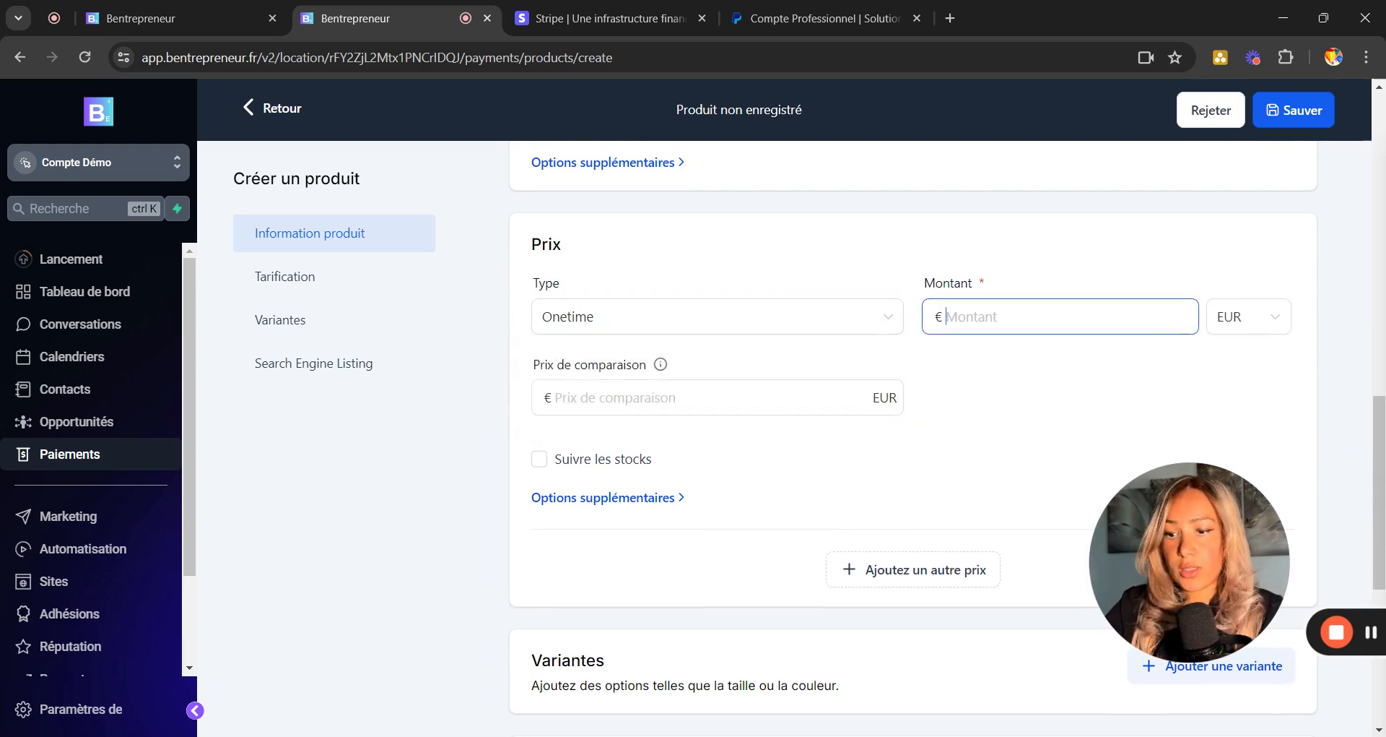
type("300")
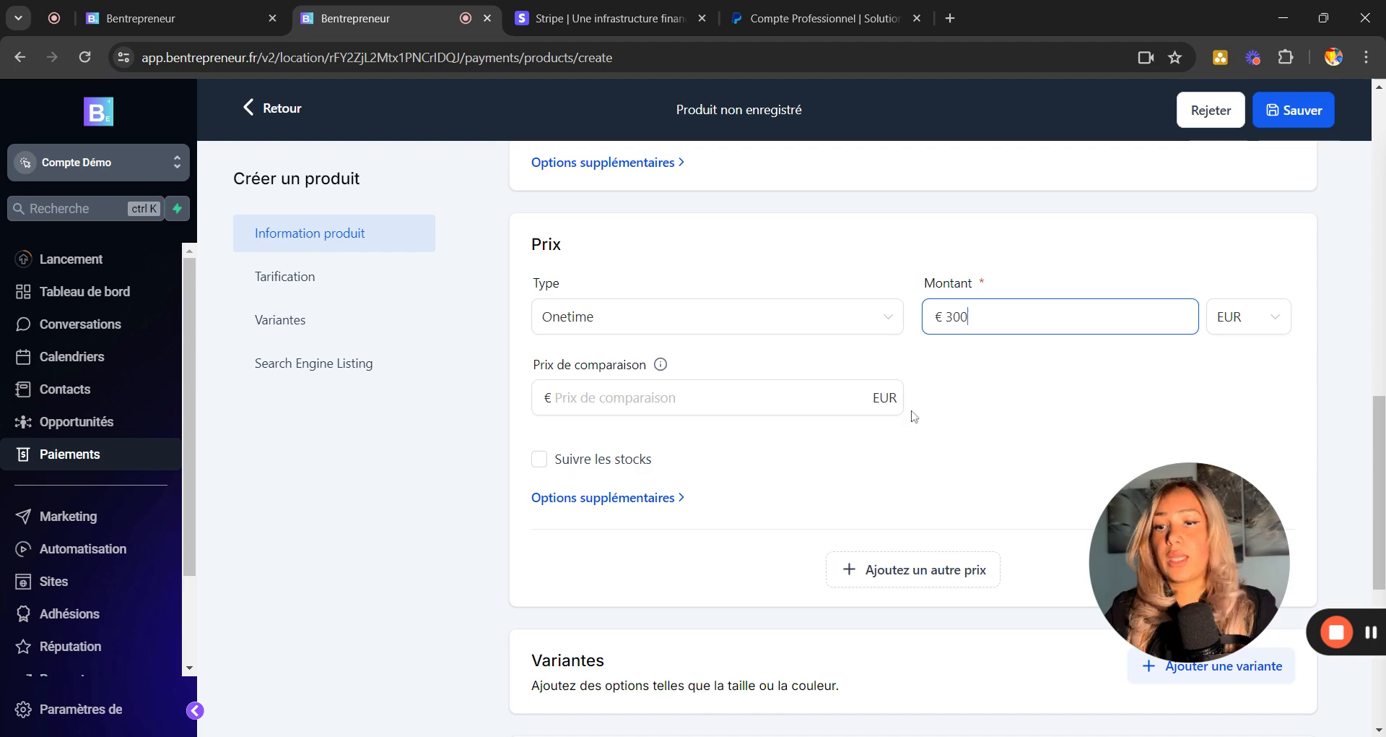
scroll(952, 471, "down", 2)
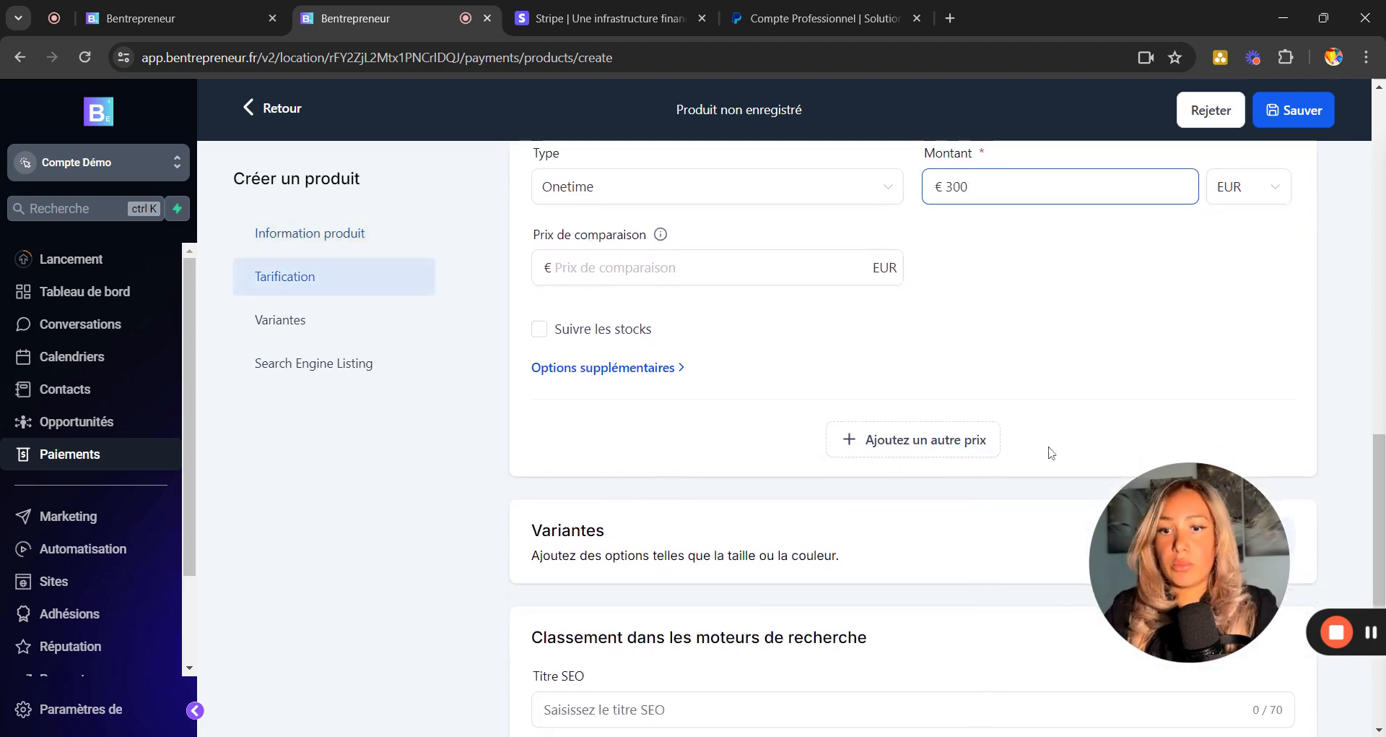
scroll(1051, 453, "down", 4)
left_click(1241, 705)
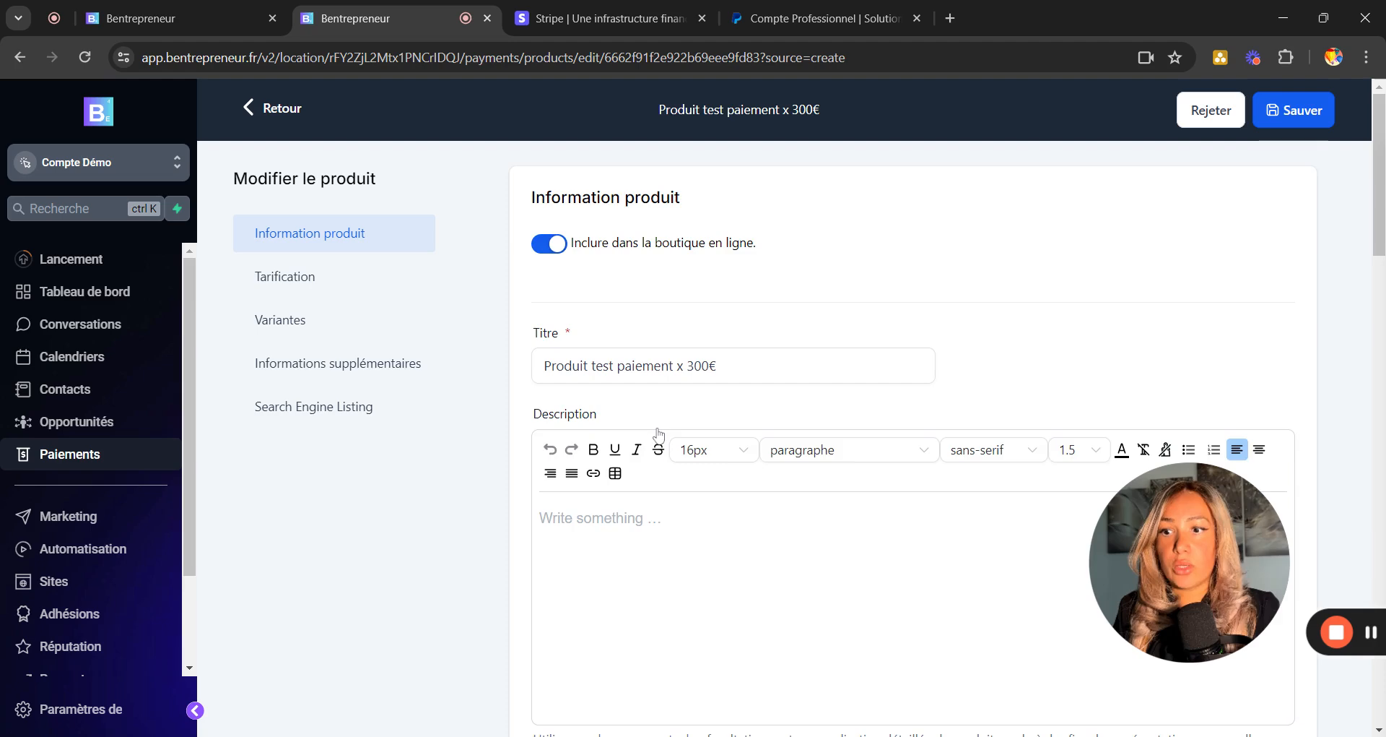
Recheck the price type dropdown, leaving it set to Onetime.
scroll(656, 433, "down", 10)
scroll(658, 435, "down", 4)
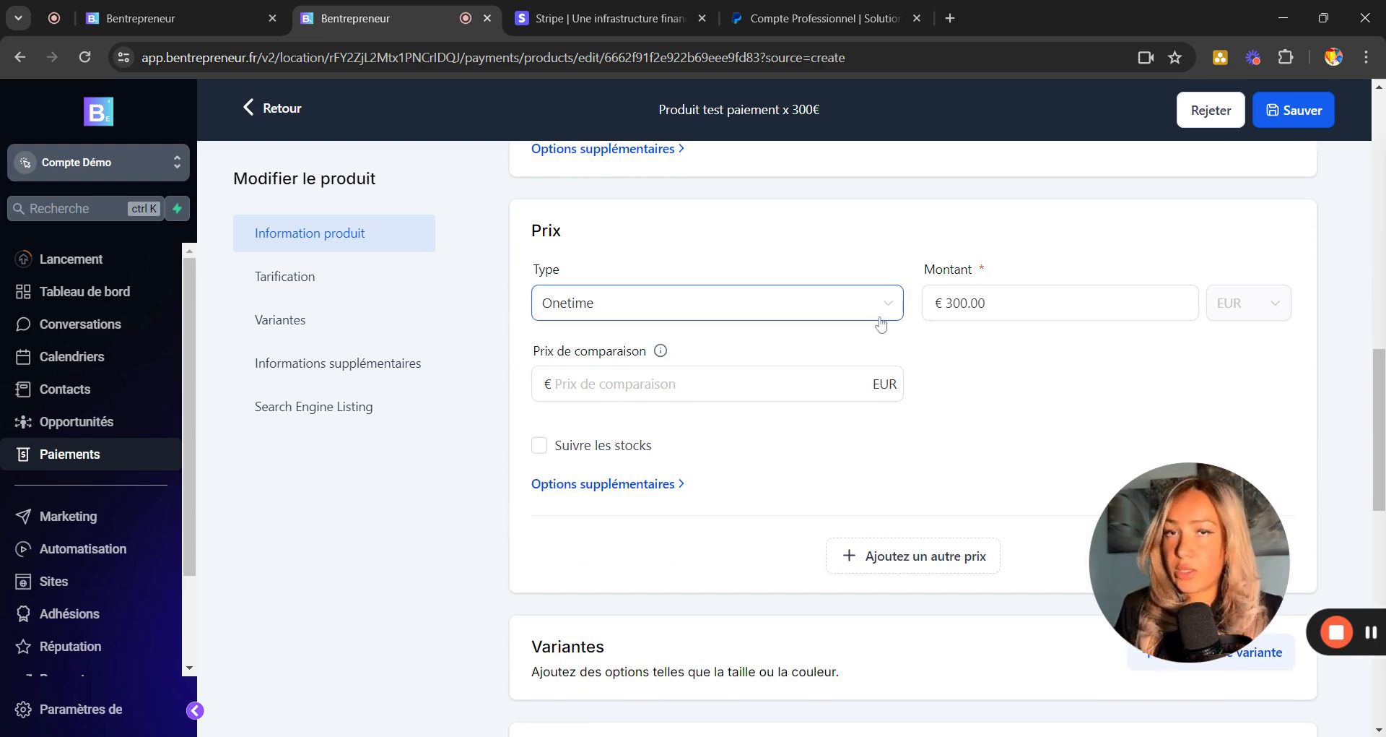
left_click(880, 323)
left_click(881, 323)
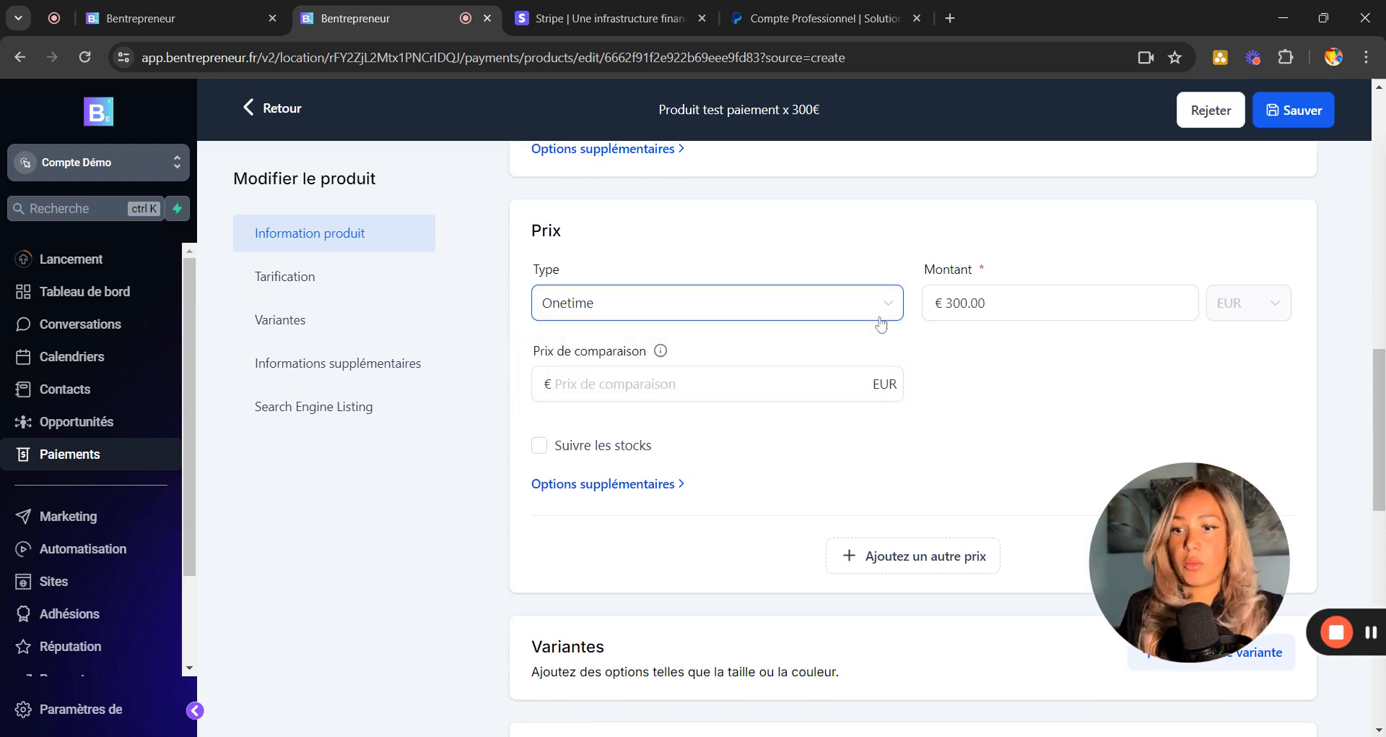
Add a second price named 'Produit test paiement x 12 / 20€'.
left_click(892, 573)
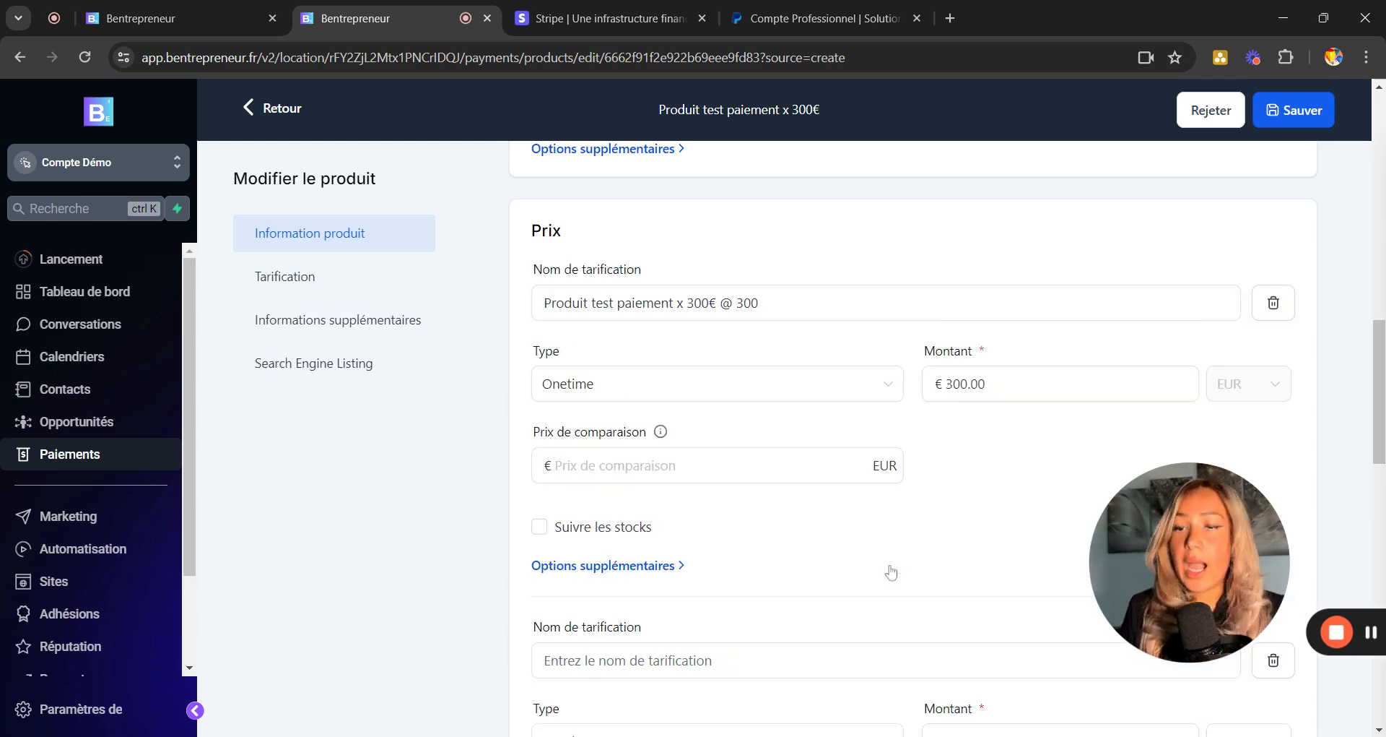
scroll(784, 441, "down", 1)
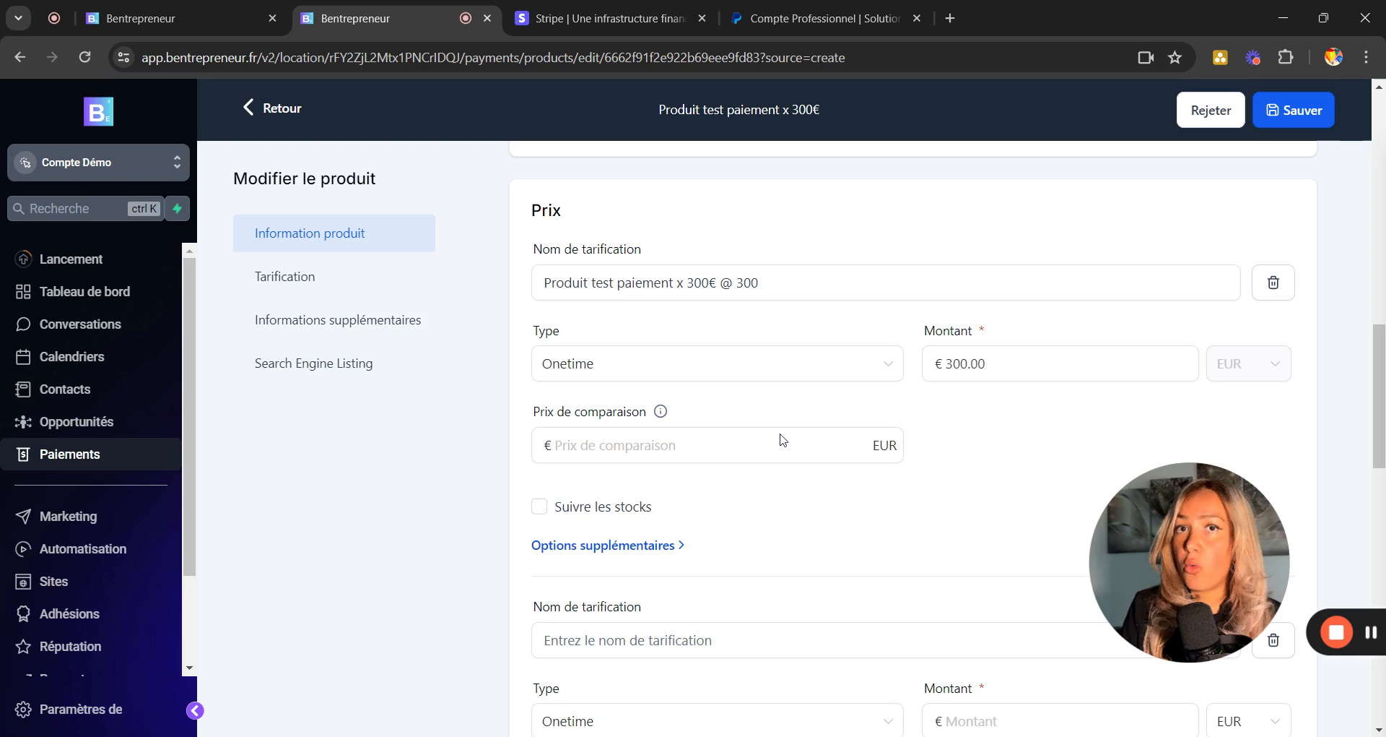
scroll(610, 381, "down", 4)
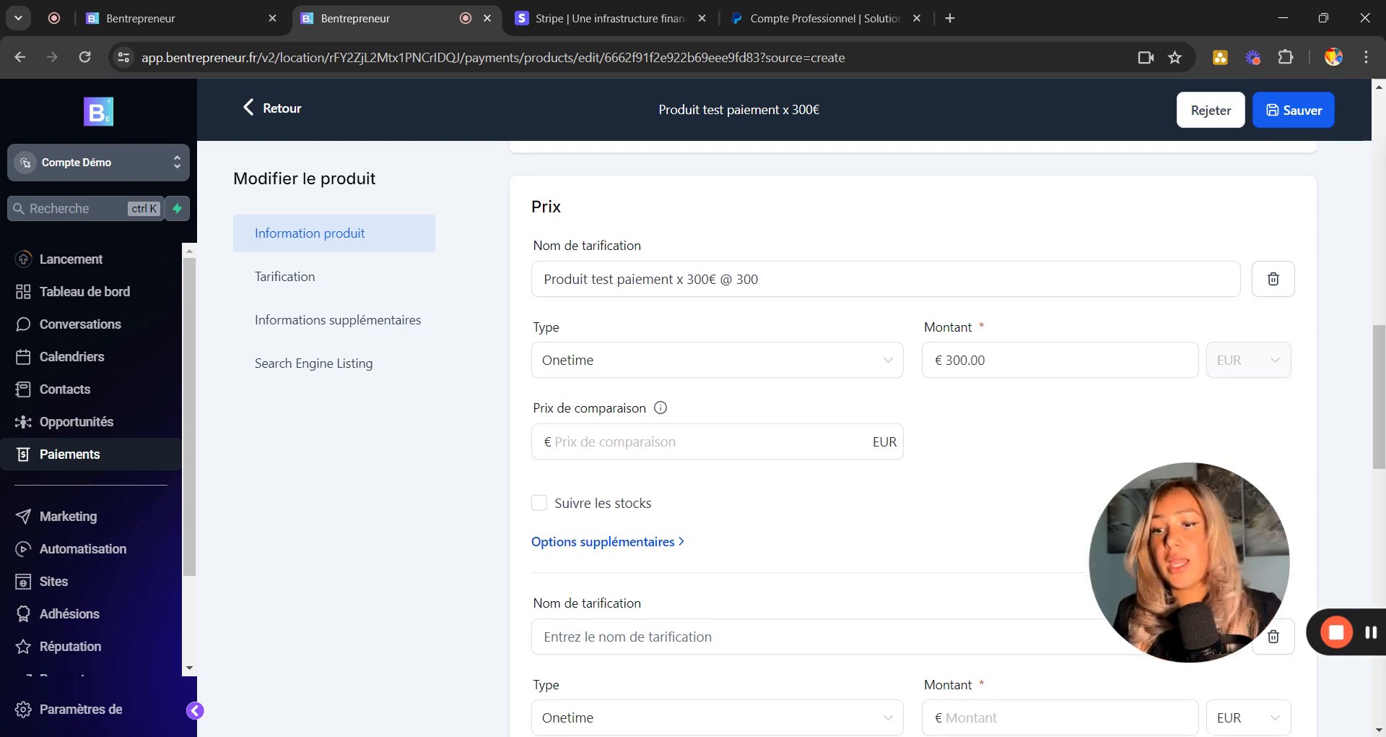
left_click(584, 349)
key("ctrl+v")
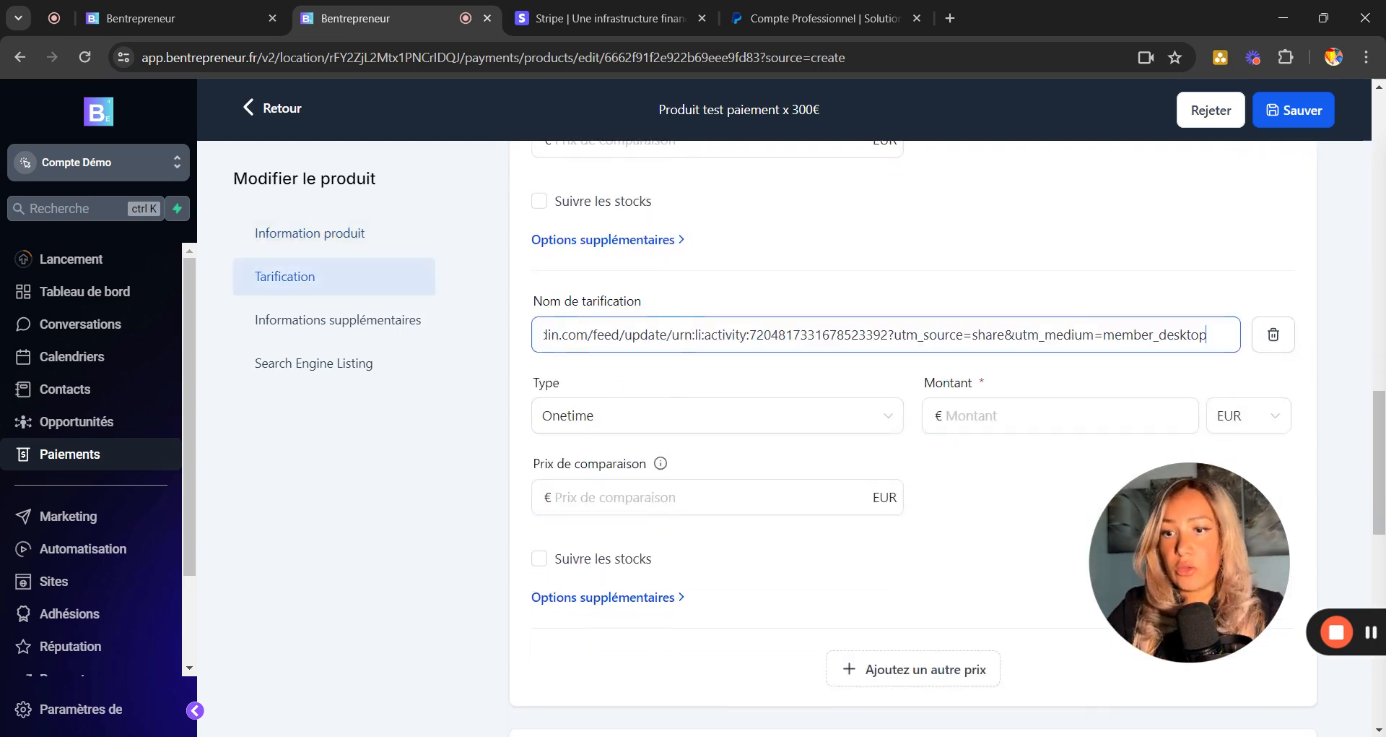
key("ctrl+a")
key("BackSpace")
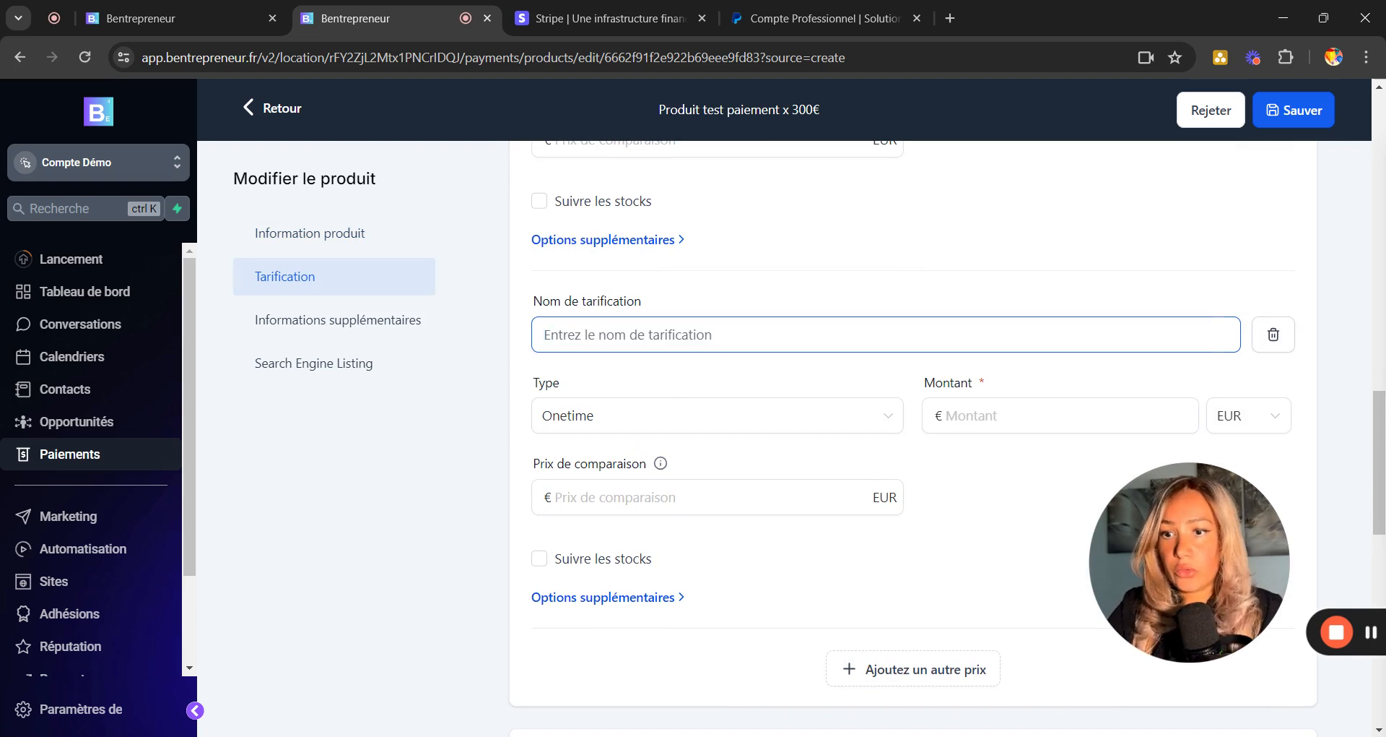
type("P")
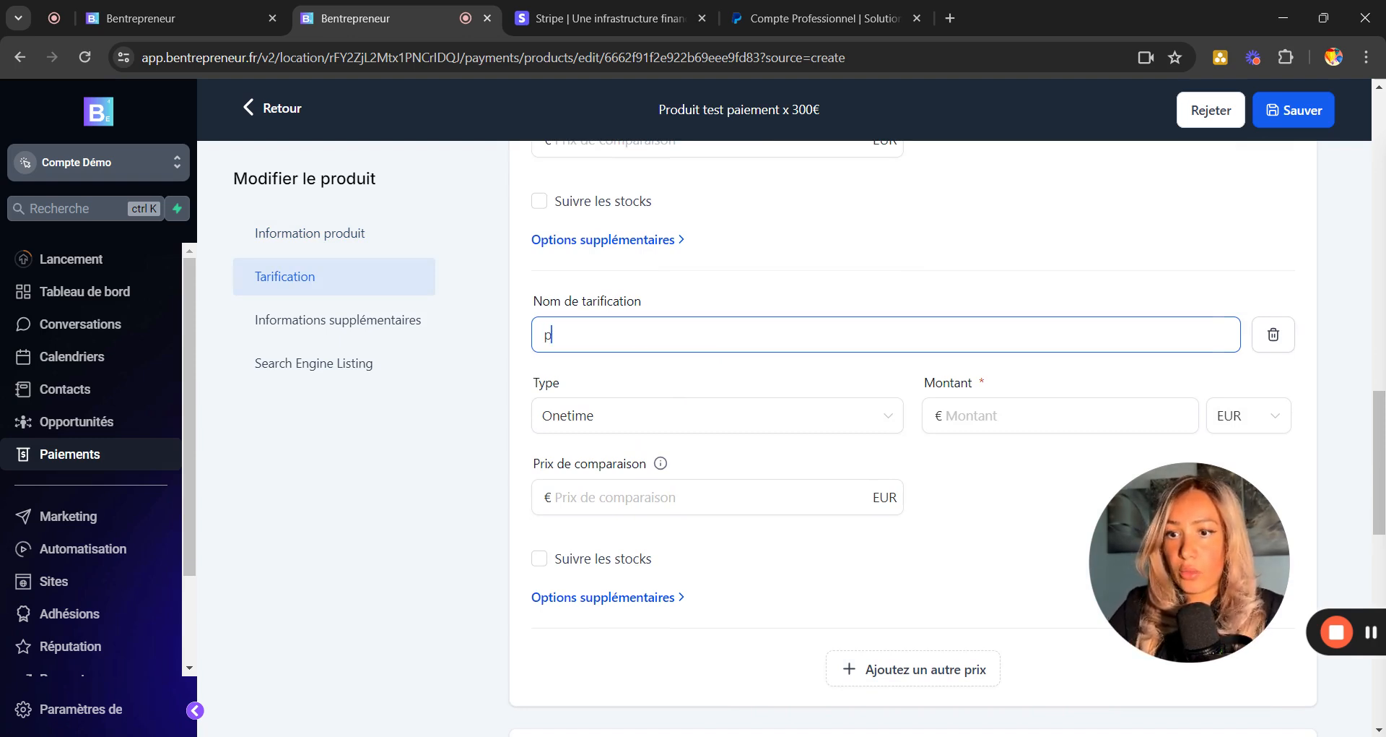
key("BackSpace")
type("Produ")
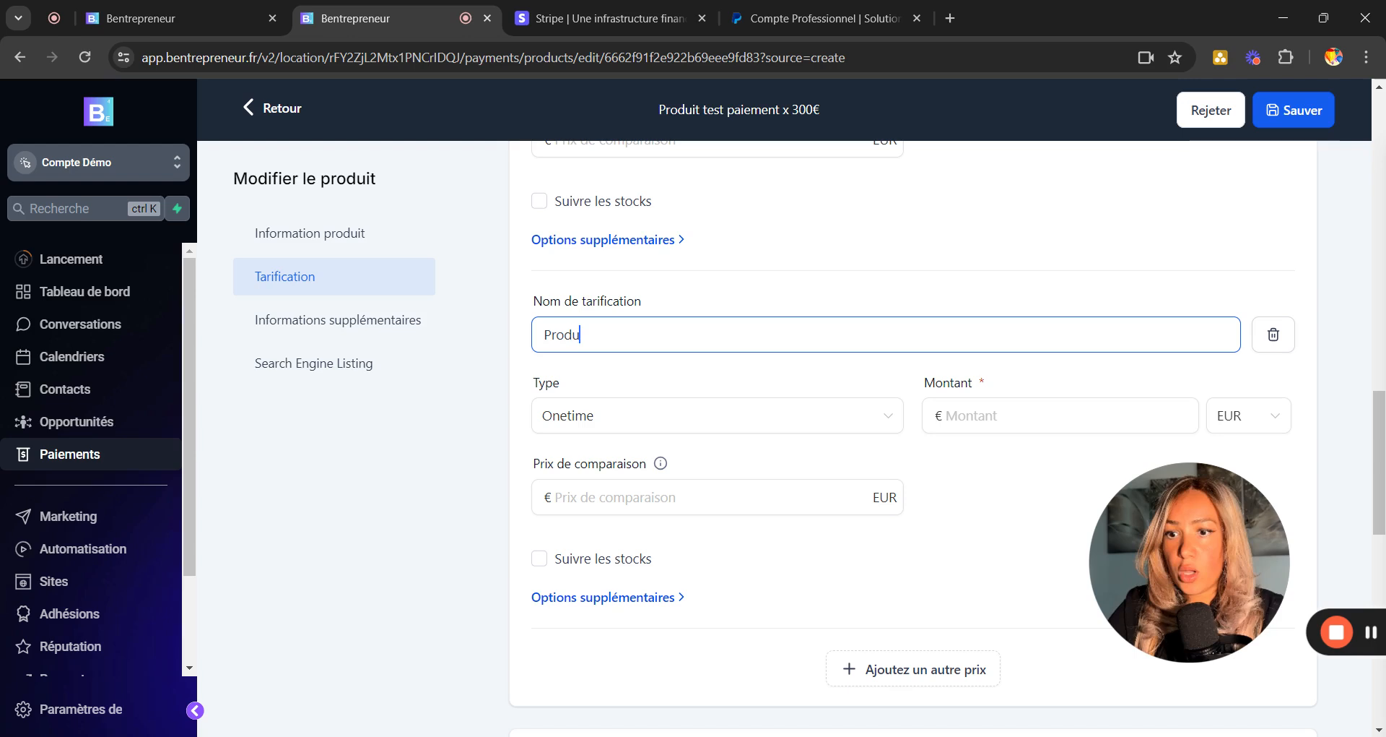
type("it test p")
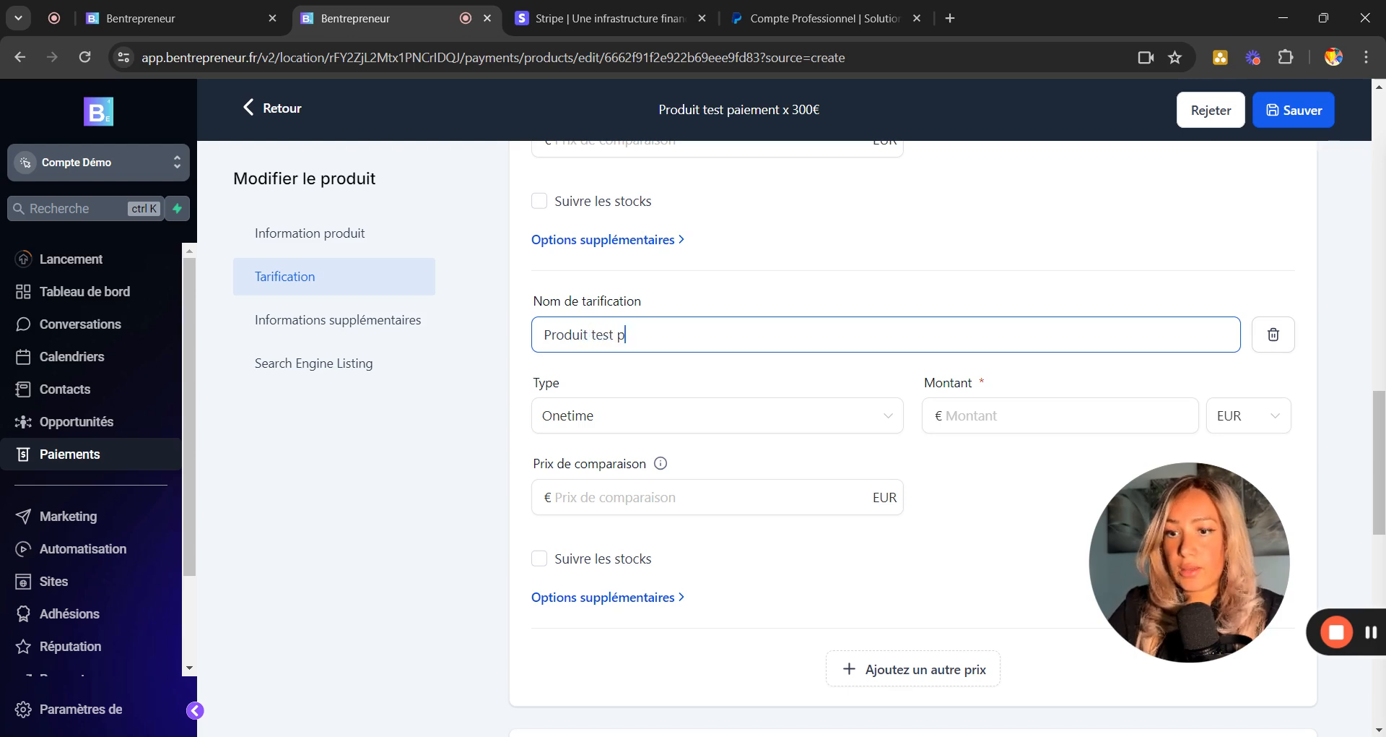
type("aiement ")
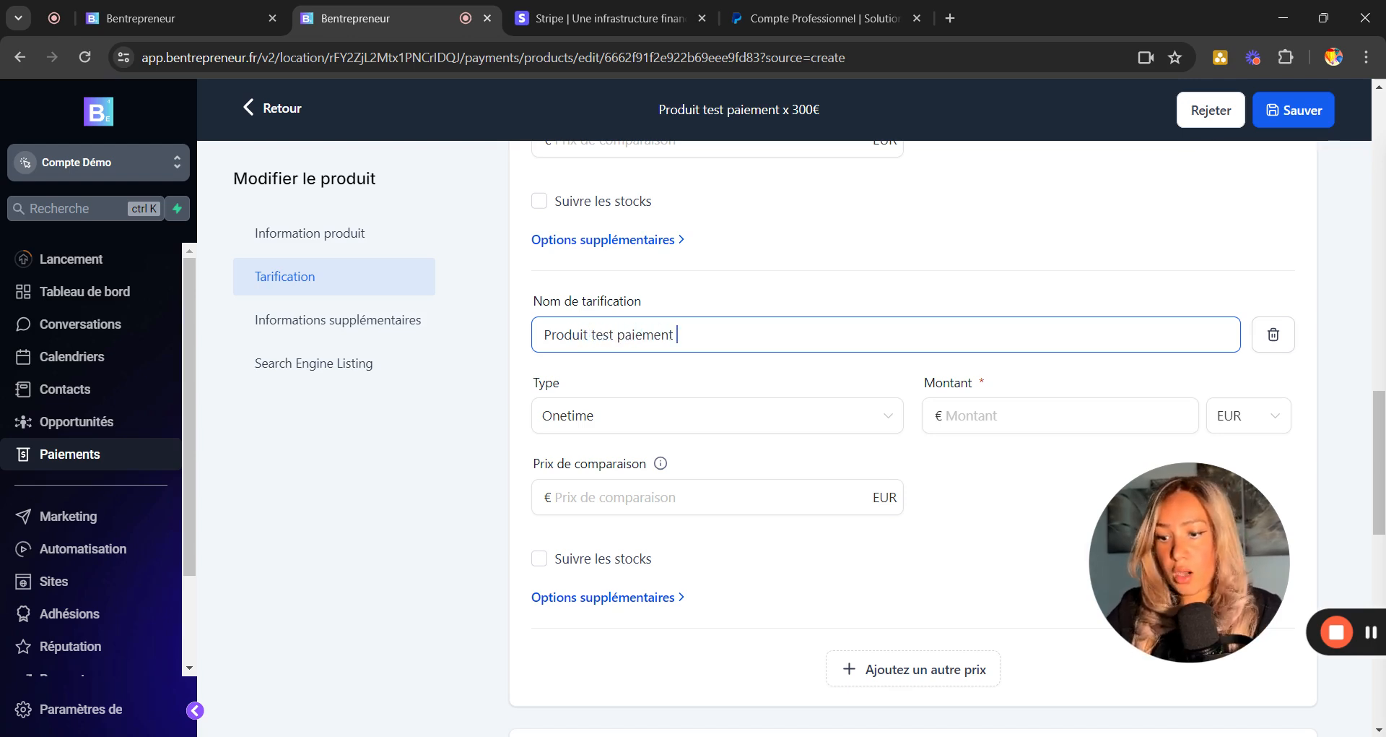
type("x 12")
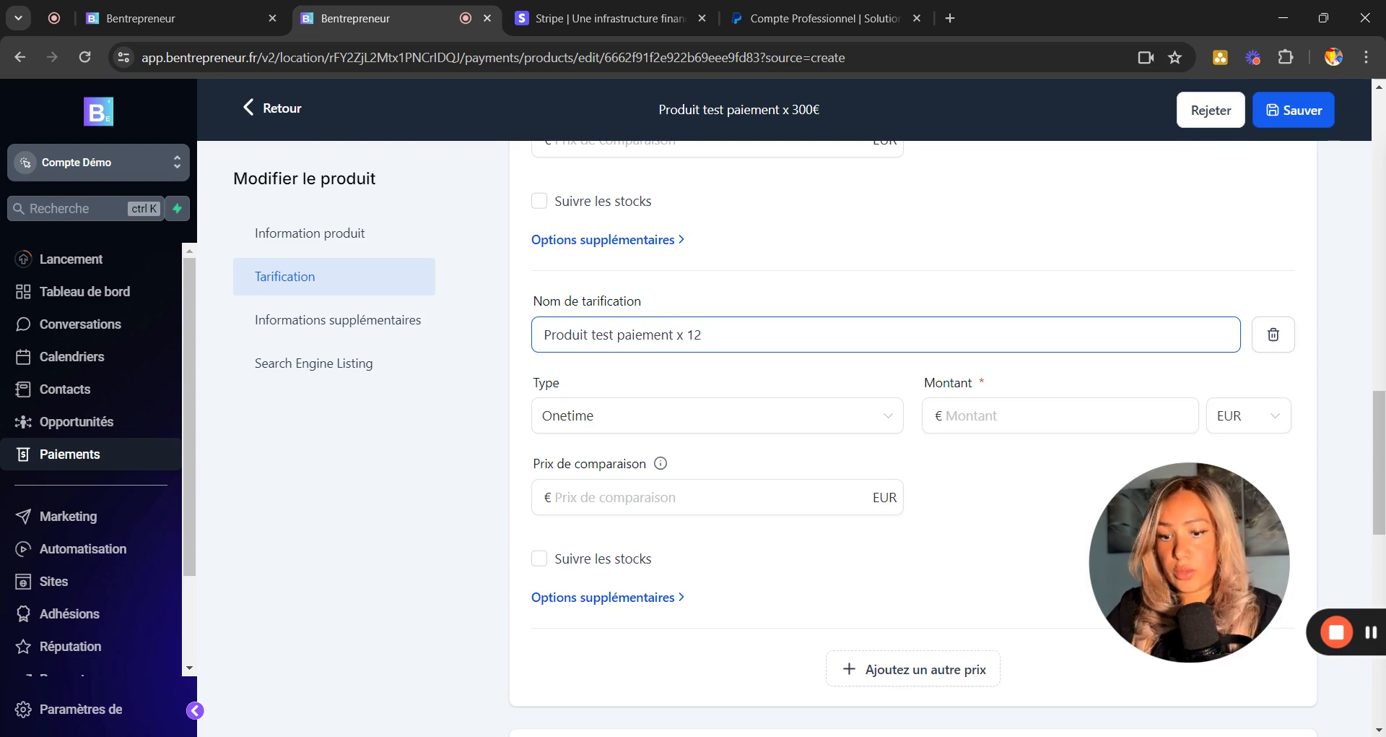
type(" /")
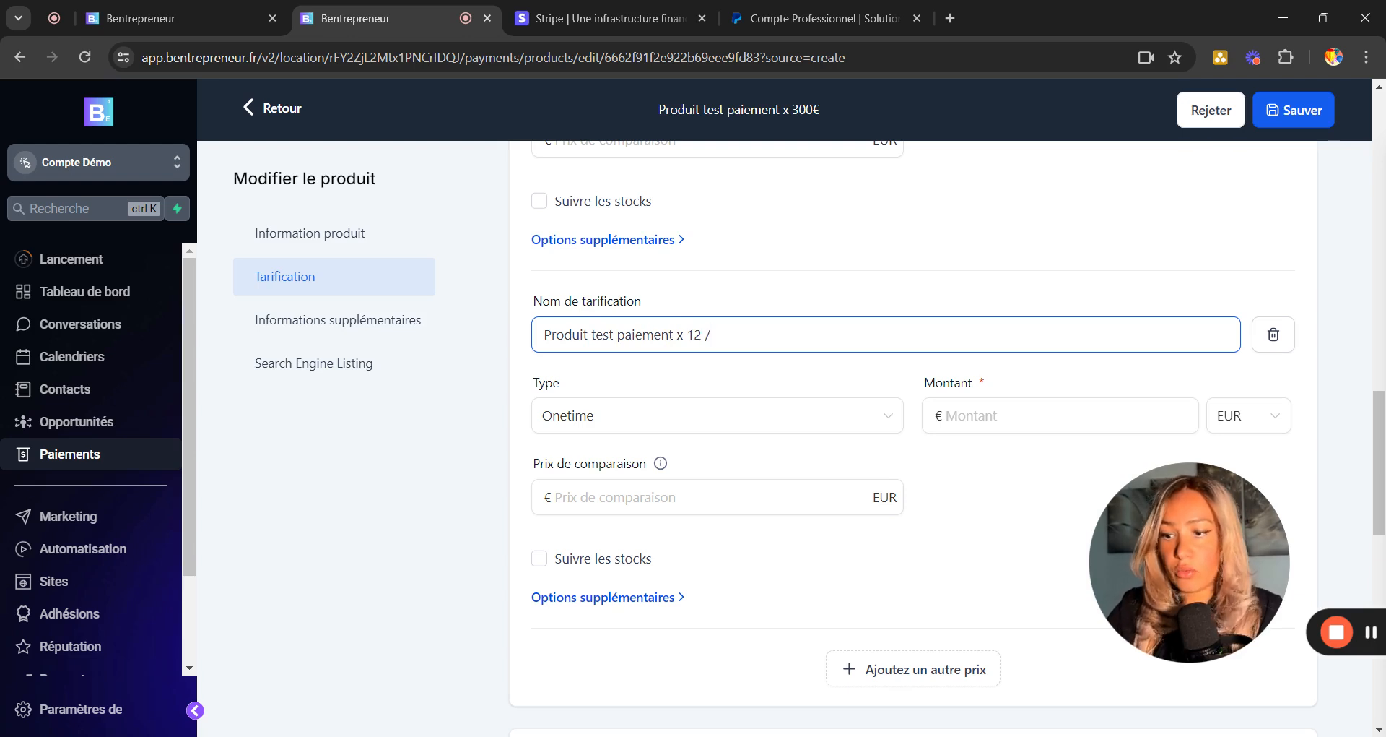
type(" 20€")
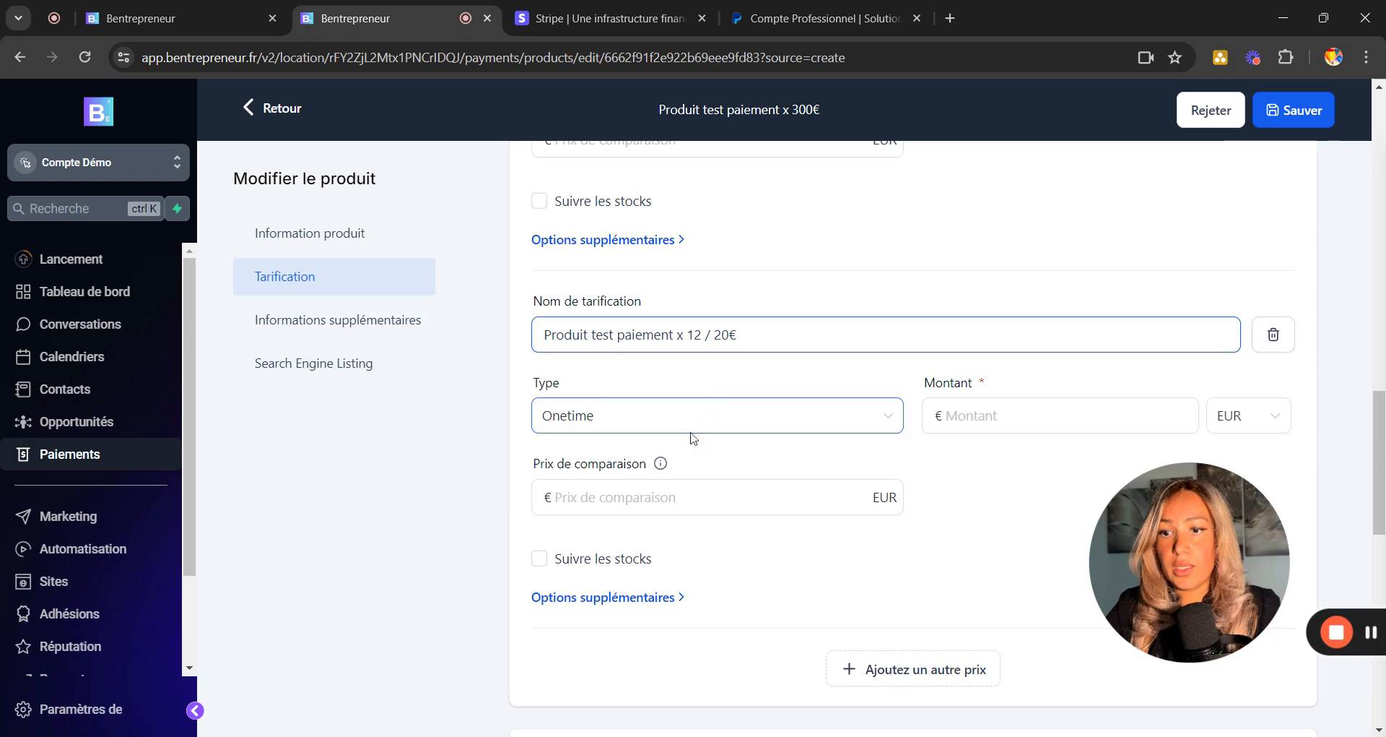
Make the second price Recurring at 20.00 EUR with a Monthly billing period.
left_click(712, 424)
left_click(587, 493)
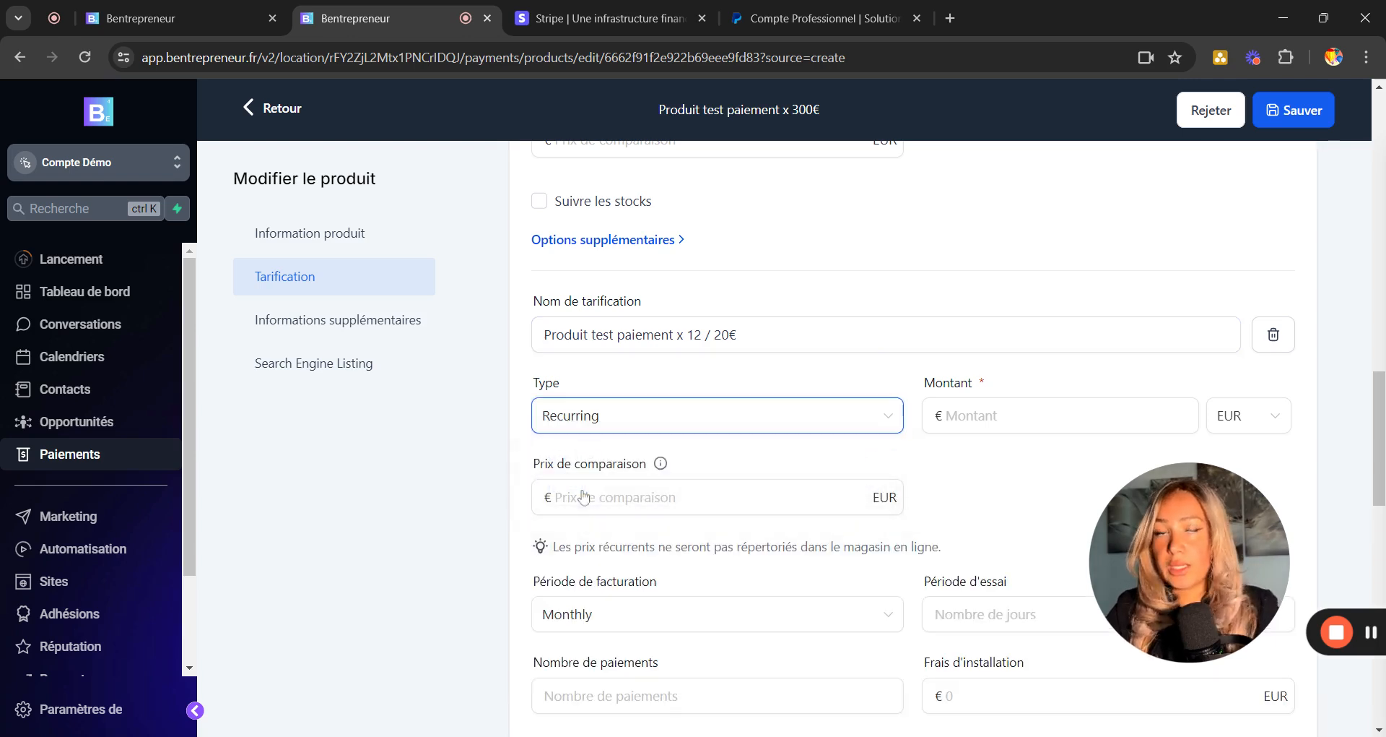
left_click(945, 419)
type("20")
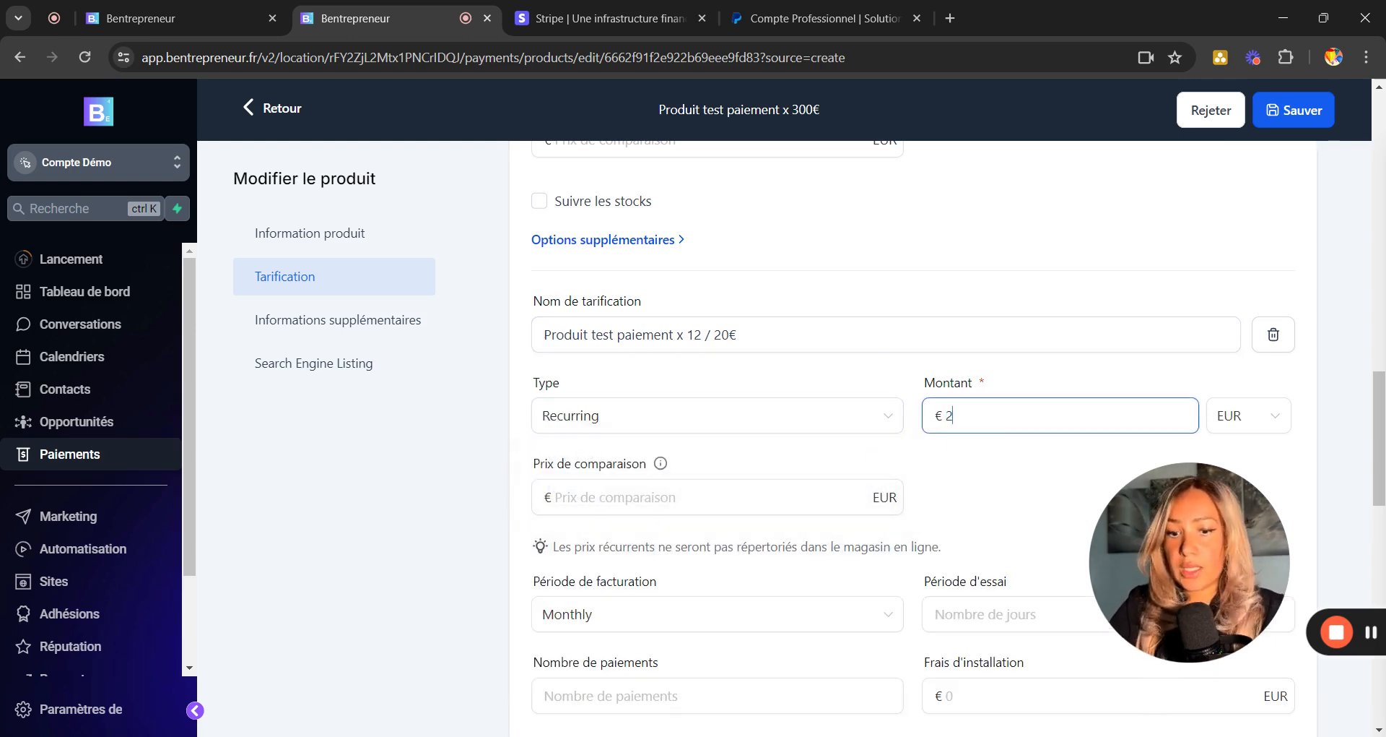
left_click(974, 489)
scroll(794, 498, "down", 2)
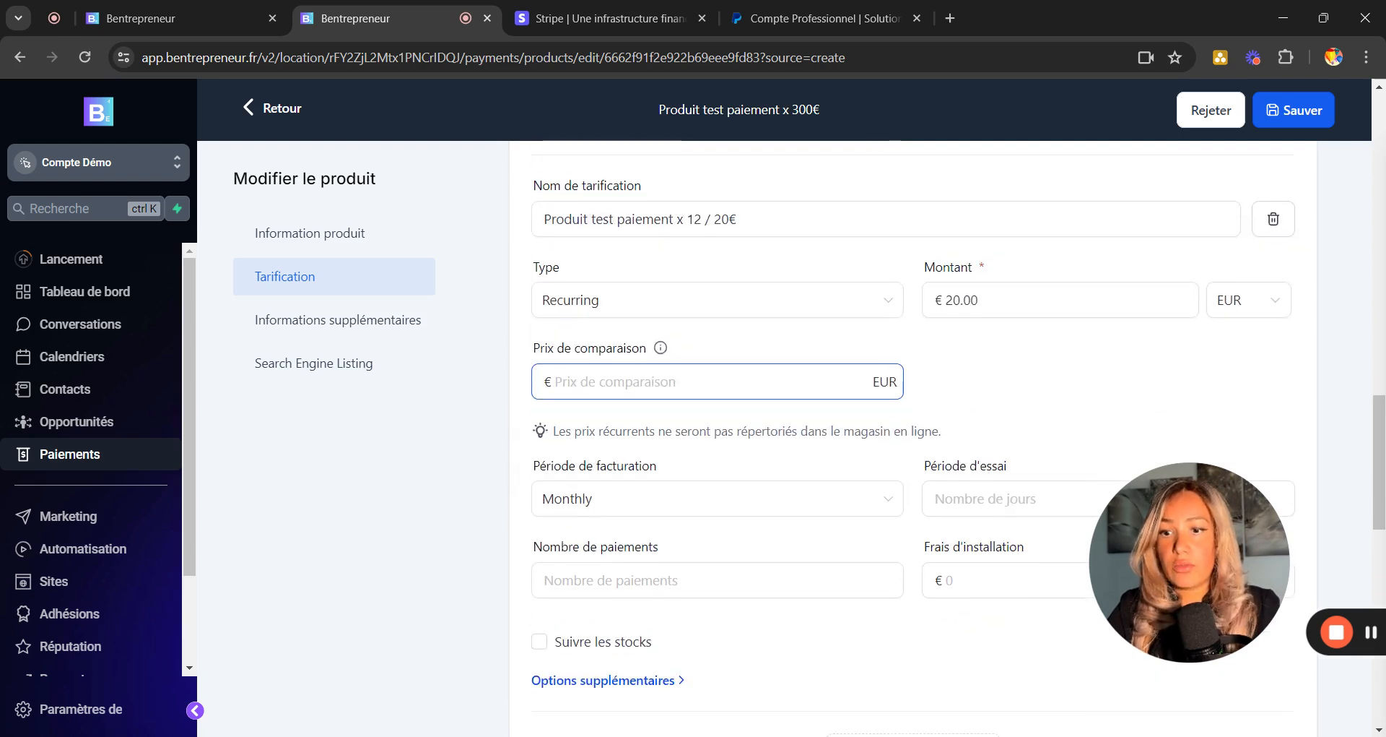
left_click(621, 498)
scroll(624, 504, "down", 2)
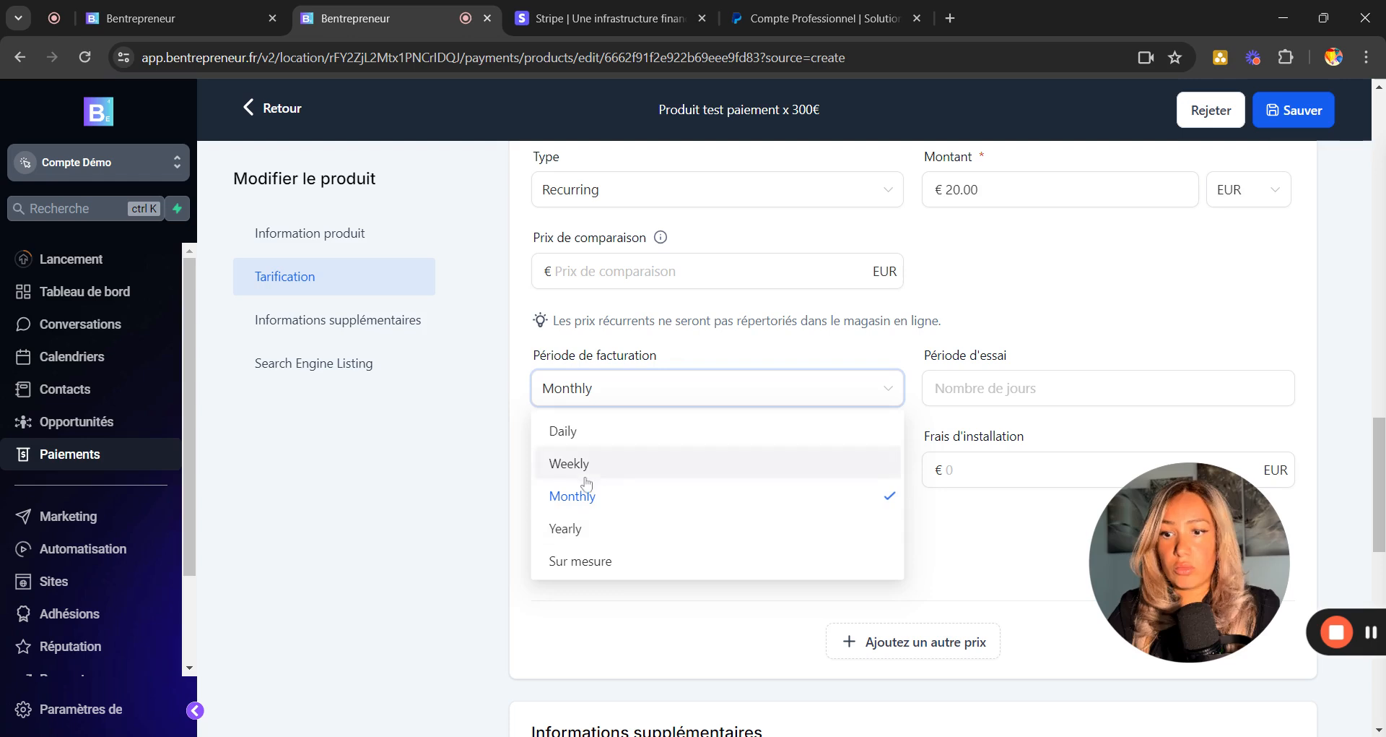
left_click(563, 496)
Leave the trial period, number of payments and setup fee empty.
left_click(951, 399)
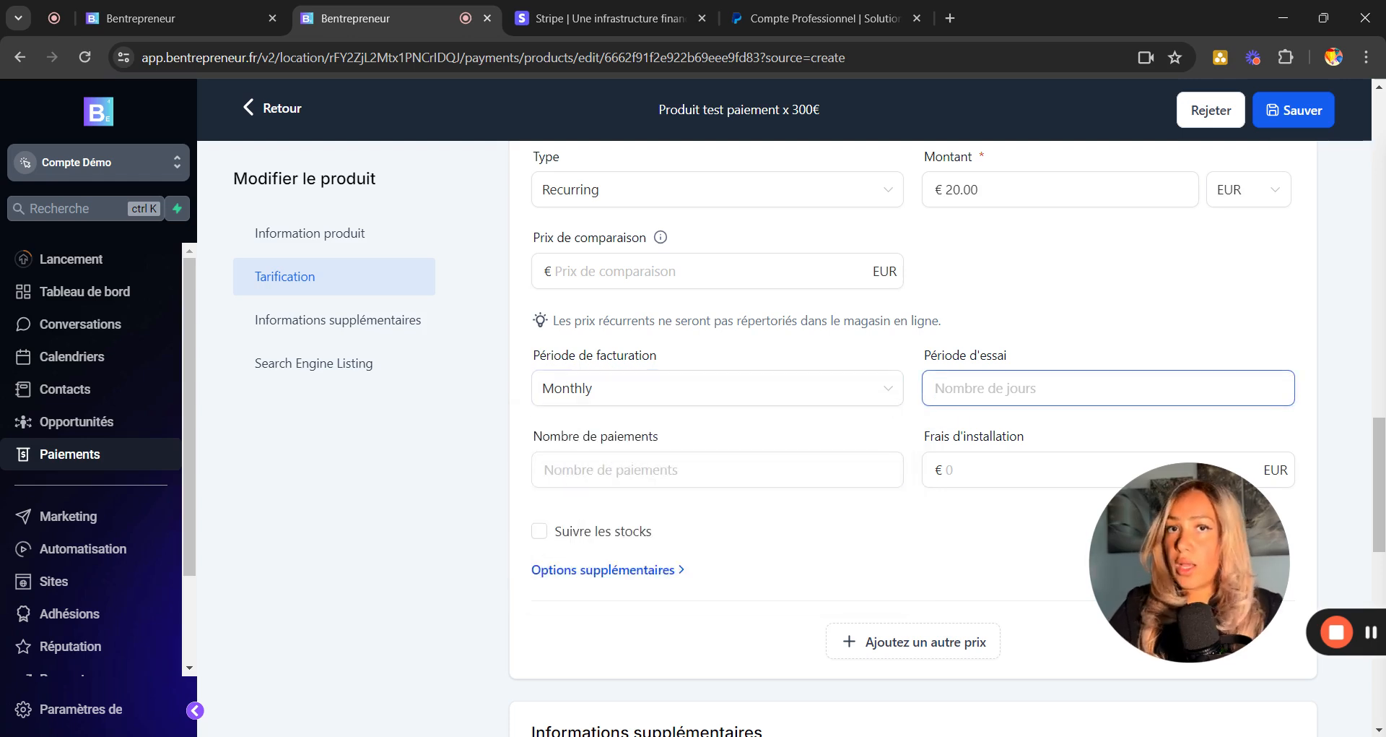
left_click_drag(1193, 561, 1235, 628)
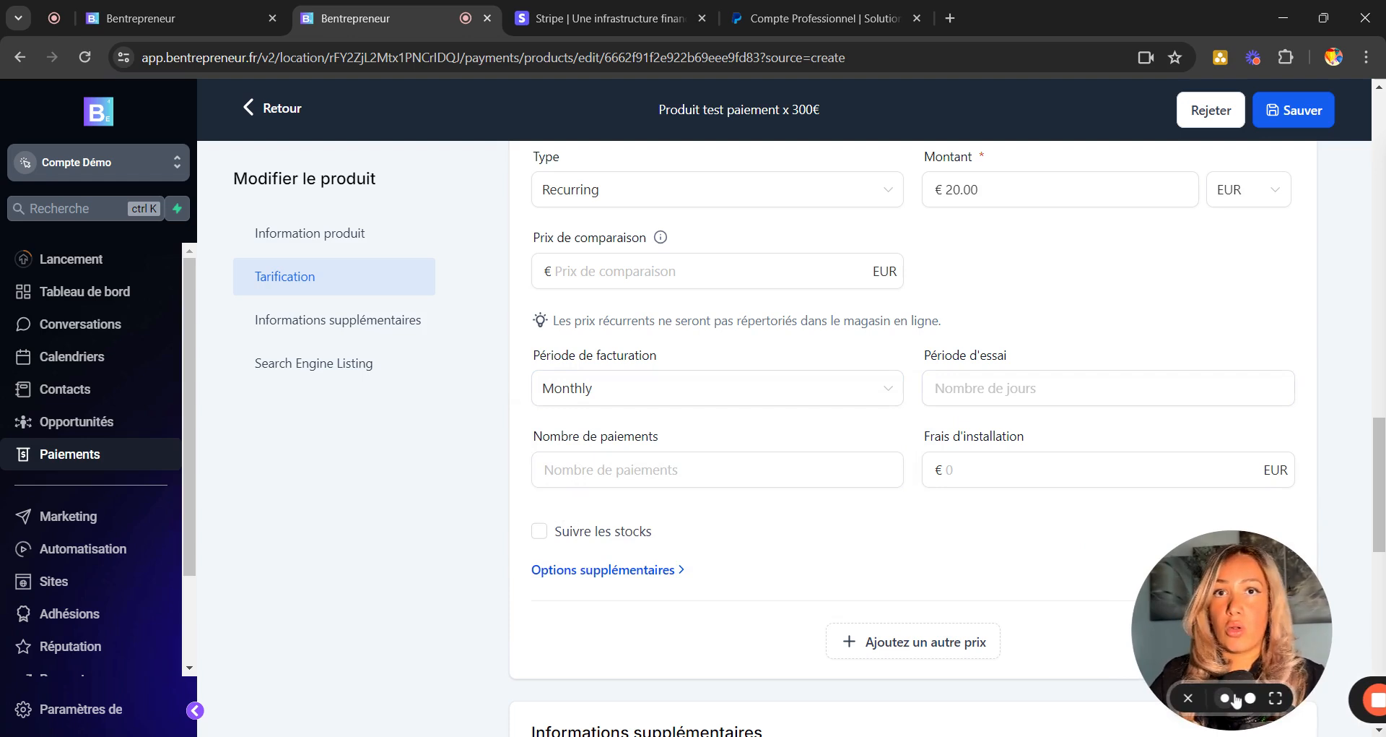
left_click(1042, 394)
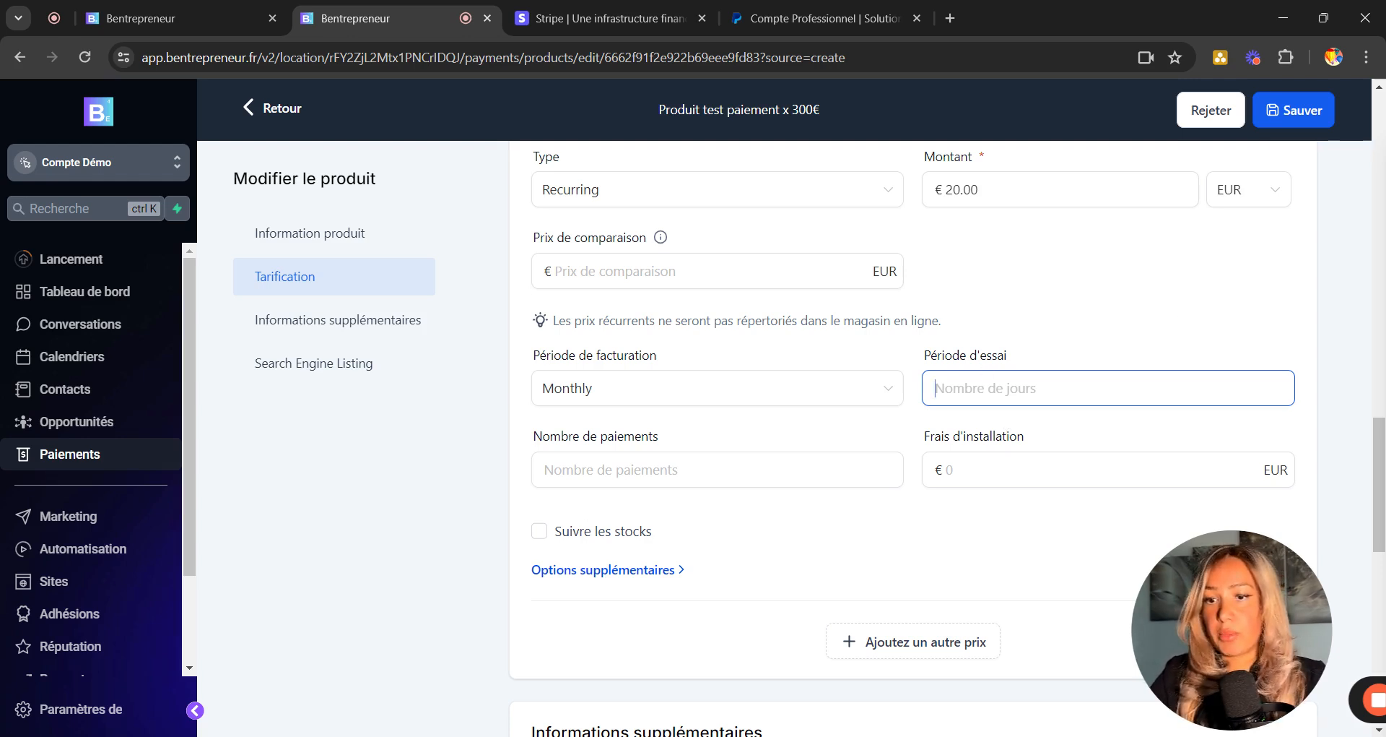
key("Tab")
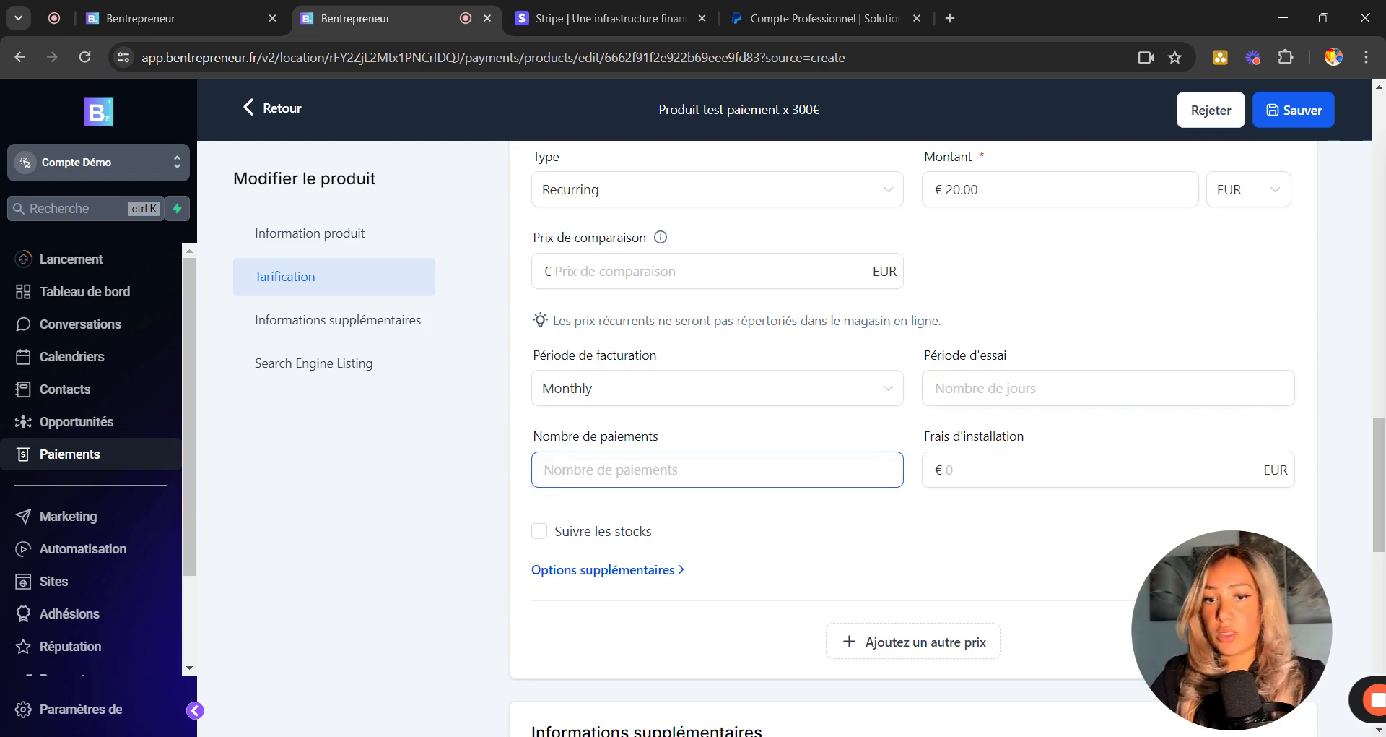
key("Tab")
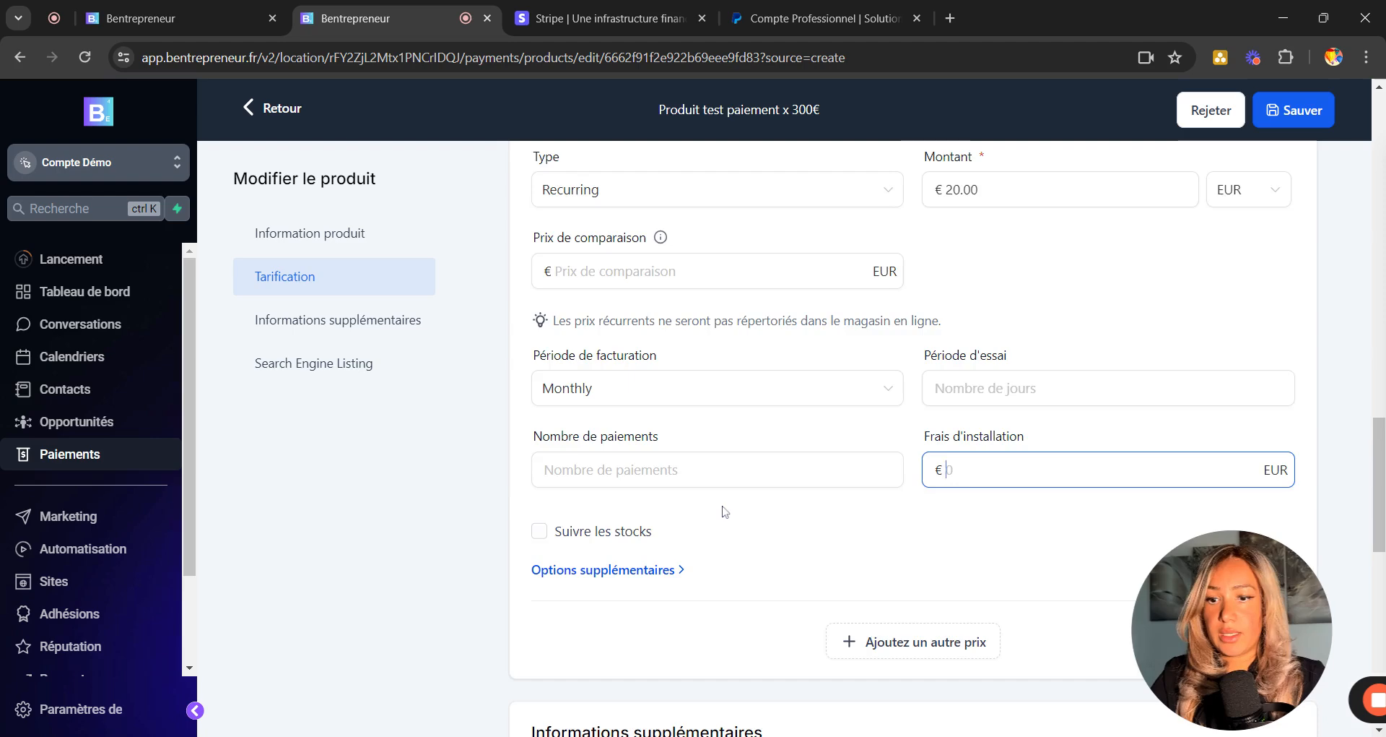
scroll(907, 495, "down", 10)
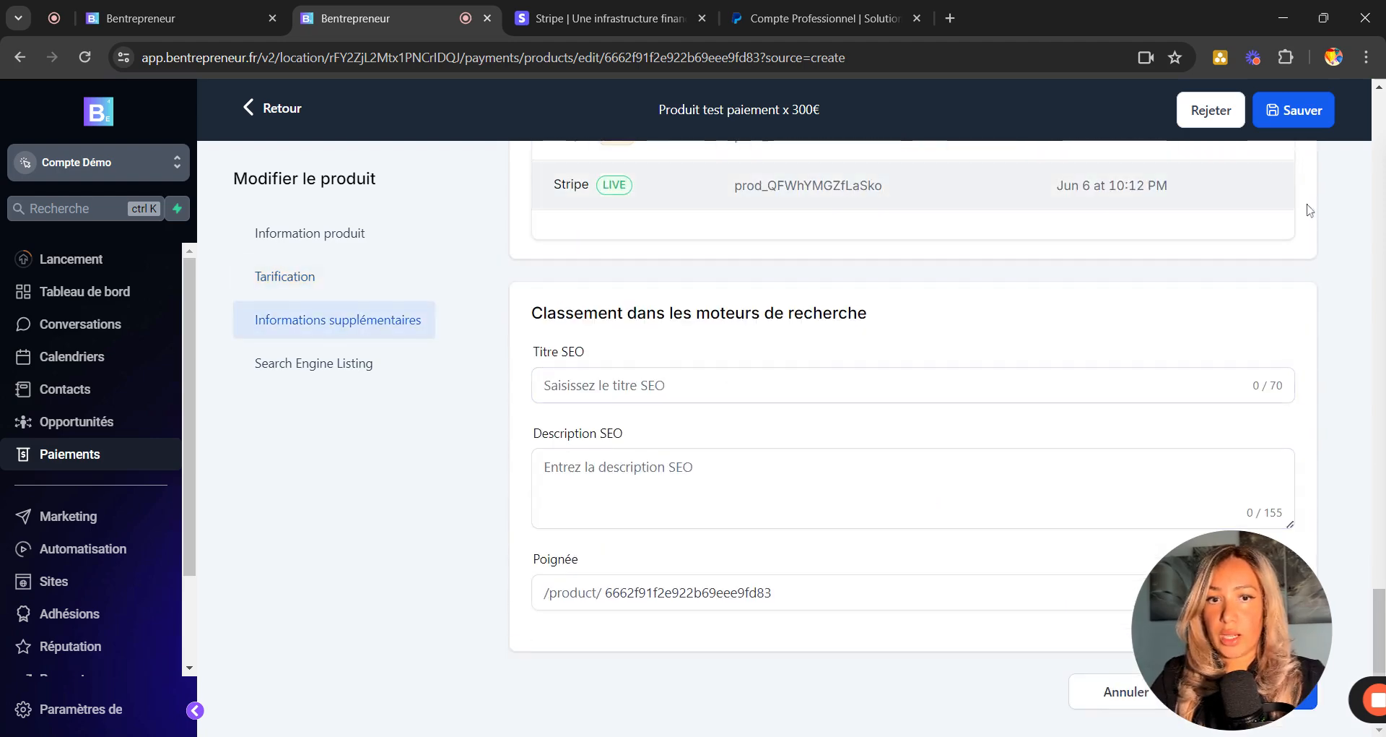
Save the product, check the PayPal and Stripe rows, save again and return to Produits.
left_click(1293, 124)
scroll(903, 334, "up", 2)
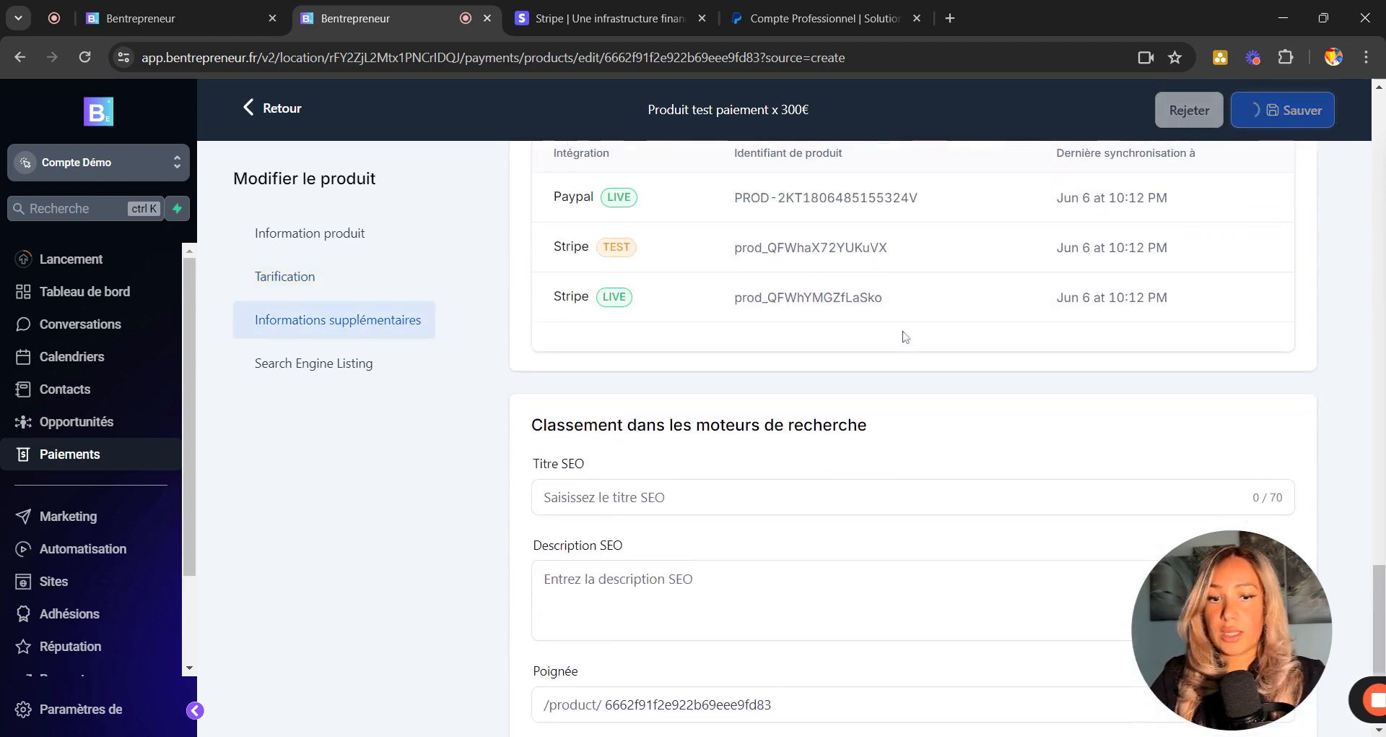
scroll(906, 336, "up", 2)
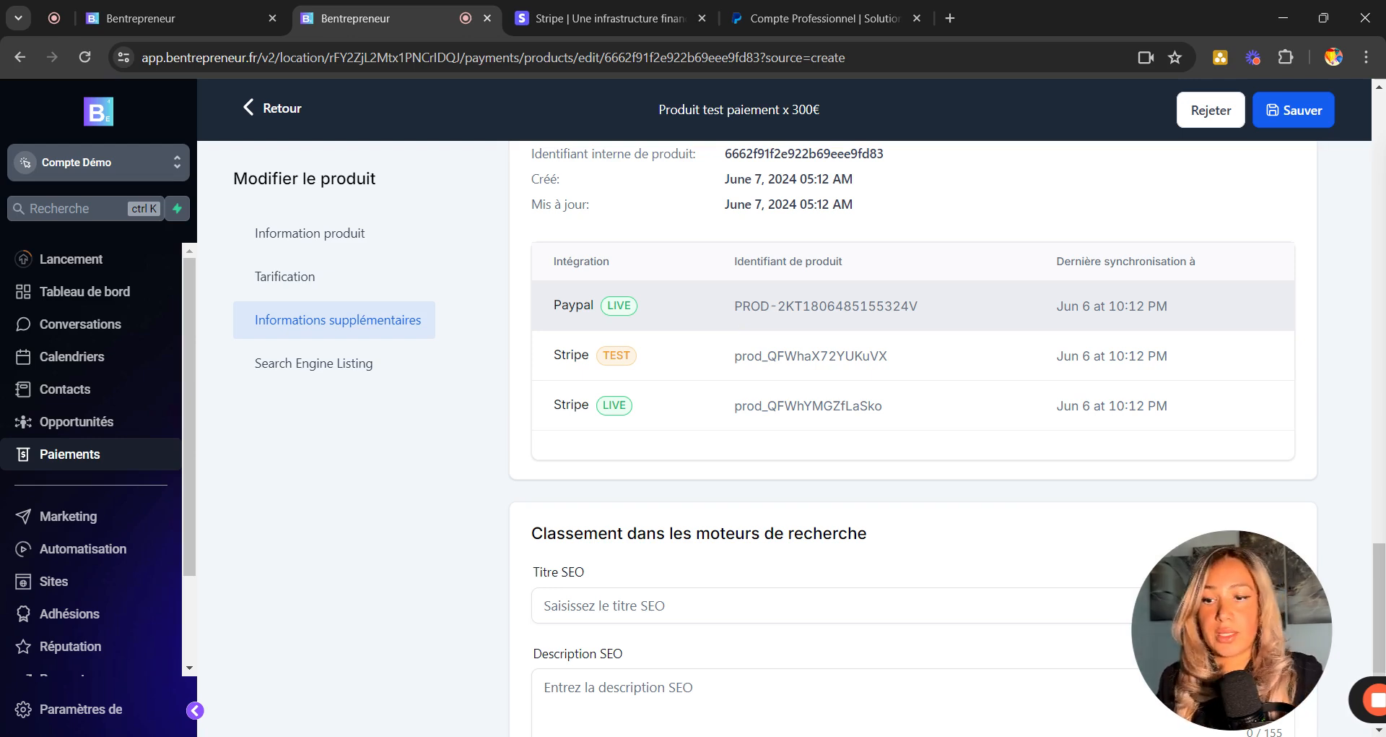
scroll(674, 340, "up", 1)
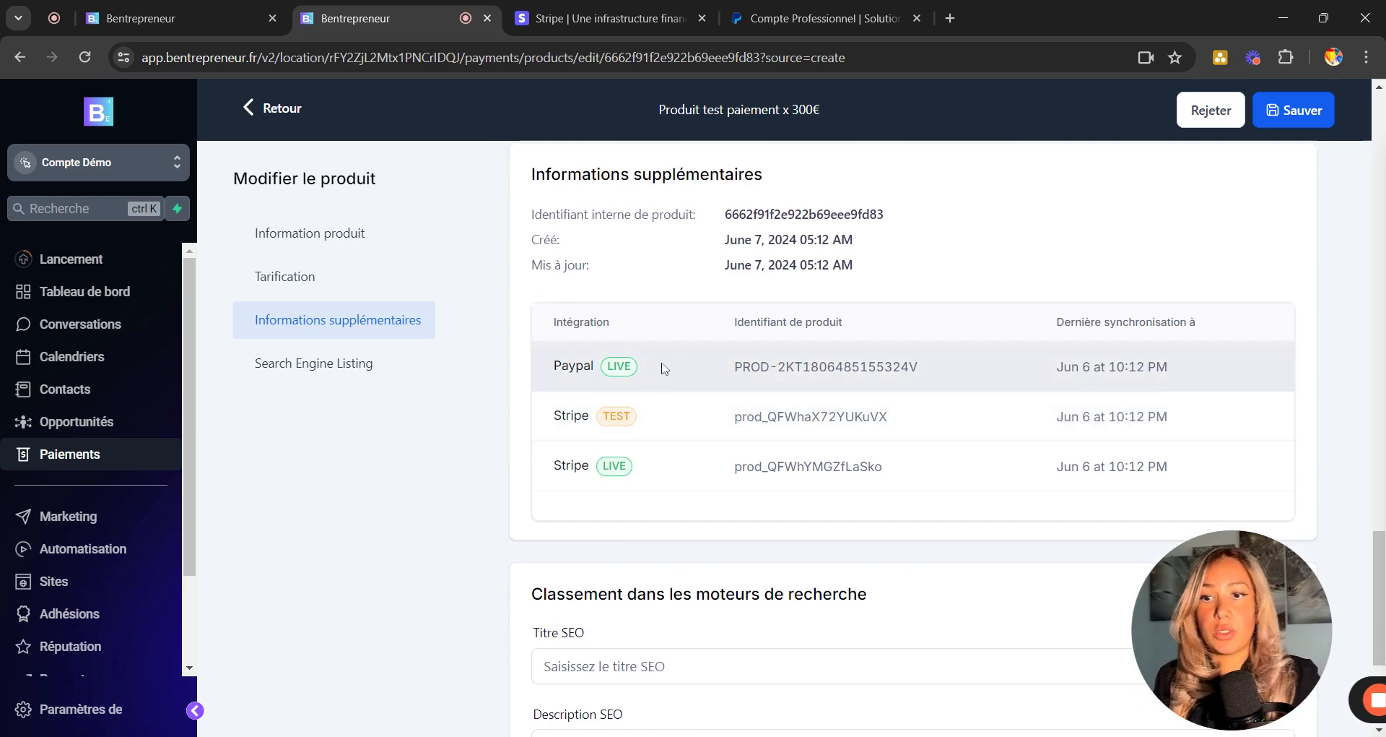
scroll(814, 379, "up", 8)
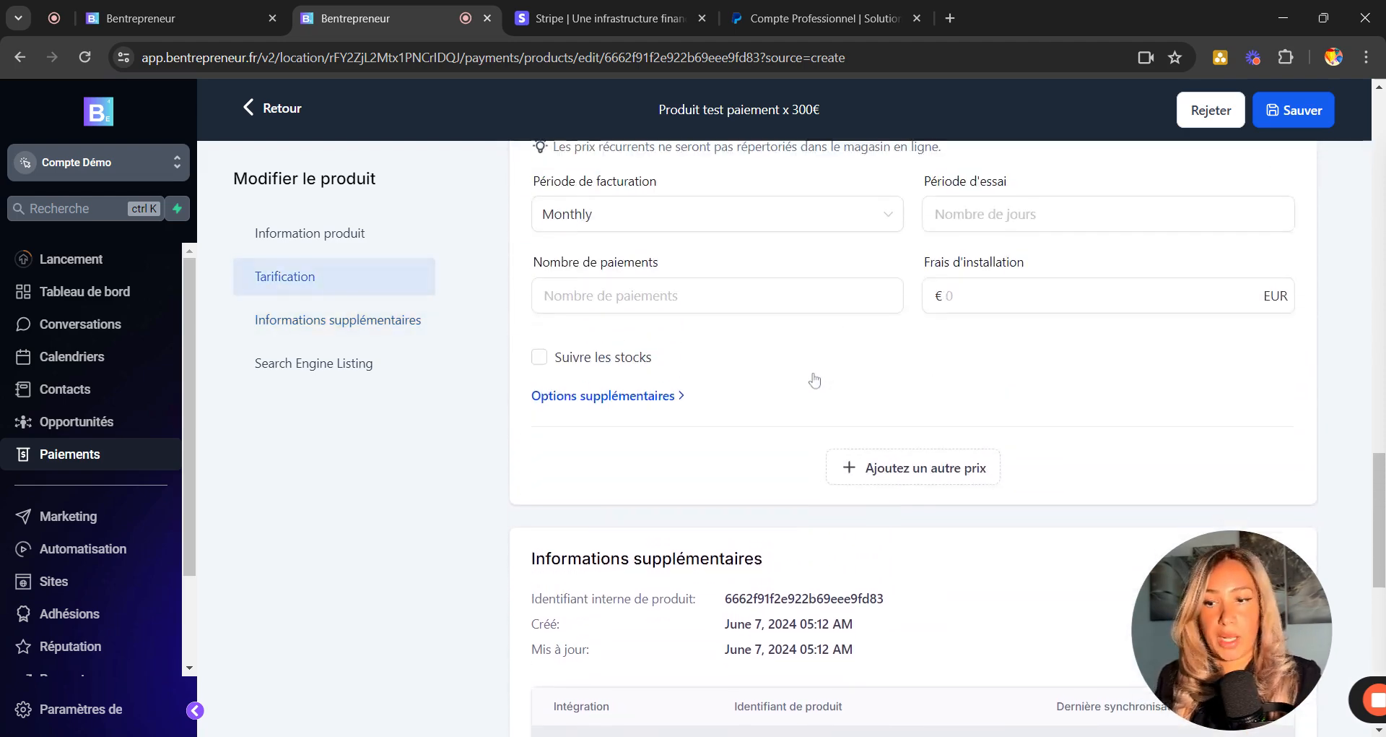
scroll(814, 379, "up", 10)
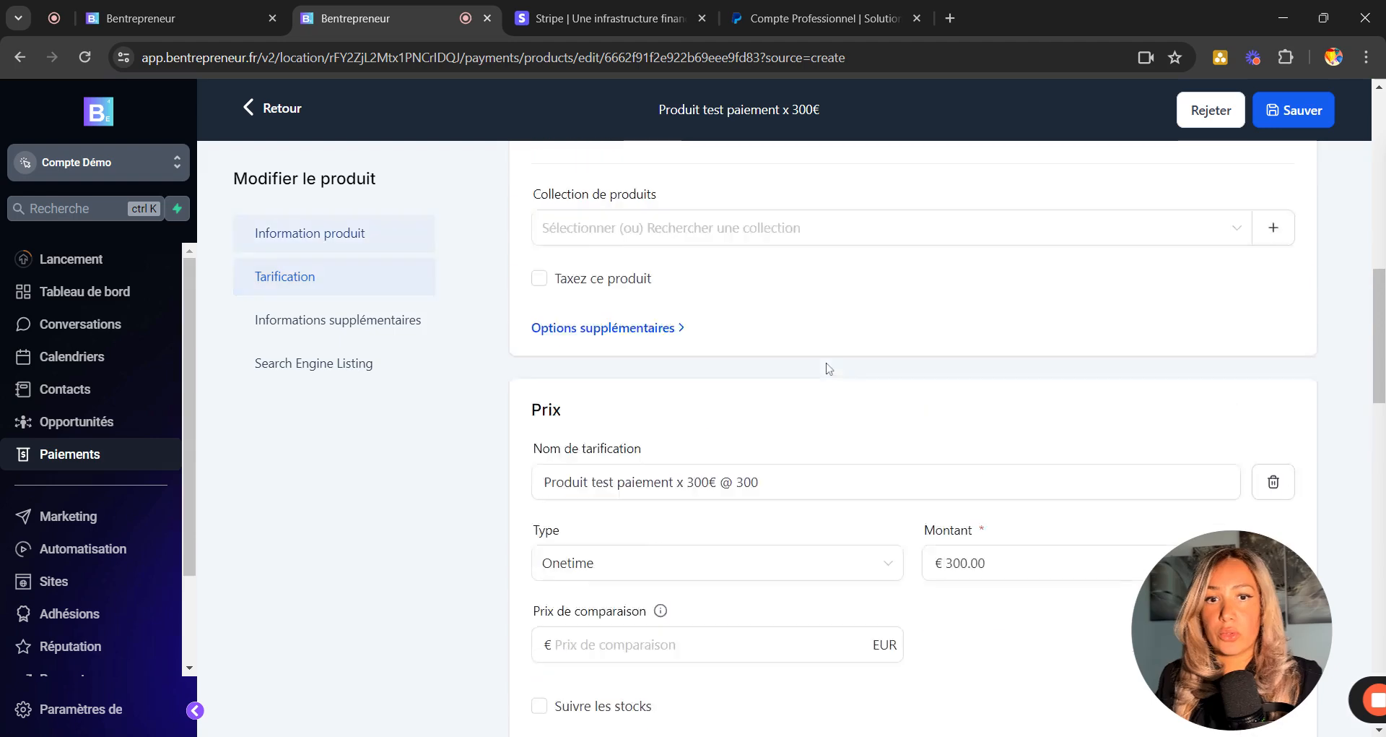
scroll(1023, 354, "up", 9)
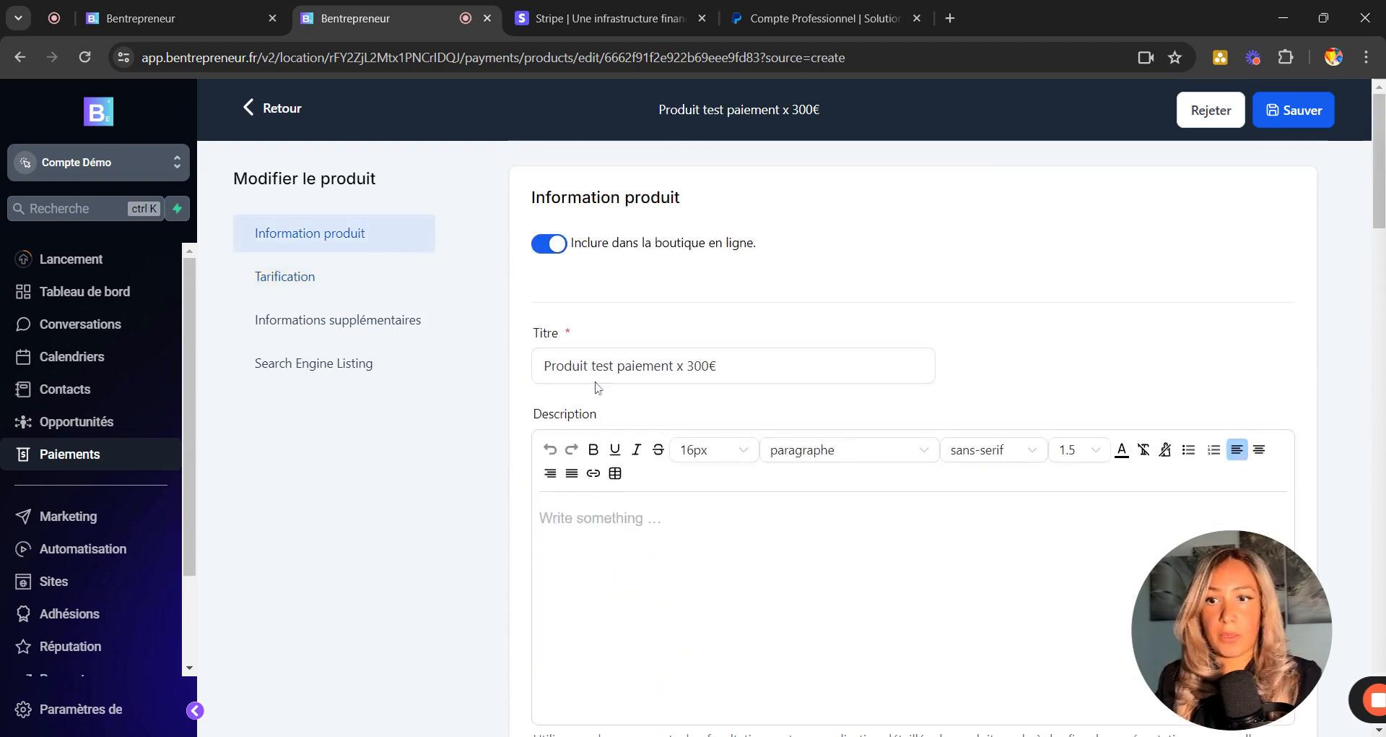
left_click(1317, 119)
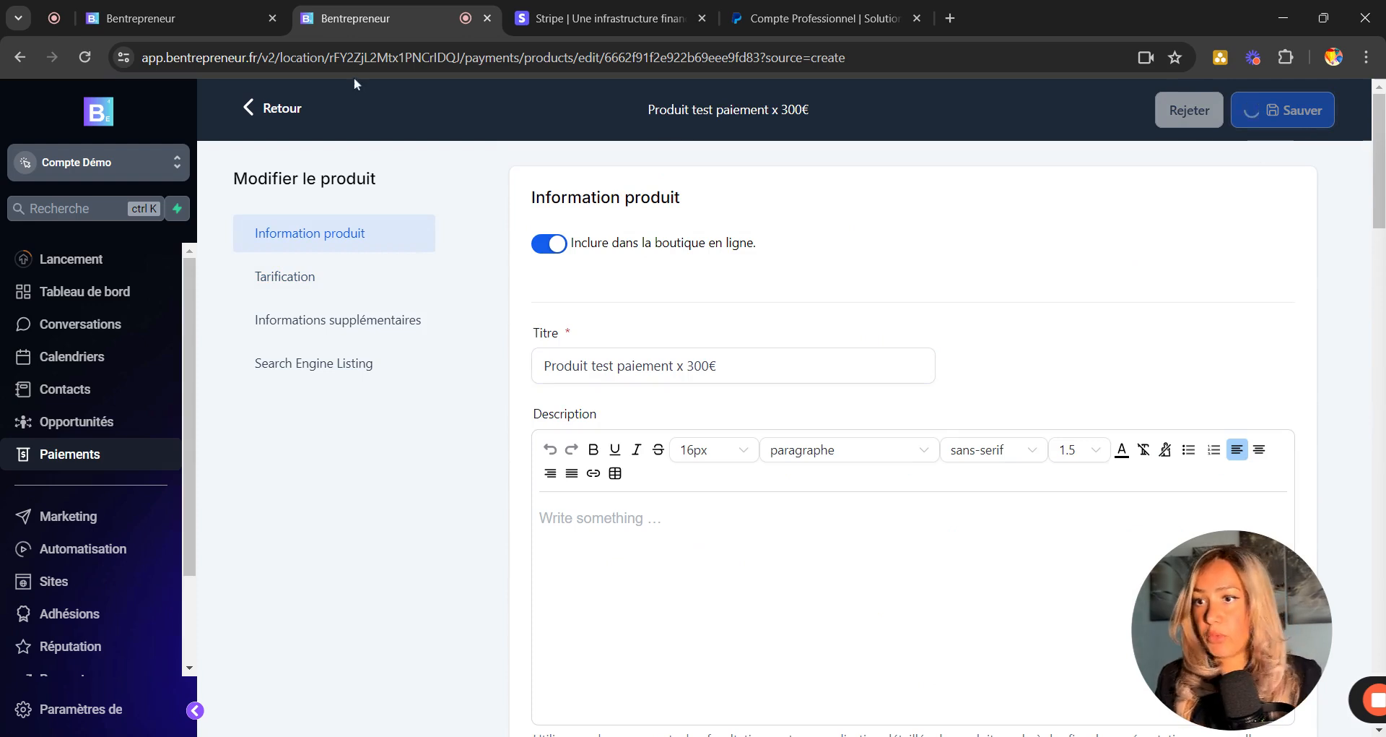
left_click(276, 112)
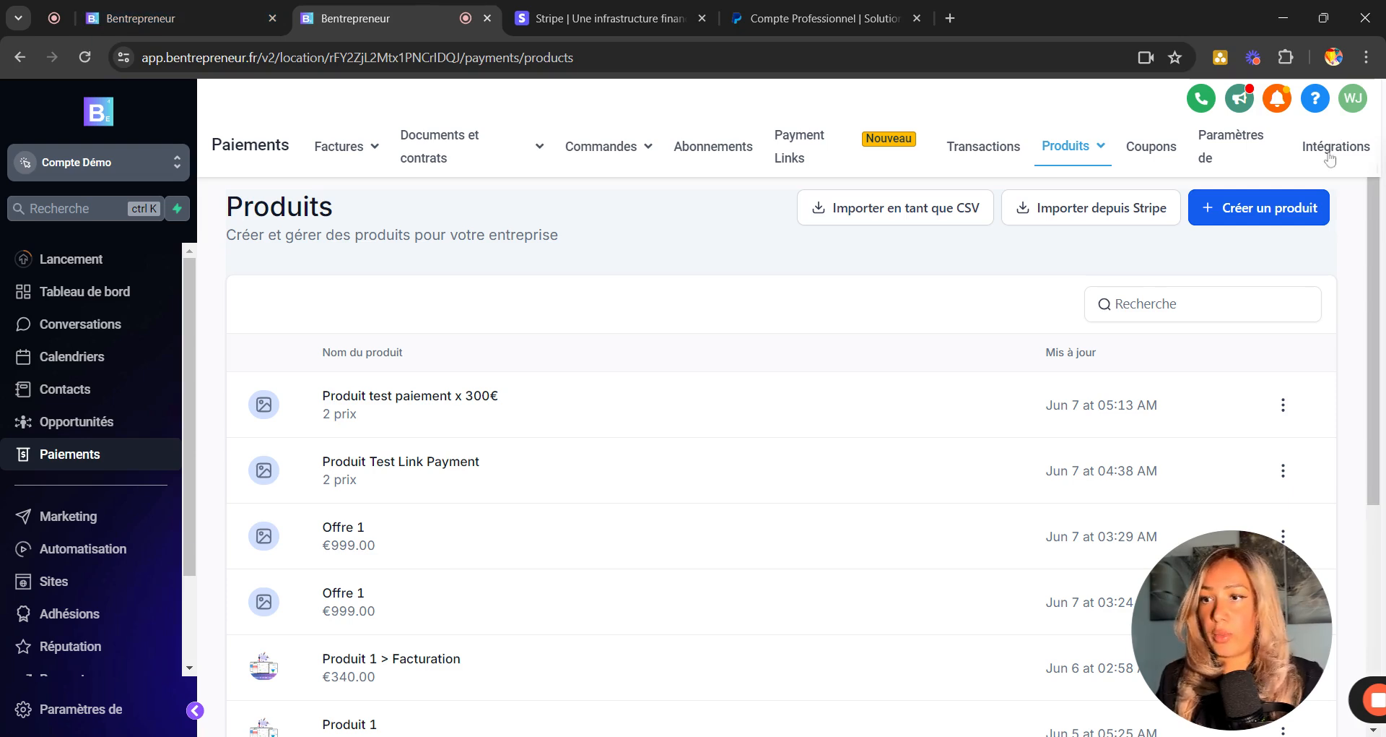
Open the Blue Gradient funnel's Homepage step in the page builder.
left_click(1330, 151)
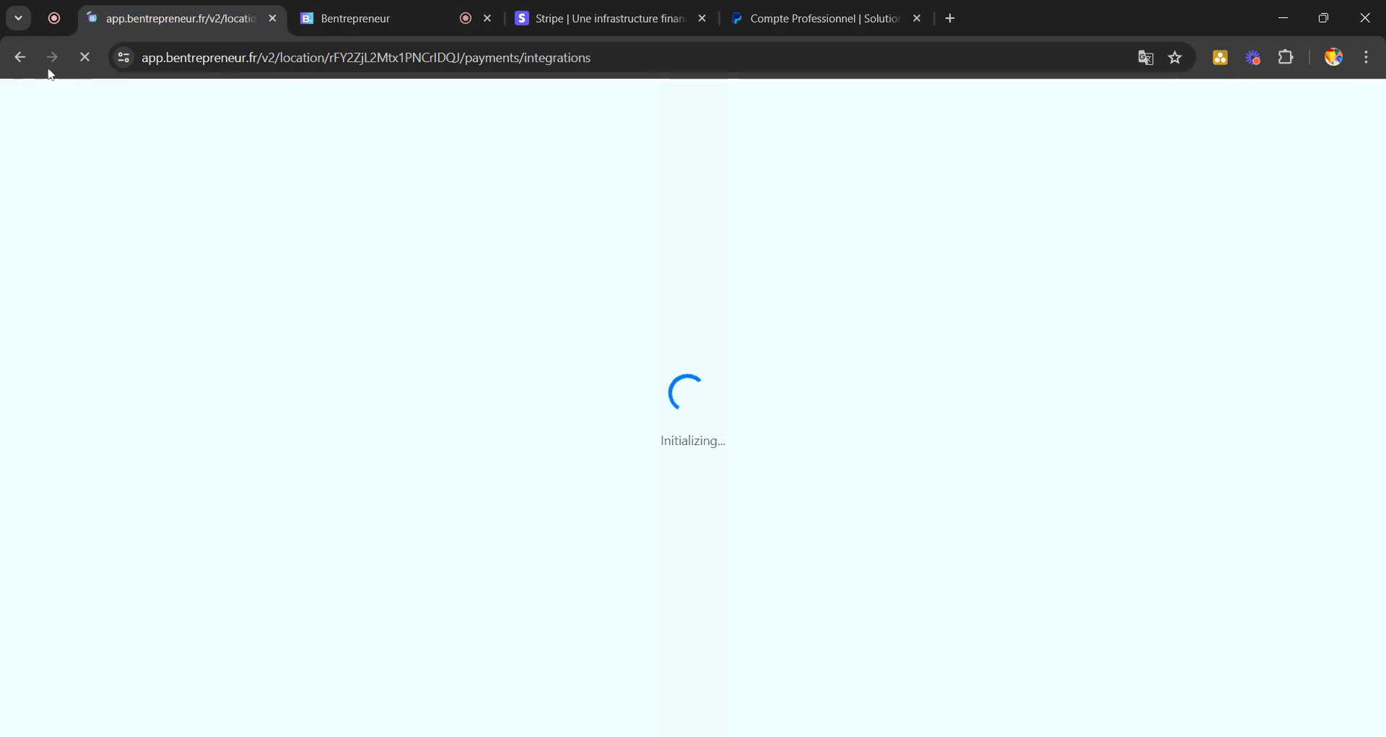
left_click(14, 57)
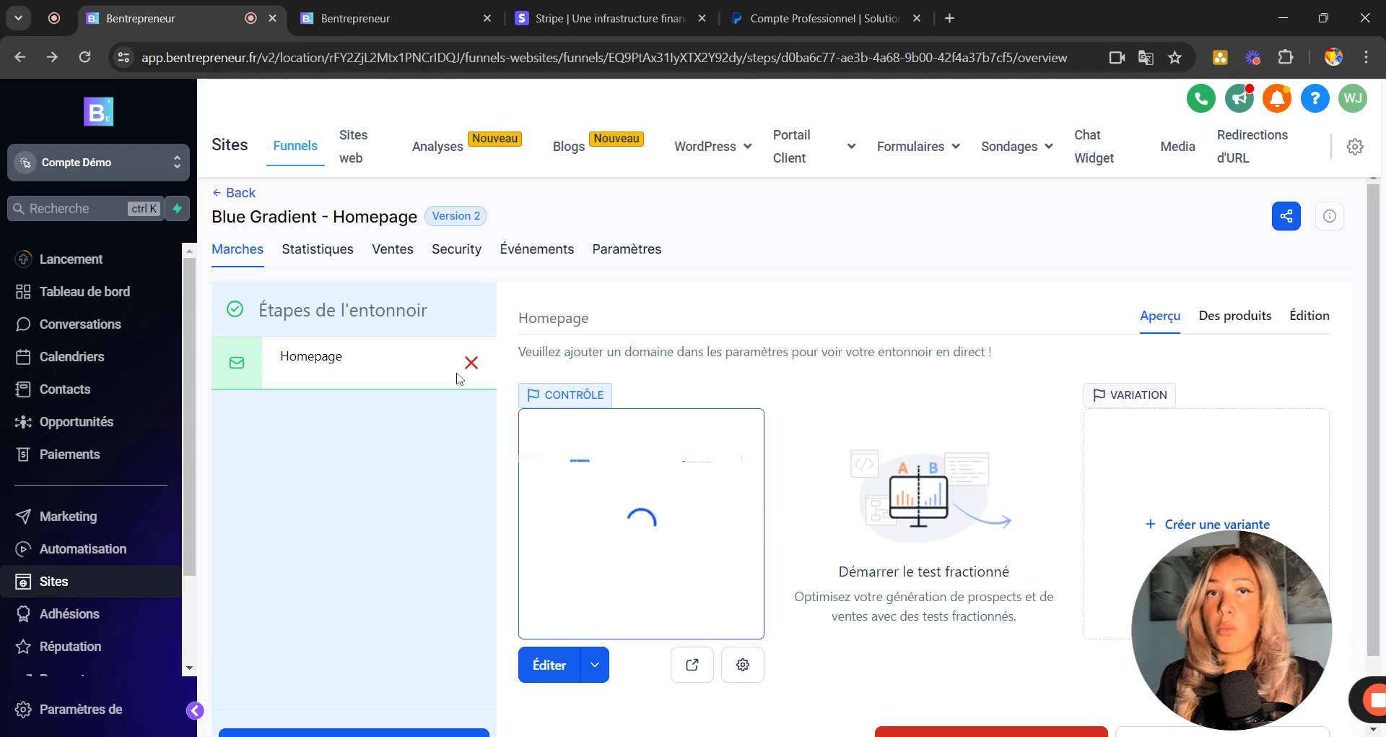
left_click(545, 665)
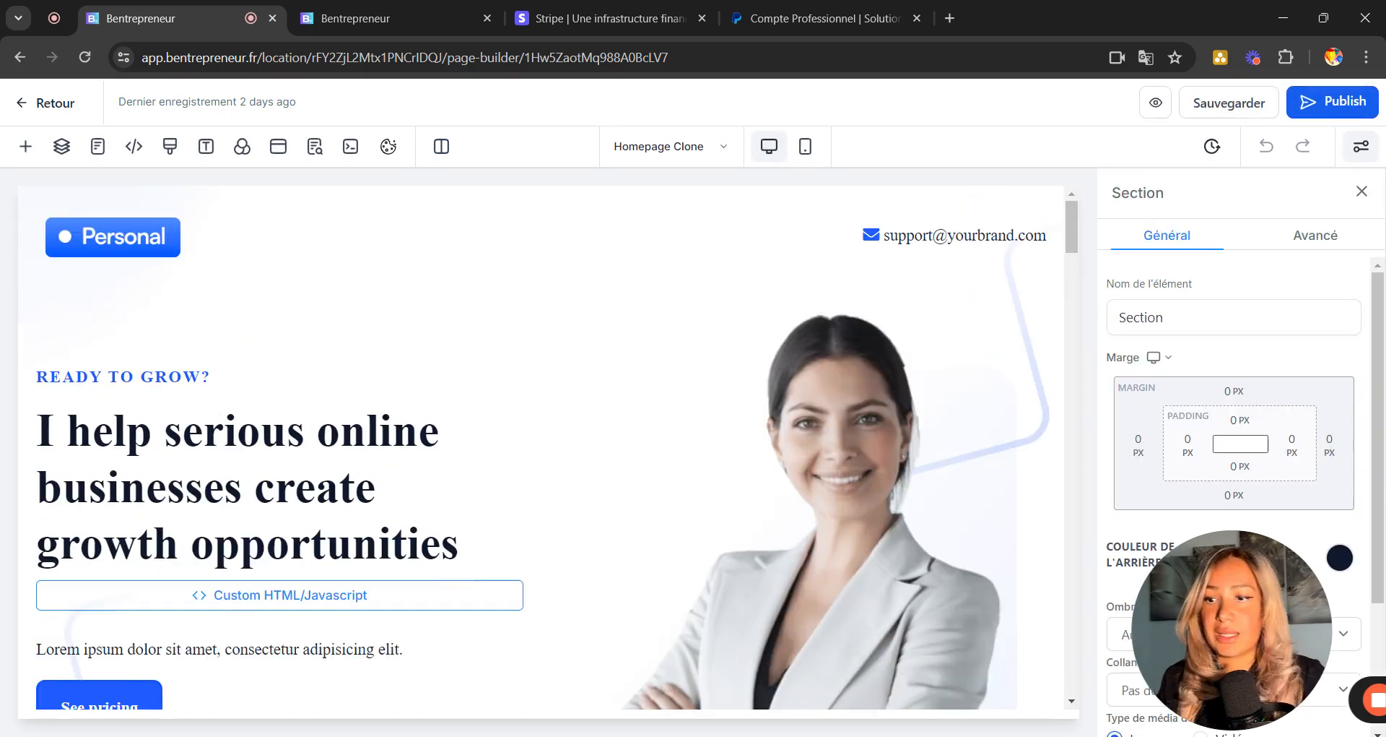
Go down to the Transparent pricing section and select the left Get a free trial button.
scroll(742, 526, "down", 5)
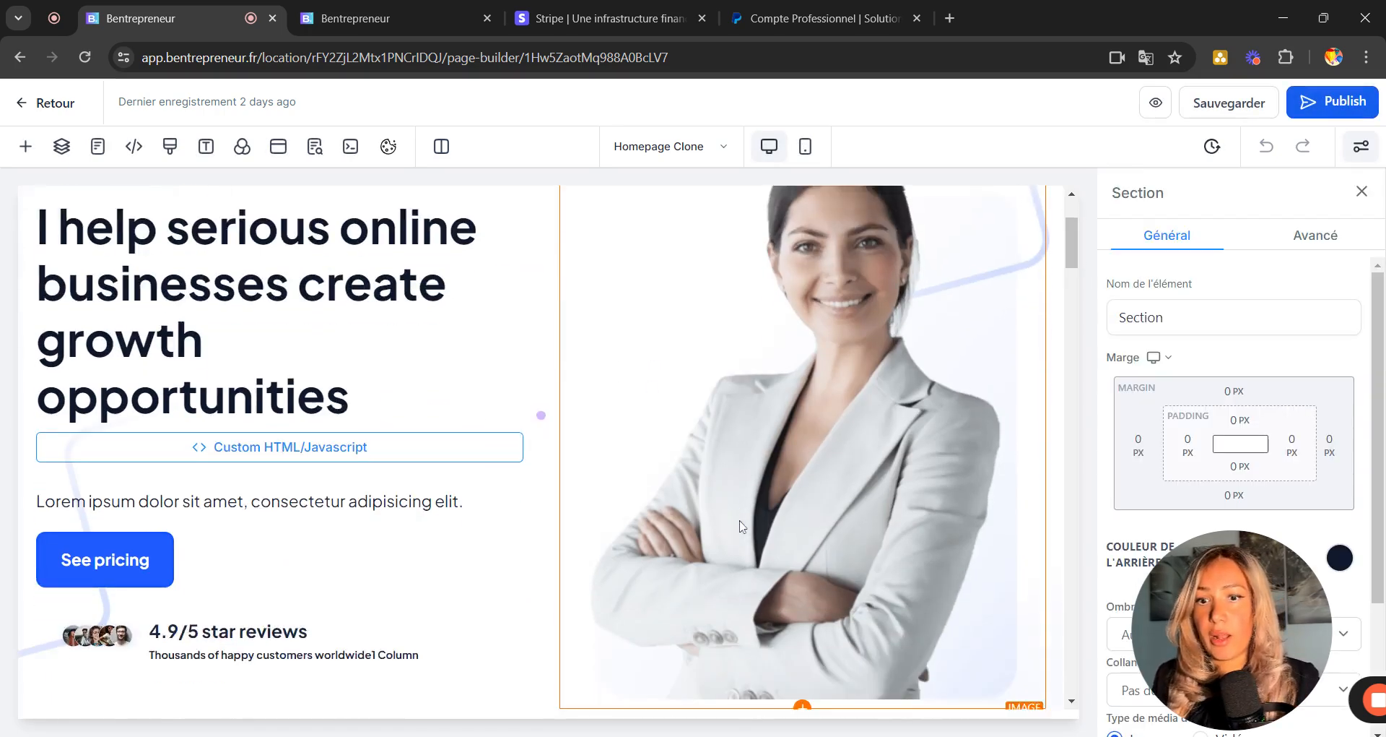
scroll(553, 497, "down", 10)
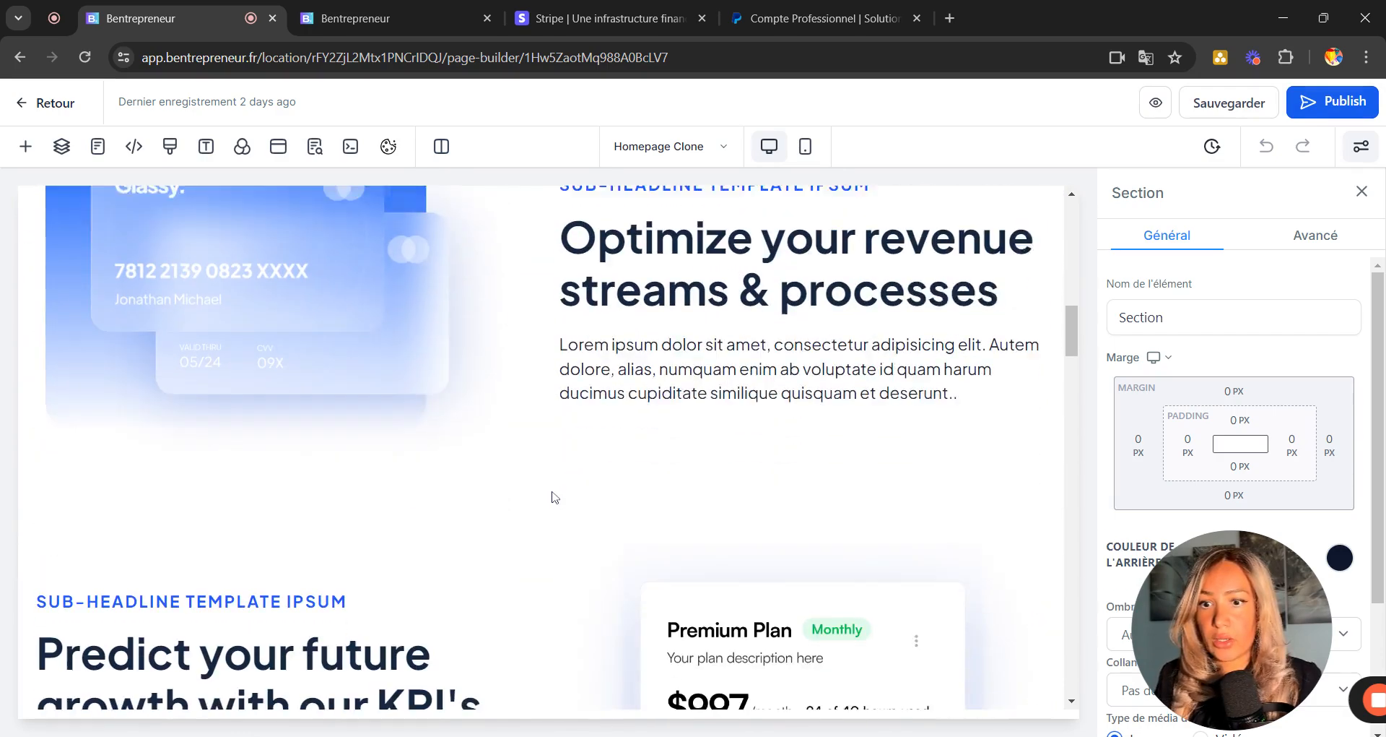
scroll(542, 447, "down", 10)
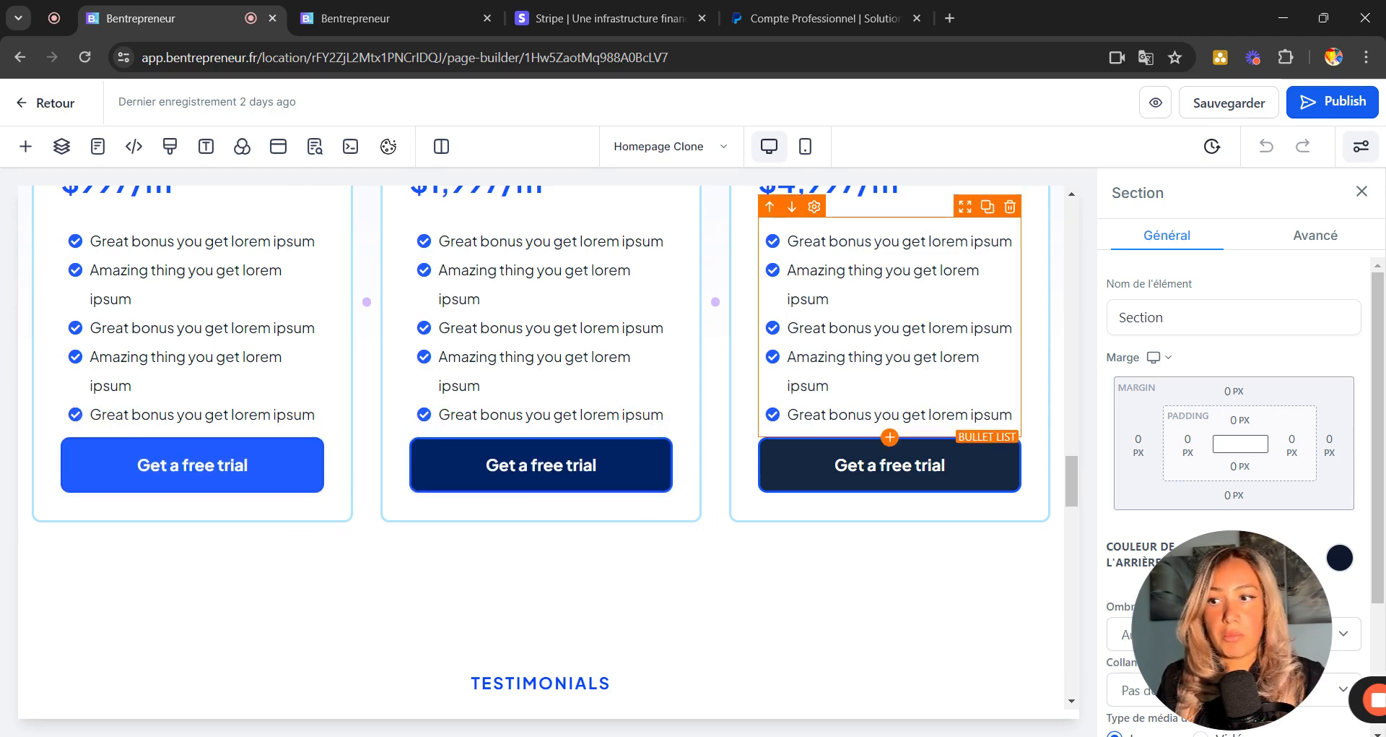
scroll(512, 486, "down", 1)
scroll(512, 486, "down", 3)
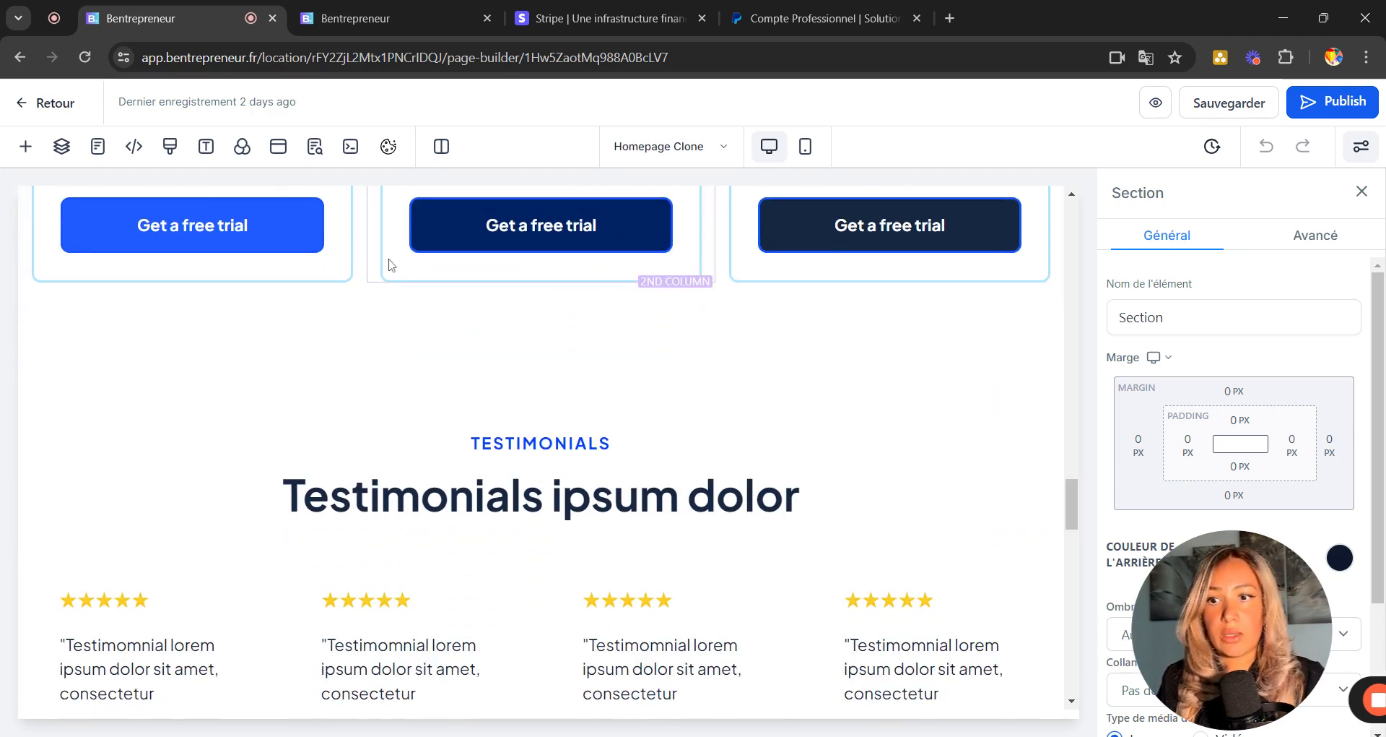
left_click(191, 239)
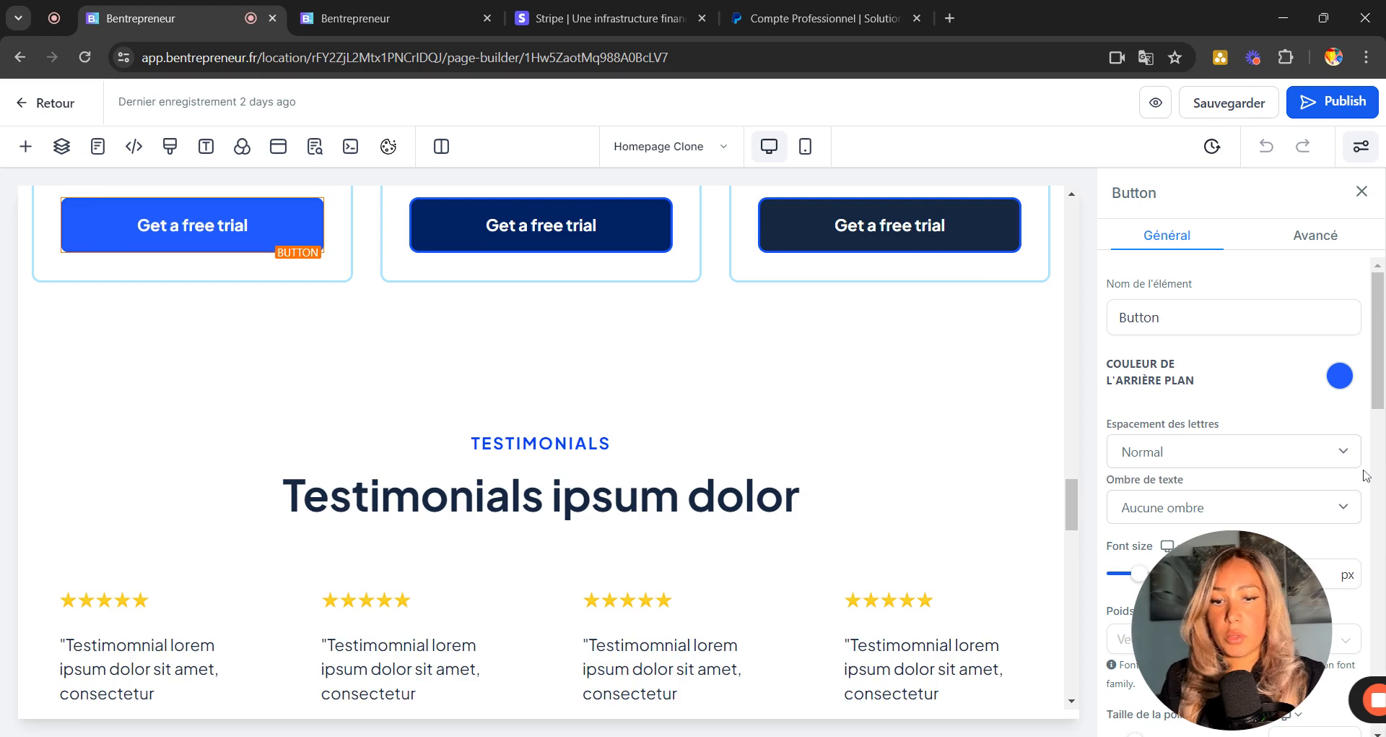
Change the button's 'lien vers' from Ouvrir la fenêtre contextuelle to Étape and open Étape d'entonnoir.
left_click_drag(1218, 605, 269, 608)
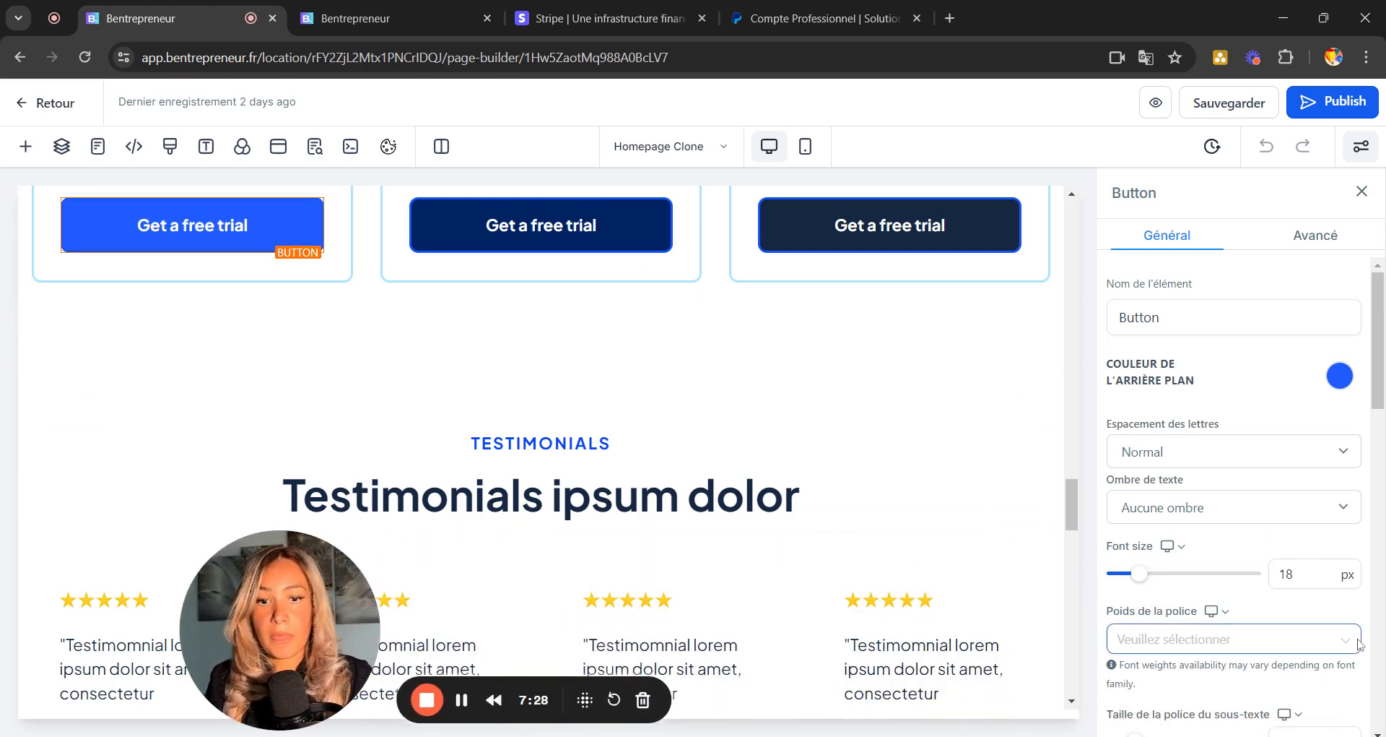
left_click_drag(1350, 640, 1109, 476)
left_click(1265, 706)
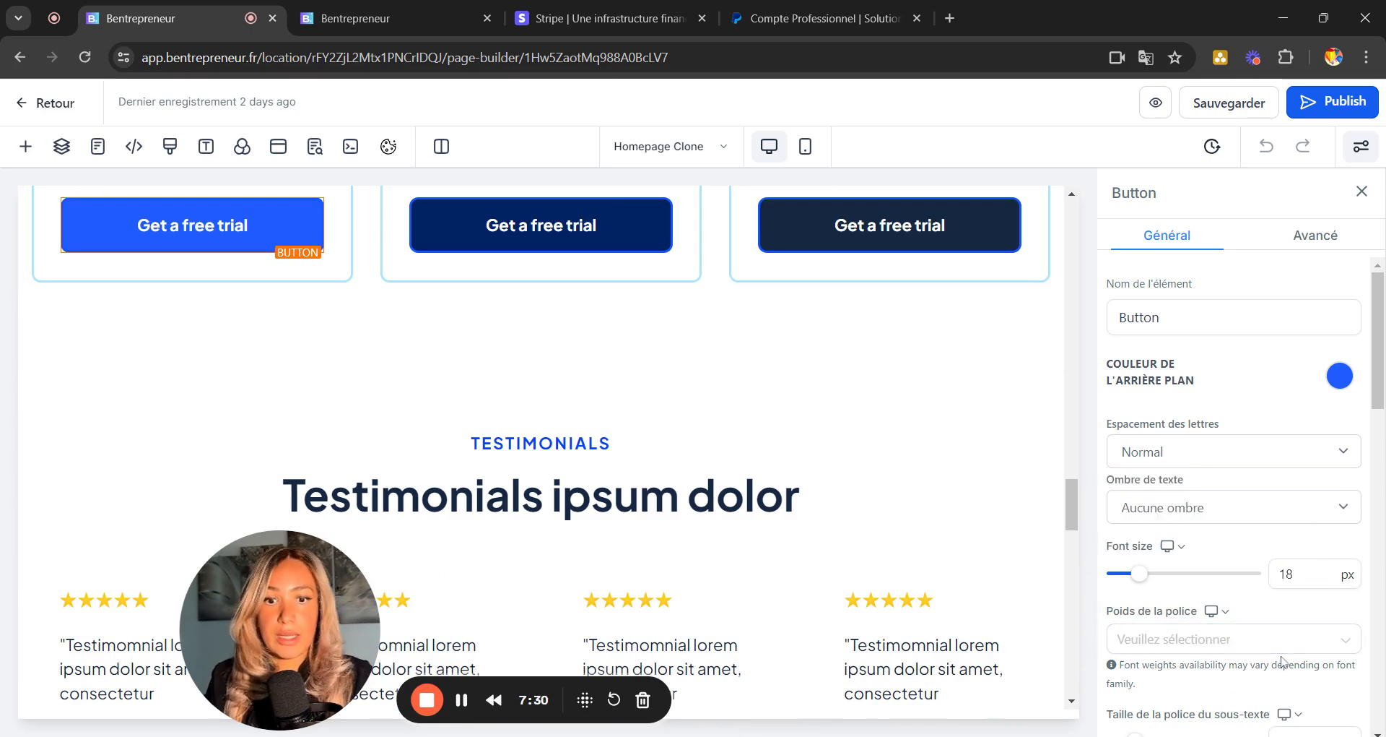
scroll(1190, 499, "down", 4)
scroll(1188, 498, "down", 6)
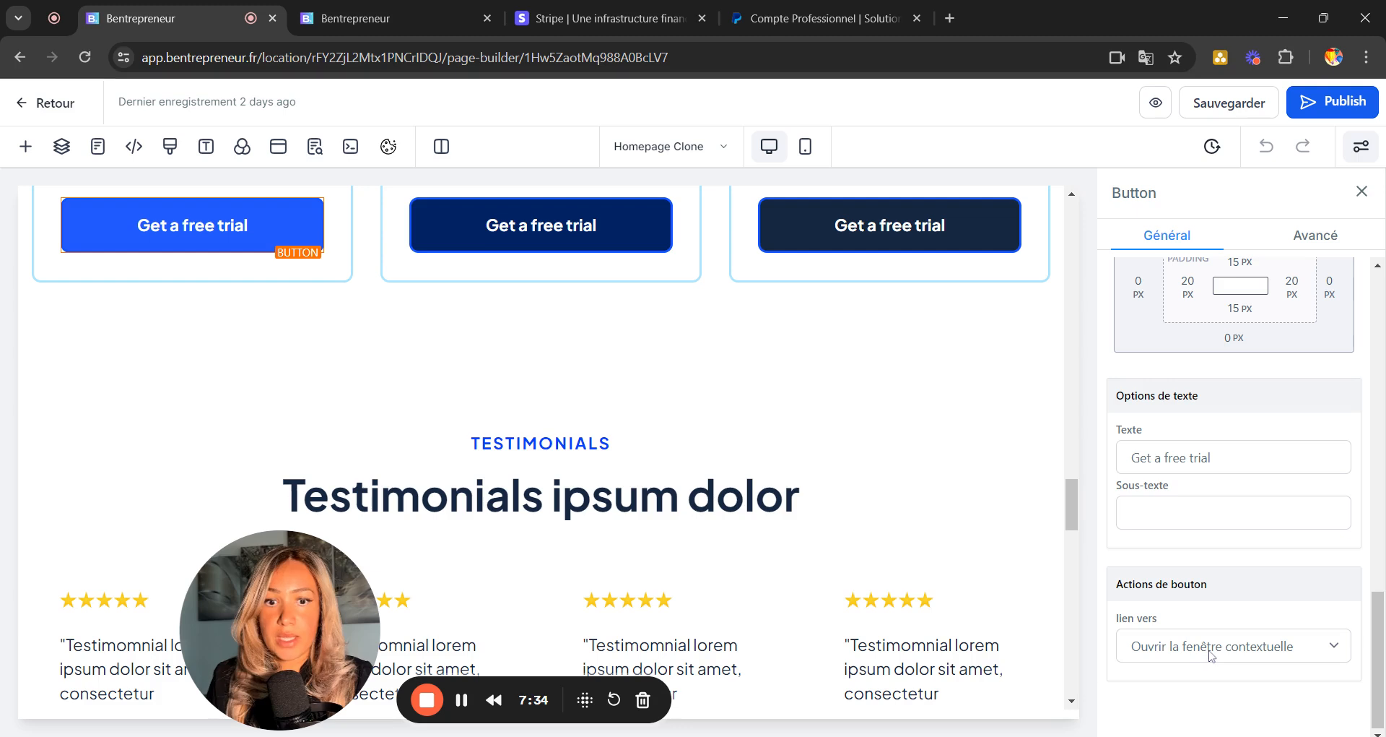
left_click(1228, 646)
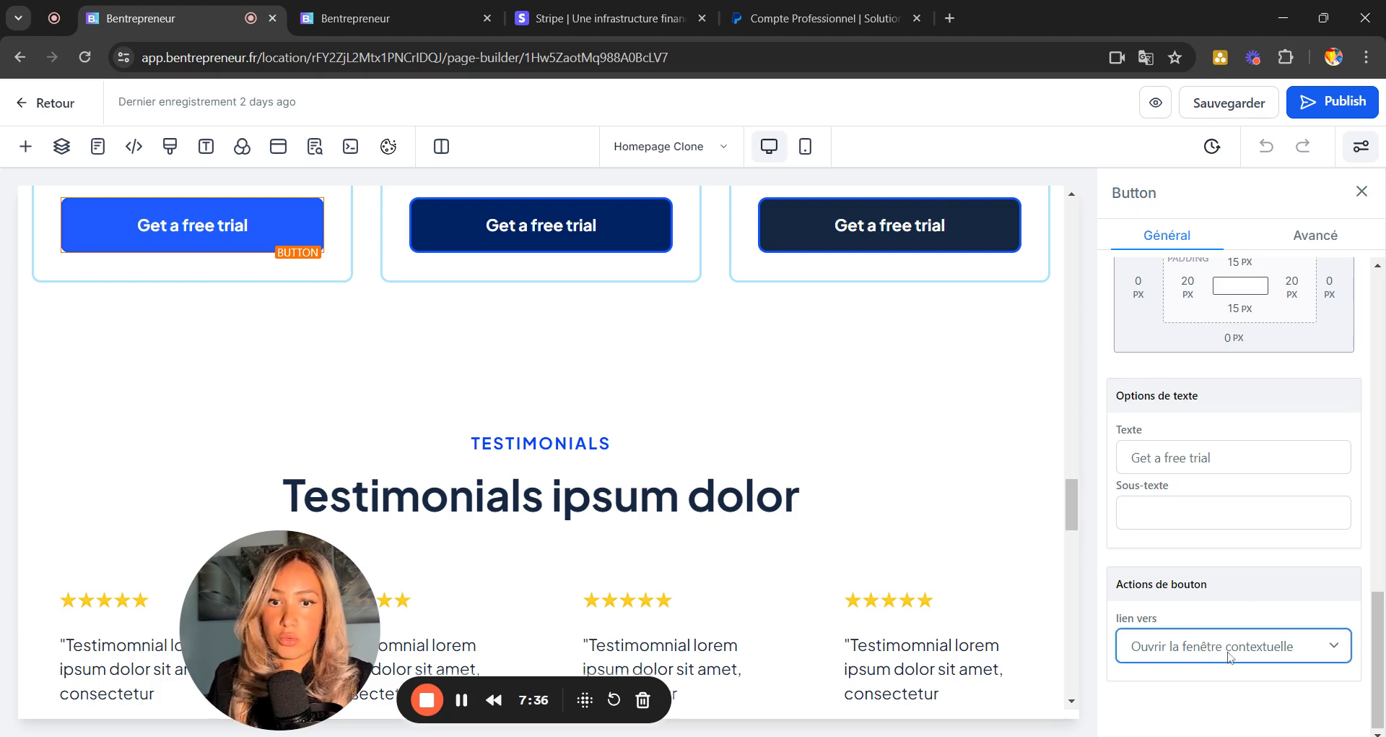
left_click(1151, 517)
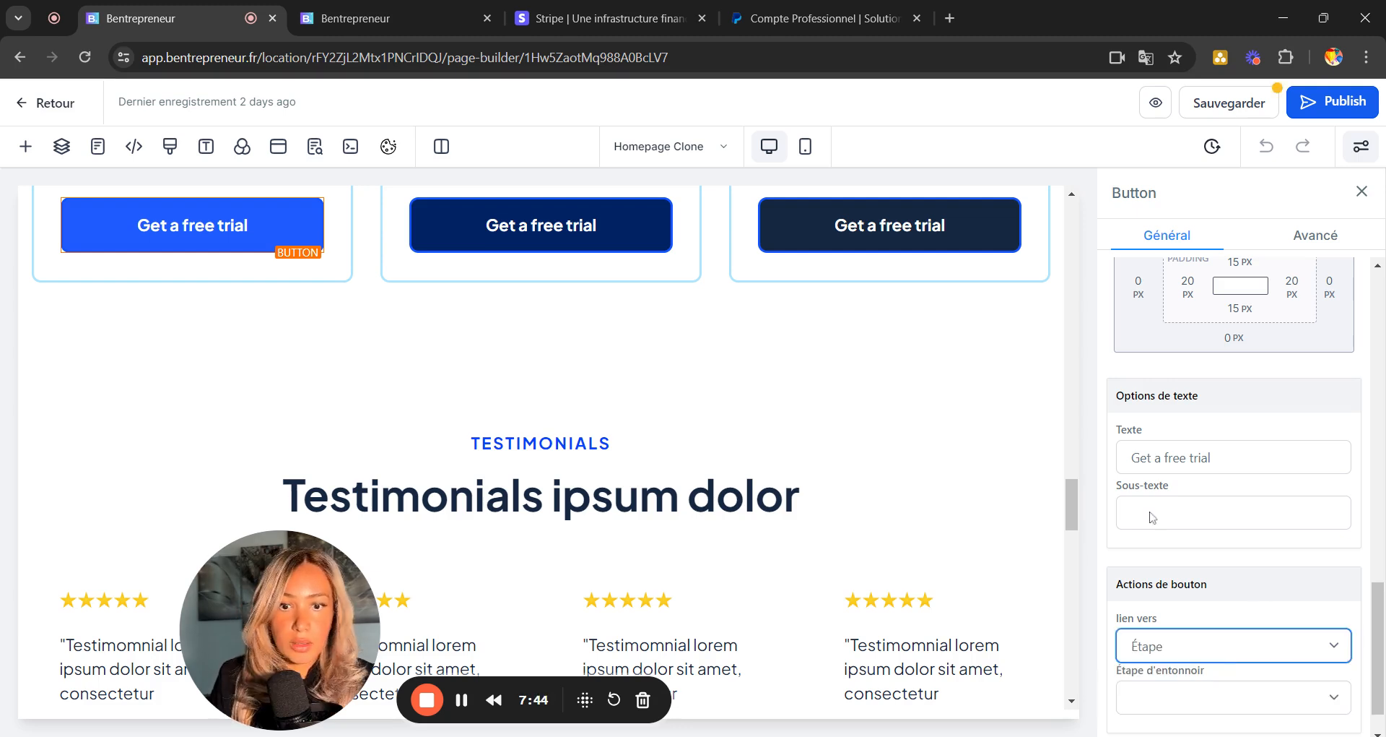
scroll(1271, 656, "down", 1)
left_click(1198, 648)
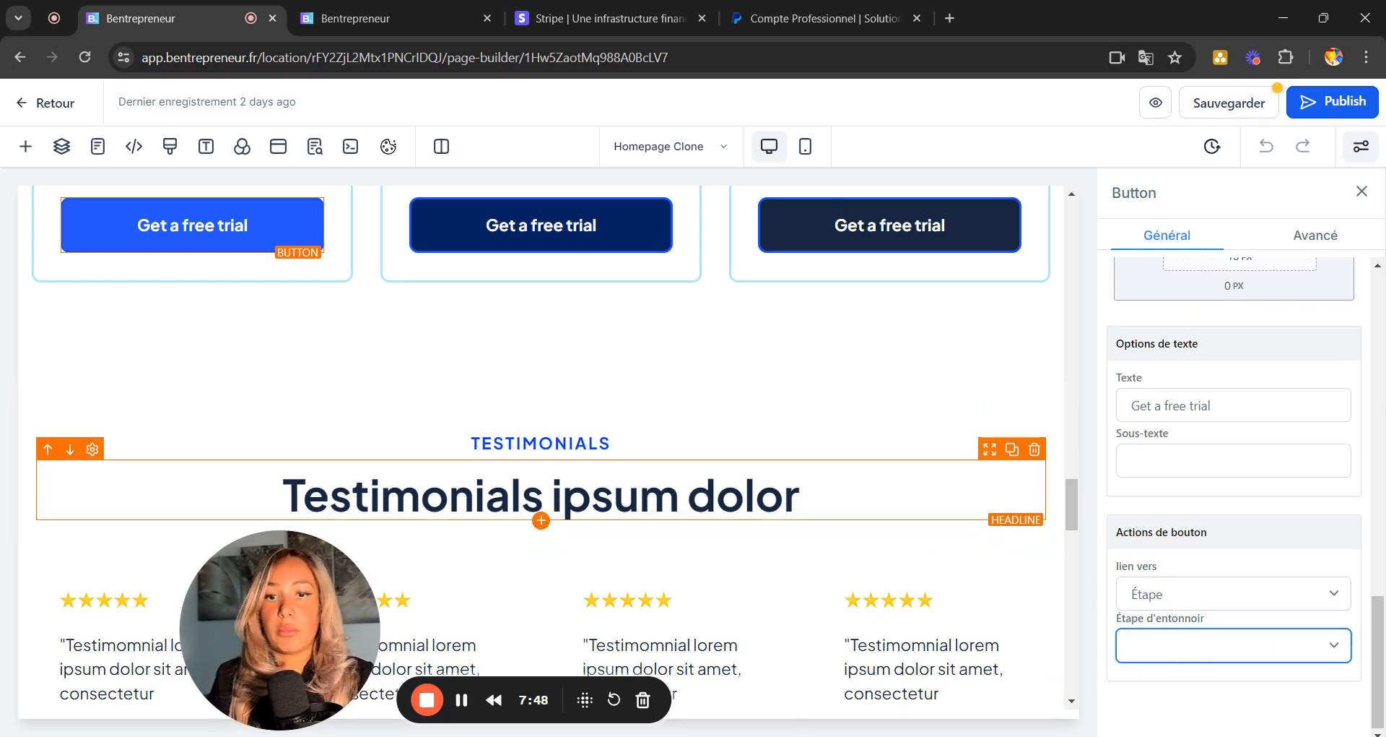
scroll(549, 433, "up", 3)
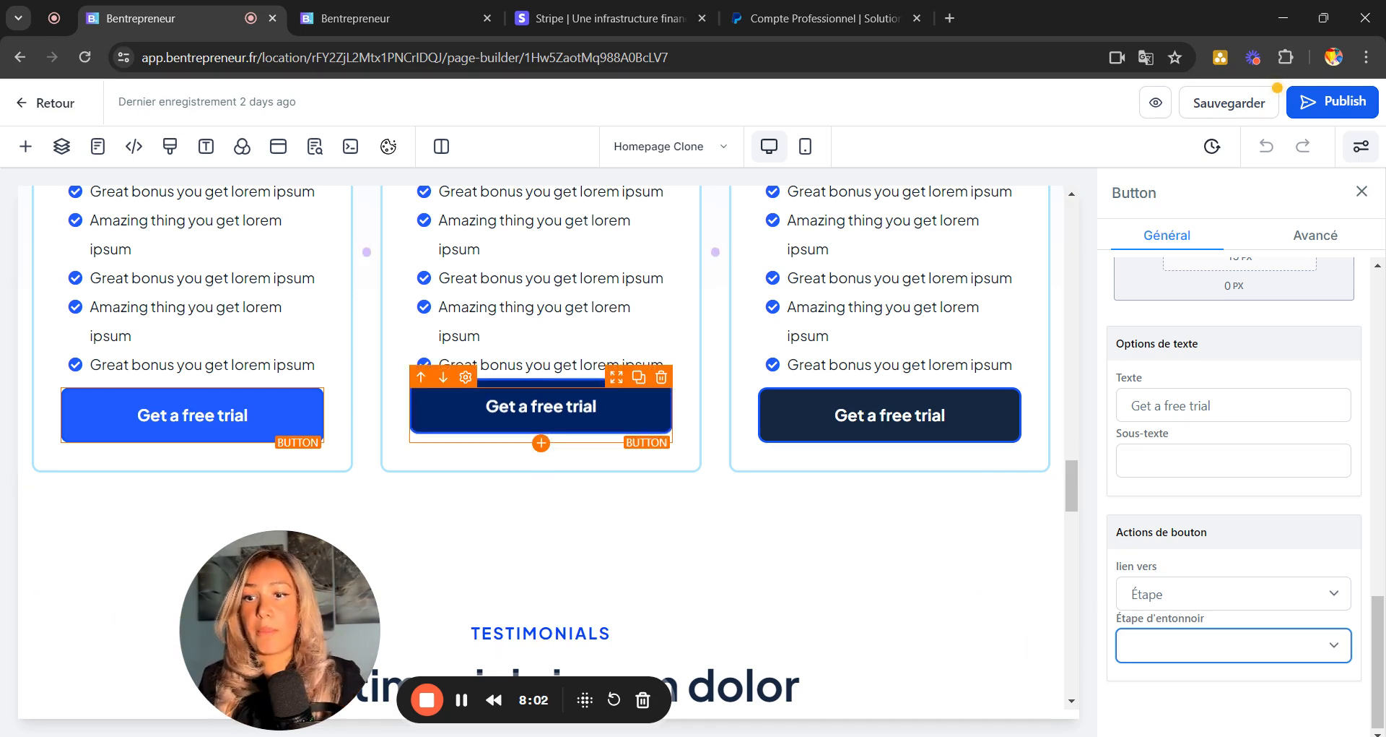
scroll(823, 426, "down", 3)
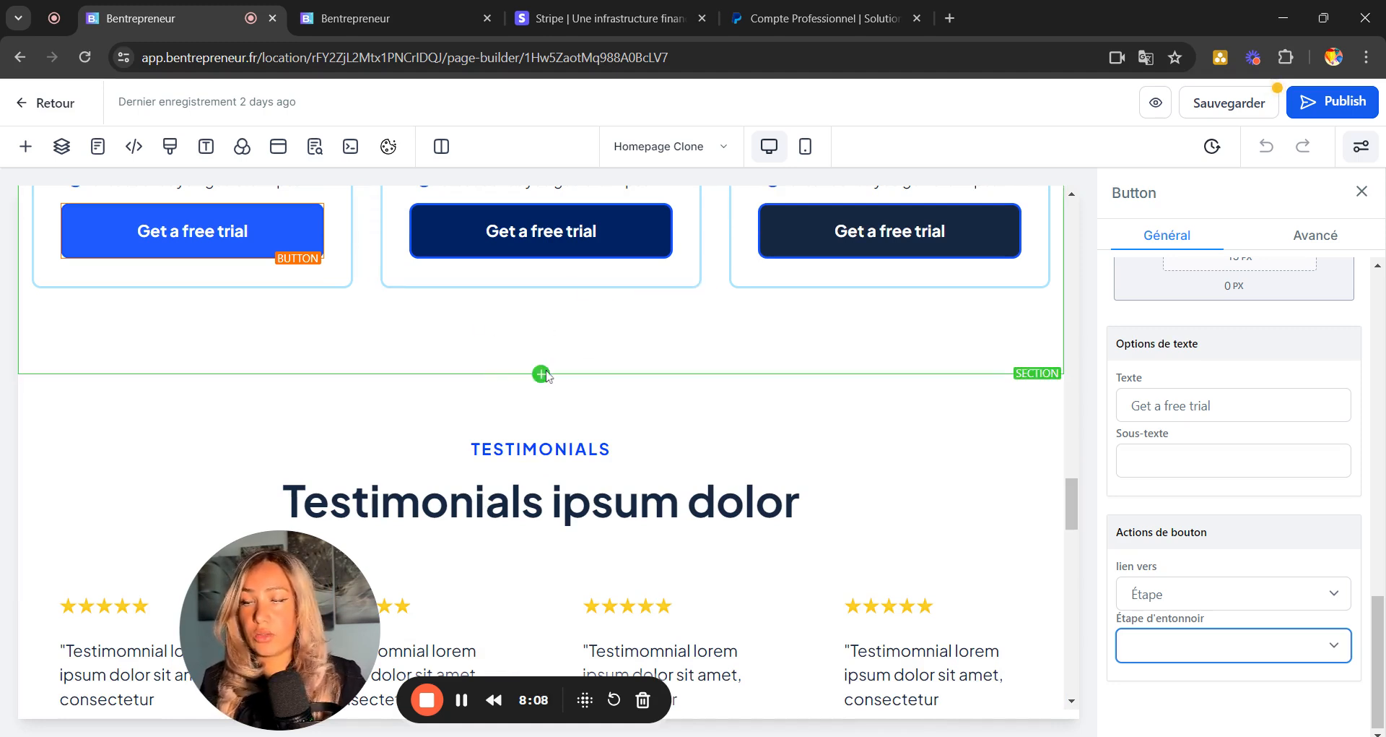
left_click(25, 156)
Drag a Commande en 2 étapes element from Éléments de commande to just below TESTIMONIALS.
left_click(25, 148)
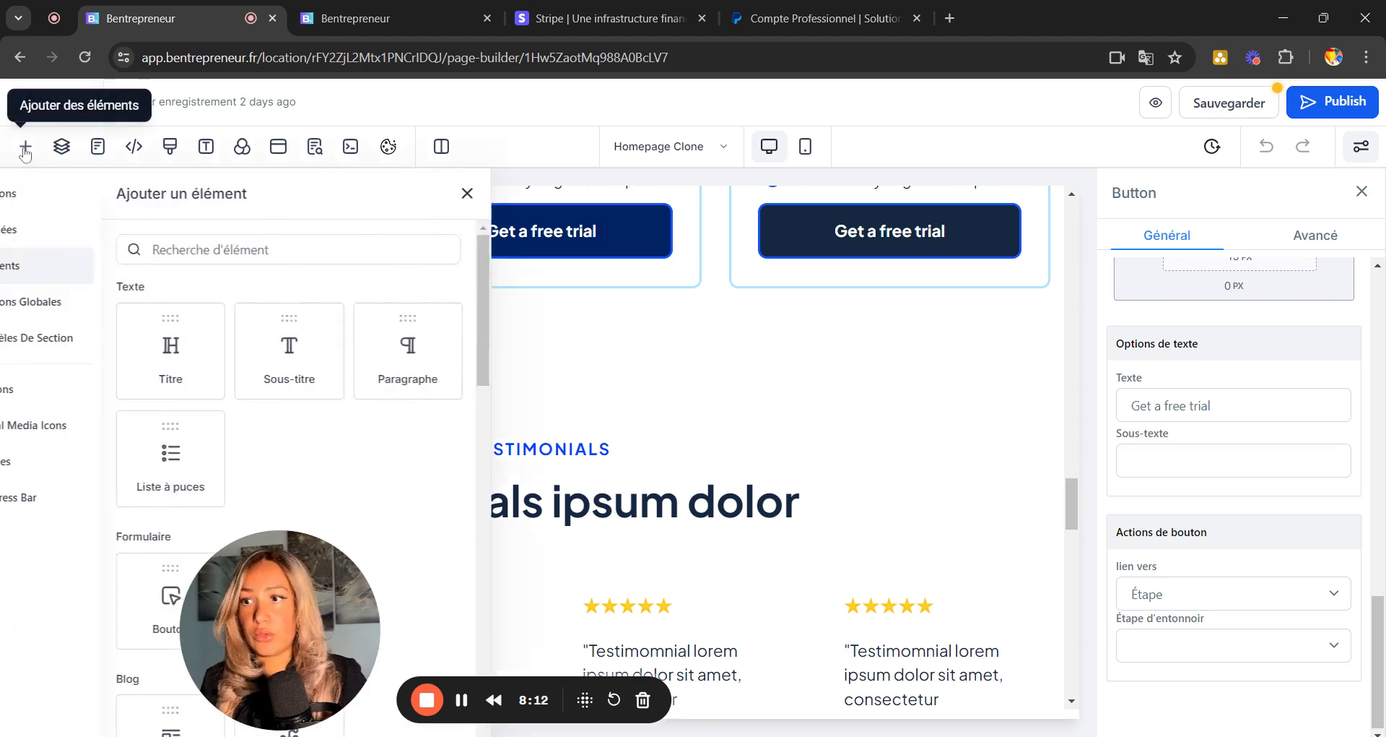
left_click(25, 148)
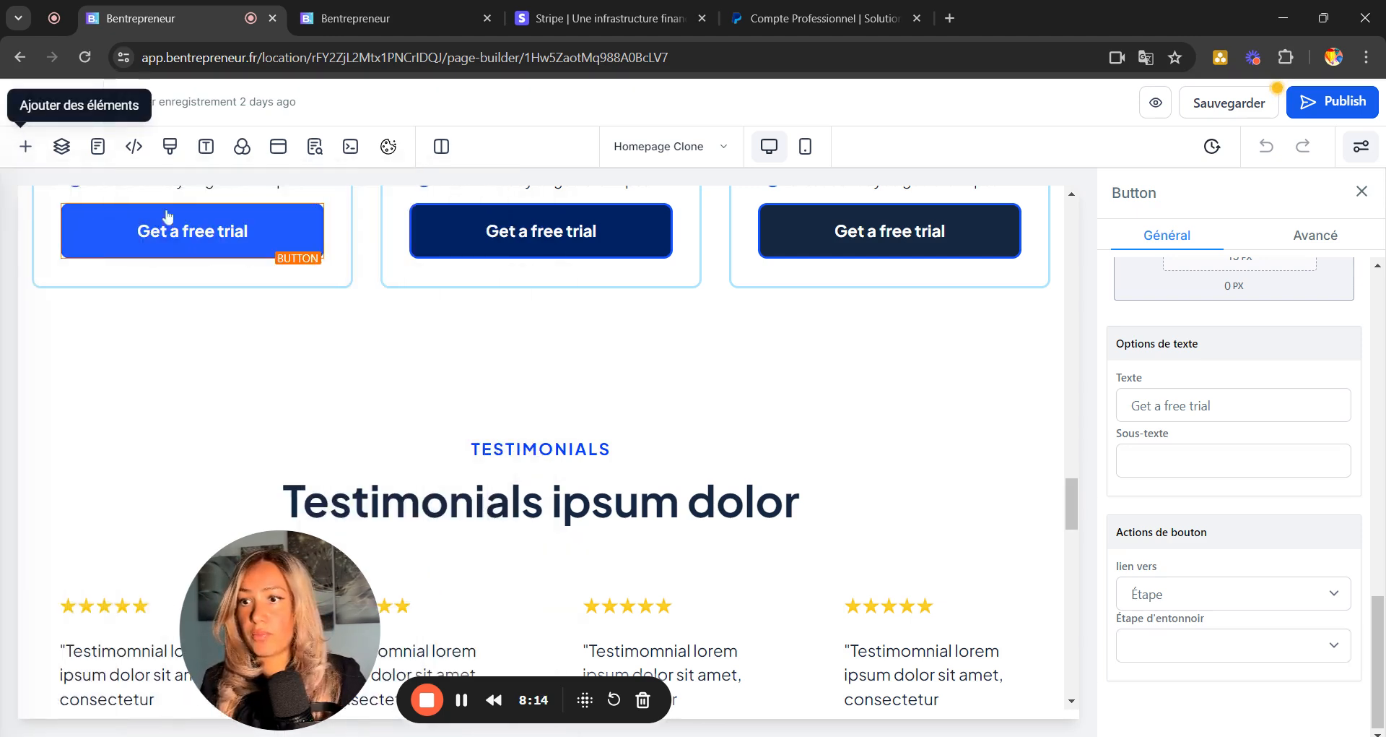
left_click(26, 149)
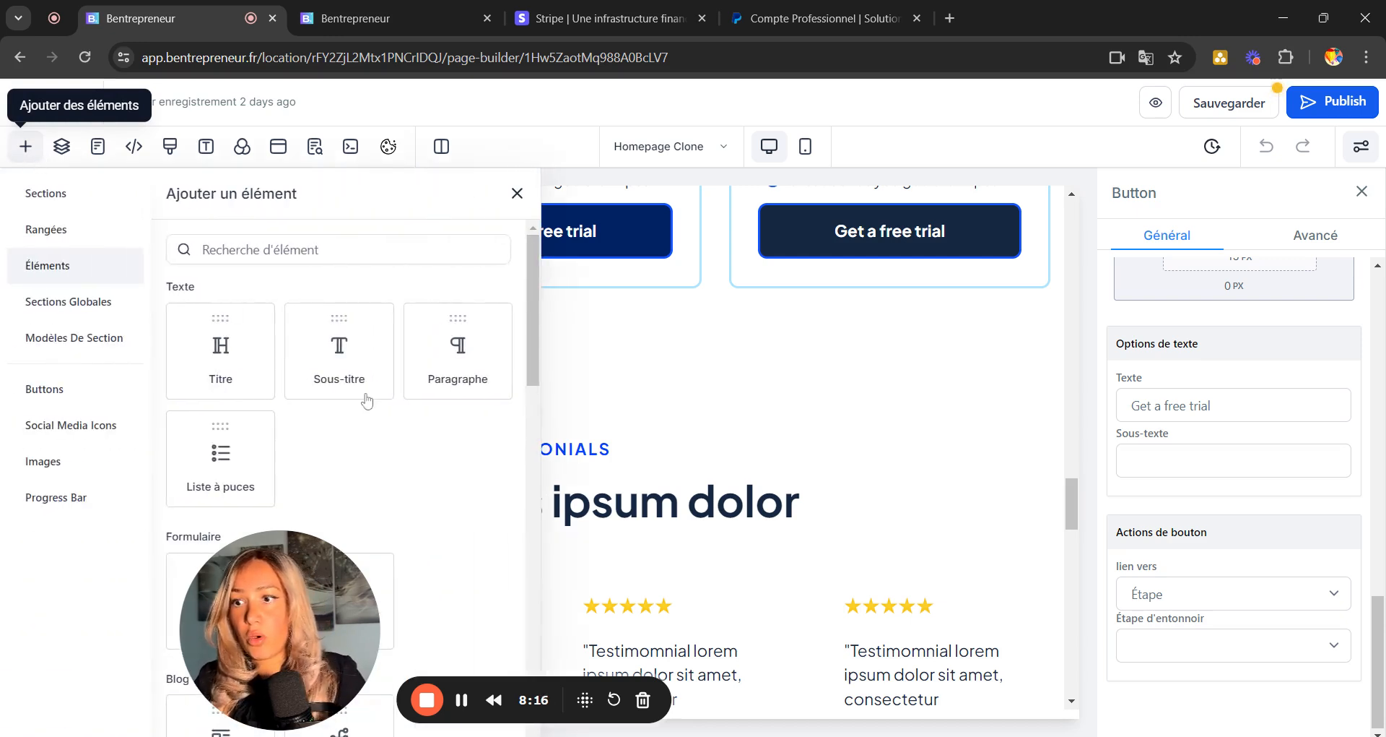
left_click_drag(308, 574, 1307, 521)
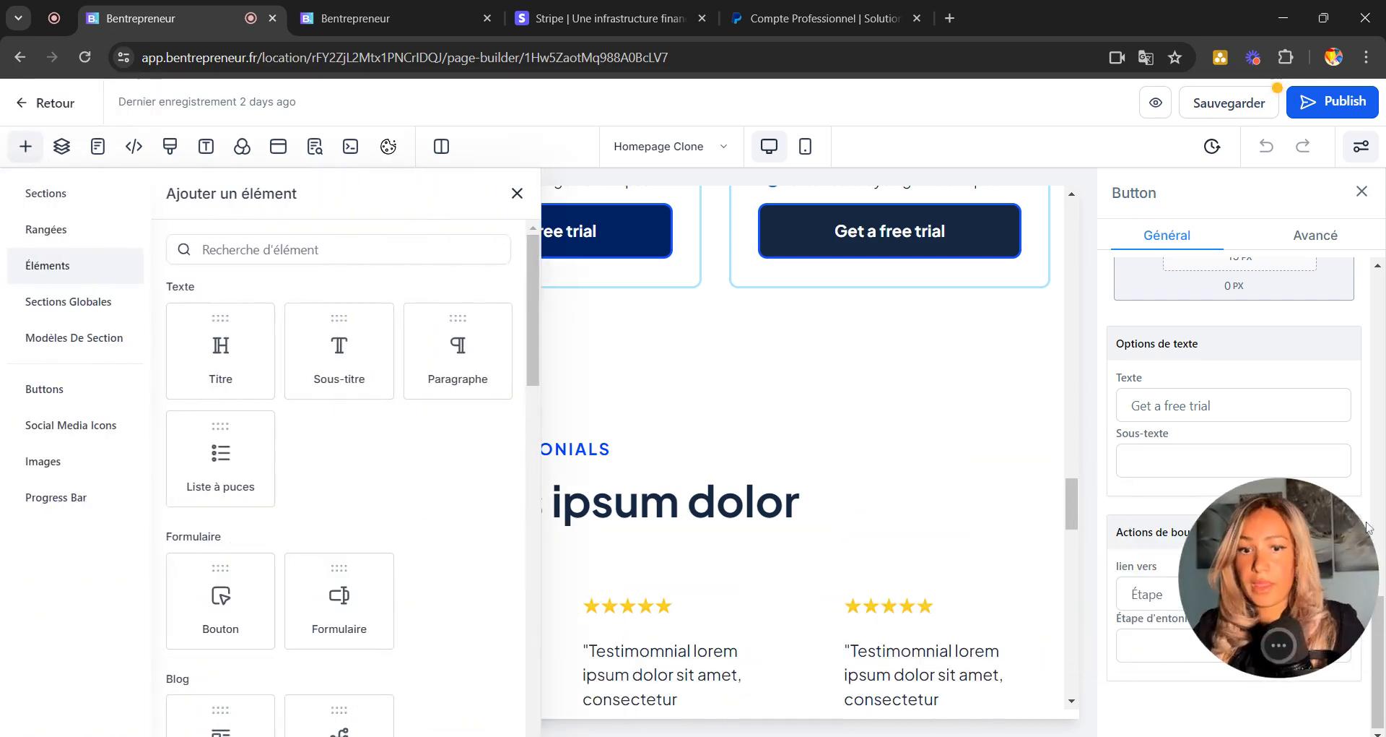
scroll(320, 502, "down", 10)
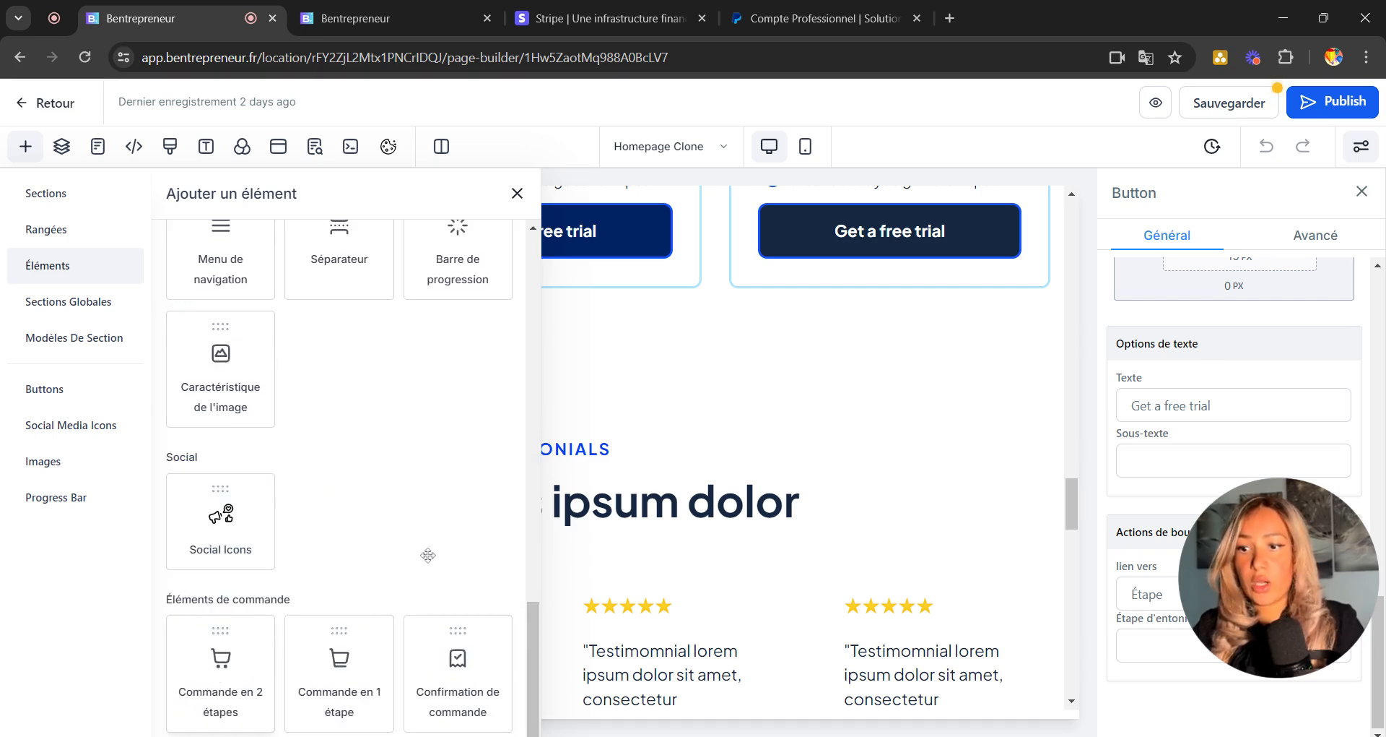
left_click_drag(487, 531, 693, 358)
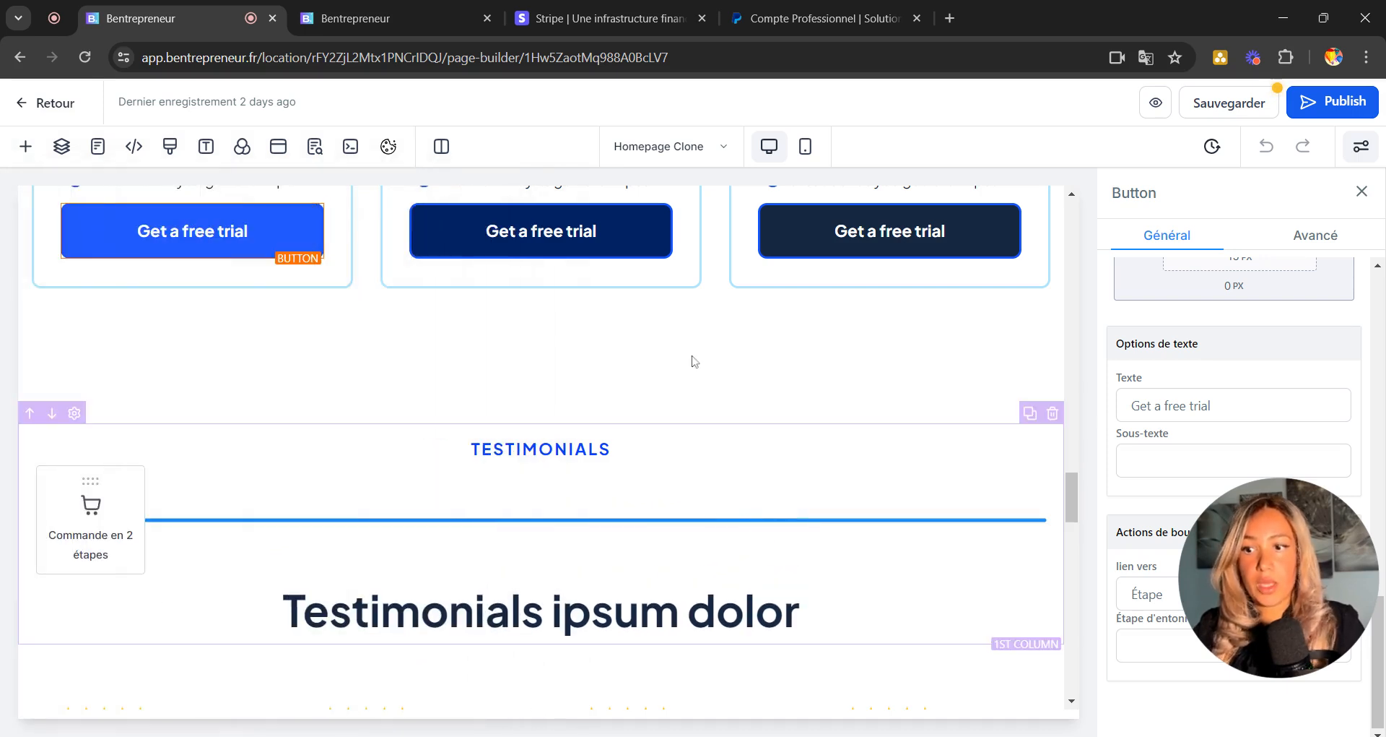
scroll(402, 563, "down", 3)
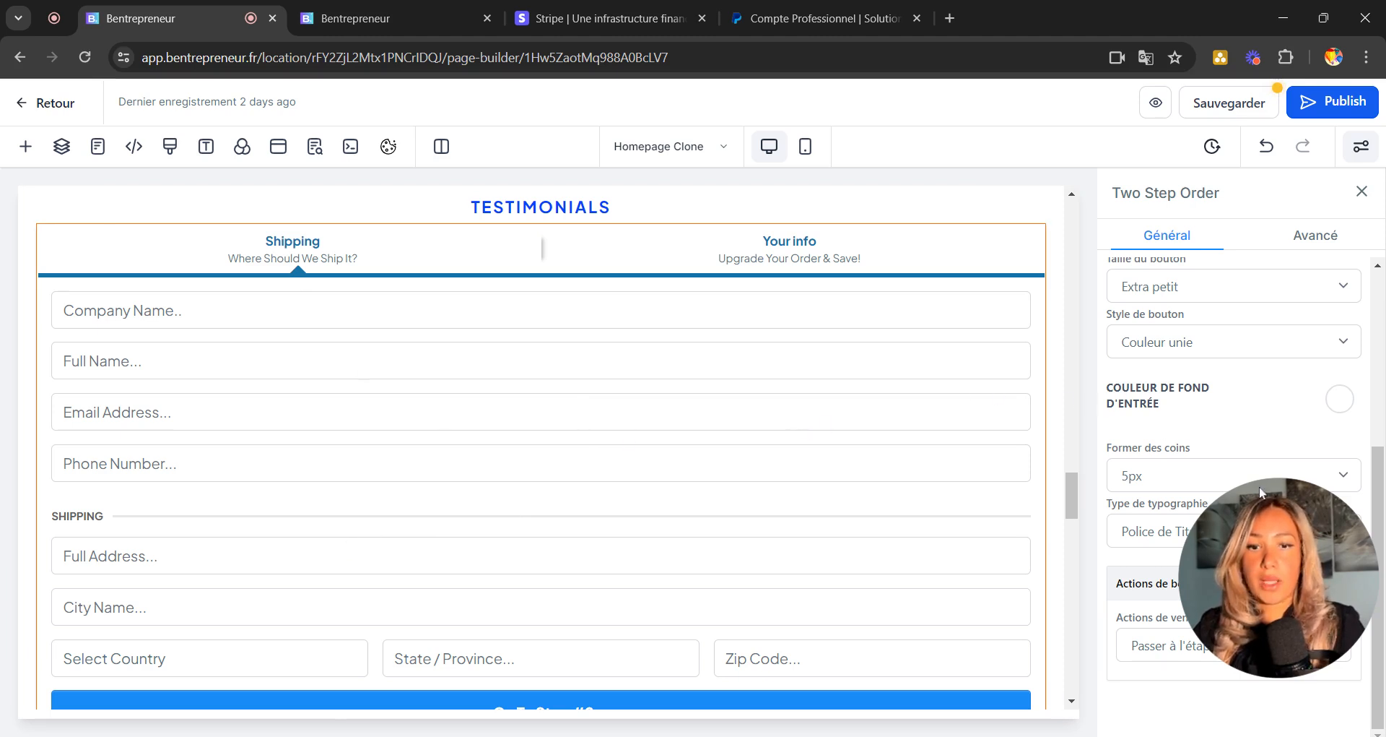
left_click_drag(1283, 545, 1175, 698)
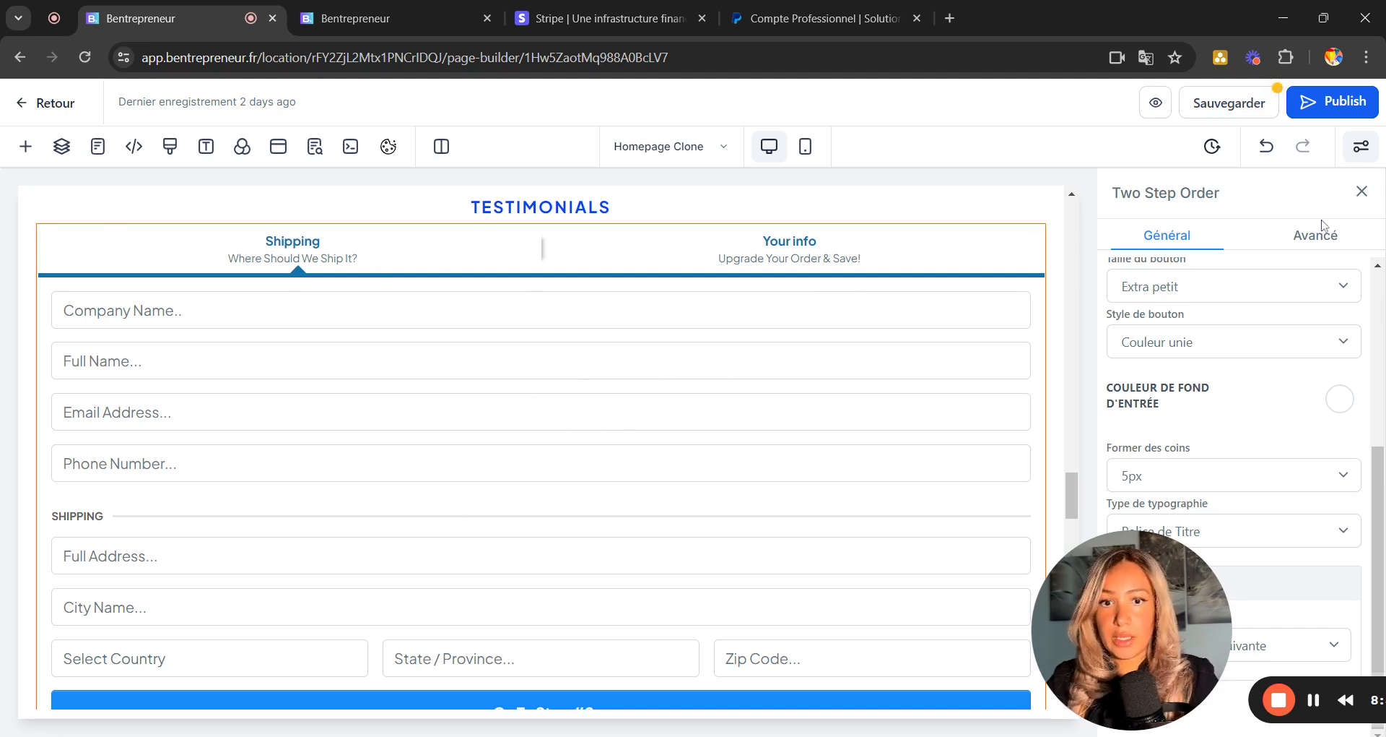
Switch on Activer les termes et conditions in the order form's Avancé settings.
left_click(1314, 244)
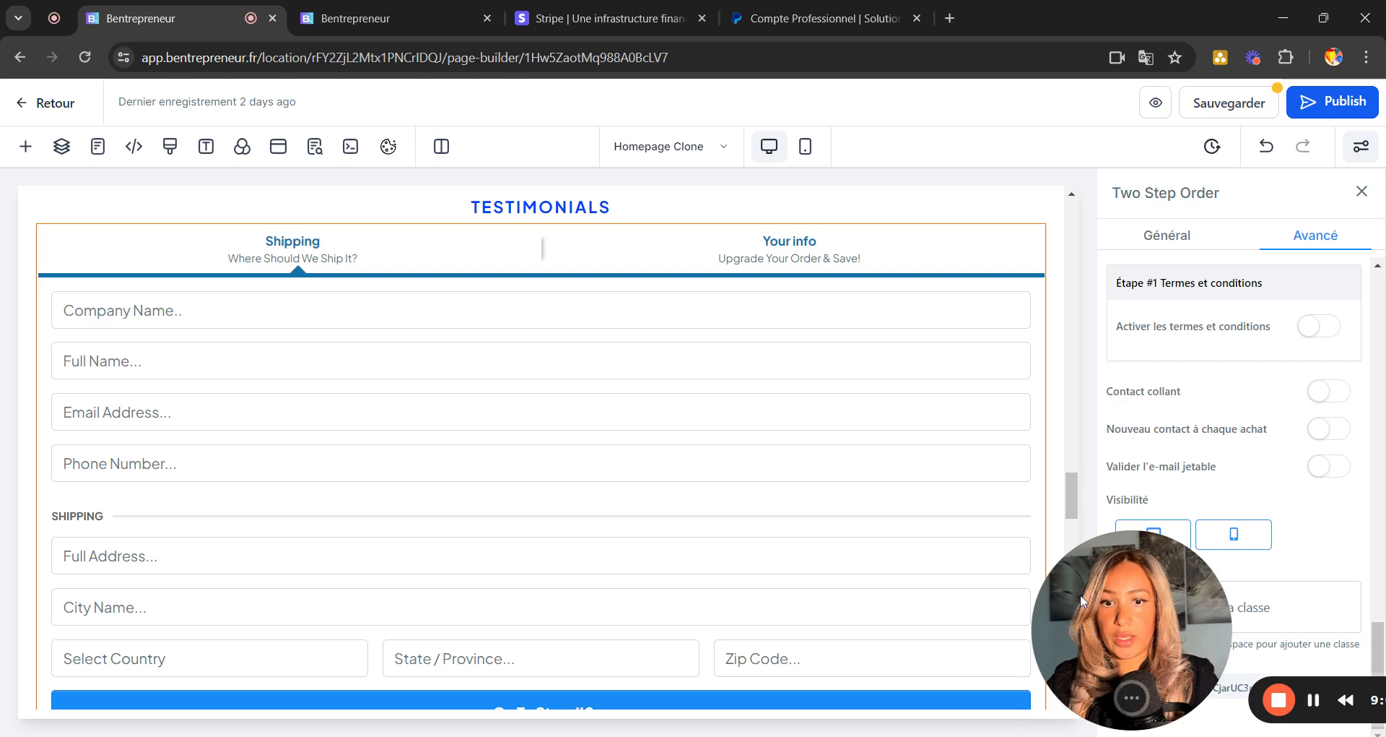
left_click_drag(1081, 600, 3, 6)
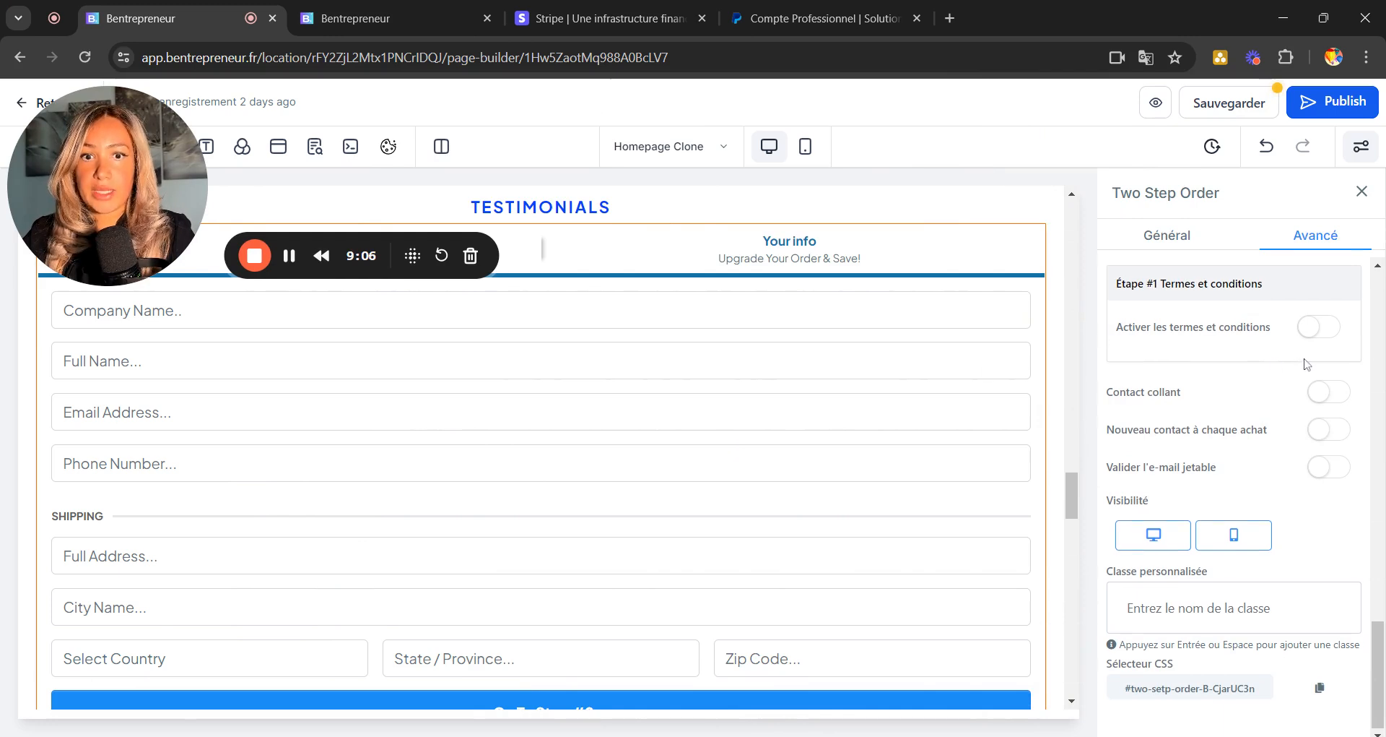
left_click(1317, 329)
scroll(740, 561, "down", 3)
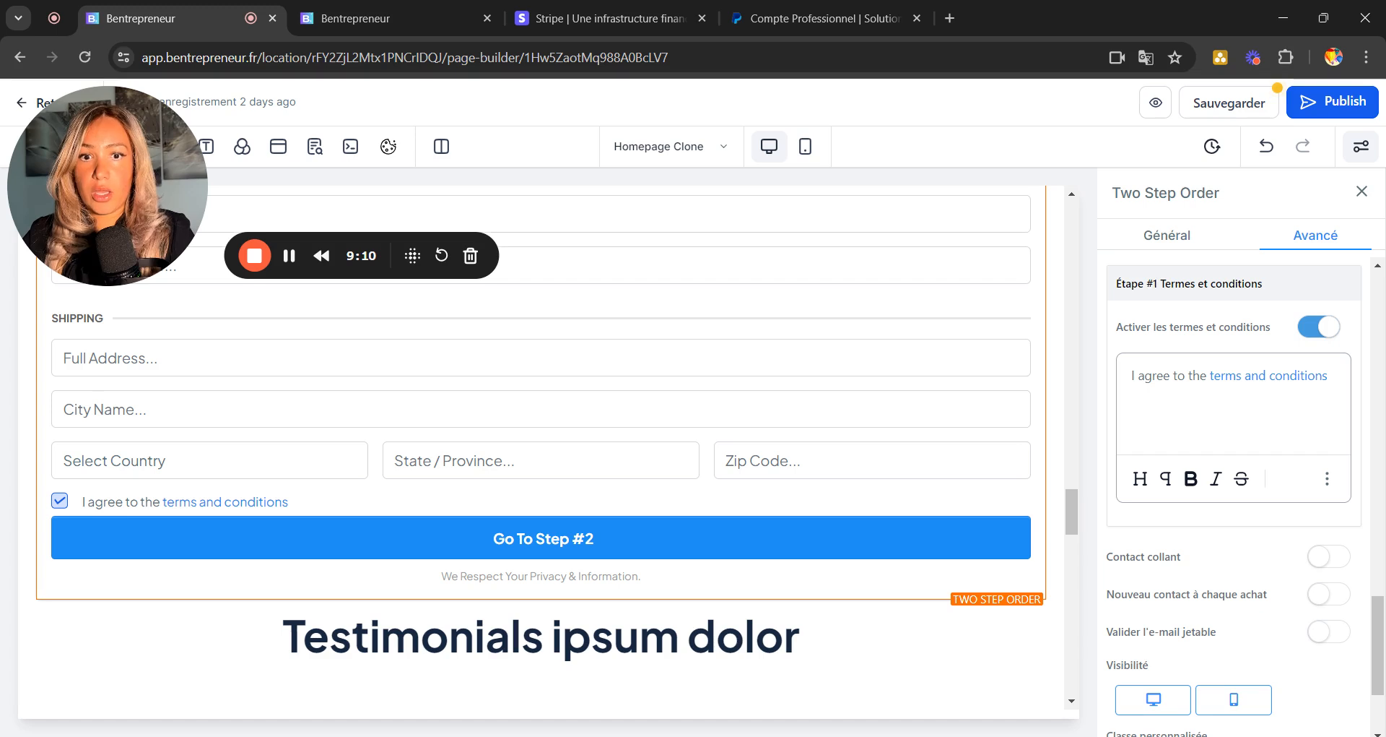
scroll(1239, 466, "down", 2)
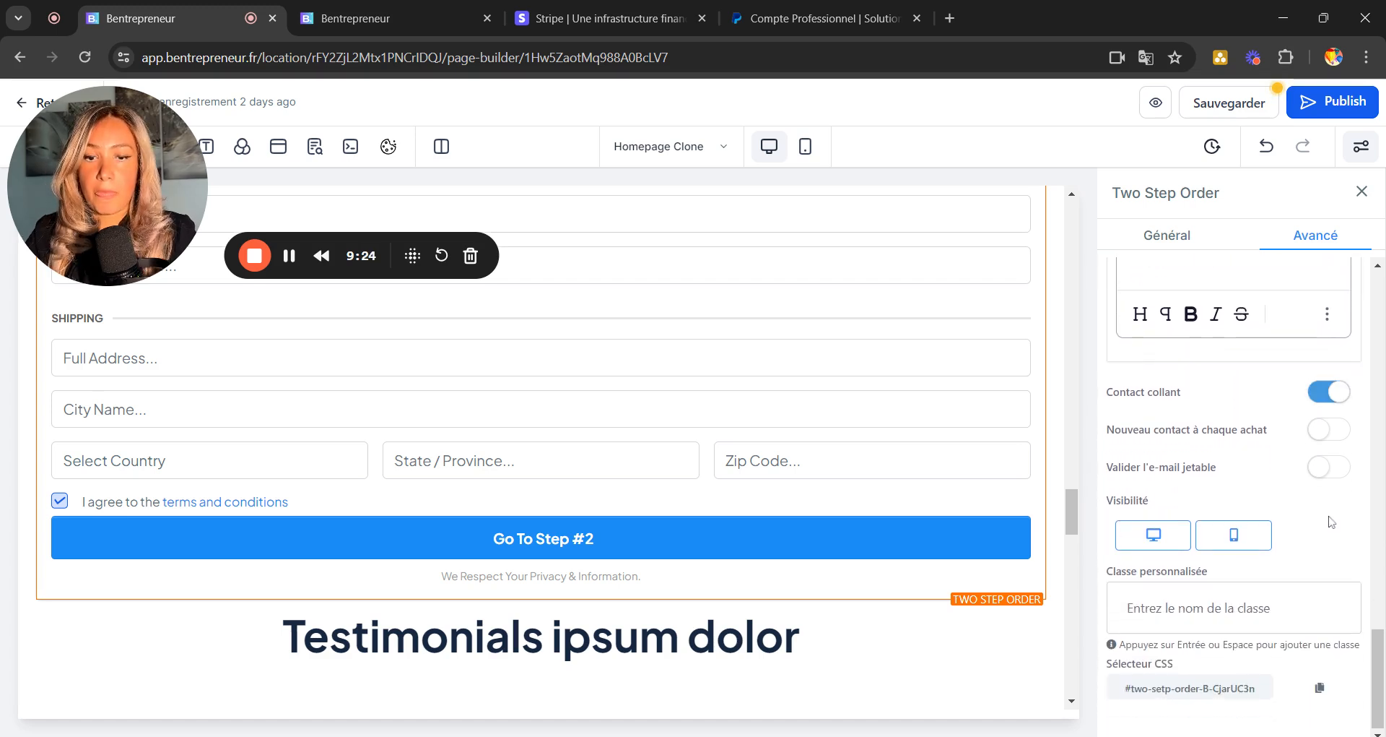
scroll(1240, 480, "up", 8)
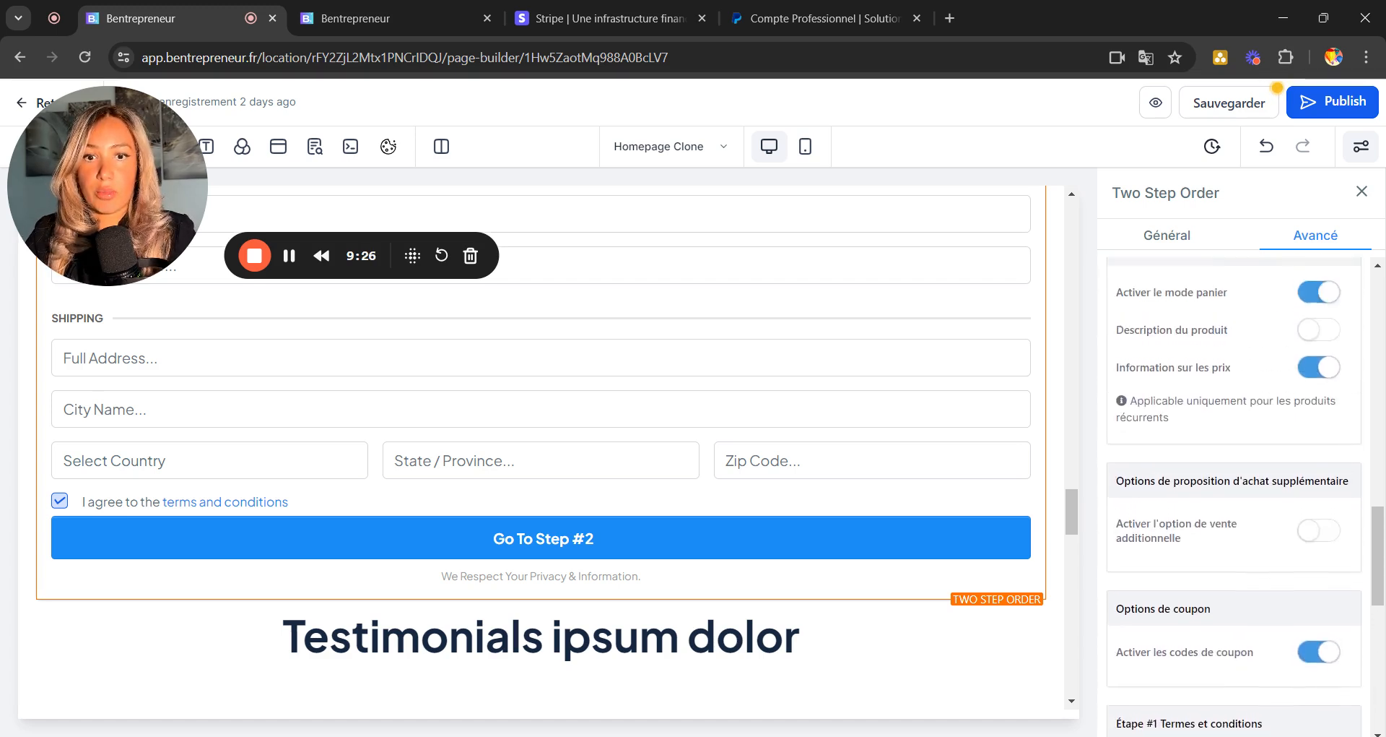
scroll(1241, 482, "up", 10)
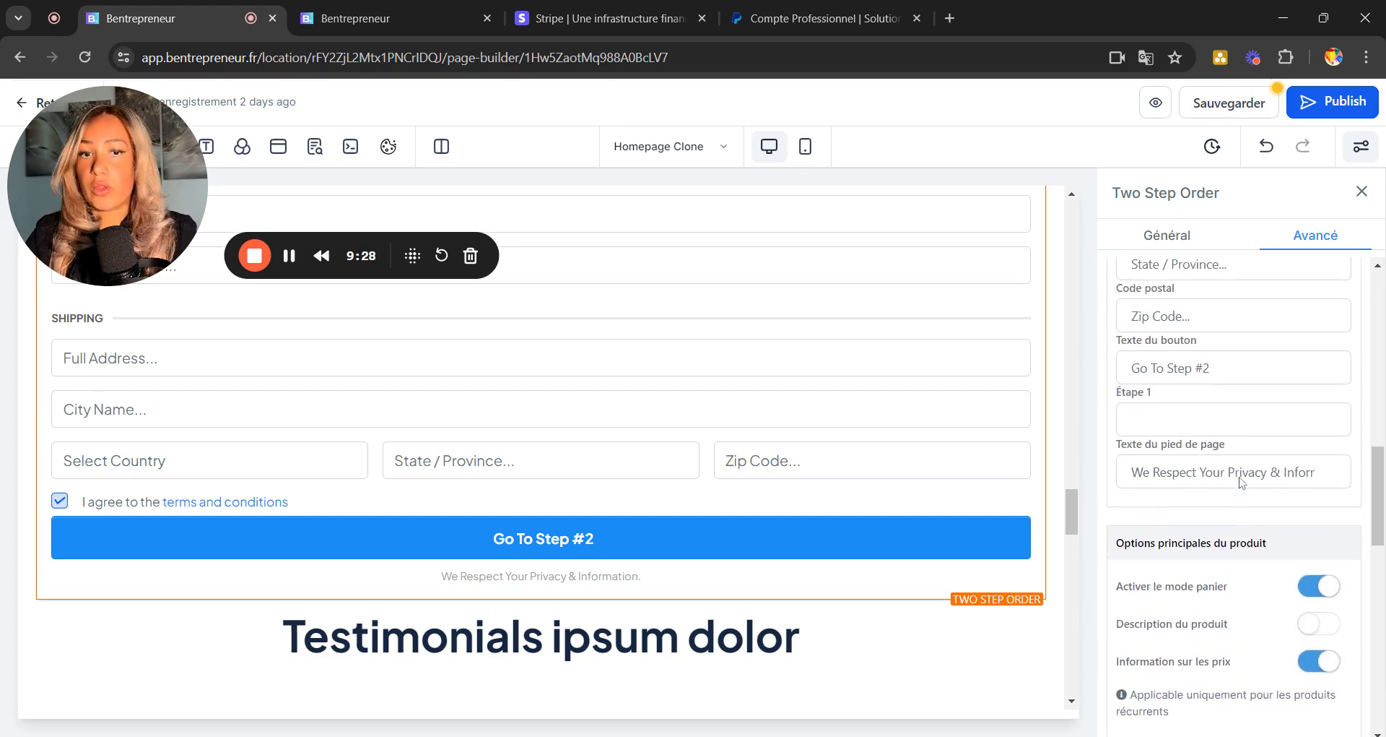
scroll(1234, 482, "up", 1)
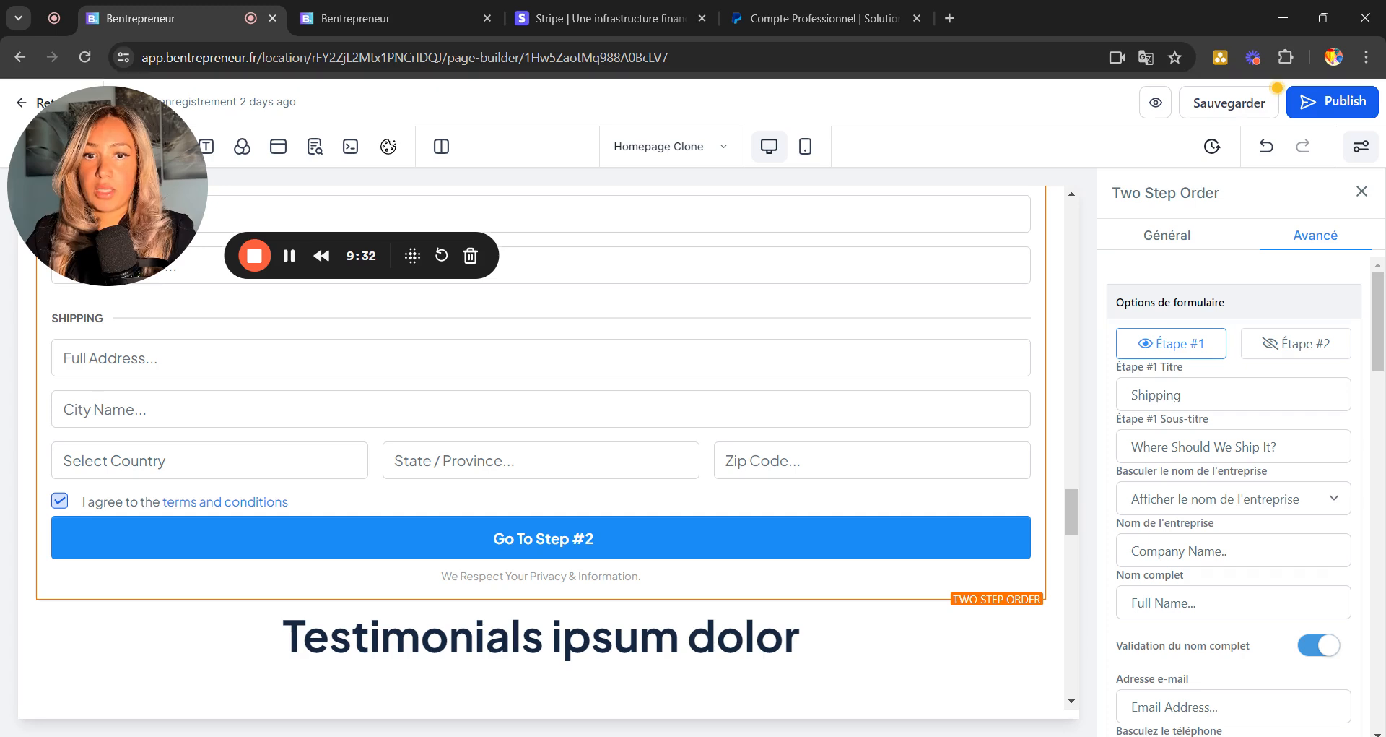
left_click_drag(1190, 396, 1079, 379)
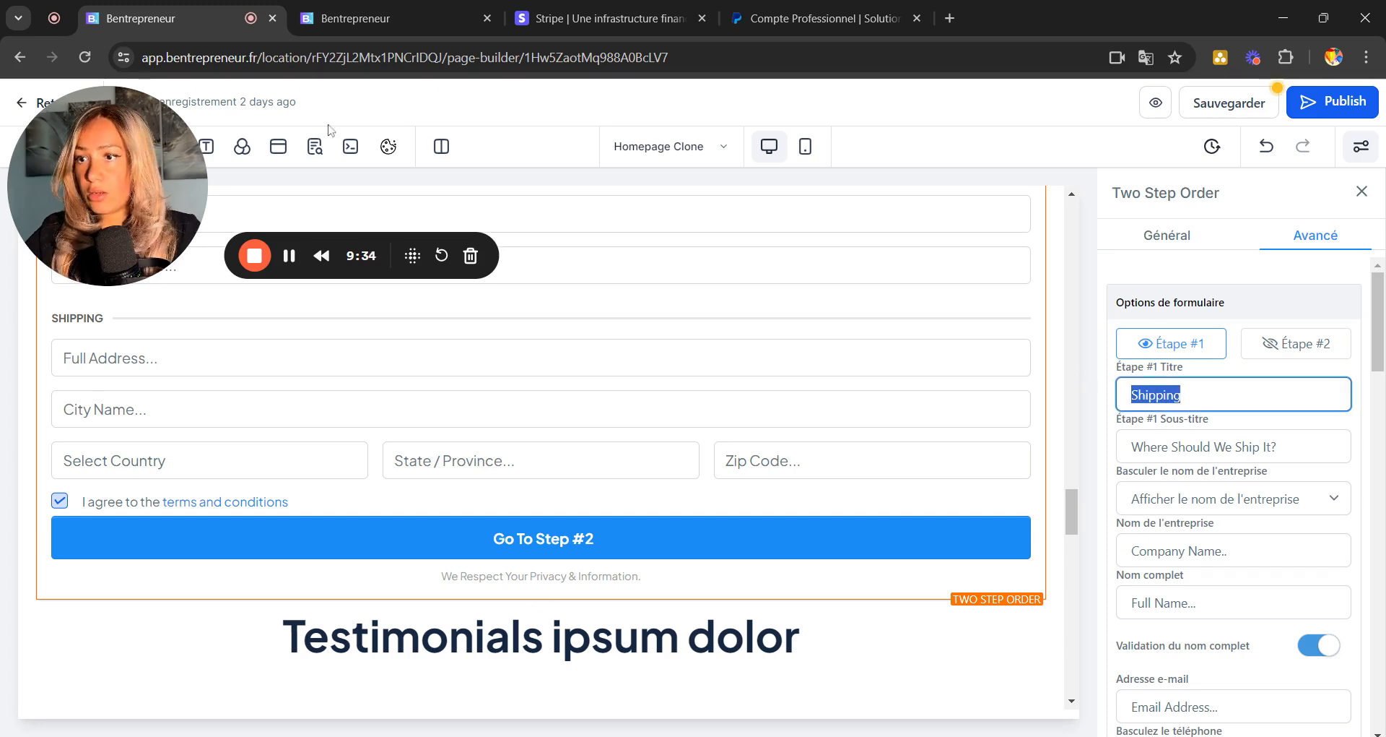
Rename the first step title from Shipping to 'Informations'.
left_click_drag(132, 169, 697, 316)
scroll(397, 336, "up", 4)
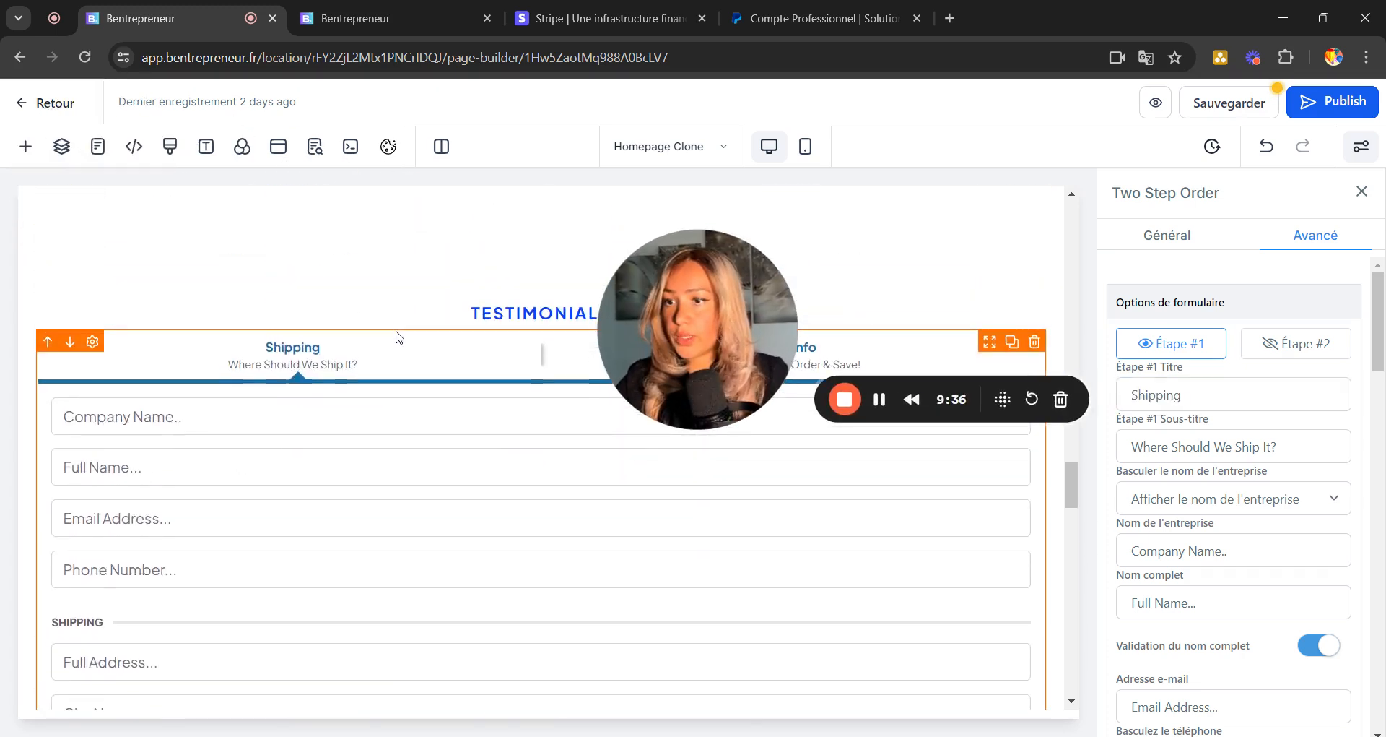
left_click_drag(1184, 395, 1078, 392)
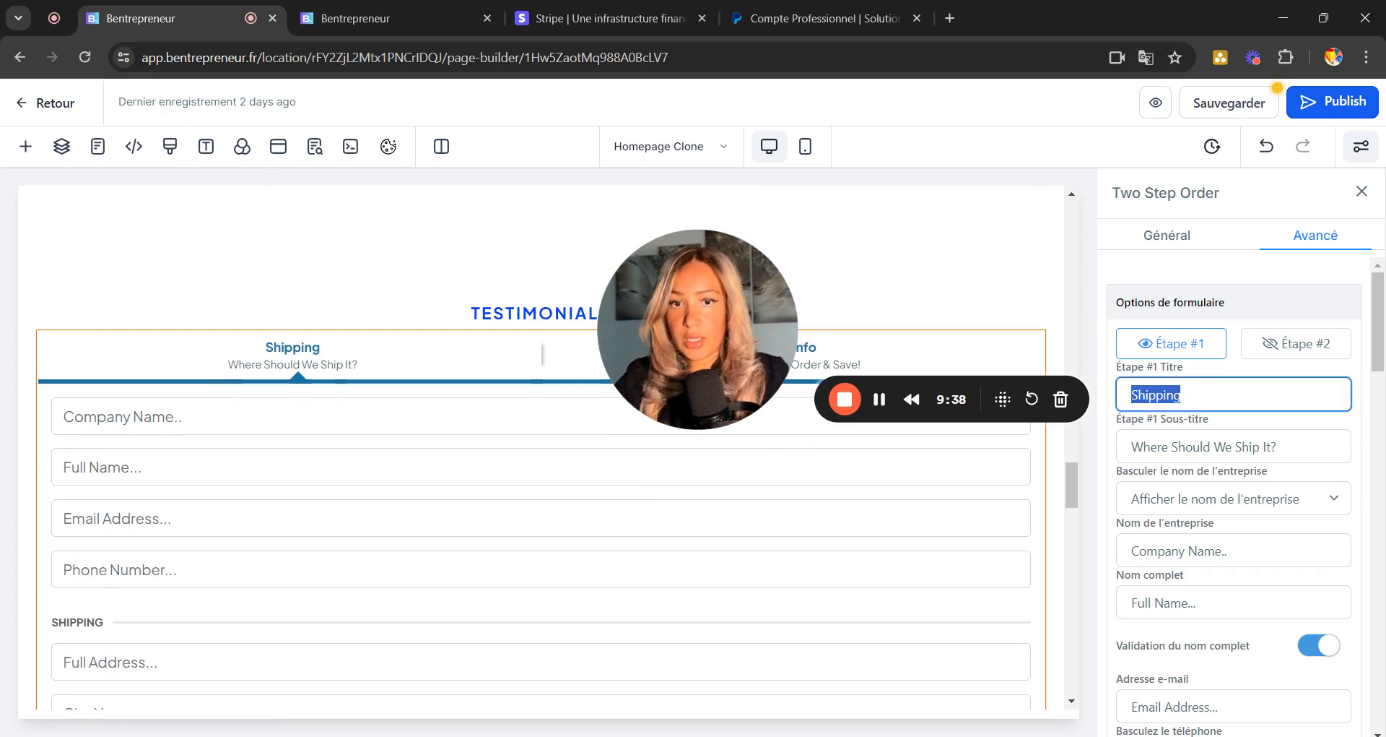
type("Informations")
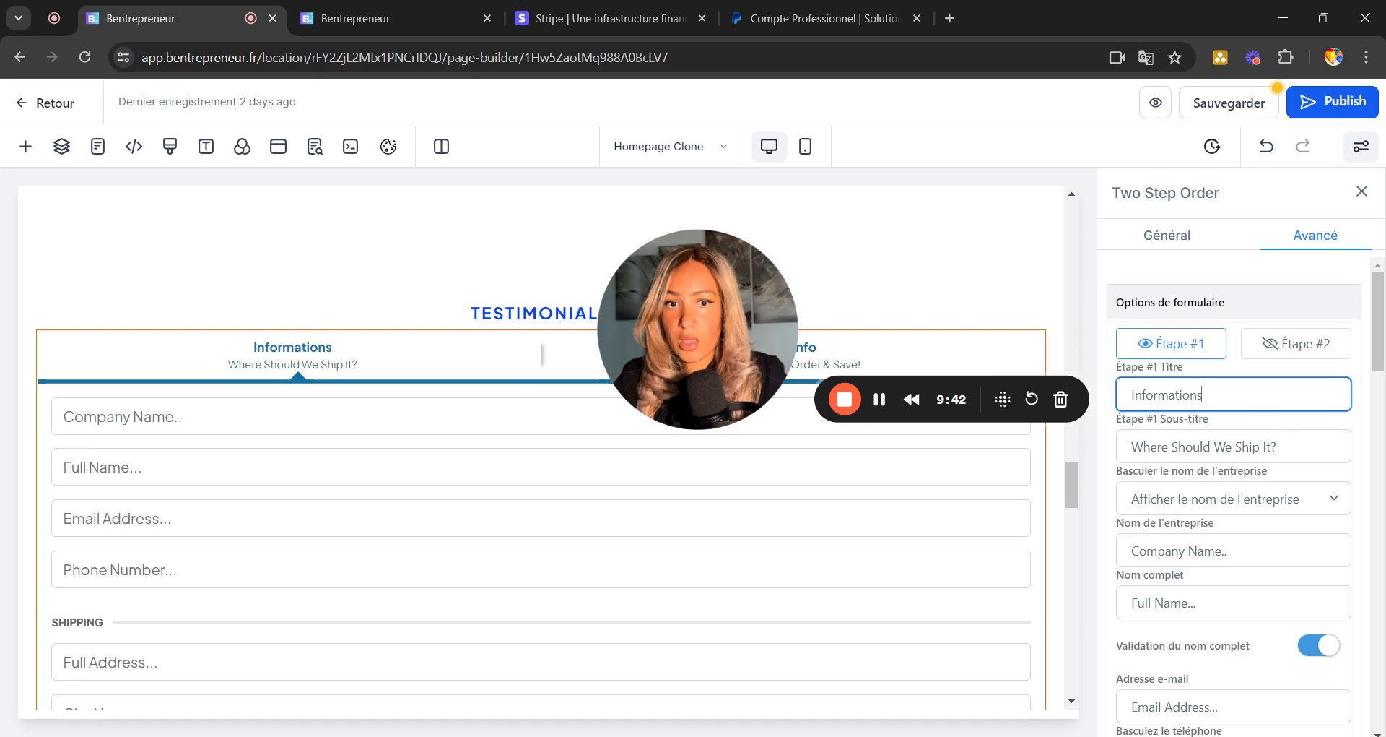
left_click(1238, 447)
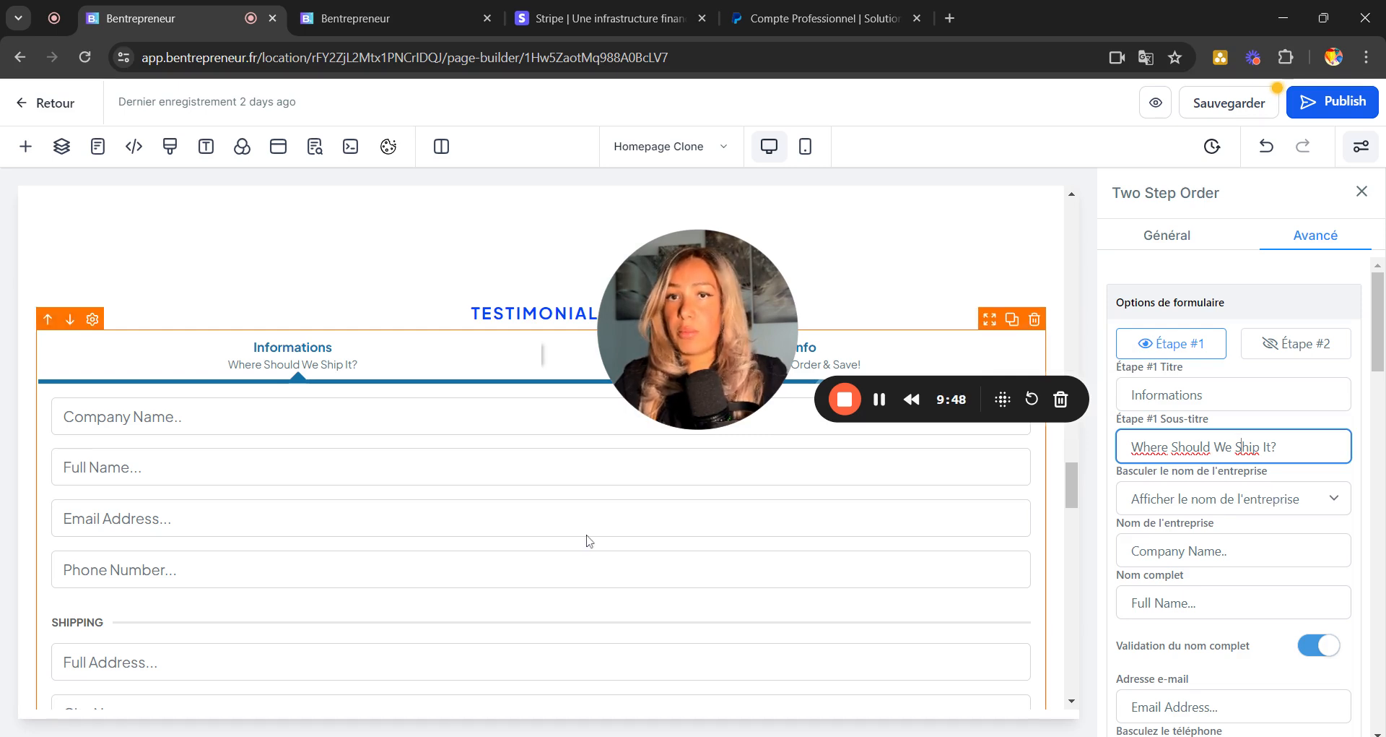
Set Basculer l'expédition to Cacher l'expédition to hide the shipping address.
scroll(588, 540, "down", 1)
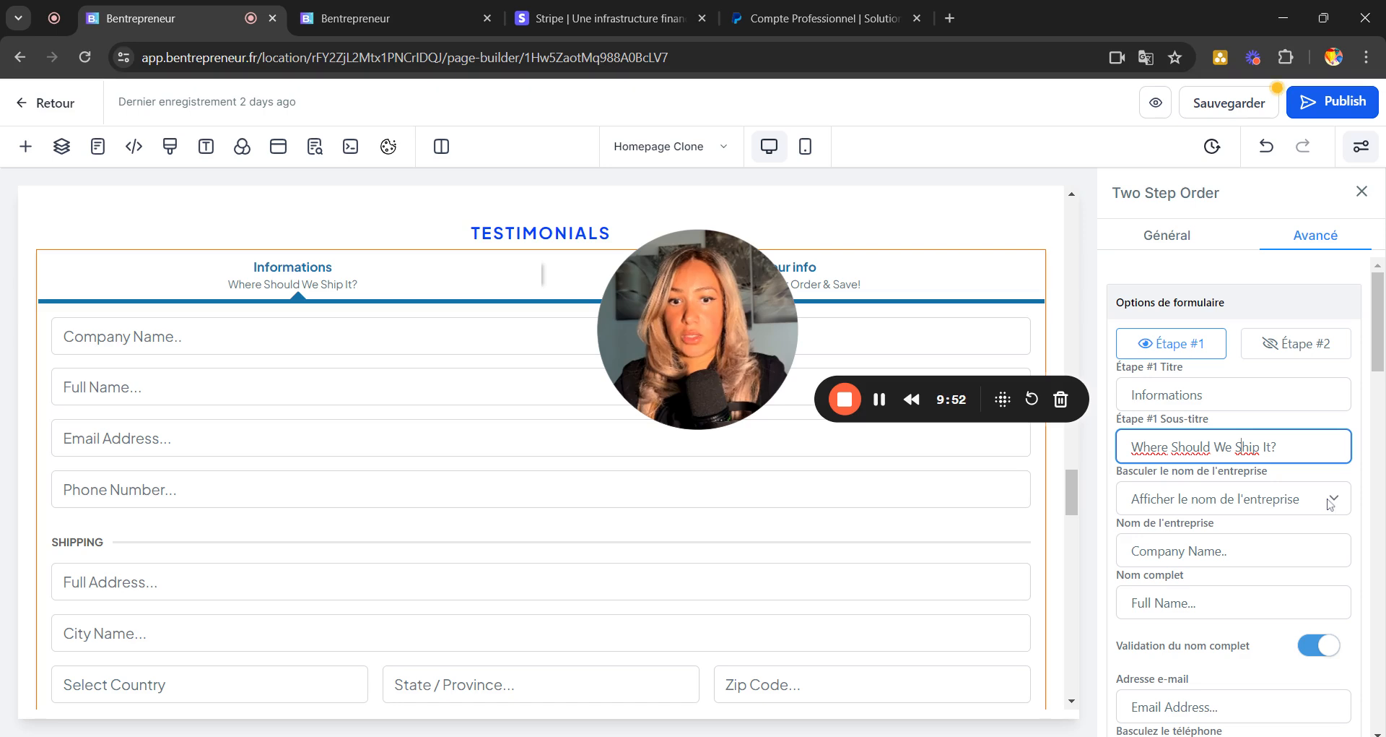
scroll(1234, 499, "down", 3)
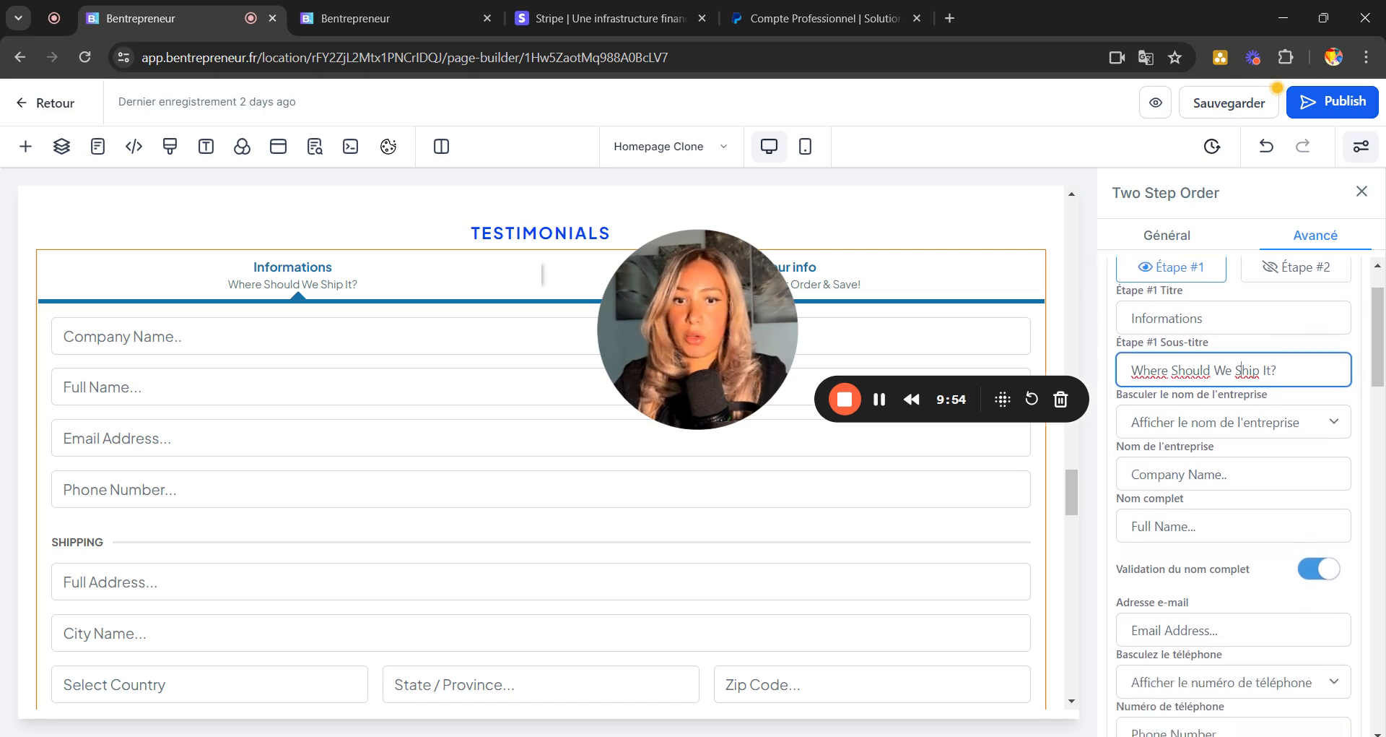
scroll(1234, 498, "down", 1)
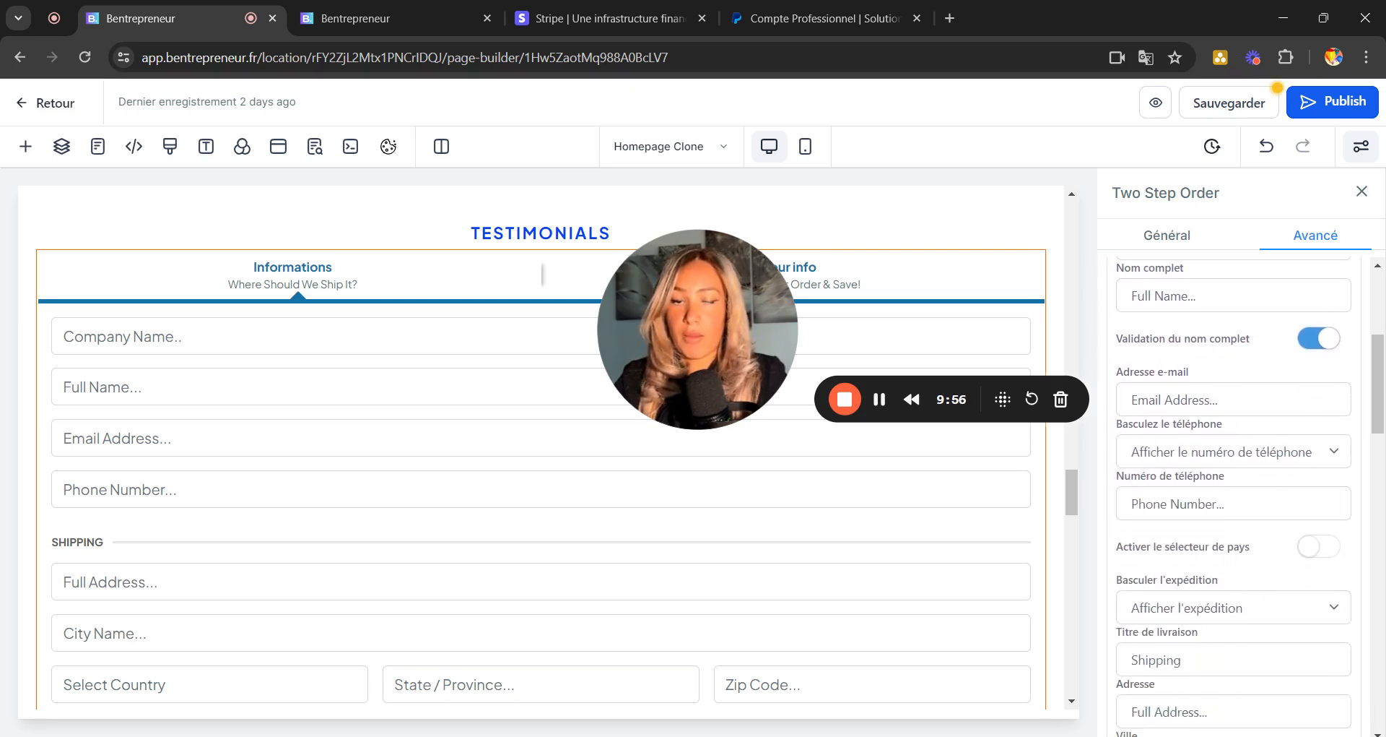
scroll(1235, 498, "down", 2)
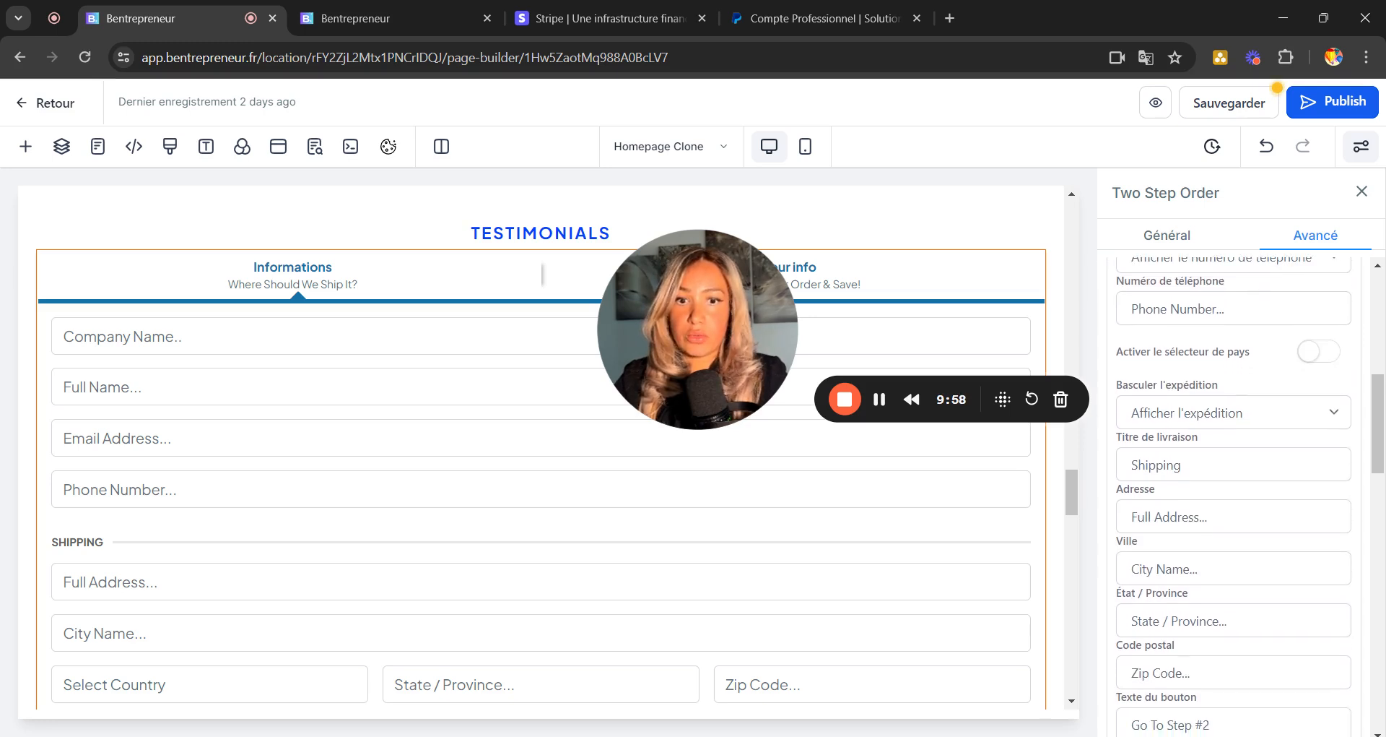
left_click(1237, 421)
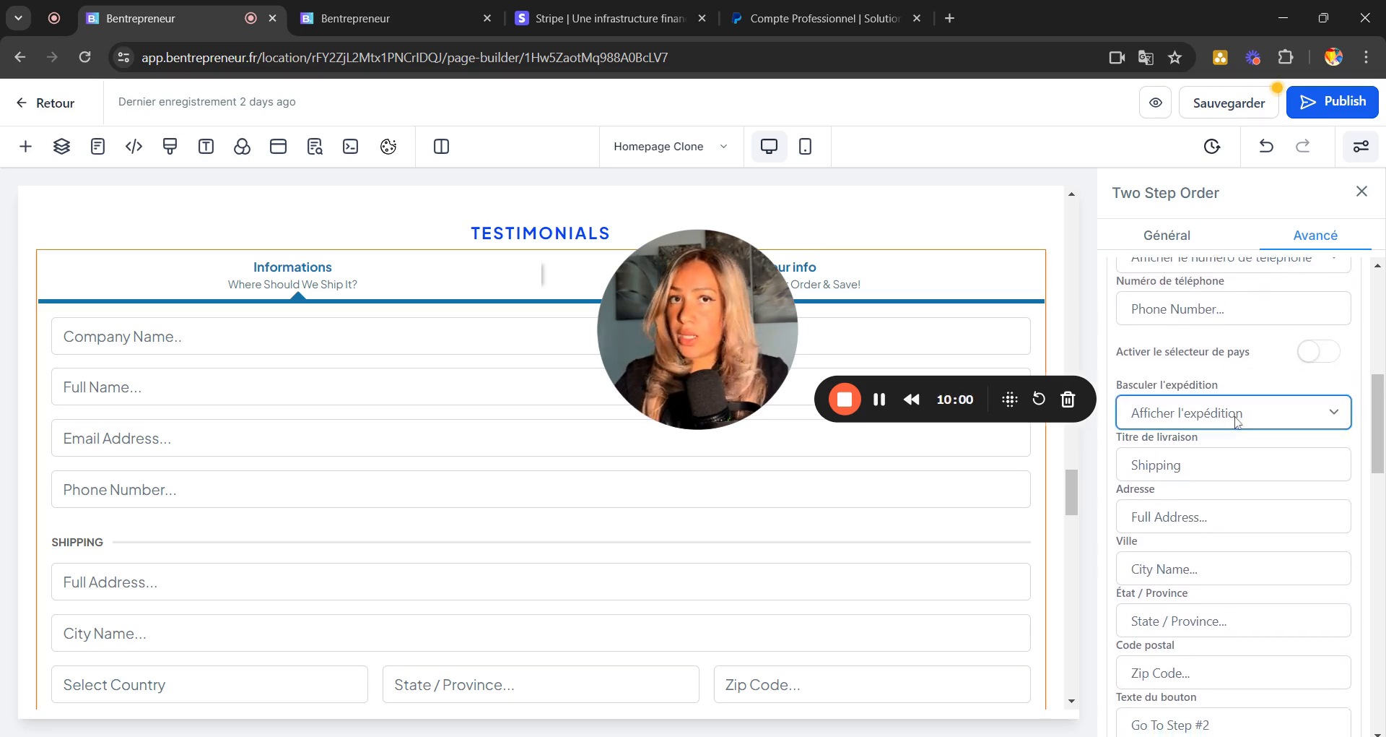
left_click(1179, 466)
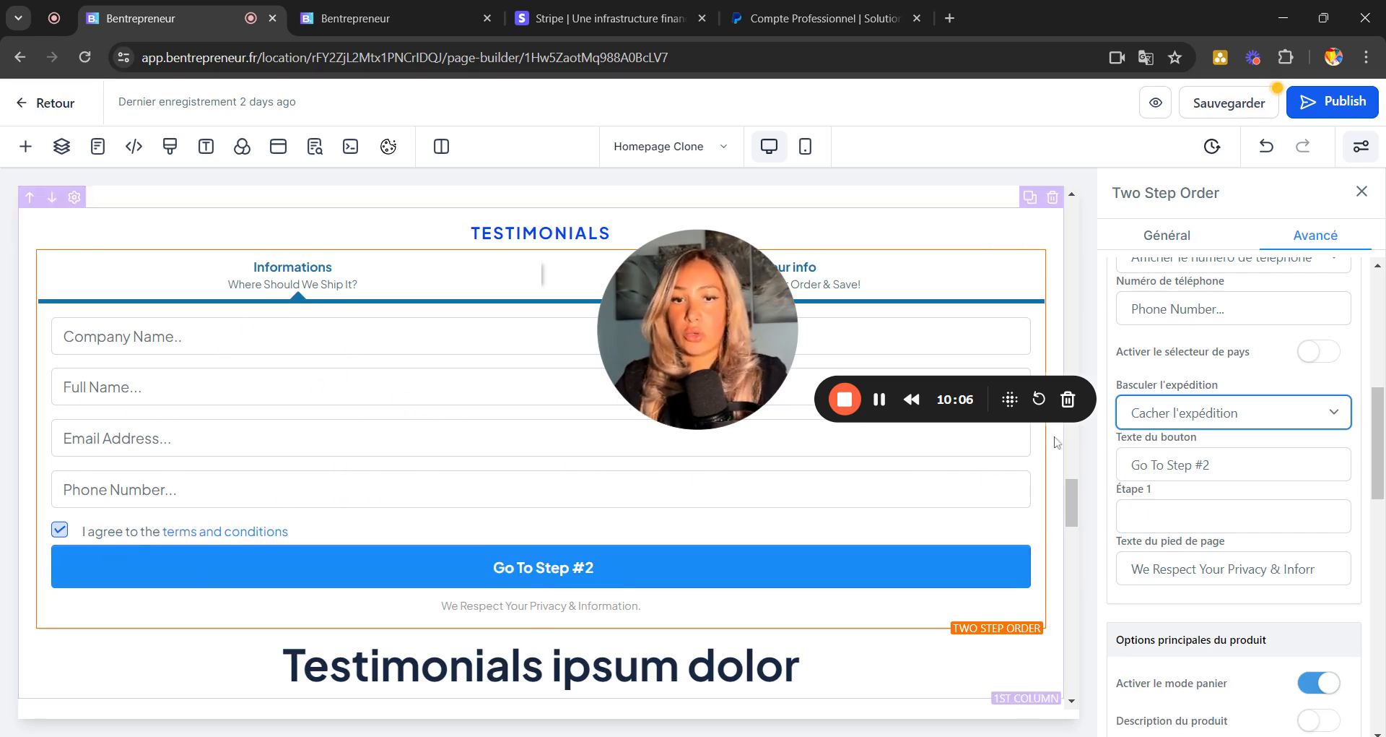
scroll(1267, 397, "up", 4)
scroll(1267, 397, "up", 3)
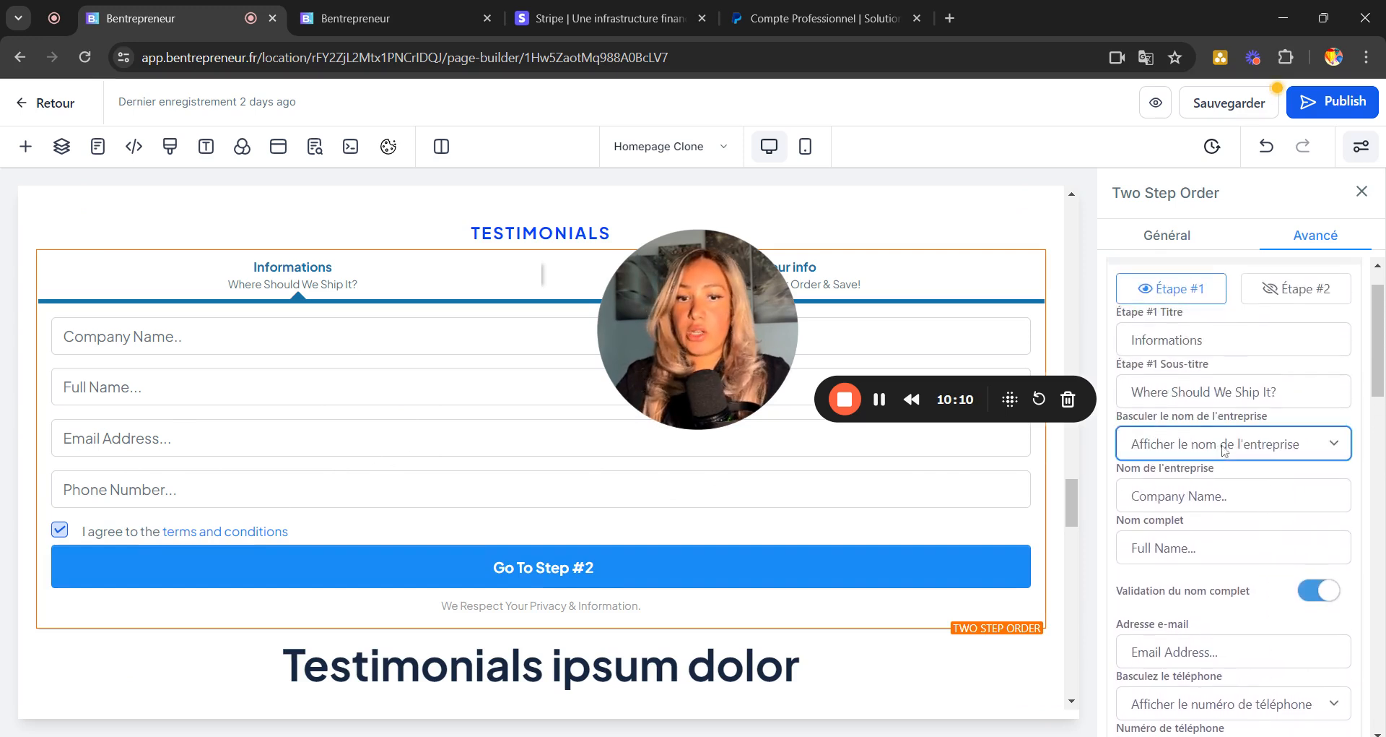
Hide the company name field and review the first step's button and footer text.
left_click(1171, 497)
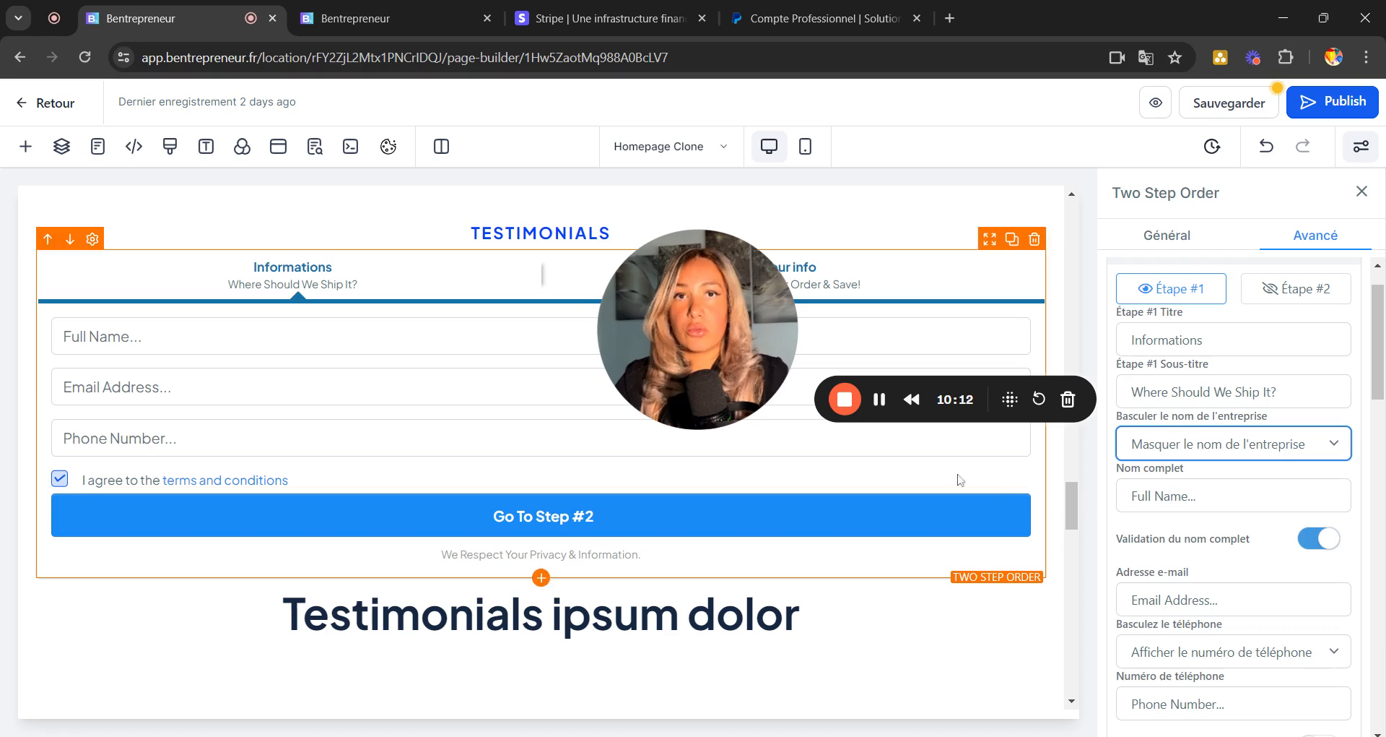
scroll(1228, 469, "up", 1)
scroll(1234, 499, "down", 3)
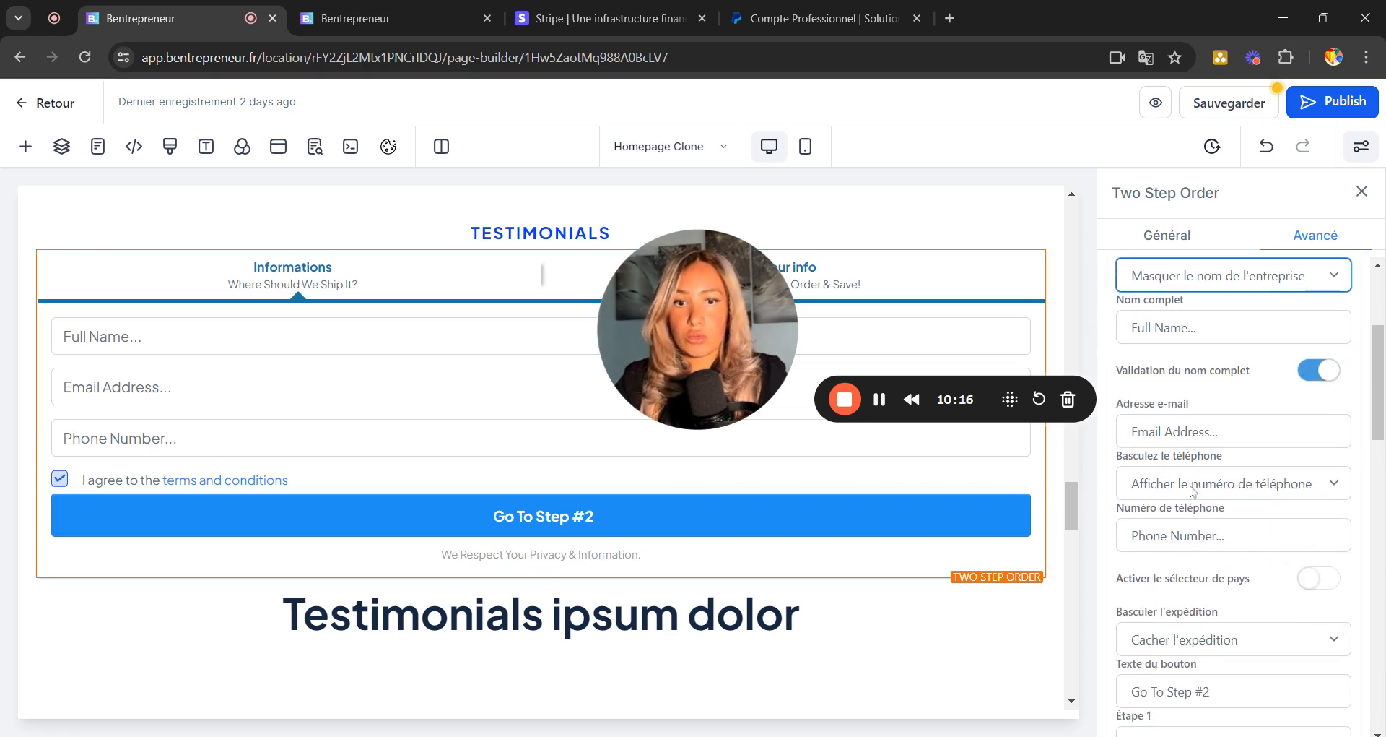
scroll(1193, 521, "down", 2)
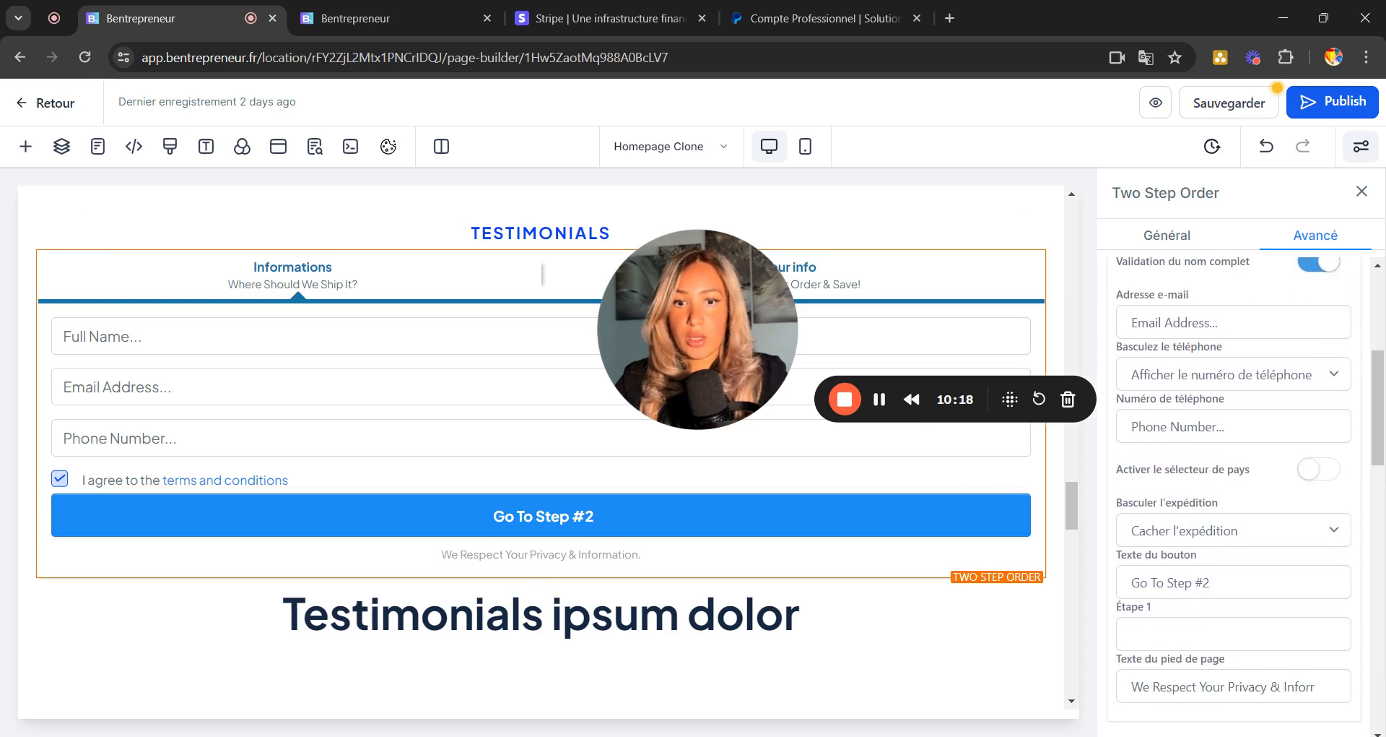
scroll(1234, 529, "up", 1)
scroll(1234, 529, "down", 1)
left_click(1234, 529)
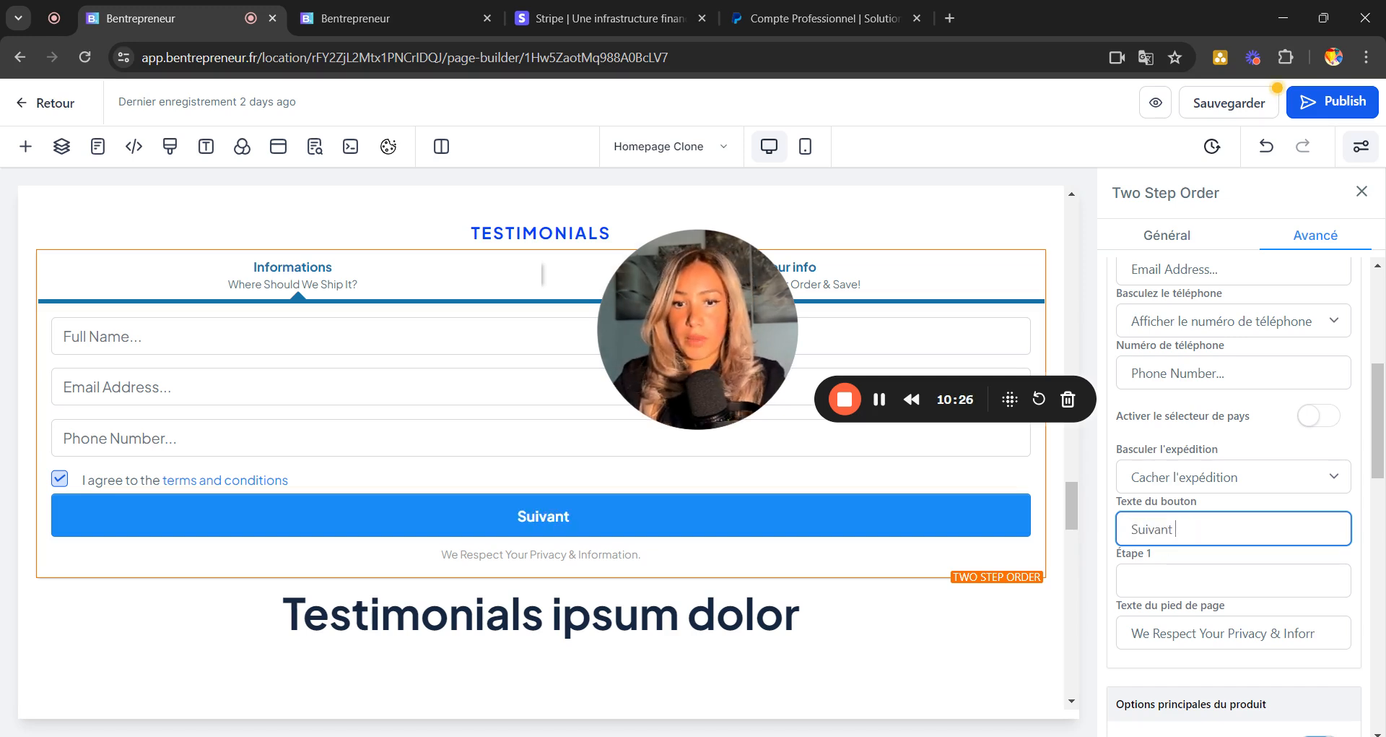
left_click(1160, 633)
Change the first step's subtitle to 'de contact' and display the form's second step.
scroll(1160, 633, "down", 3)
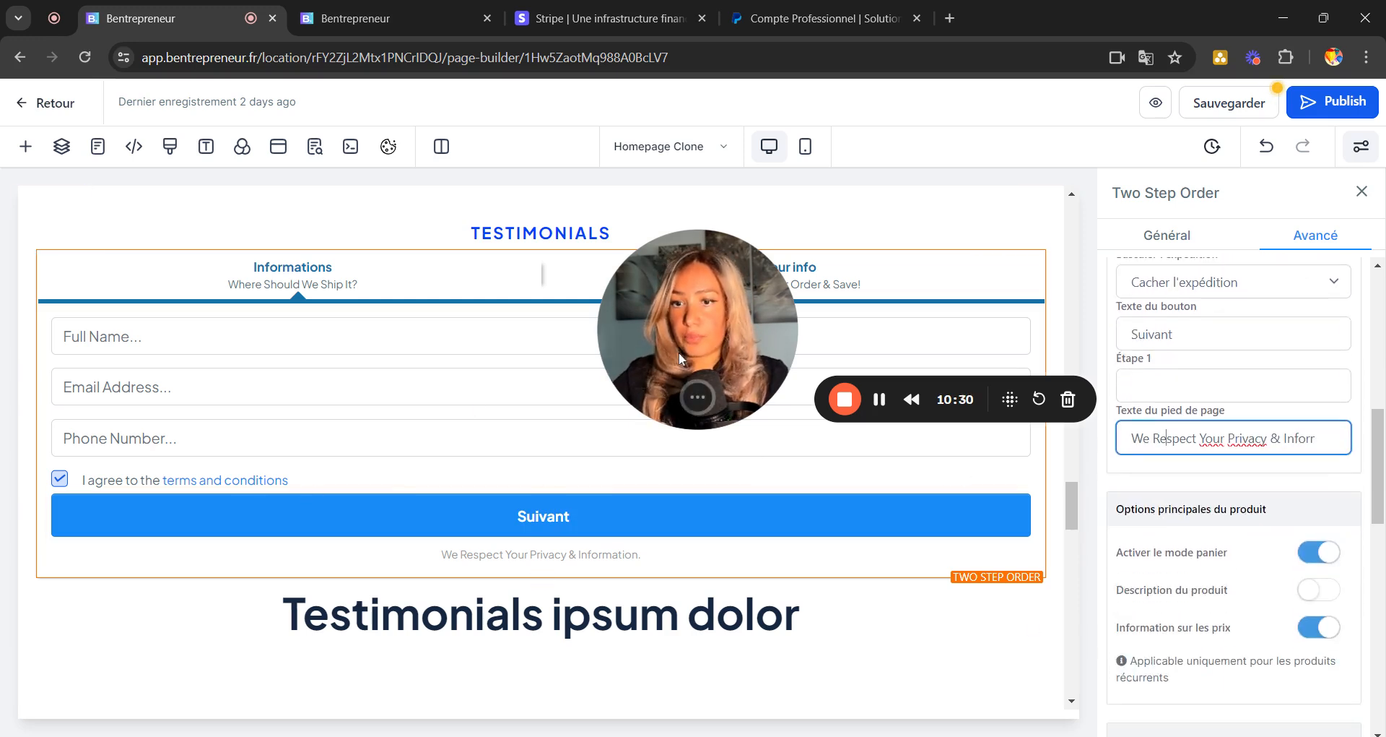
left_click_drag(679, 356, 138, 655)
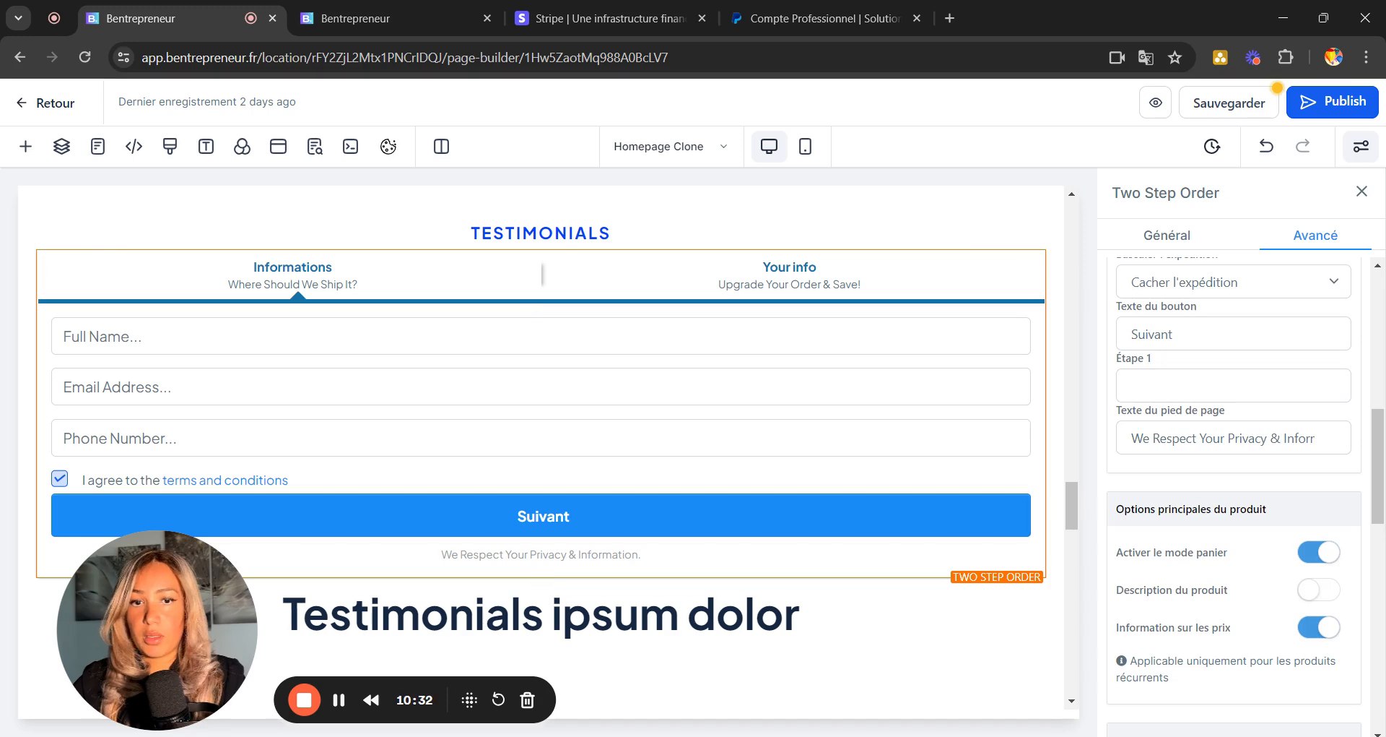
scroll(1234, 491, "up", 10)
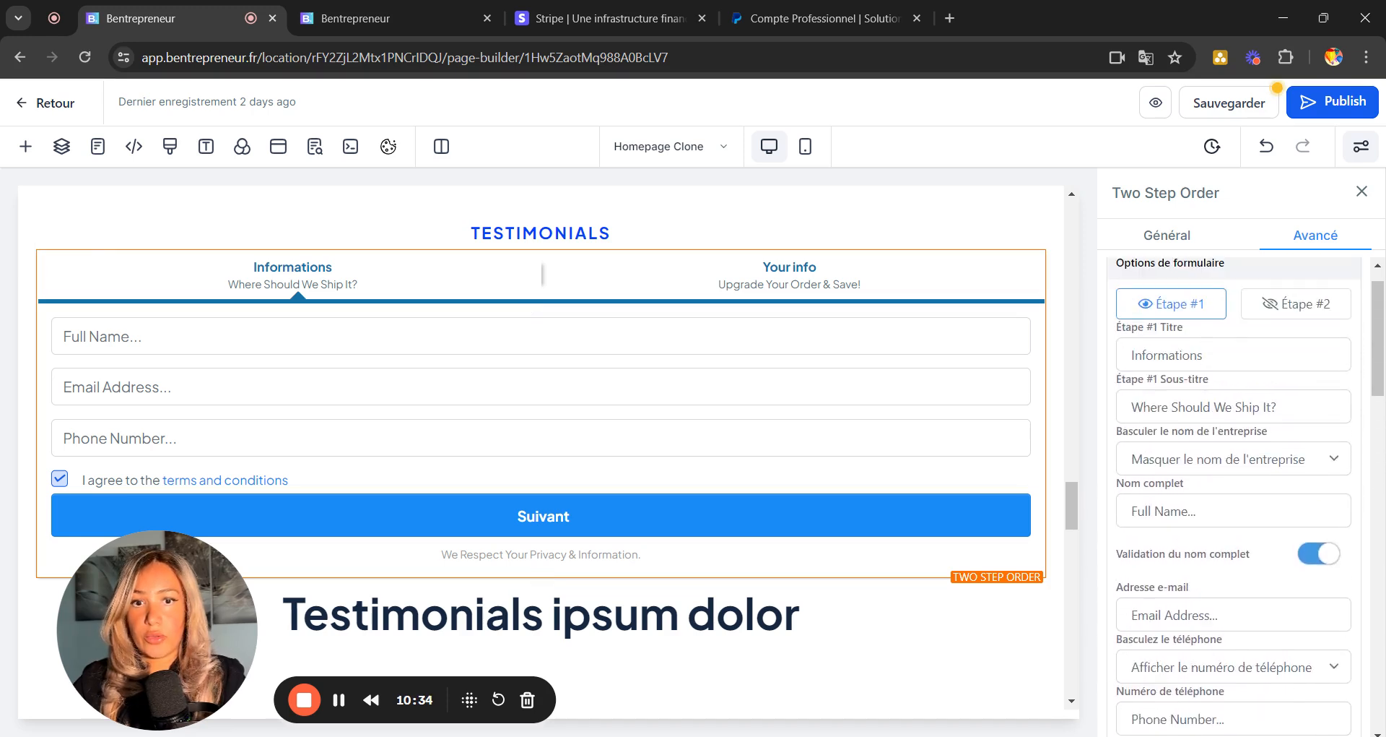
triple_click(1204, 407)
type("e con")
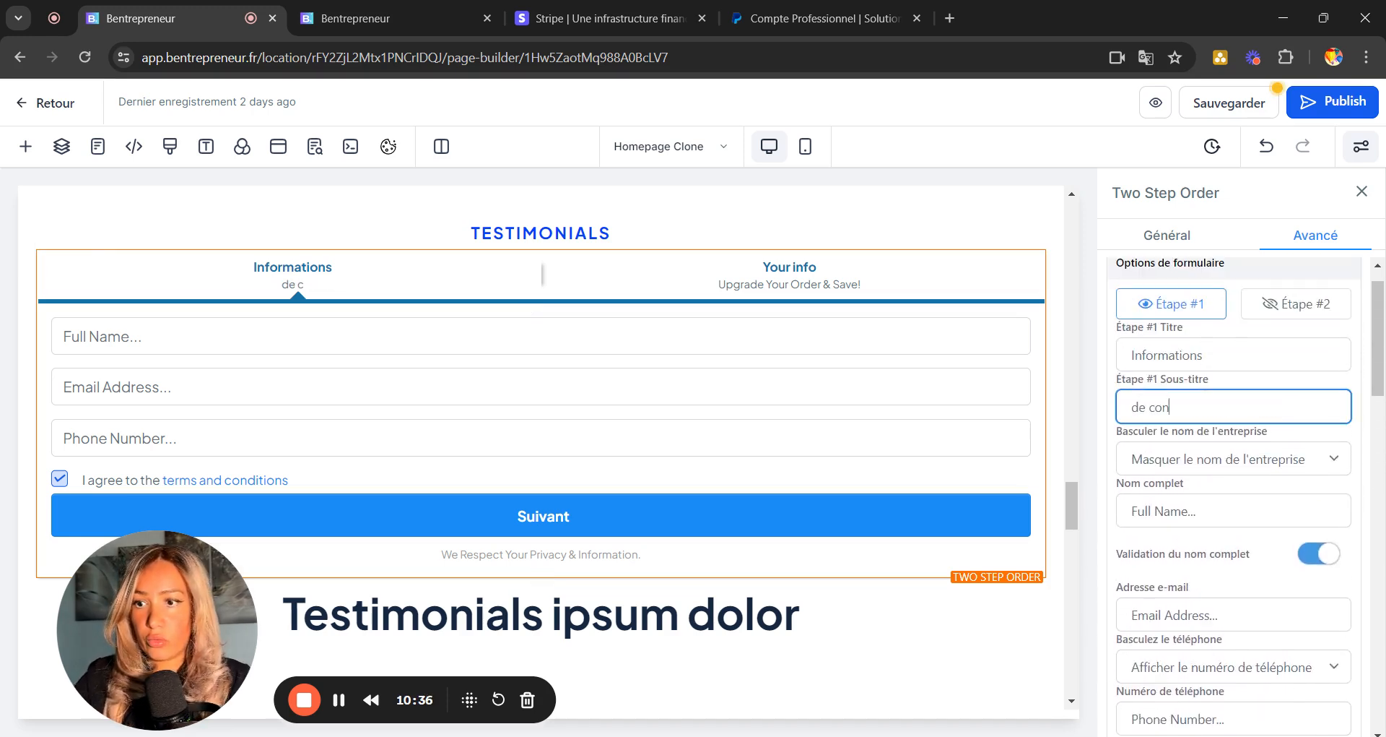
type("tact")
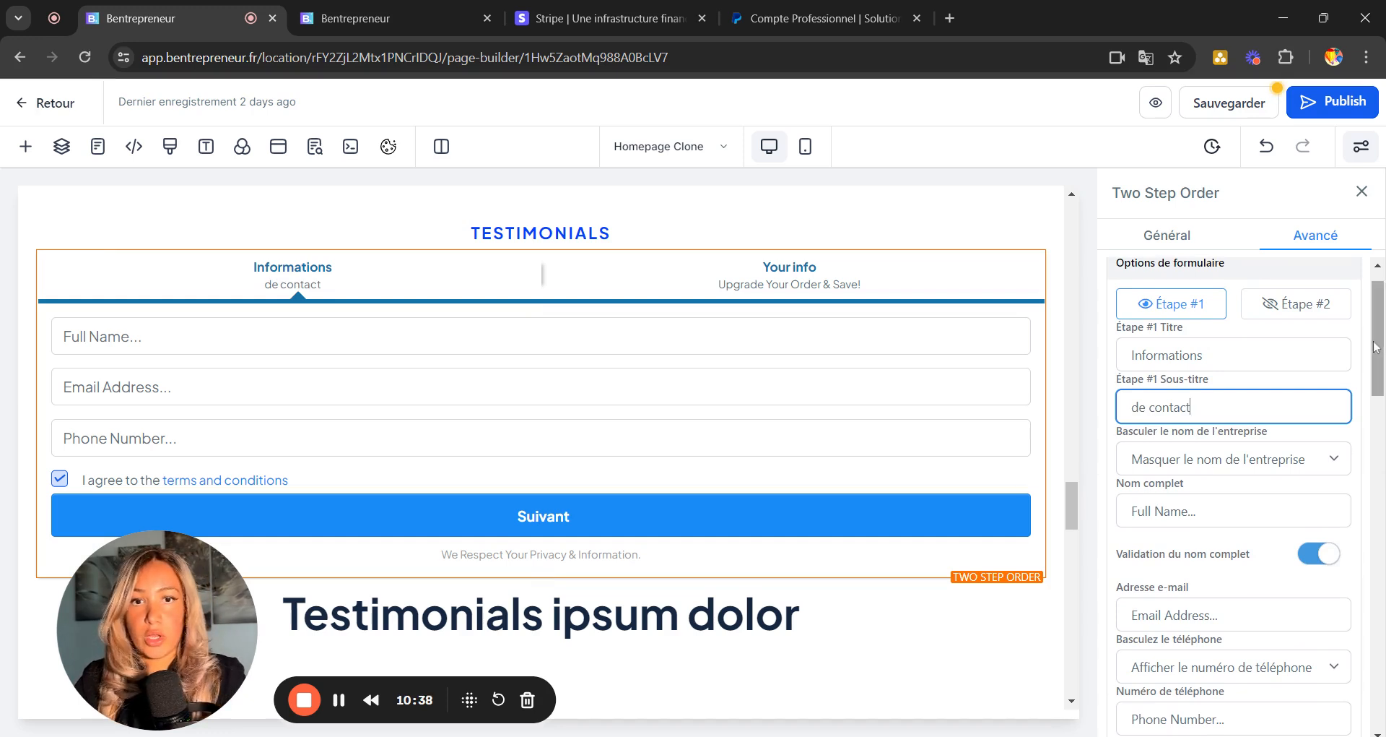
left_click(1282, 315)
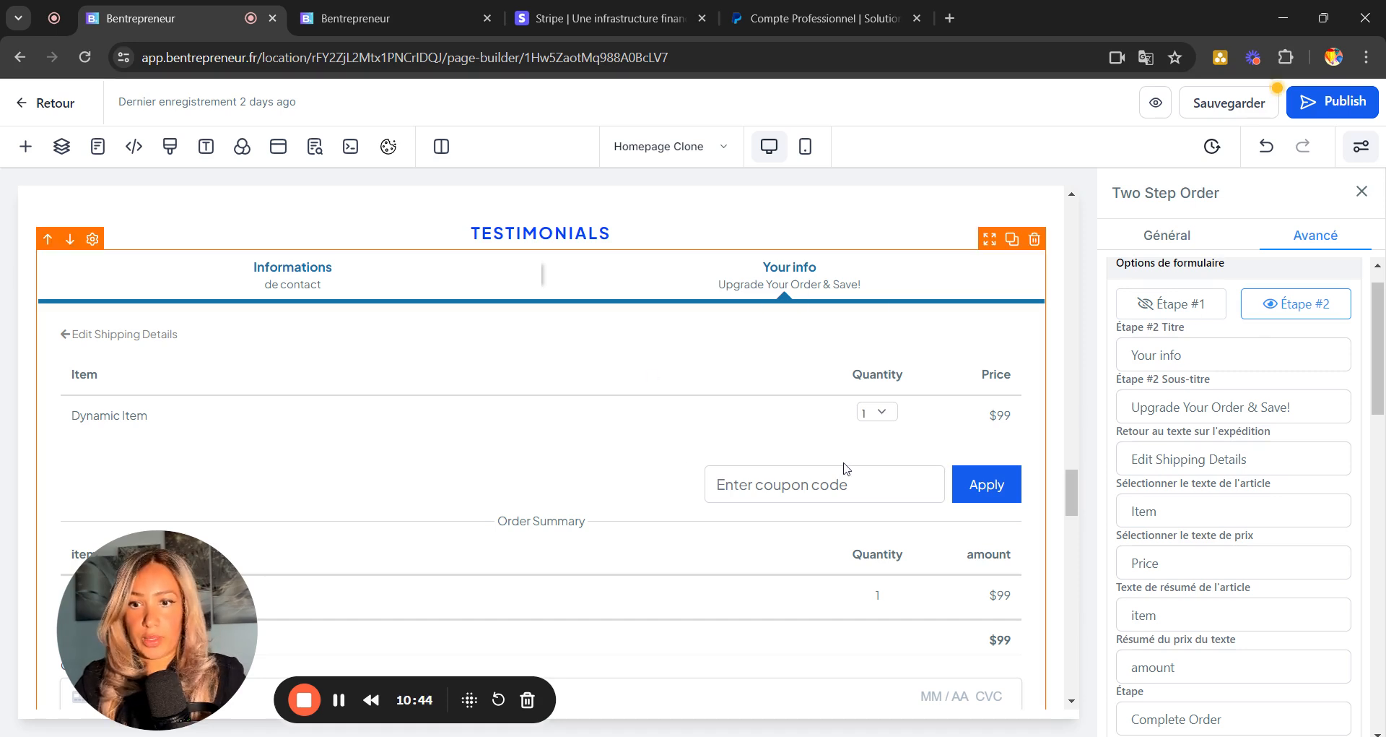
Replace the payment button label 'Complete Order' with 'Valider'.
scroll(847, 468, "down", 1)
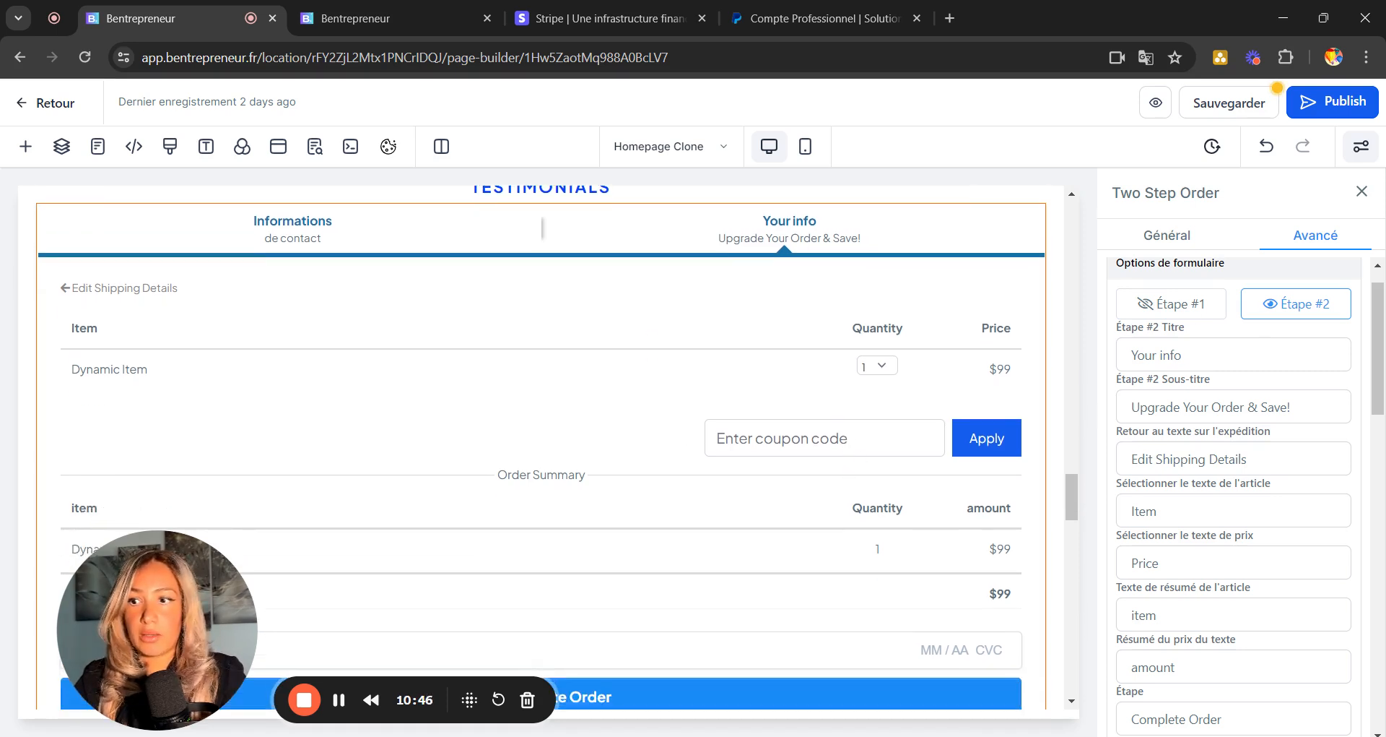
scroll(1234, 491, "down", 1)
scroll(1234, 491, "down", 3)
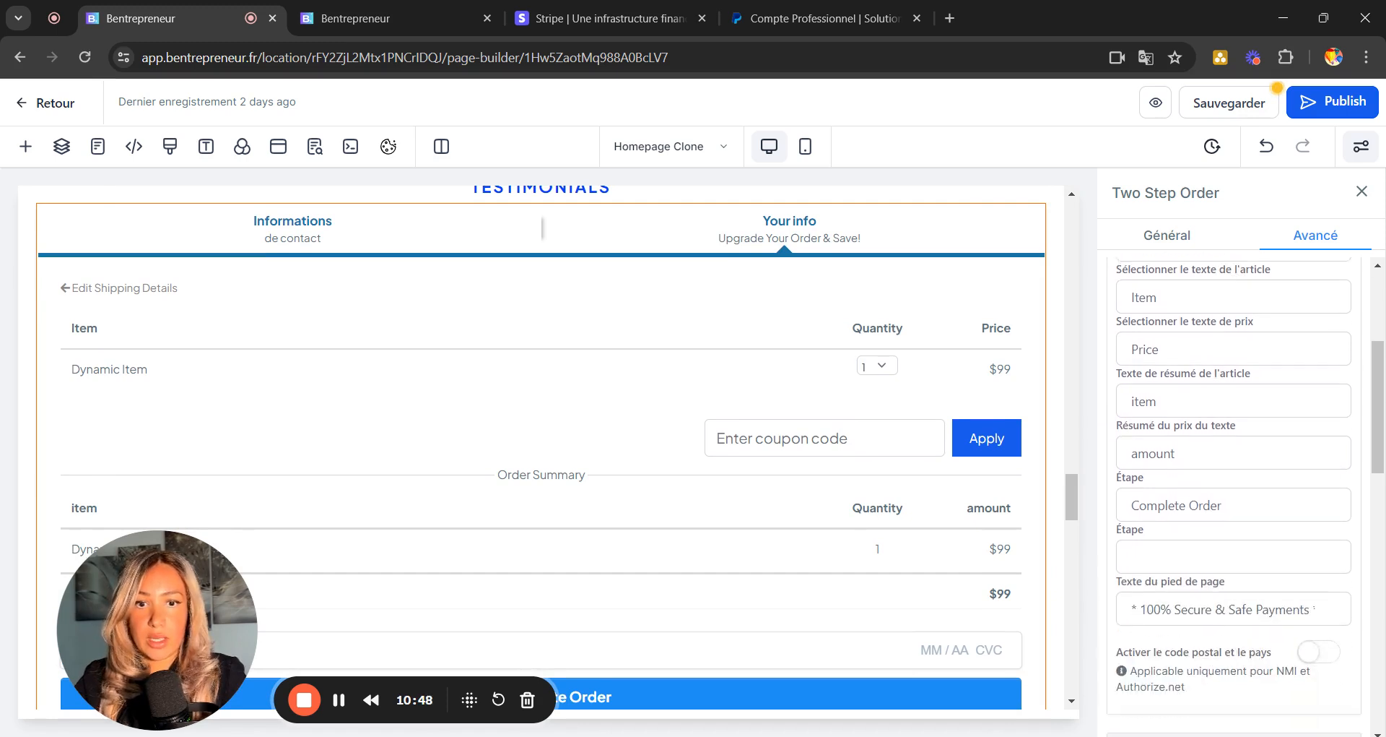
scroll(1234, 491, "down", 1)
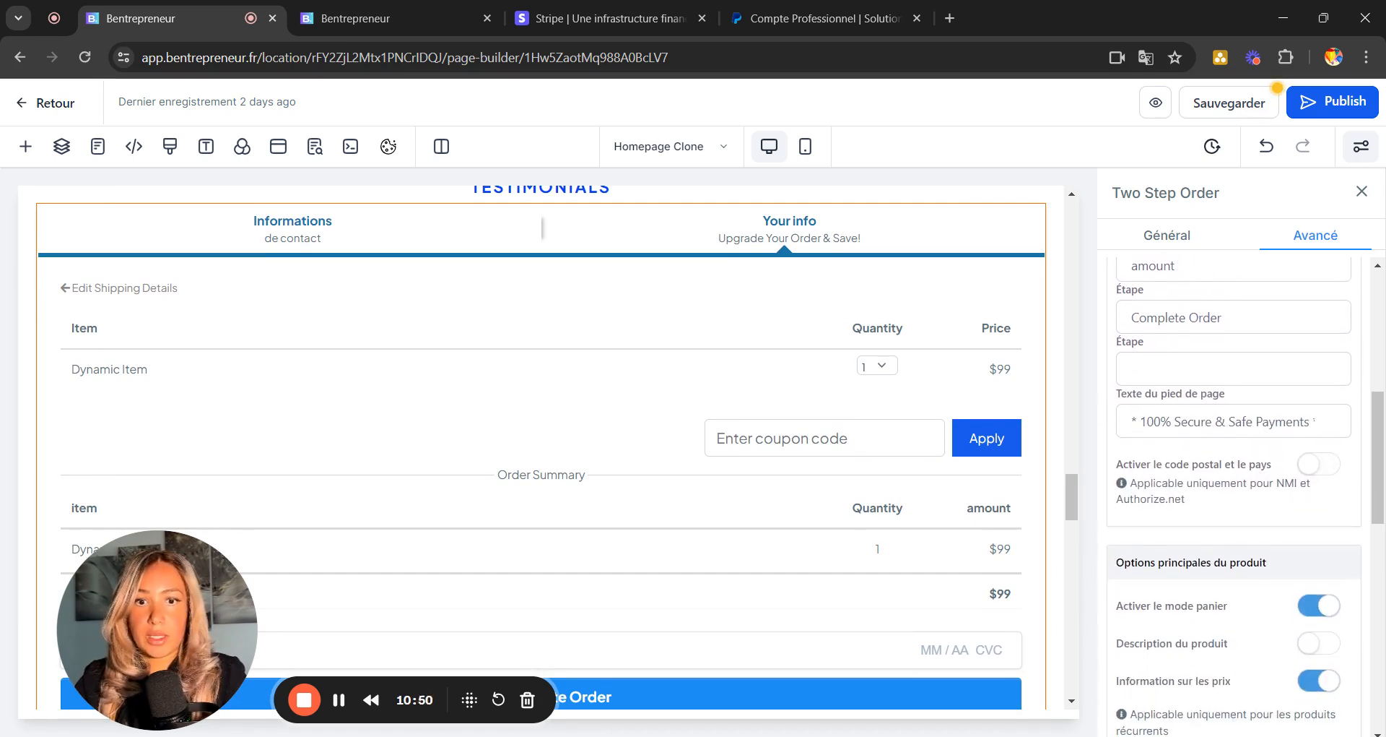
triple_click(1227, 317)
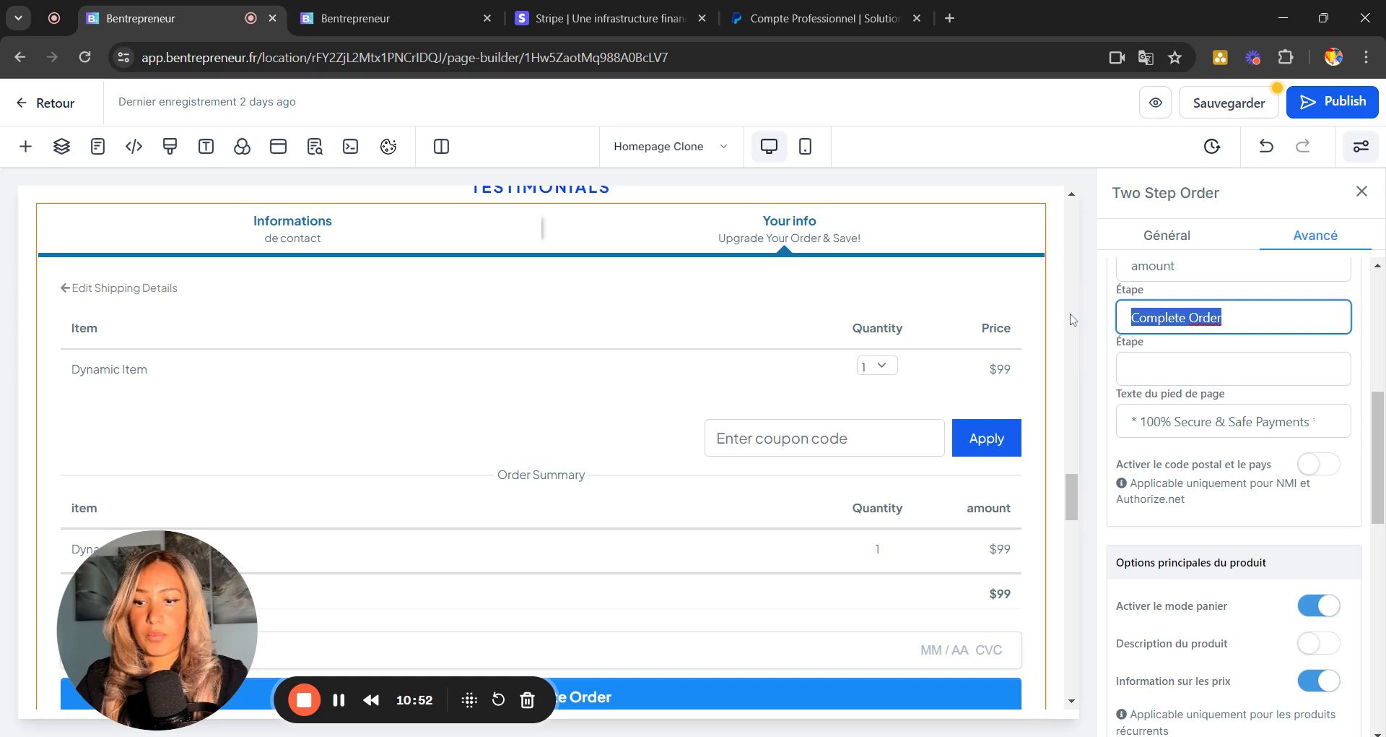
type("Valider")
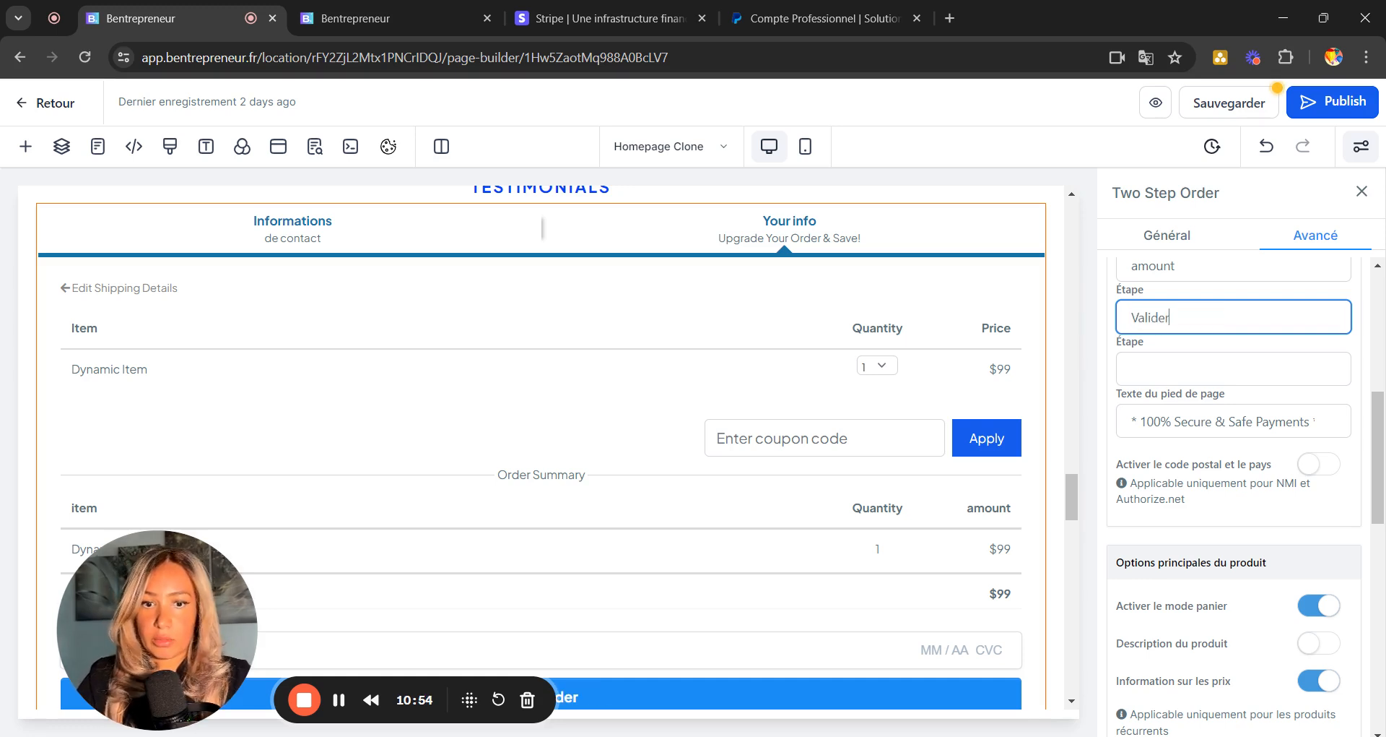
Enable Description du produit, leaving coupon codes switched on.
scroll(1338, 514, "down", 3)
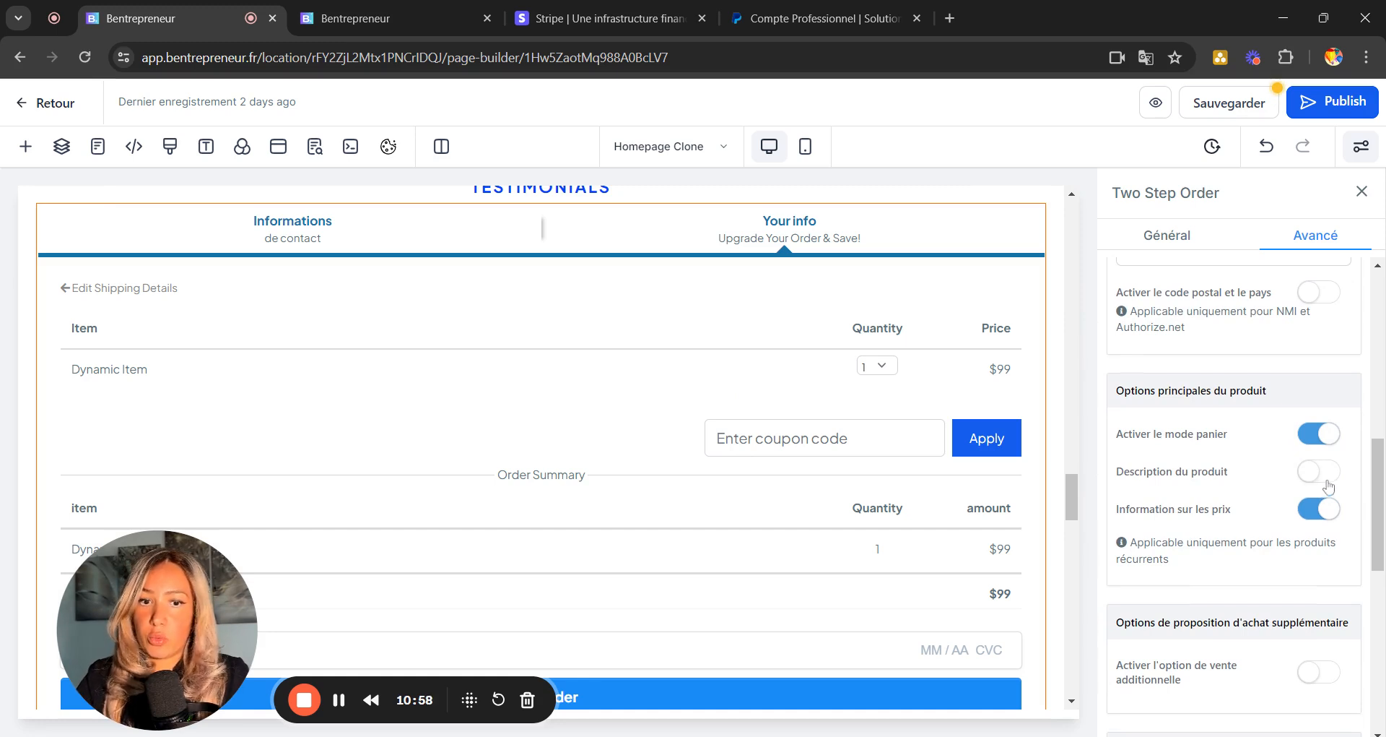
left_click(1327, 480)
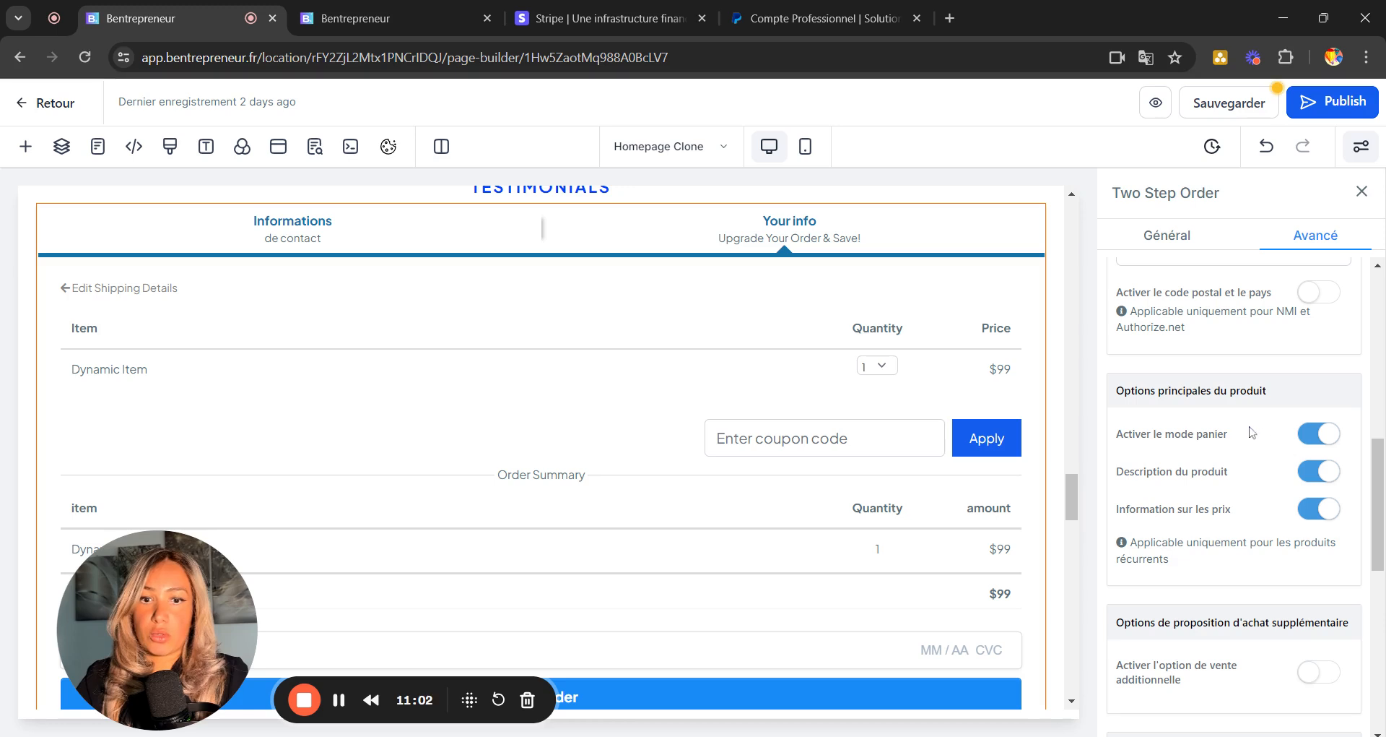
scroll(1232, 466, "down", 3)
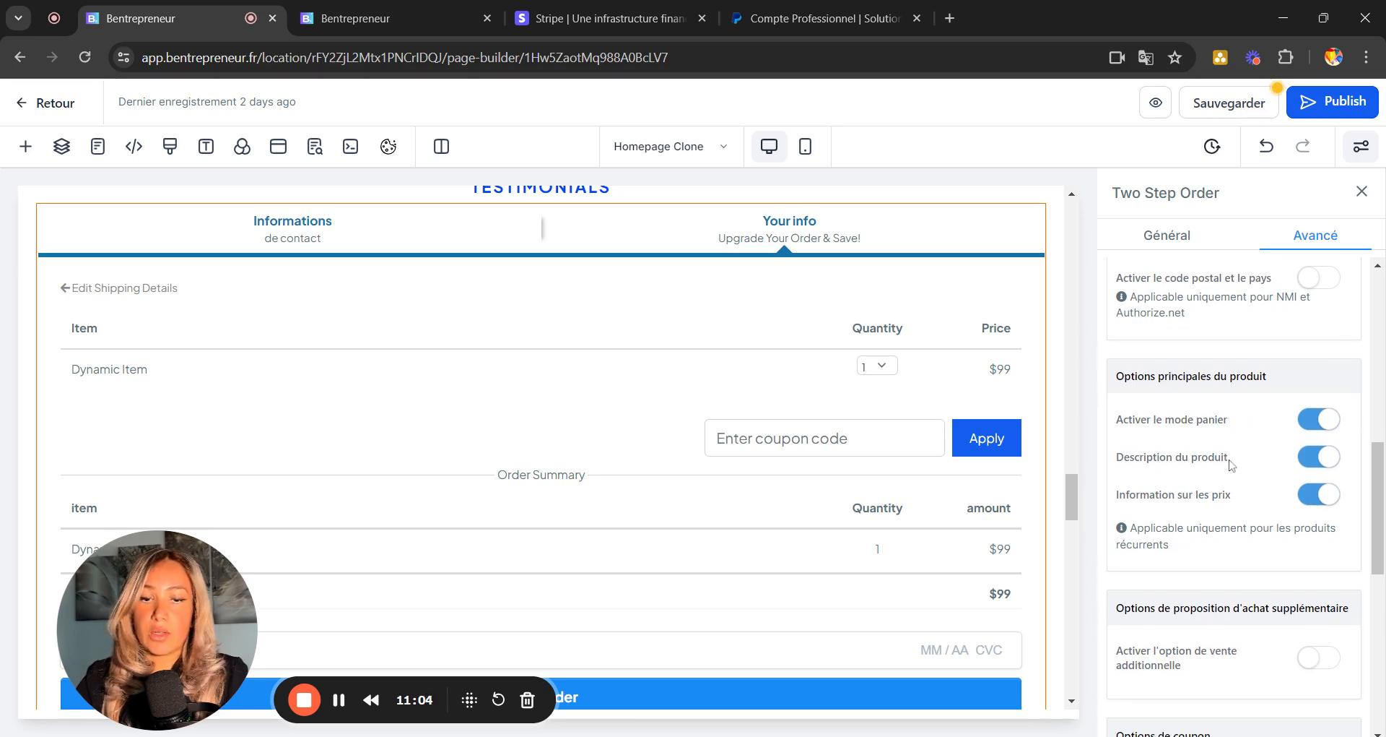
scroll(1271, 426, "down", 2)
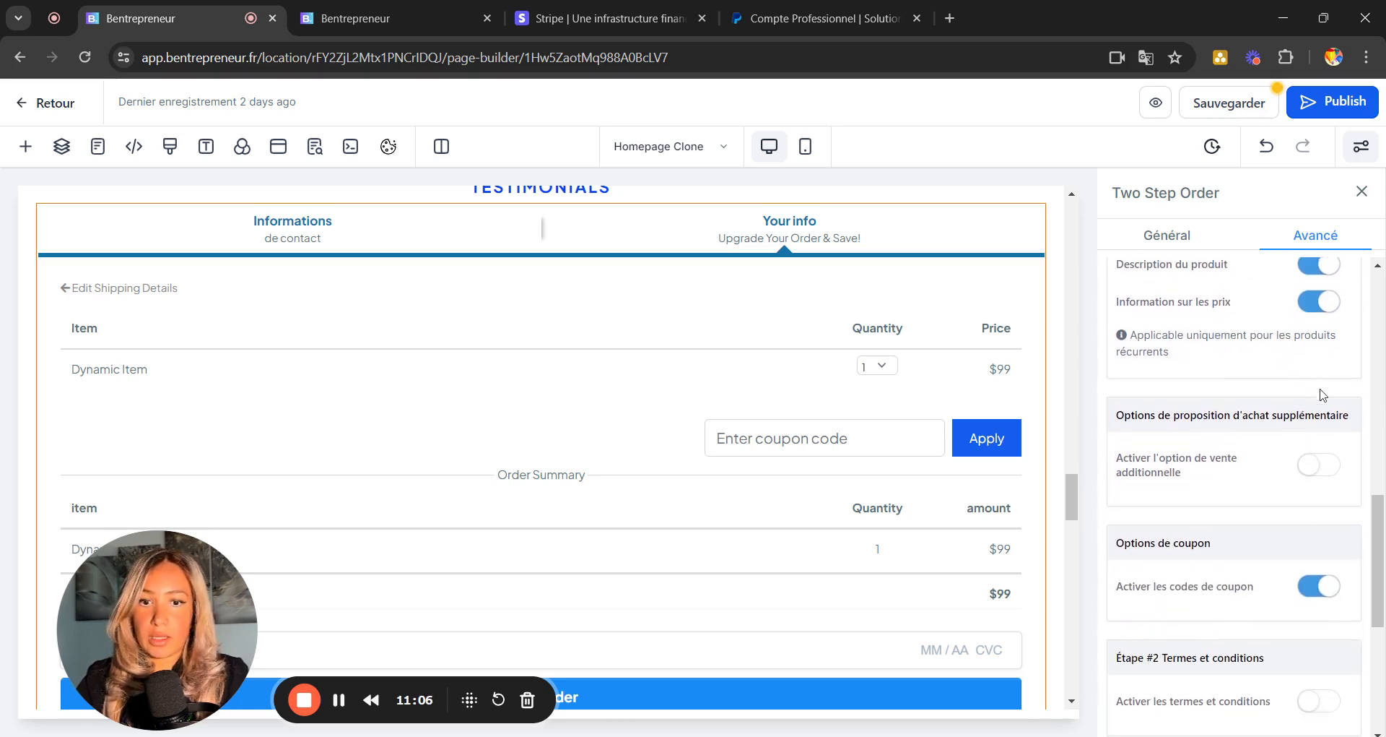
scroll(1266, 498, "down", 1)
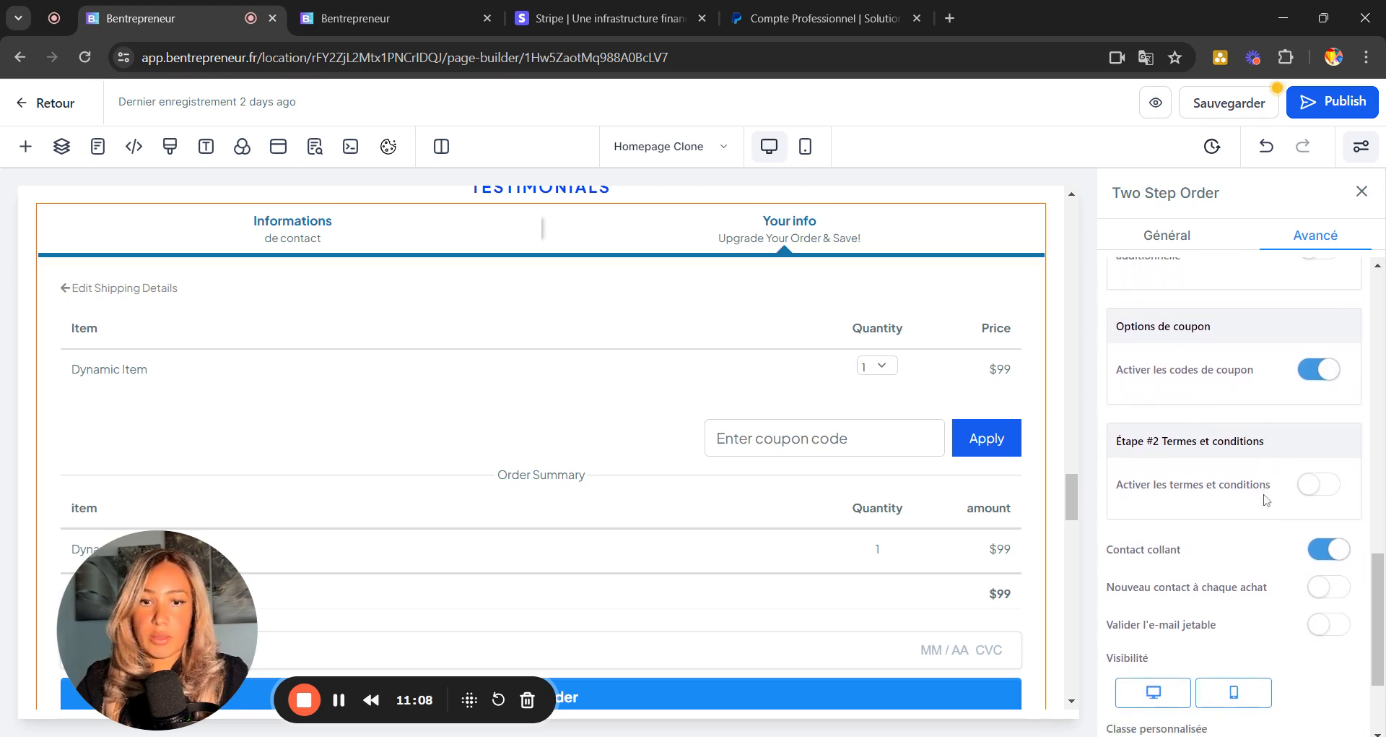
left_click(1313, 372)
left_click(1330, 372)
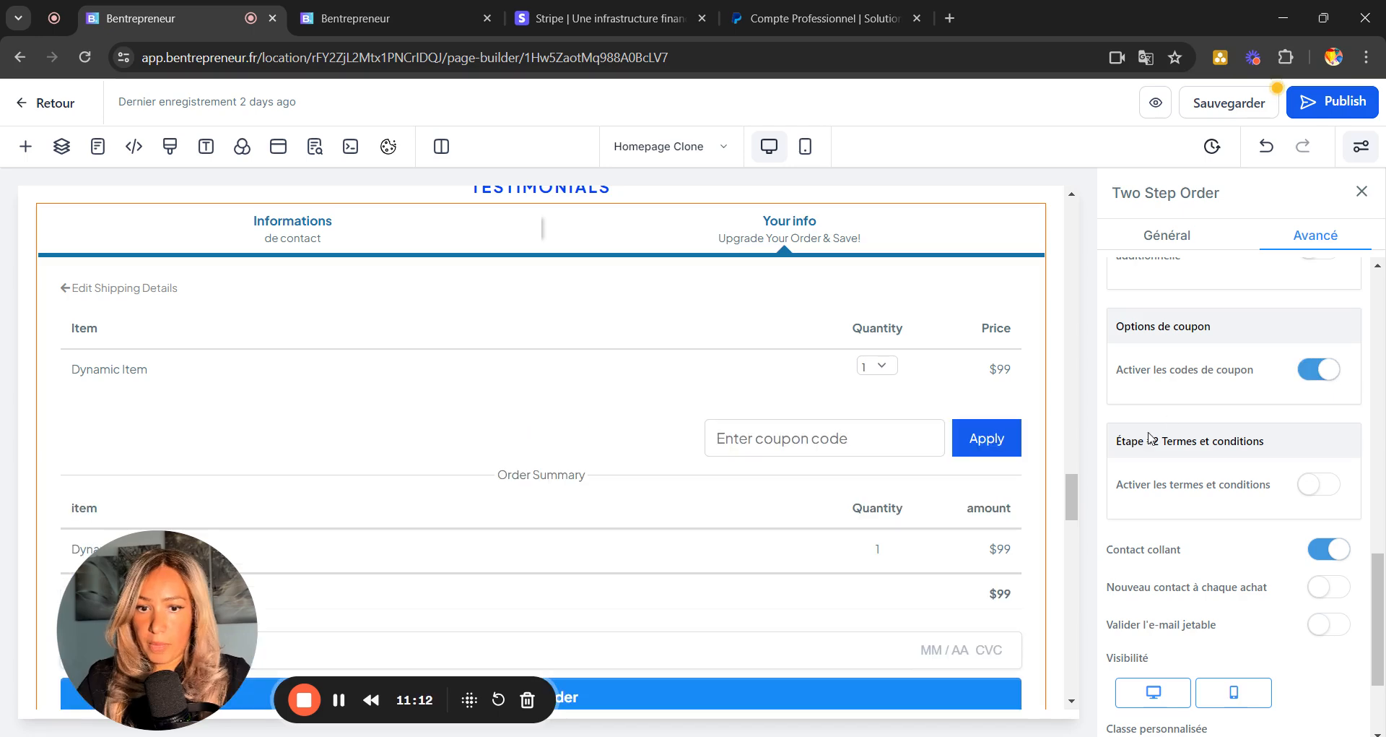
scroll(1257, 592, "down", 2)
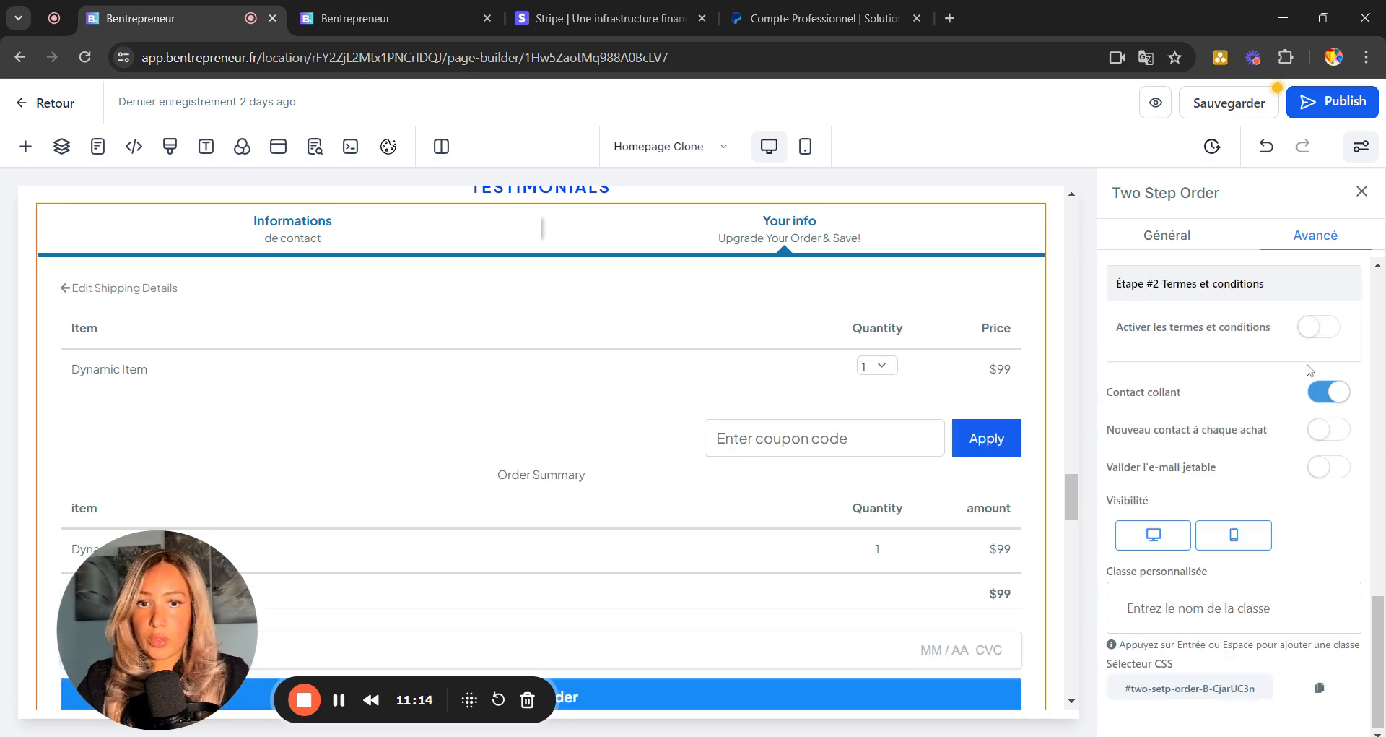
scroll(1310, 370, "up", 10)
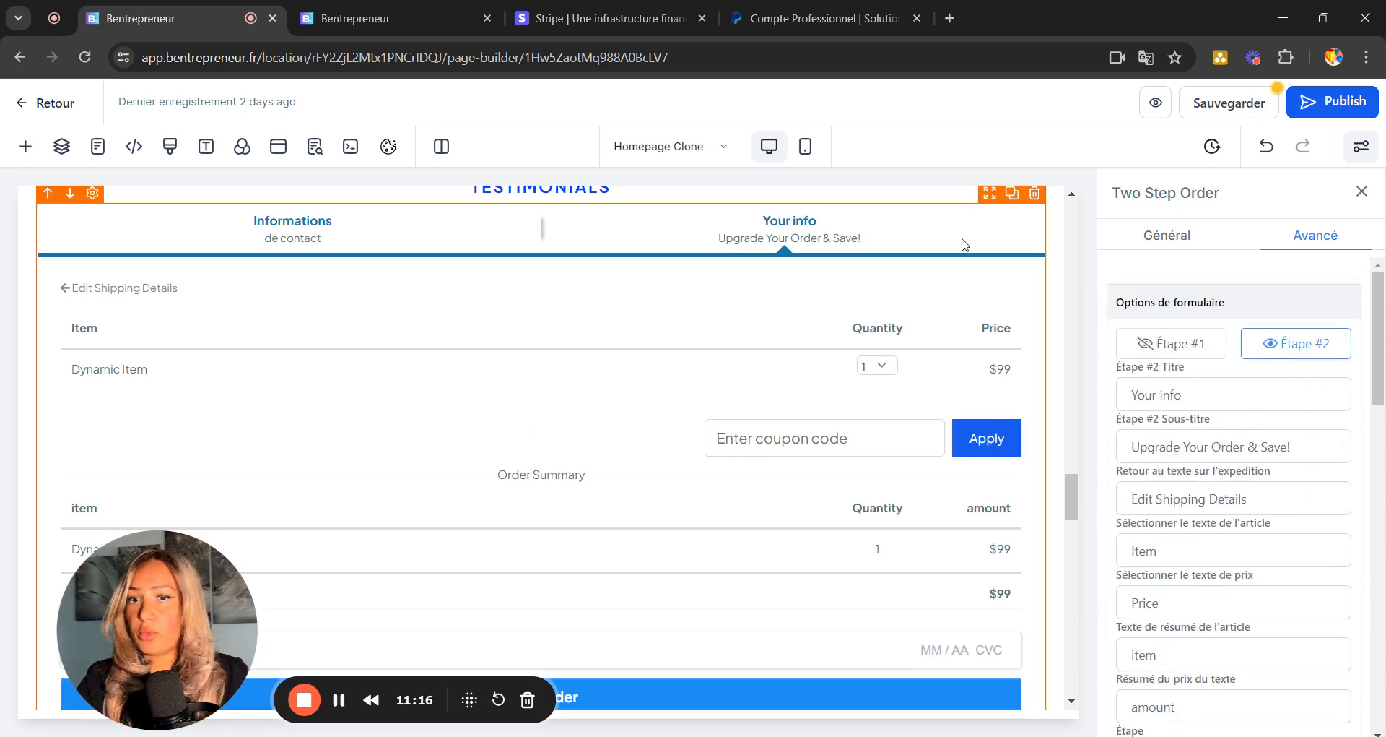
Save the page with Sauvegarder, dismissing the SEO metadata panel.
left_click(1257, 105)
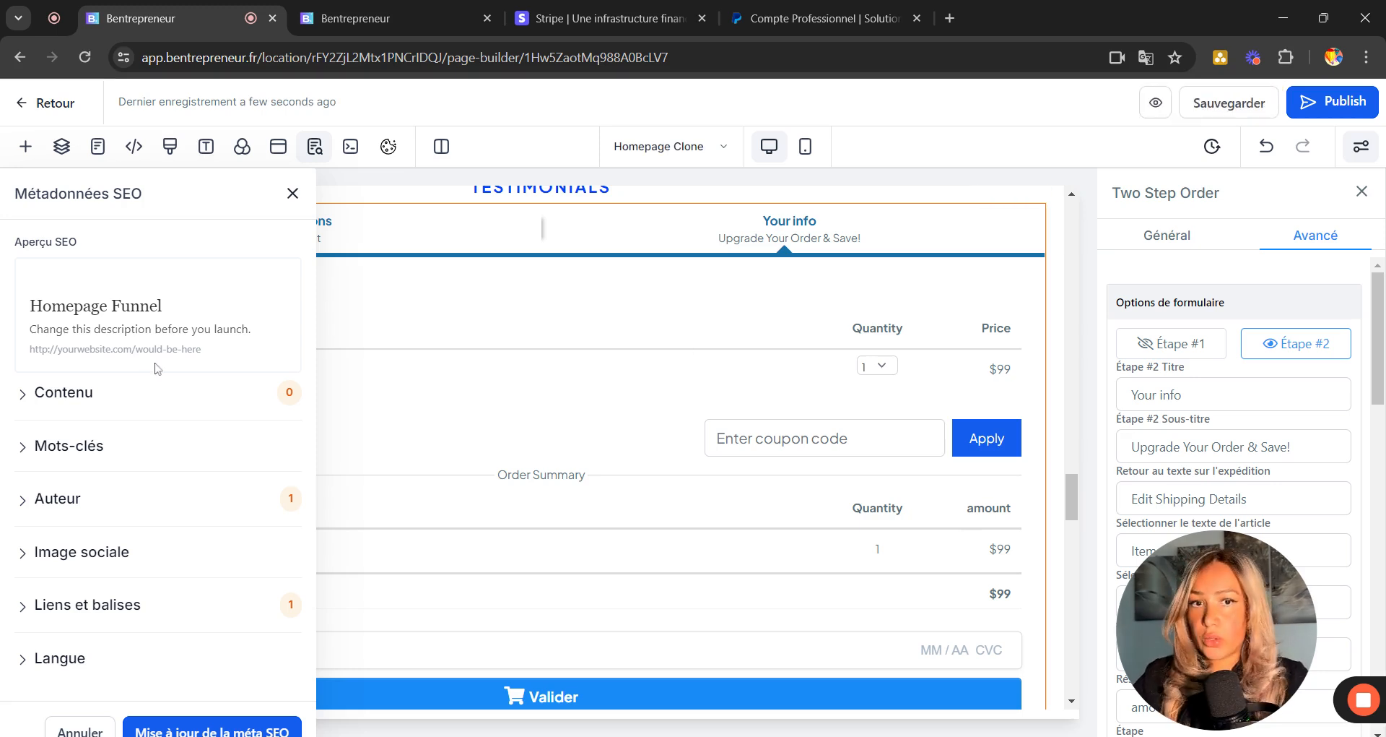
left_click(291, 194)
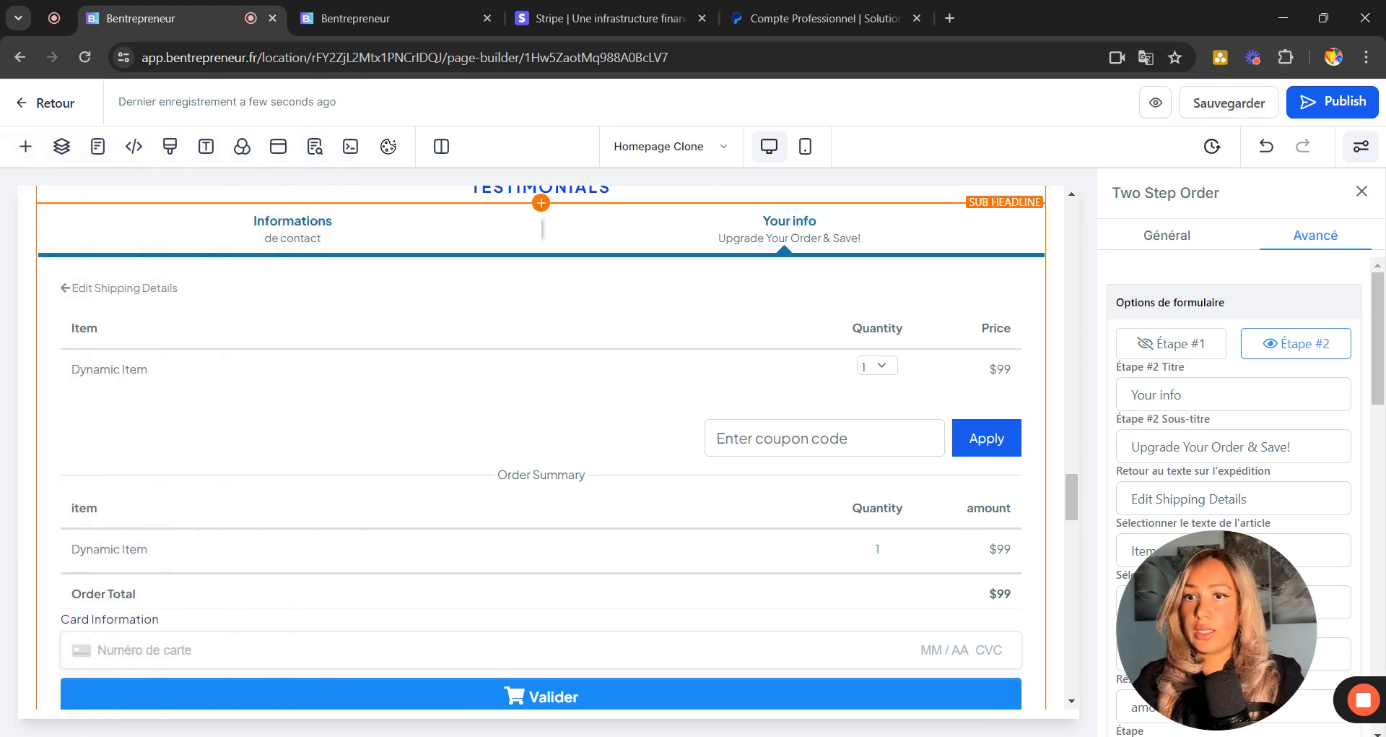
scroll(793, 388, "up", 3)
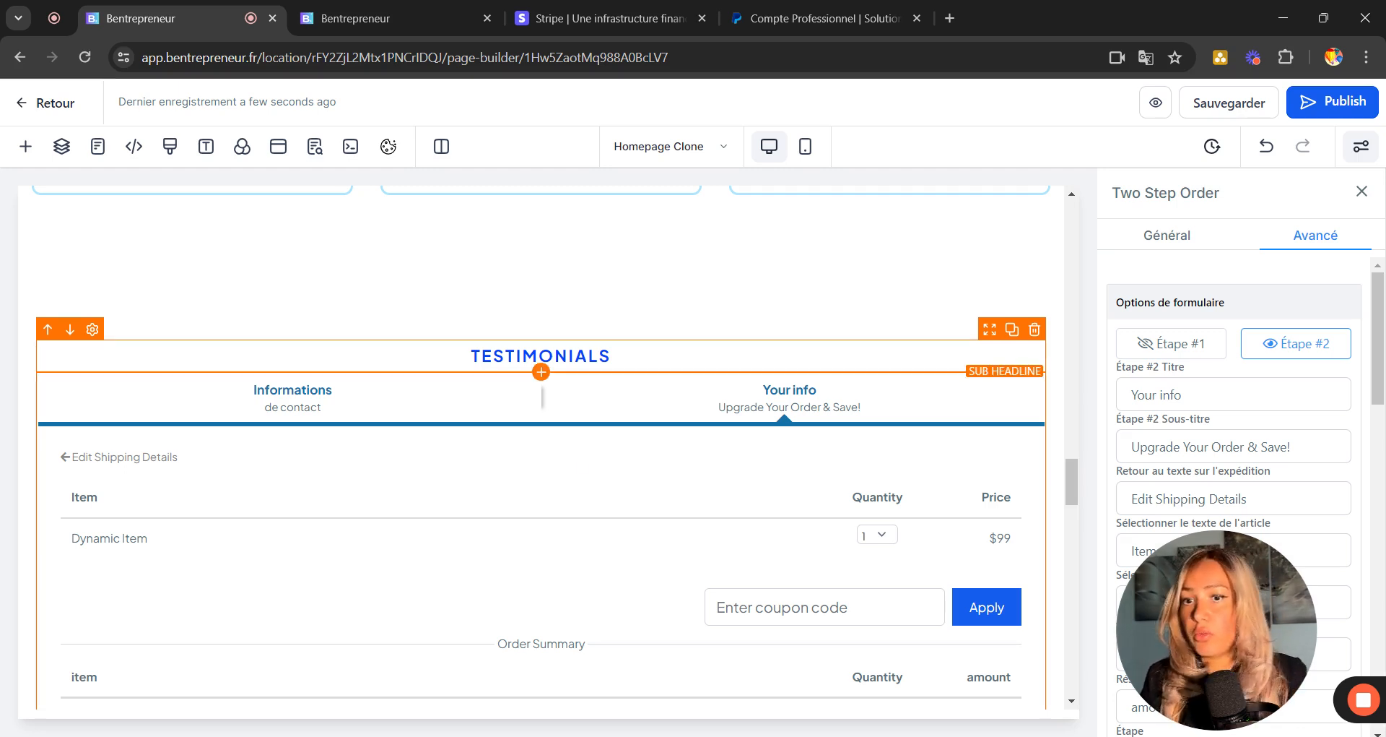
scroll(785, 428, "down", 3)
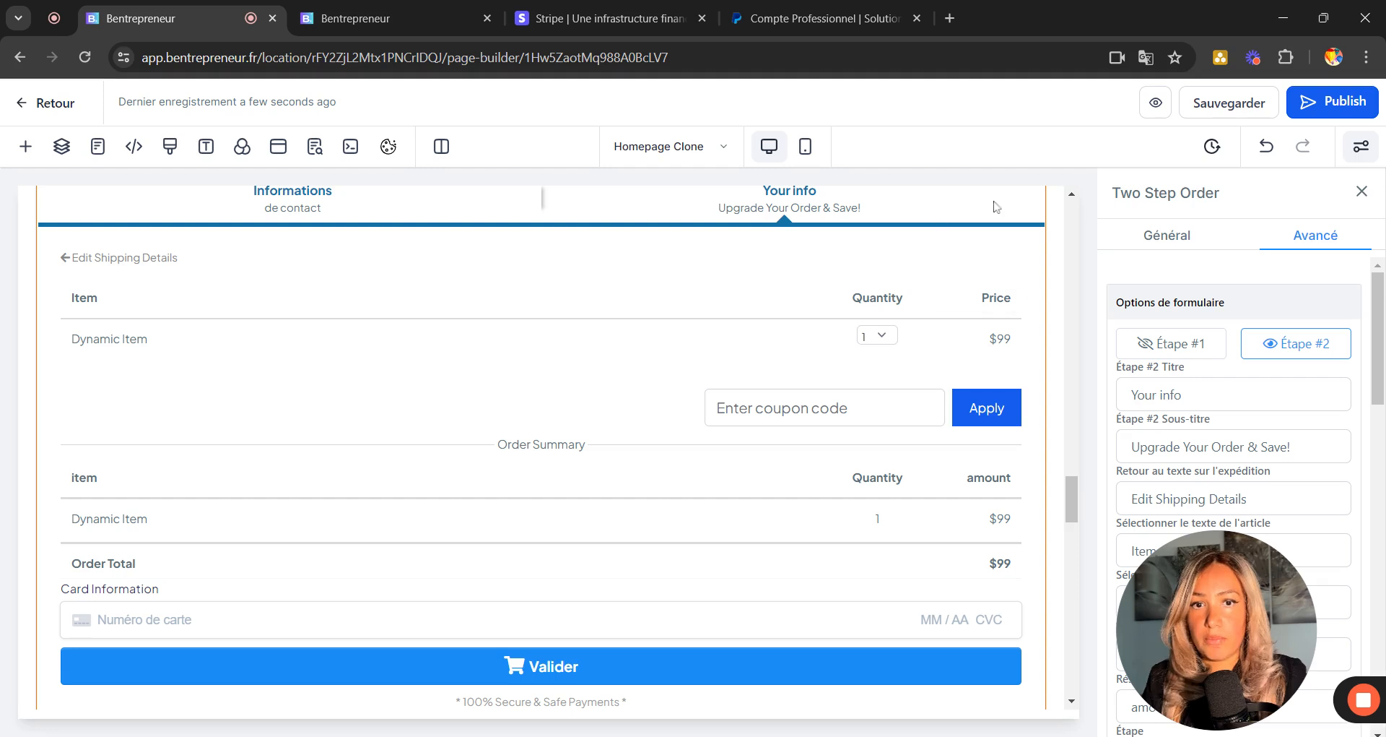
left_click(1233, 106)
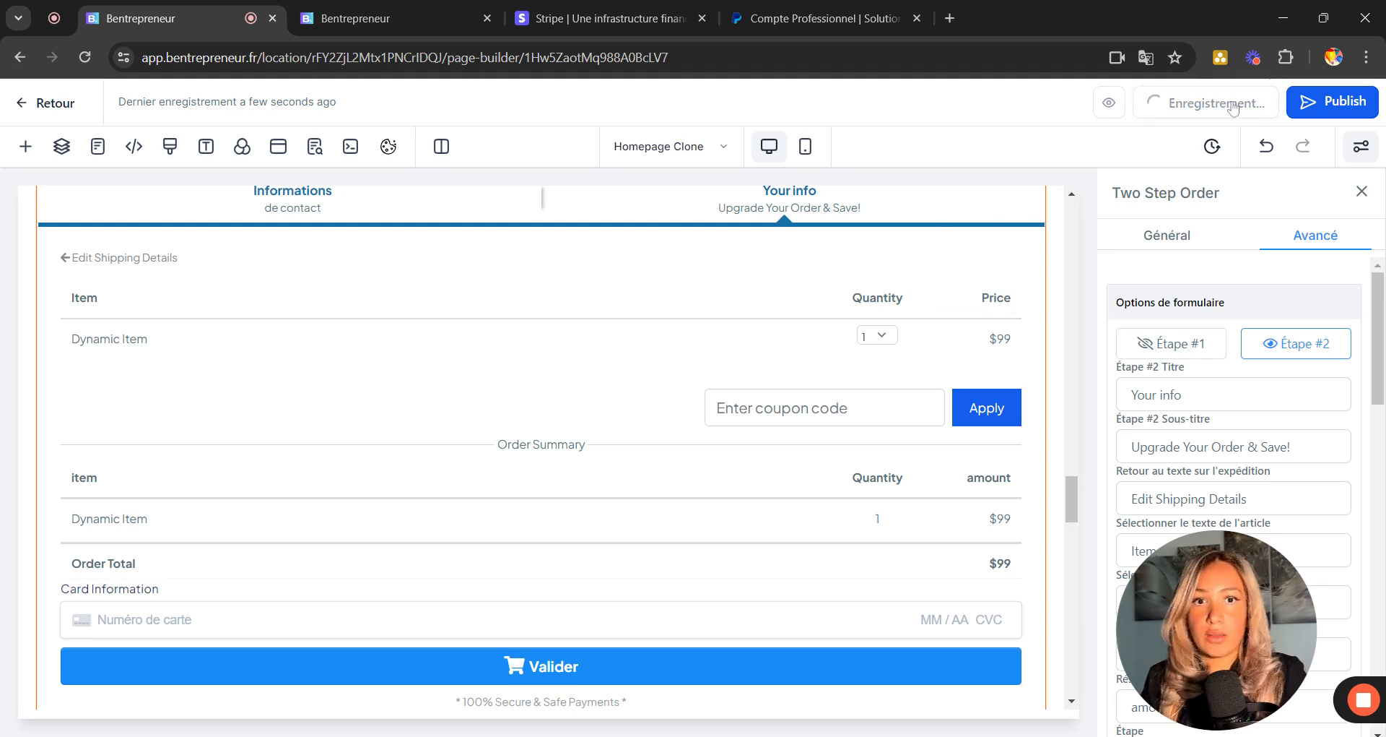
Back in the funnel overview, create a new step with page name 'Page de paiement'.
left_click(41, 105)
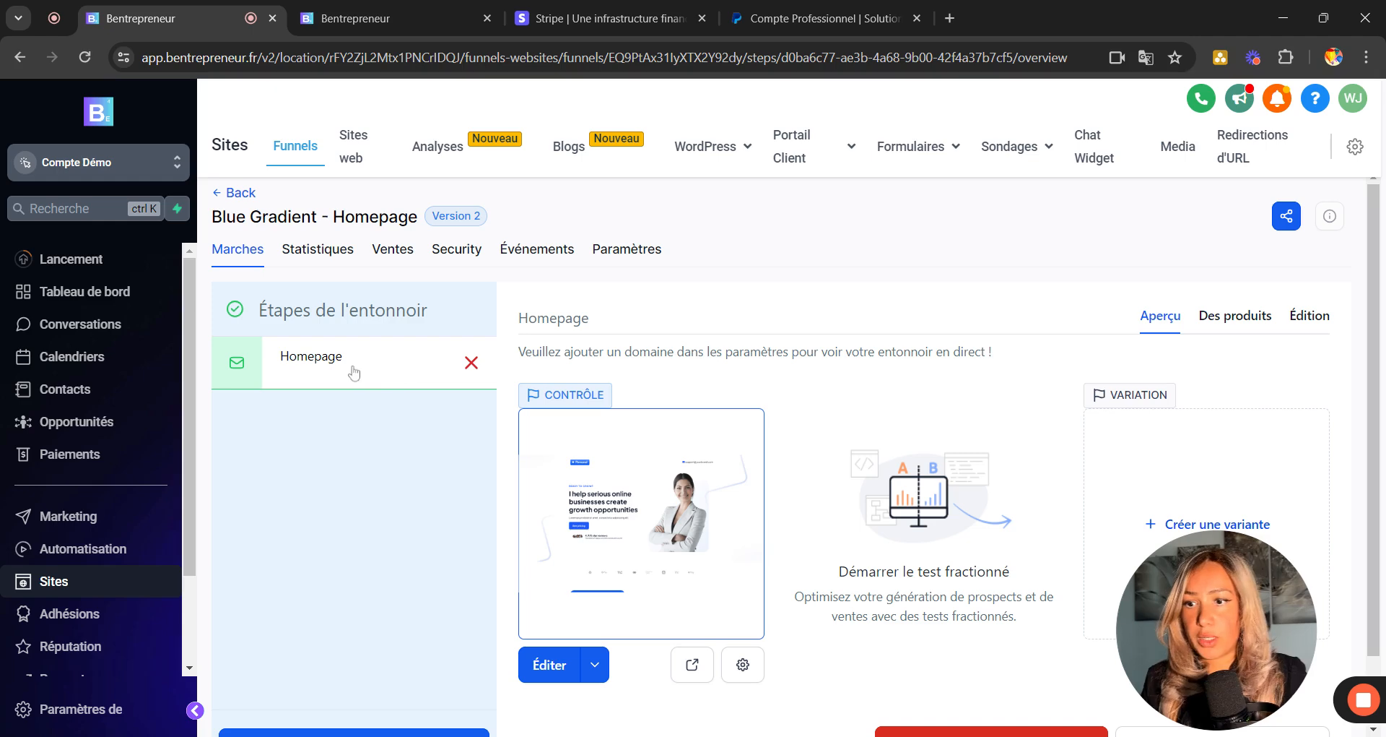
scroll(788, 459, "down", 1)
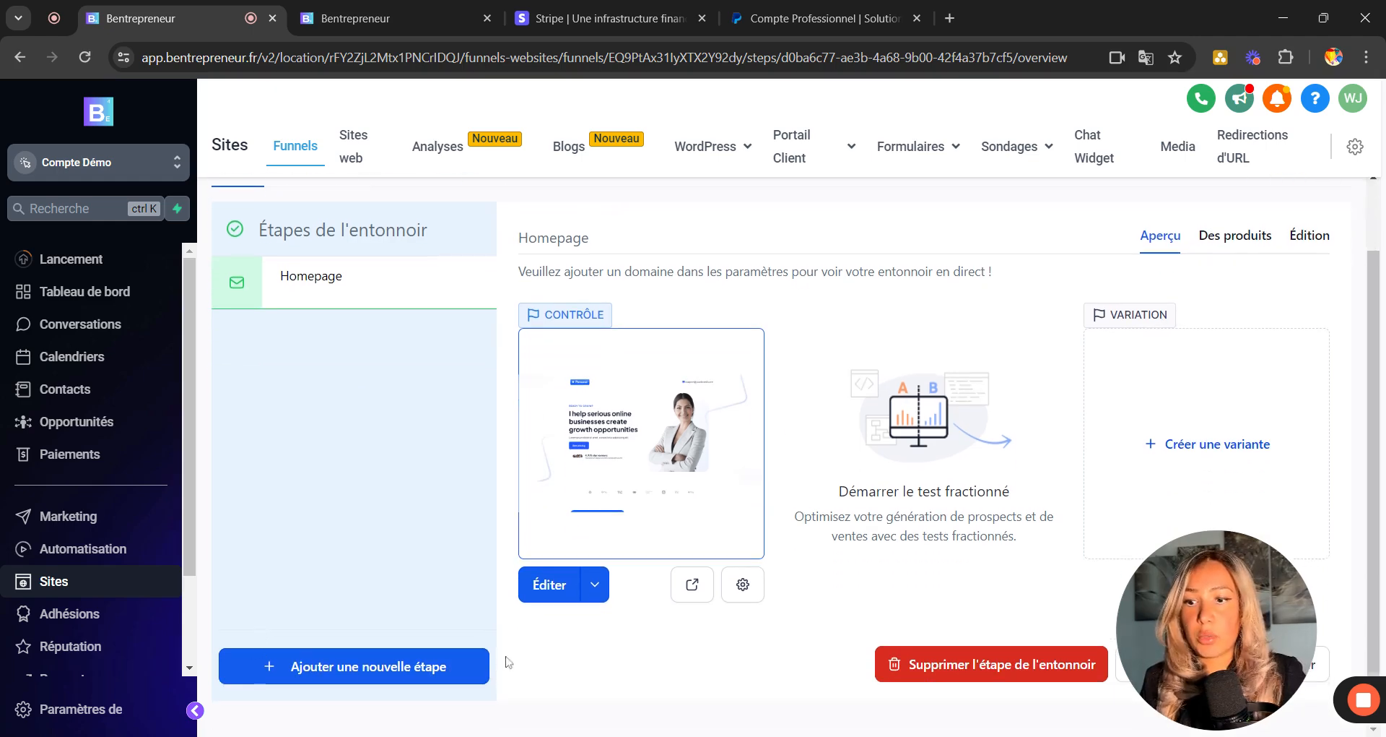
left_click(349, 669)
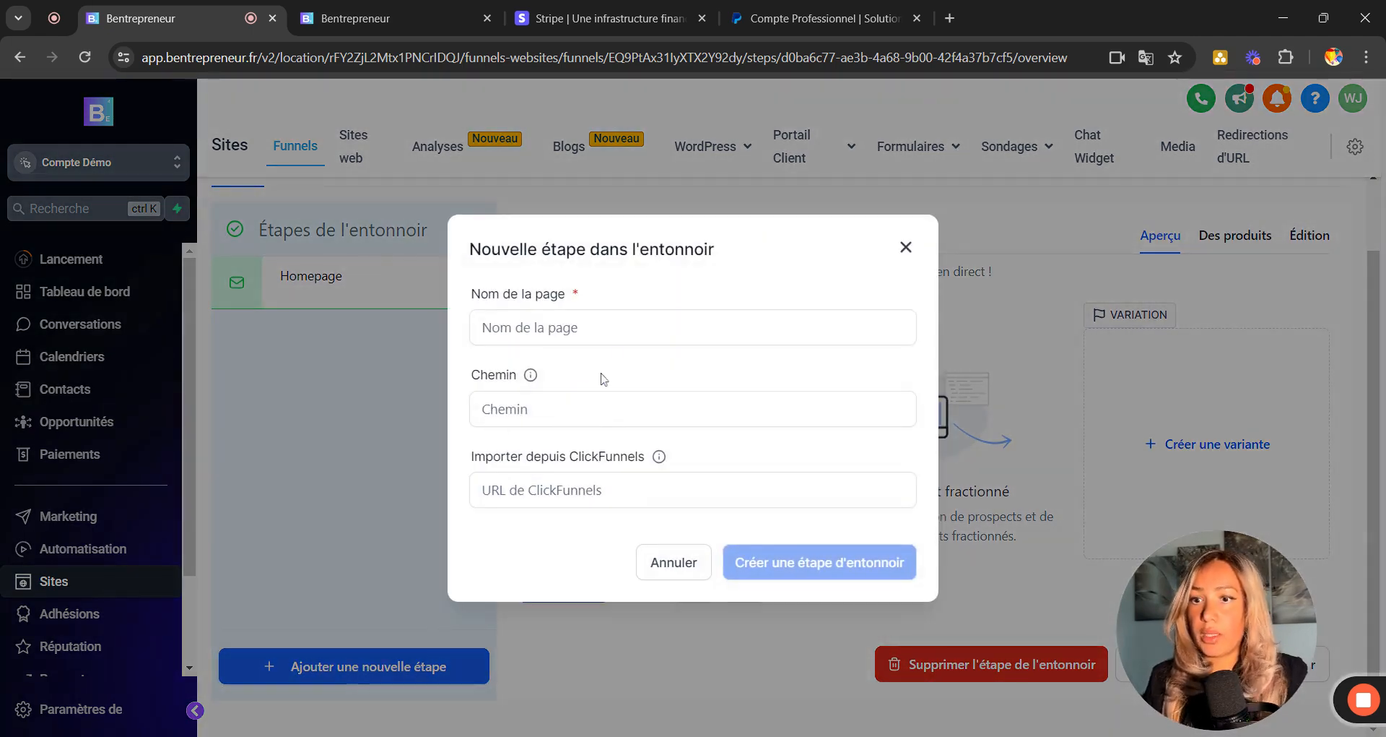
left_click(482, 327)
type("Page de paiement")
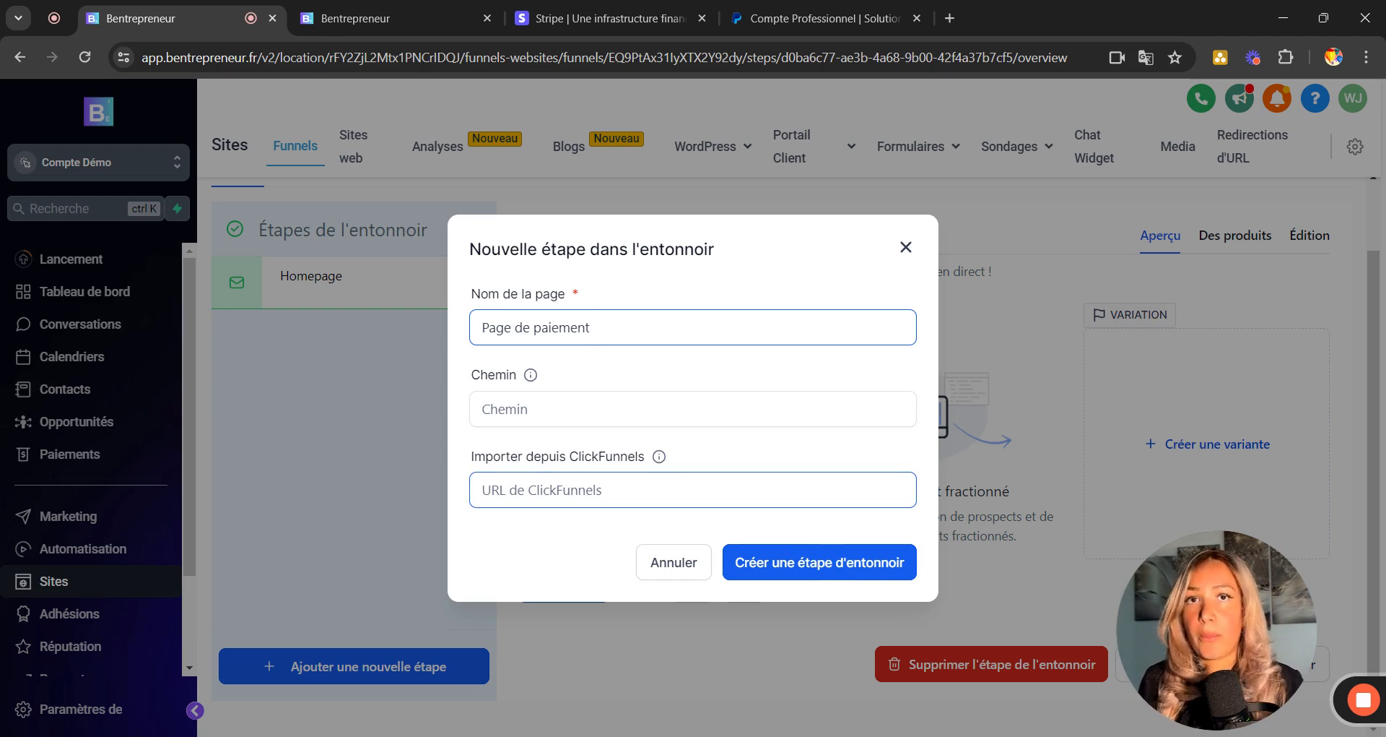
left_click(814, 567)
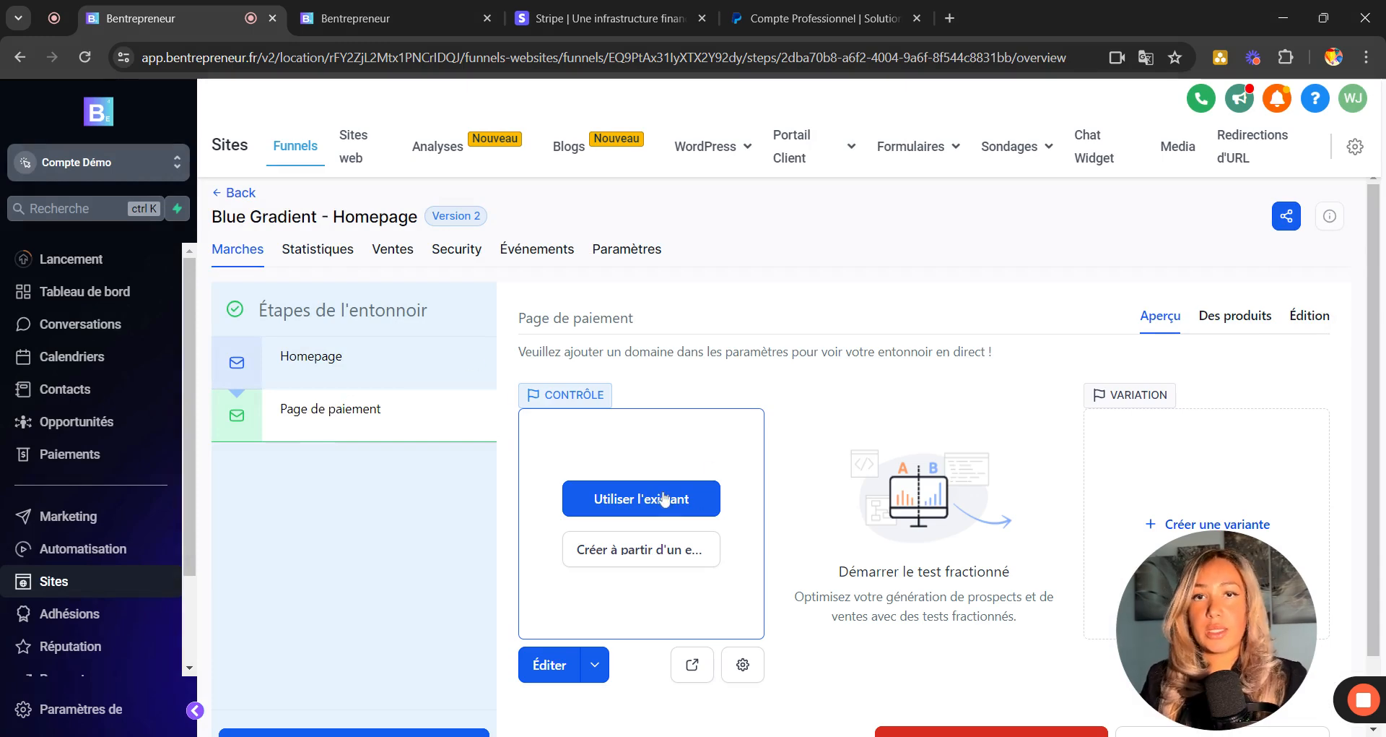
Skip importing an existing page and start a blank design for the Page de paiement step.
scroll(783, 520, "down", 1)
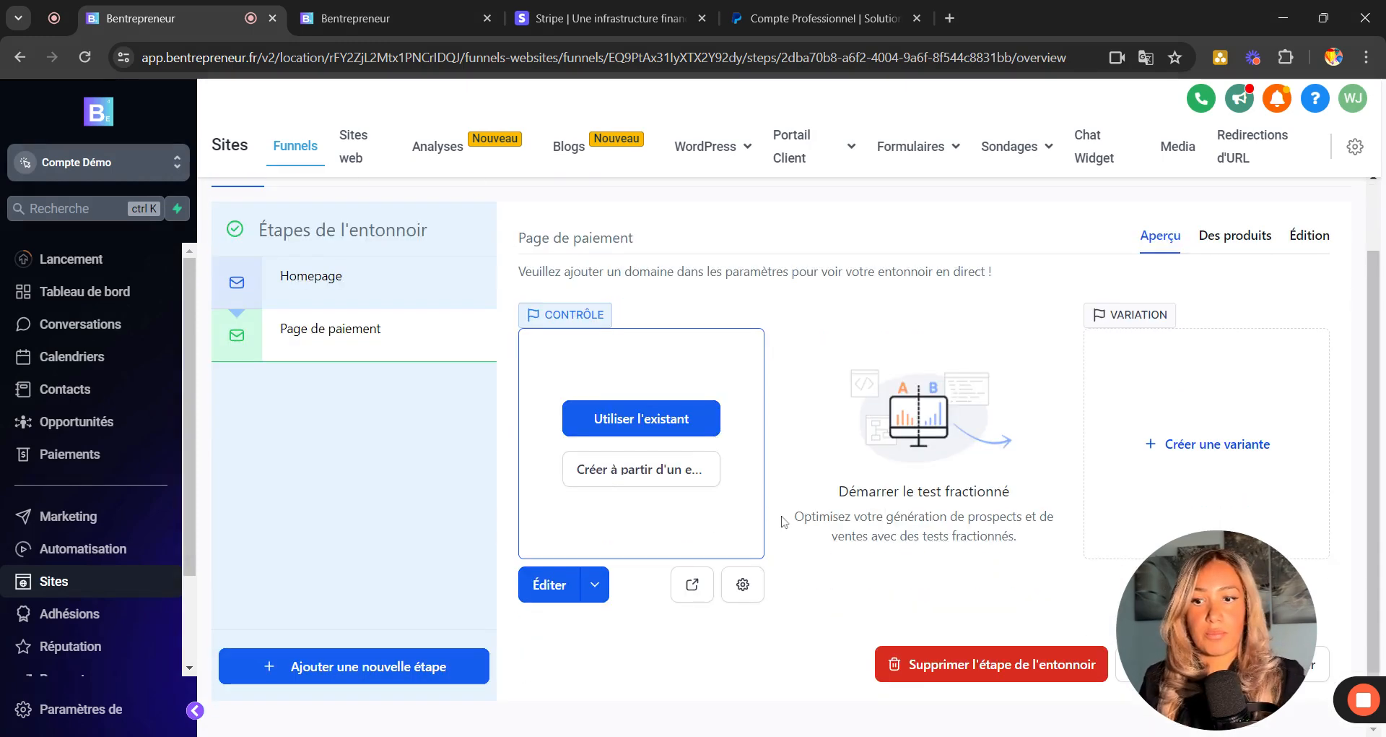
left_click(630, 436)
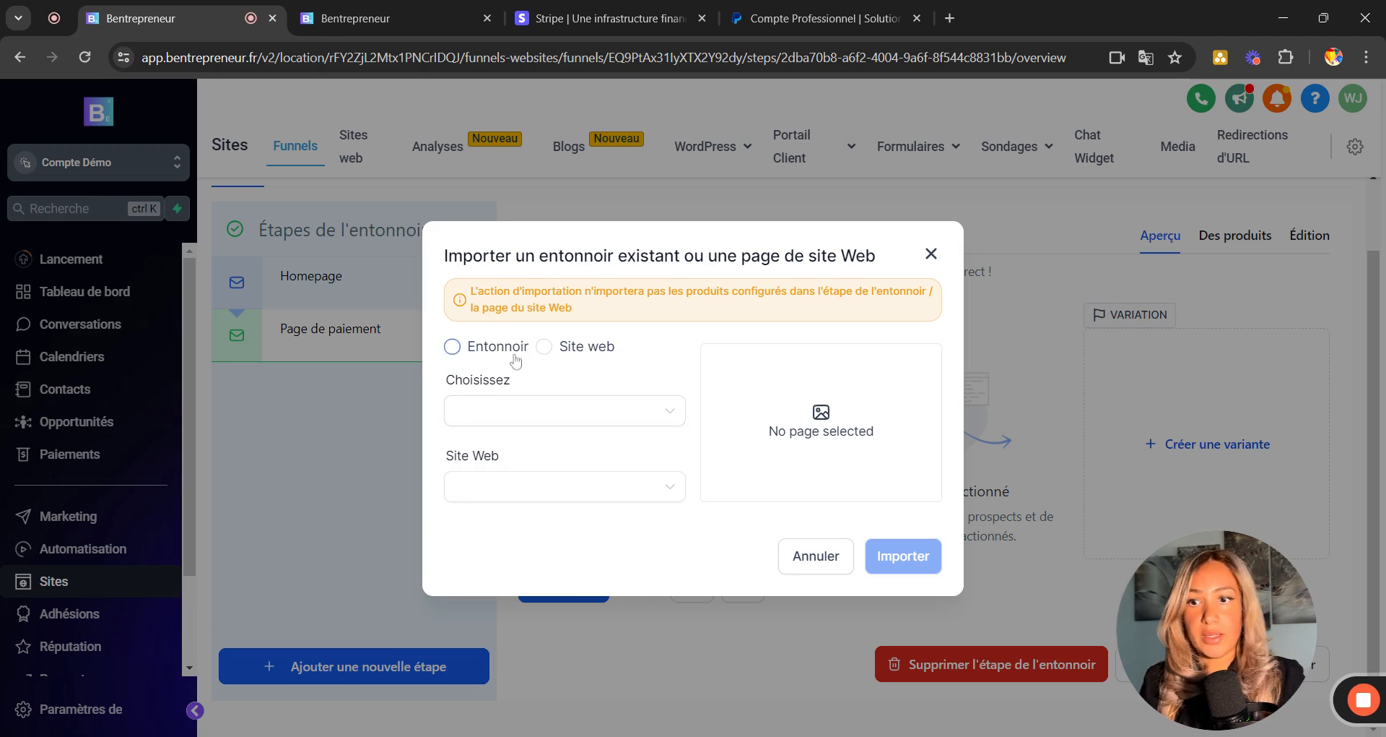
left_click(523, 412)
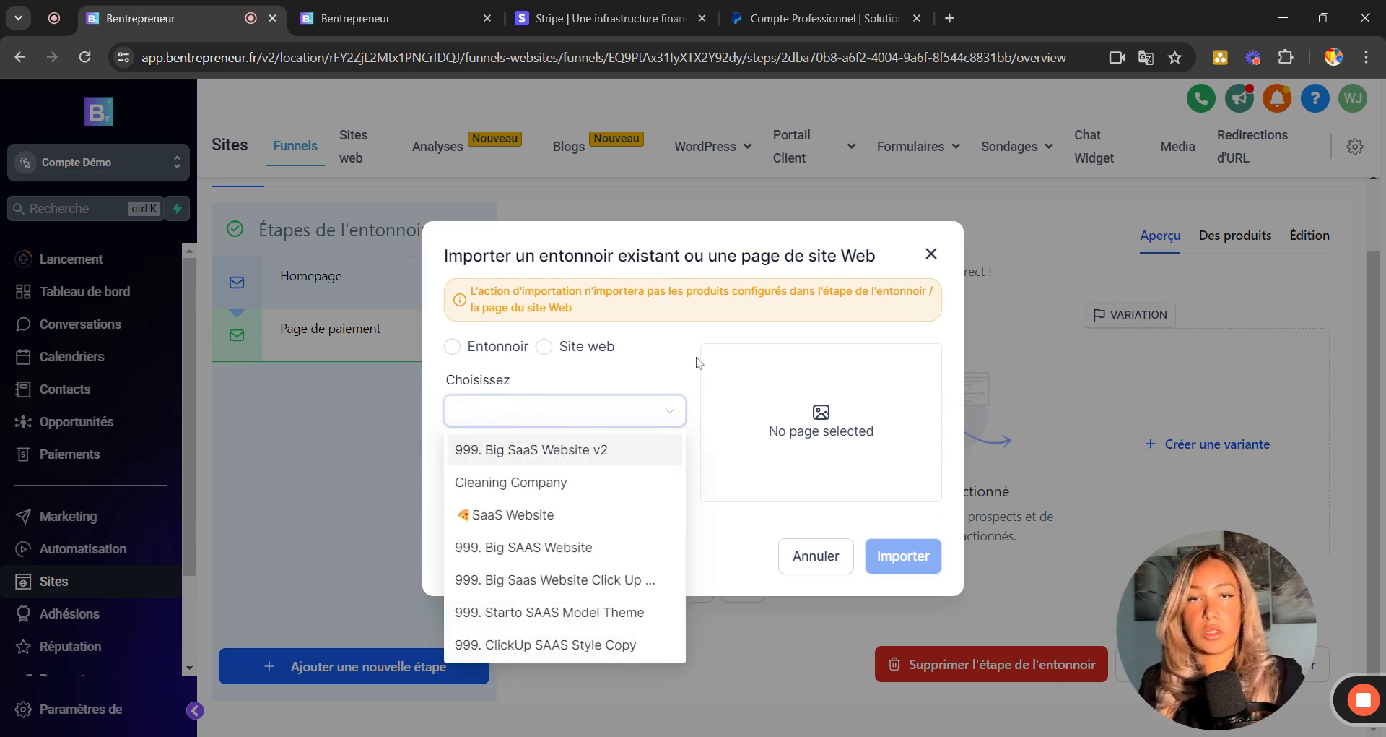
left_click(658, 379)
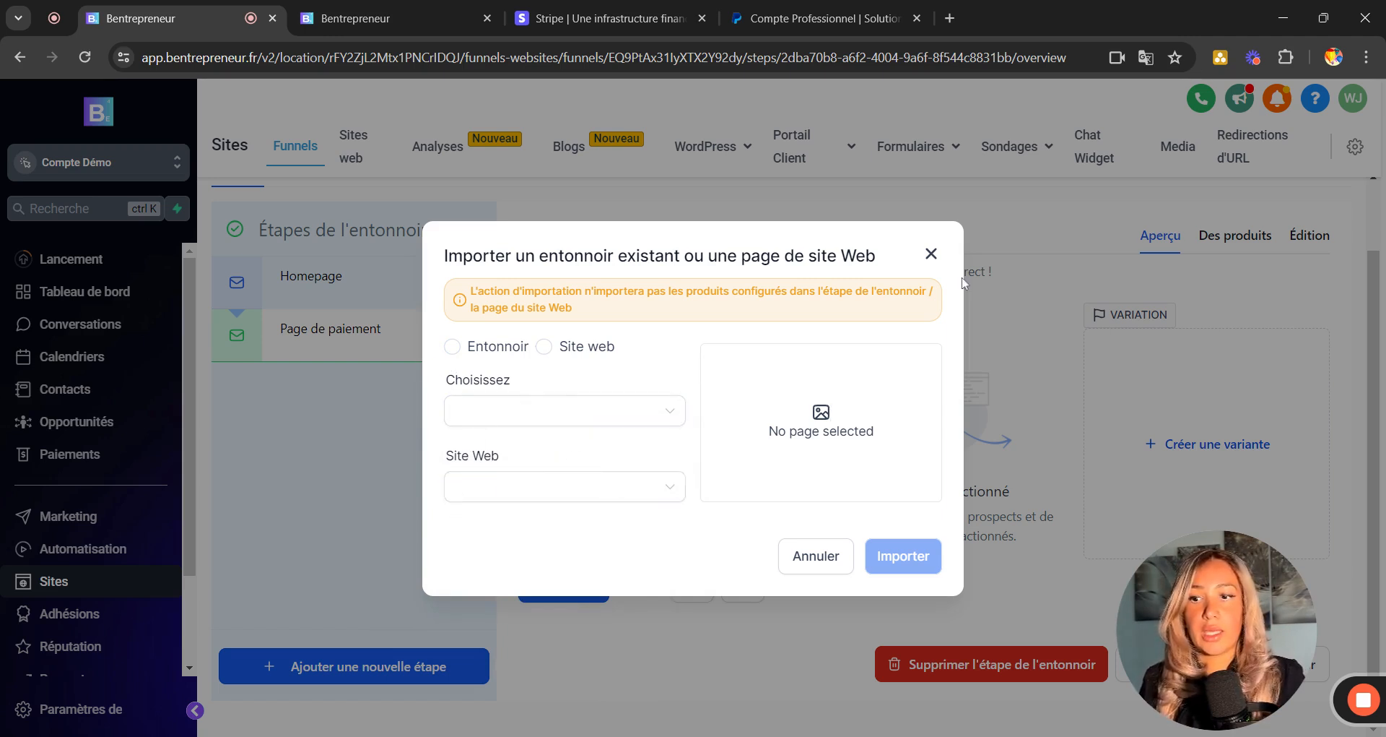
left_click(931, 253)
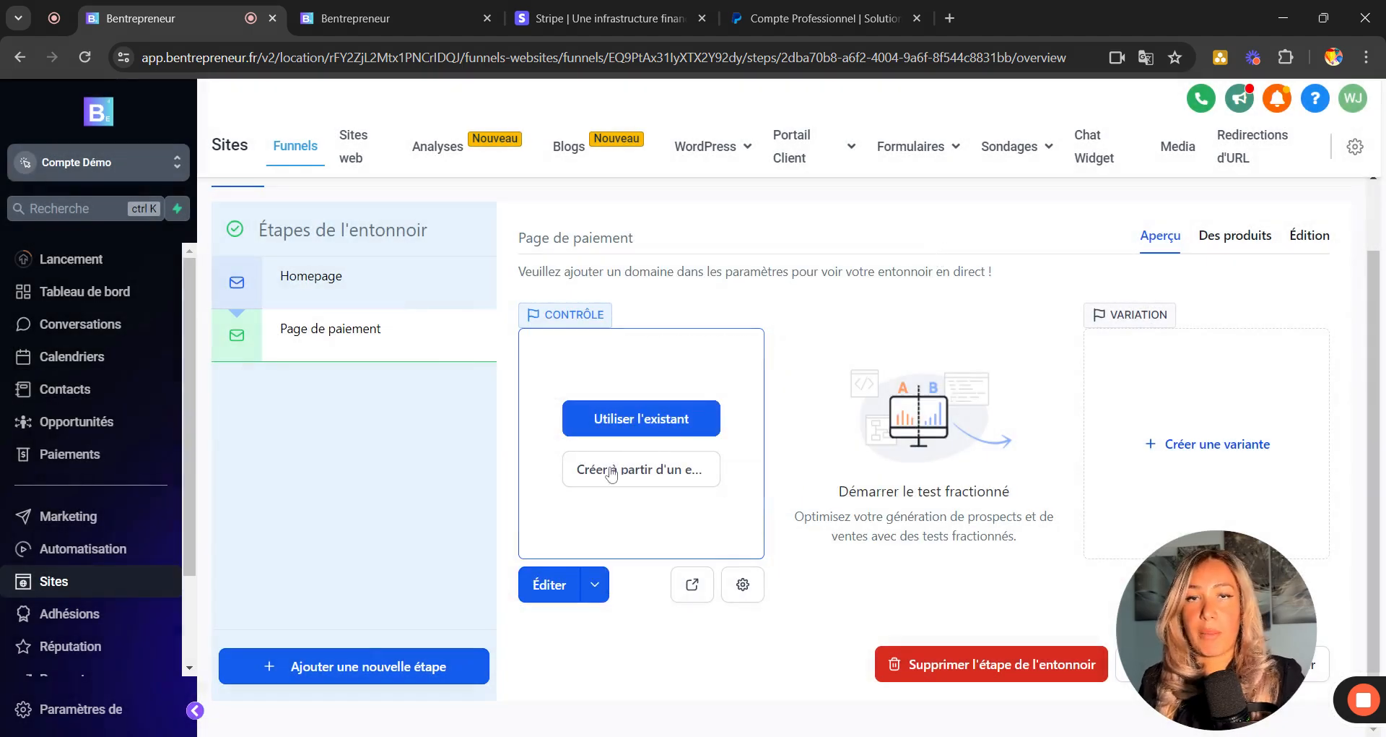
left_click(611, 471)
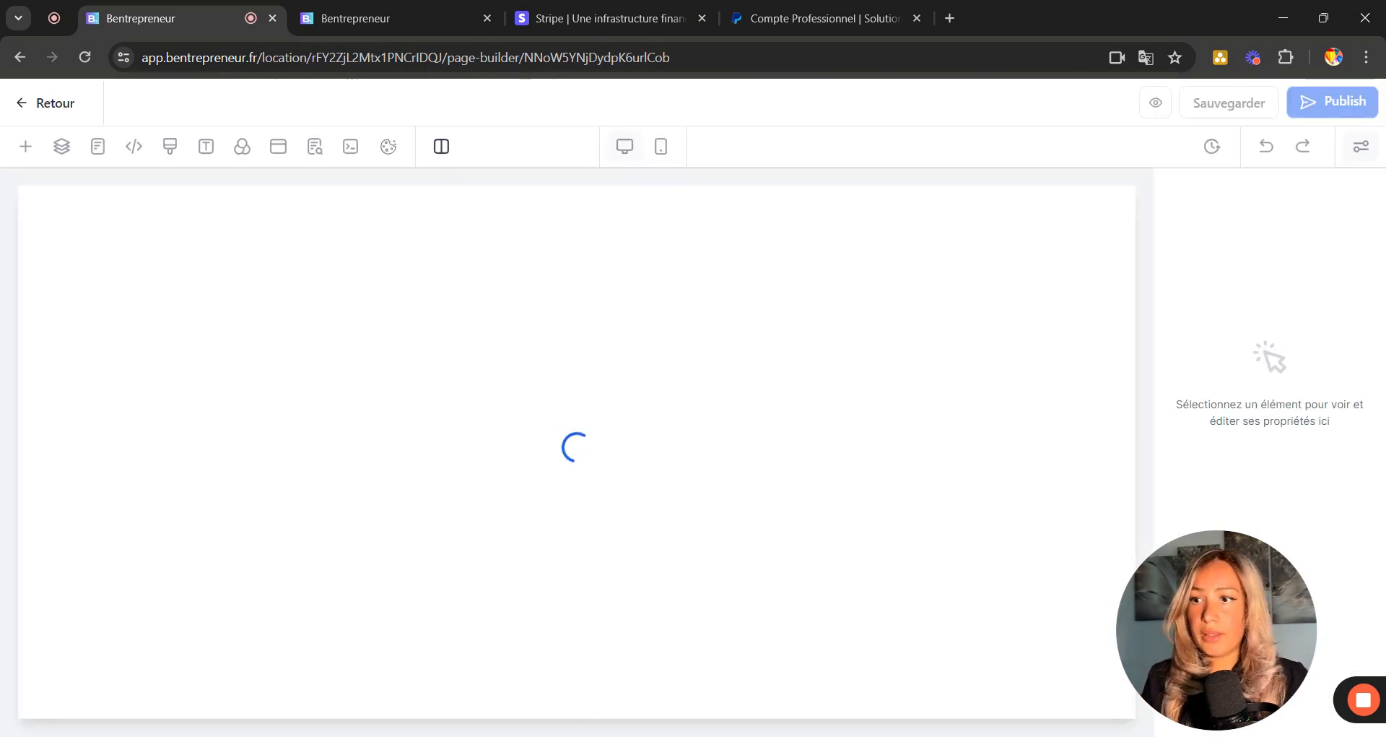
Add two Pleine largeur sections to the empty payment page.
left_click(23, 148)
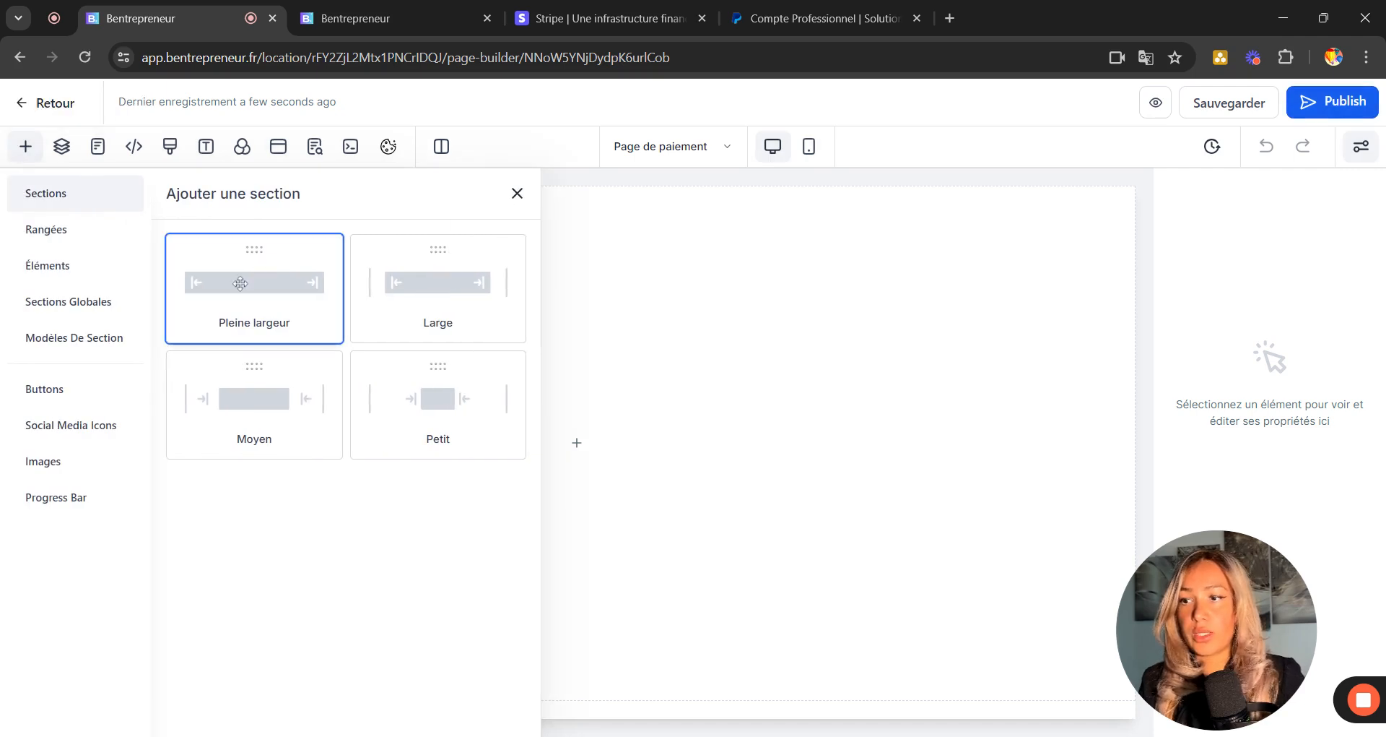
left_click_drag(241, 284, 655, 259)
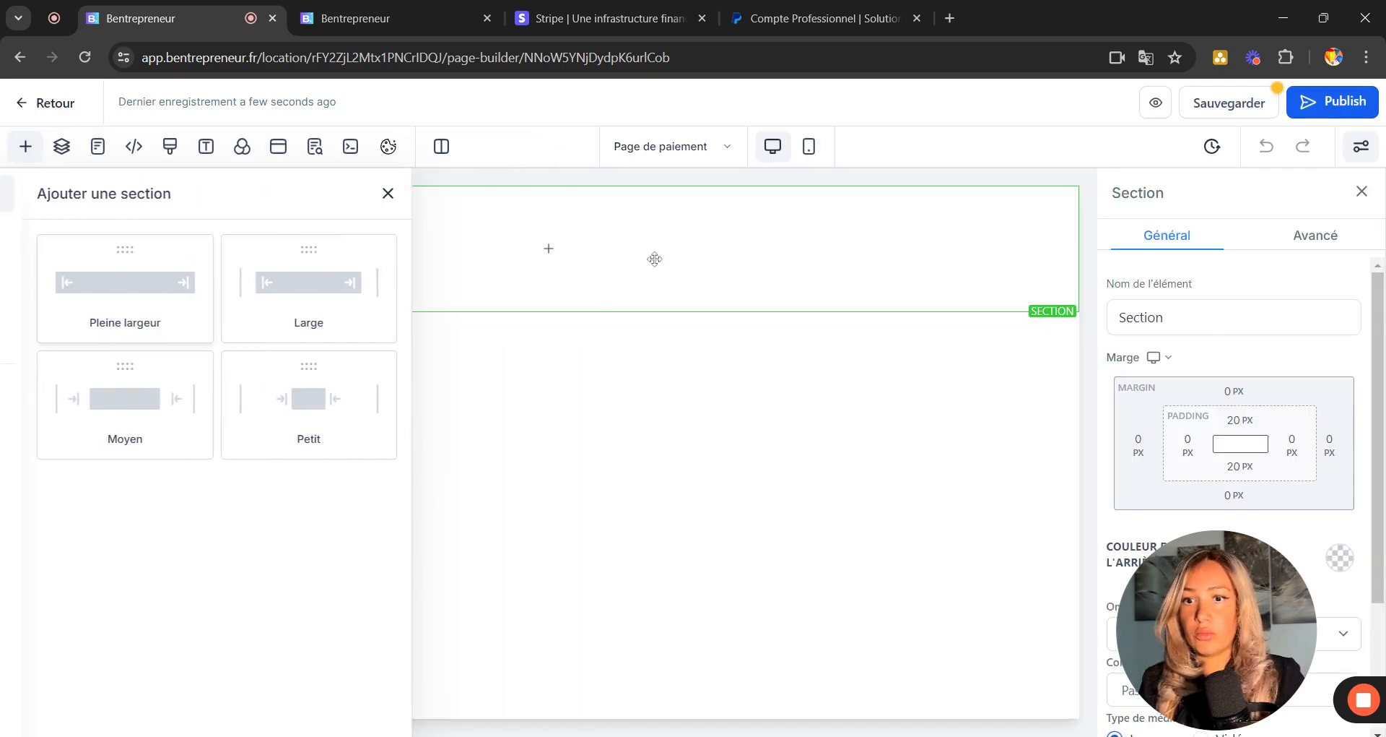
left_click(25, 147)
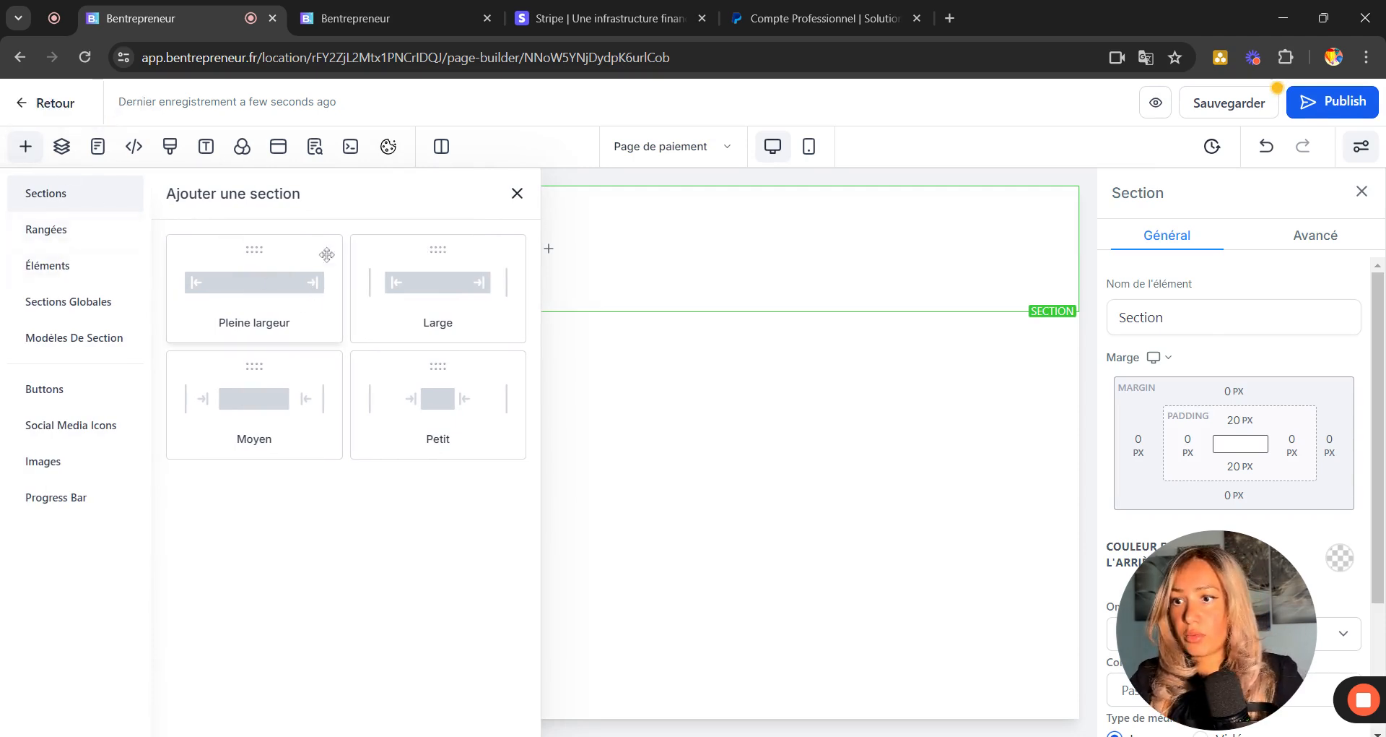
left_click_drag(247, 284, 660, 371)
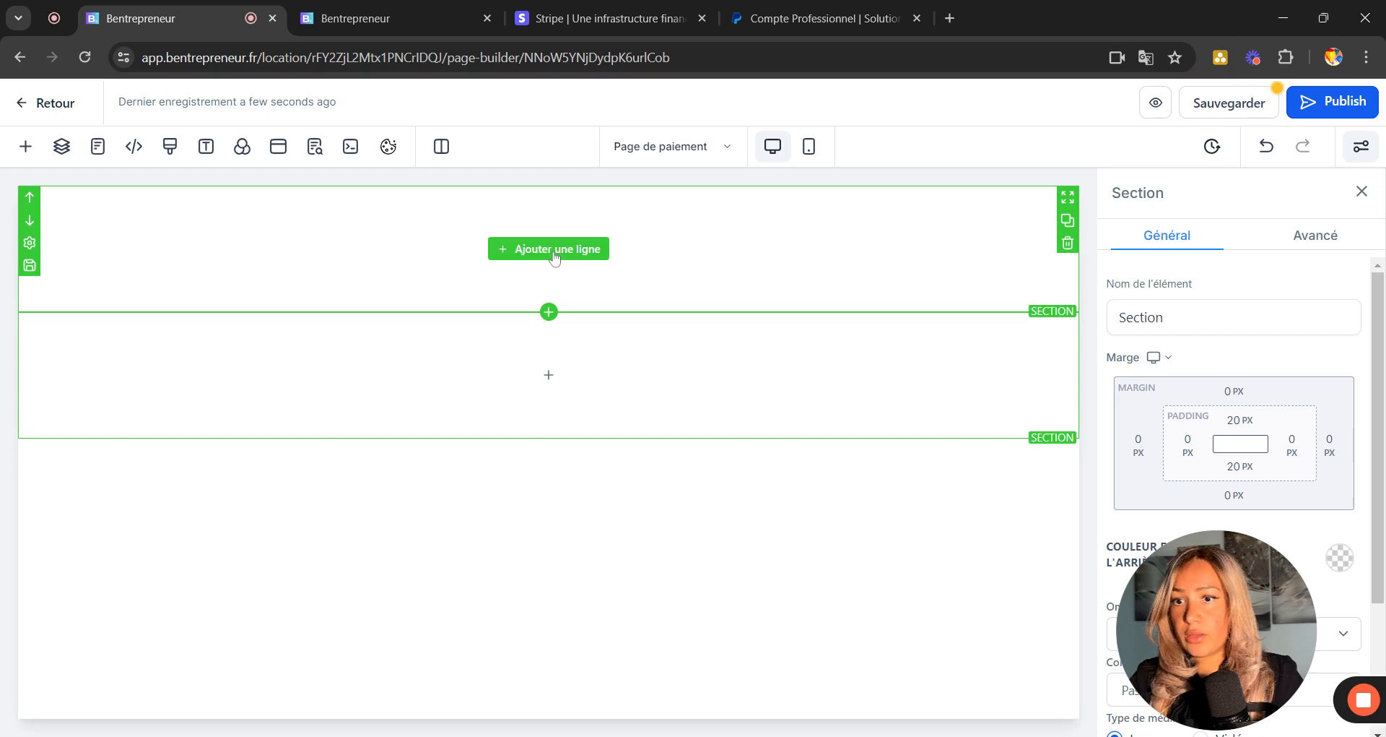
Put a 1 colonne row in the first section and drop an Image element into it.
left_click(571, 251)
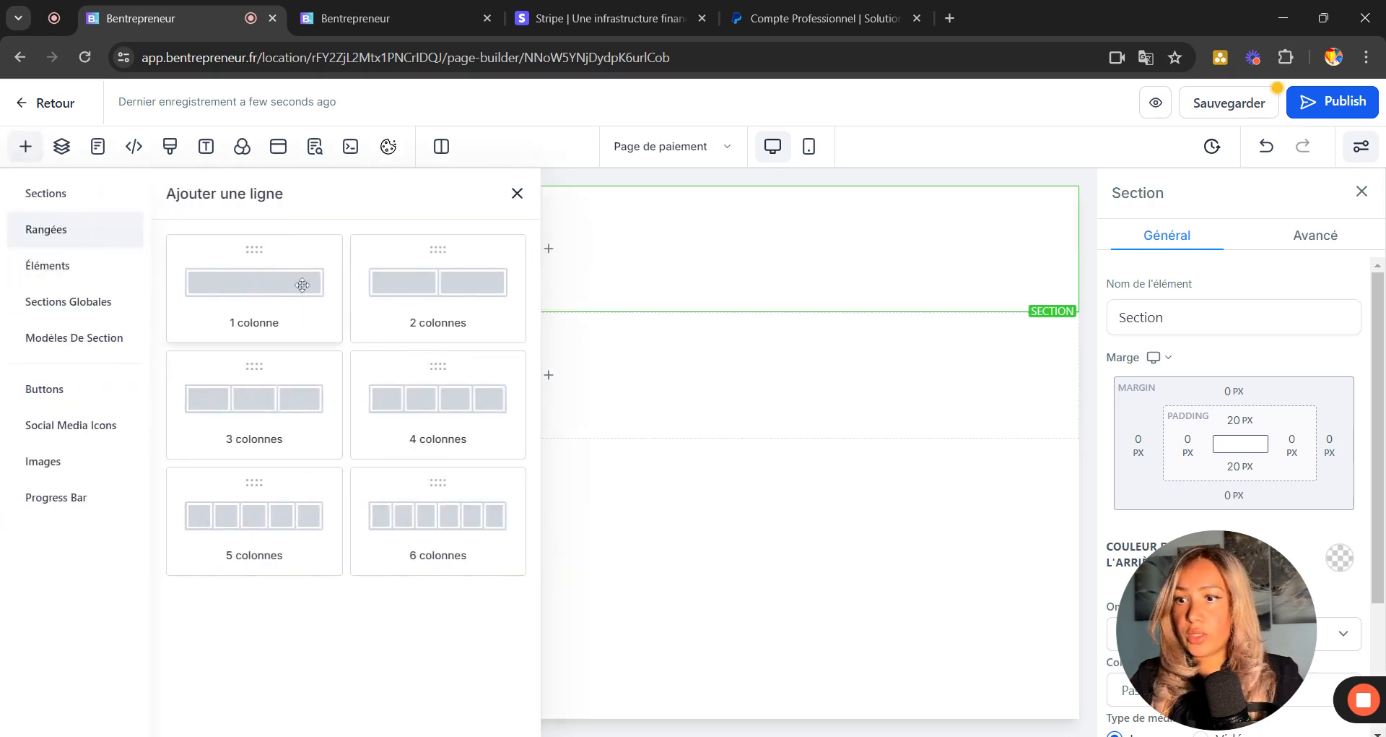
left_click_drag(254, 283, 618, 269)
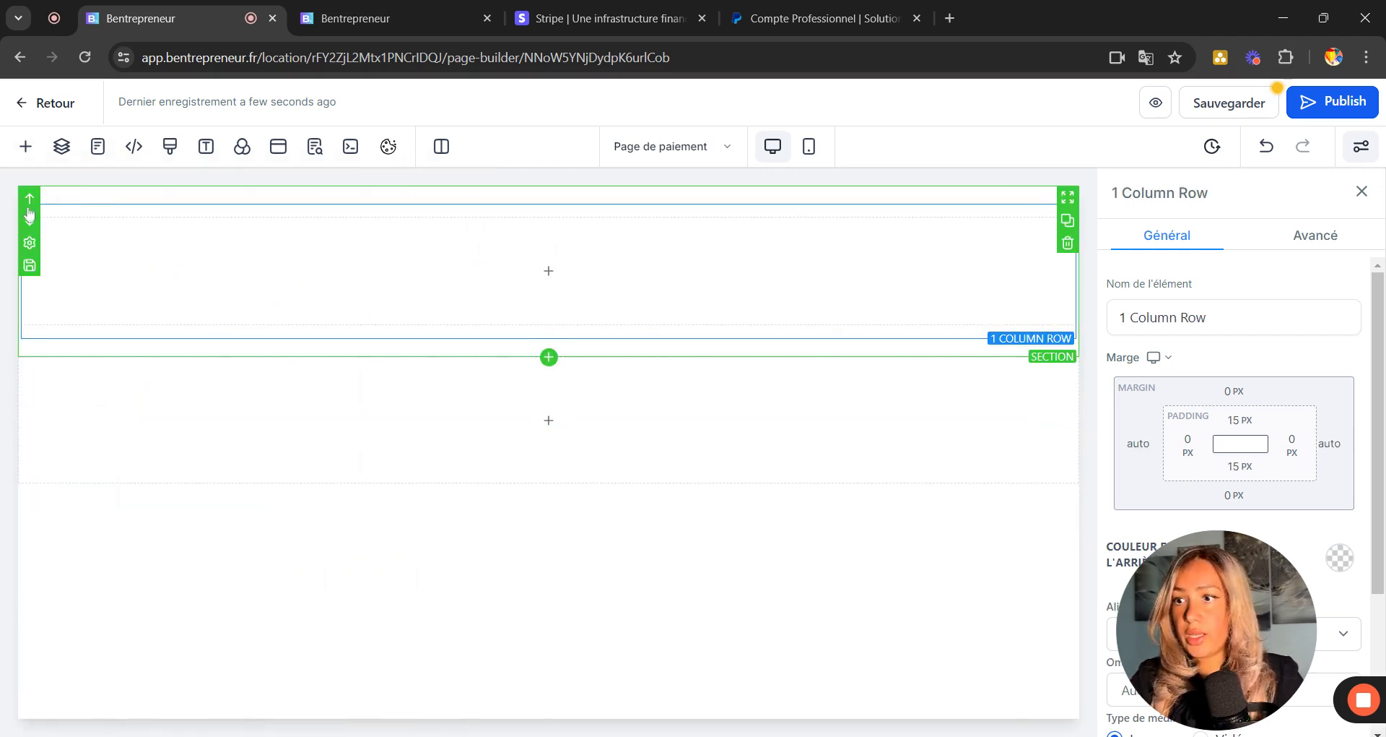
left_click(532, 272)
left_click(462, 250)
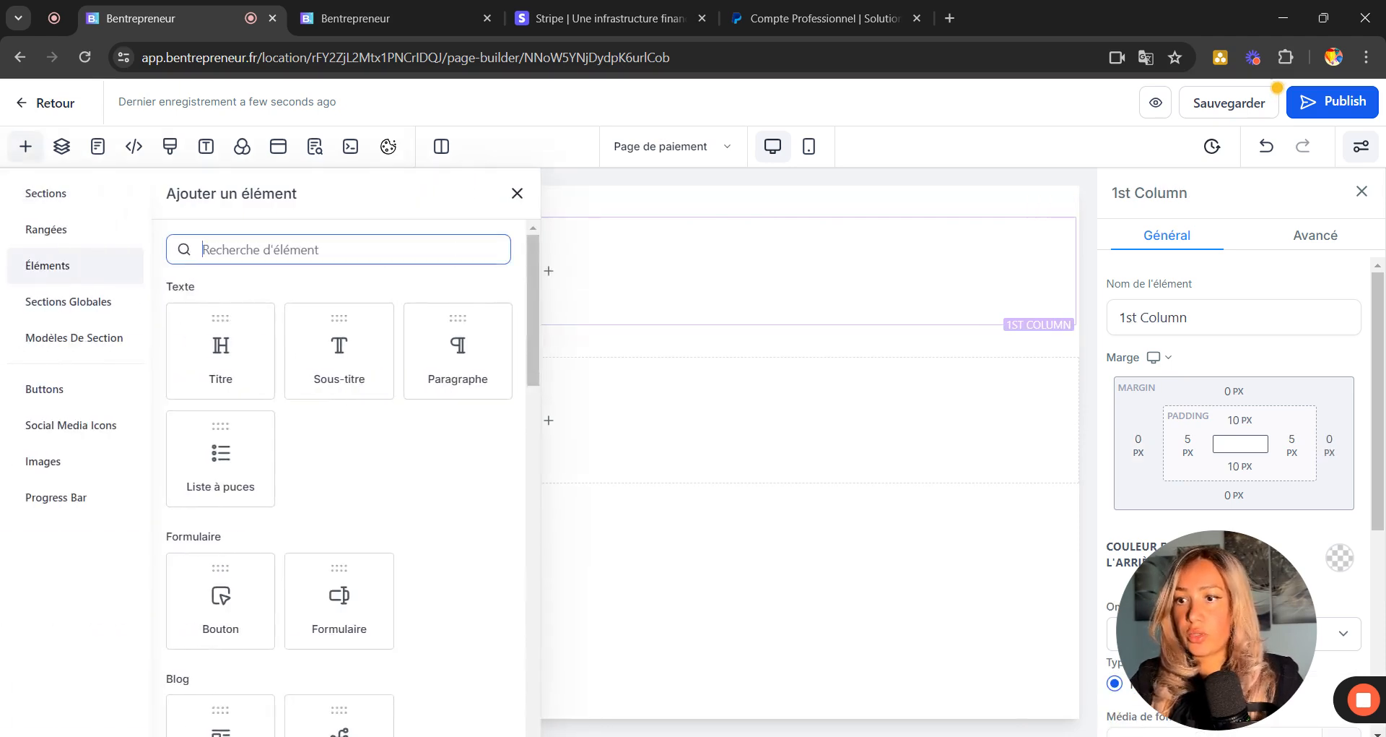
type("logo")
key("BackSpace")
key("BackSpace")
key("BackSpace")
key("BackSpace")
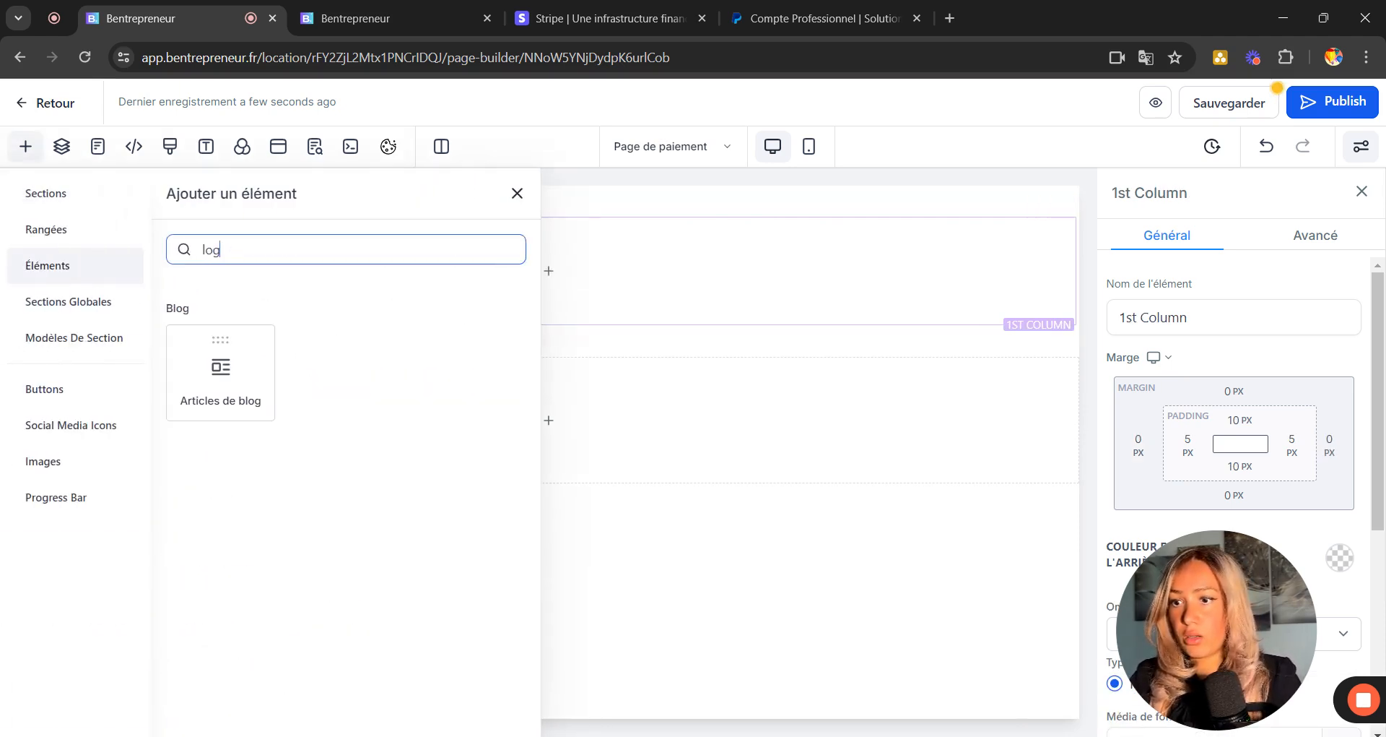
type("ima")
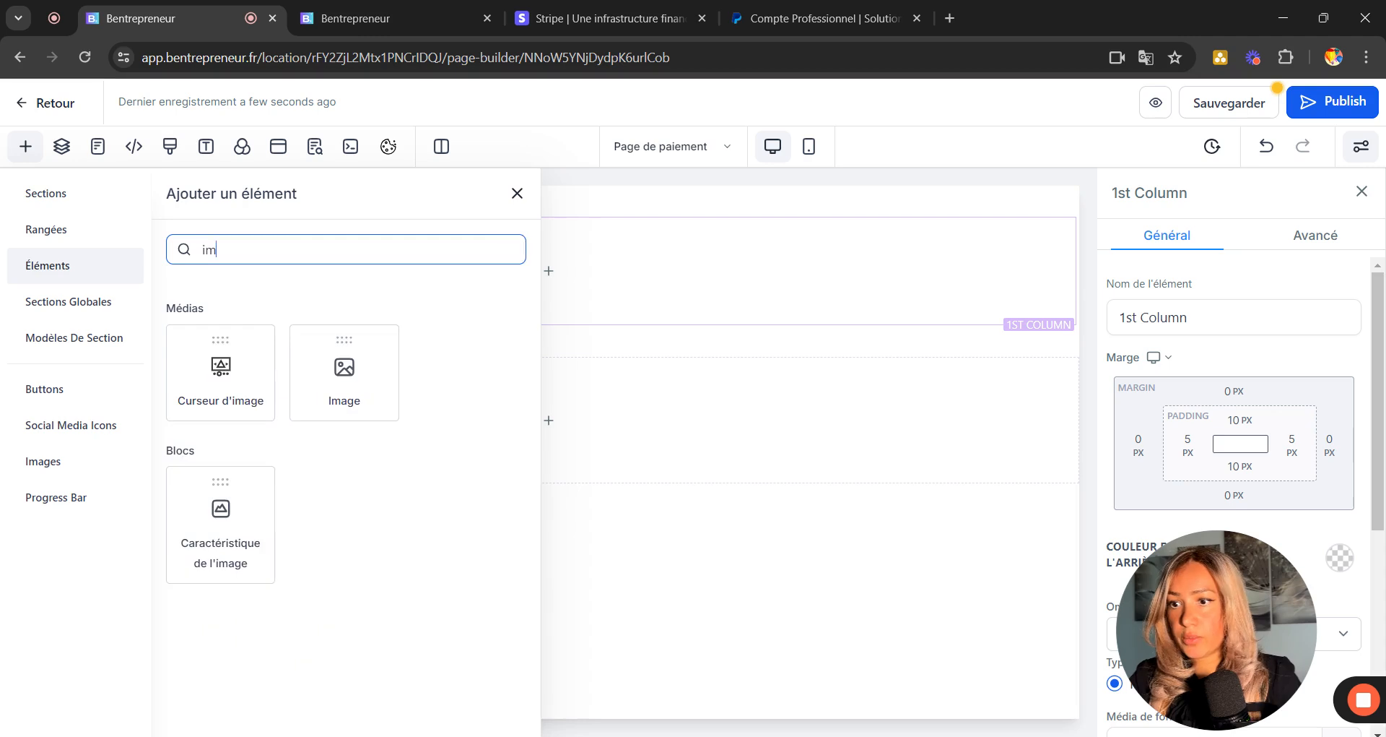
left_click_drag(390, 377, 371, 370)
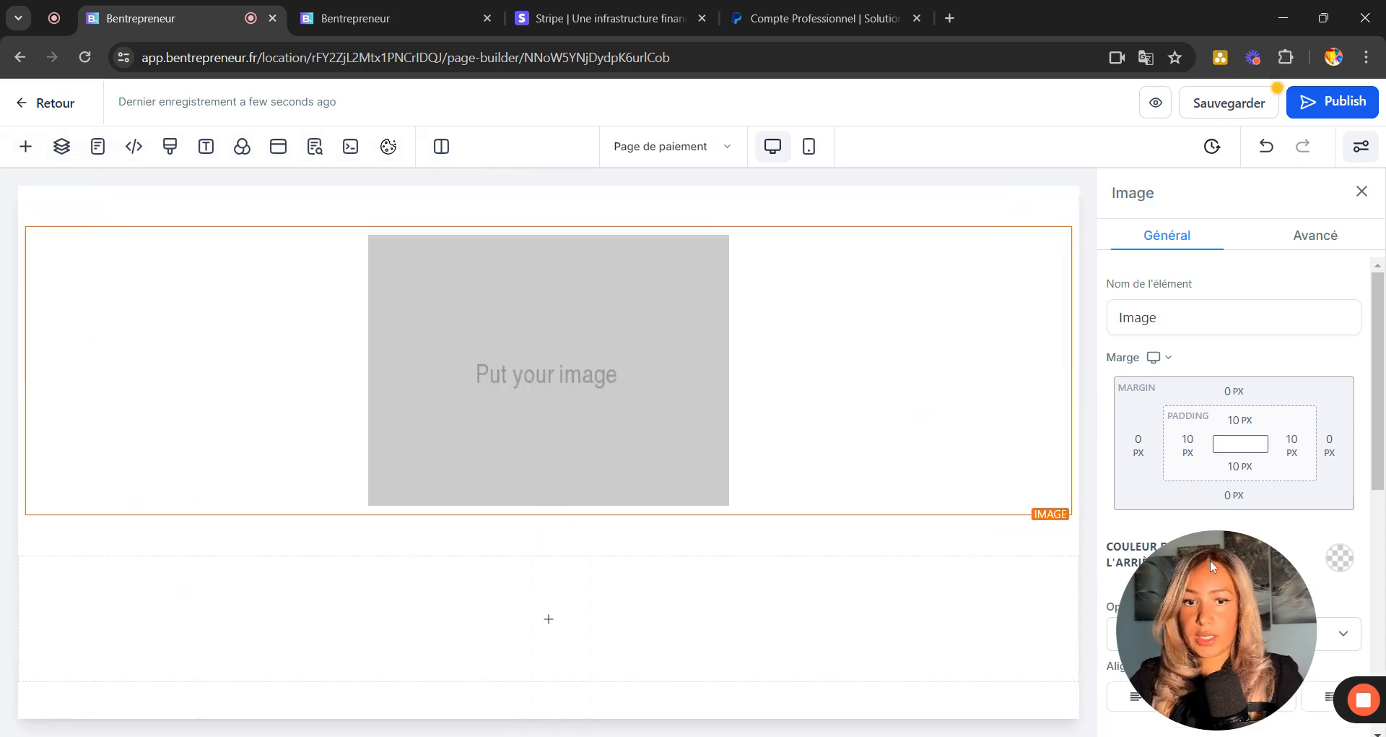
left_click_drag(1210, 561, 198, 587)
Insert the Entrepreneur logo from the media library into the image block, then select the Largeur (PX) field.
scroll(1321, 380, "down", 6)
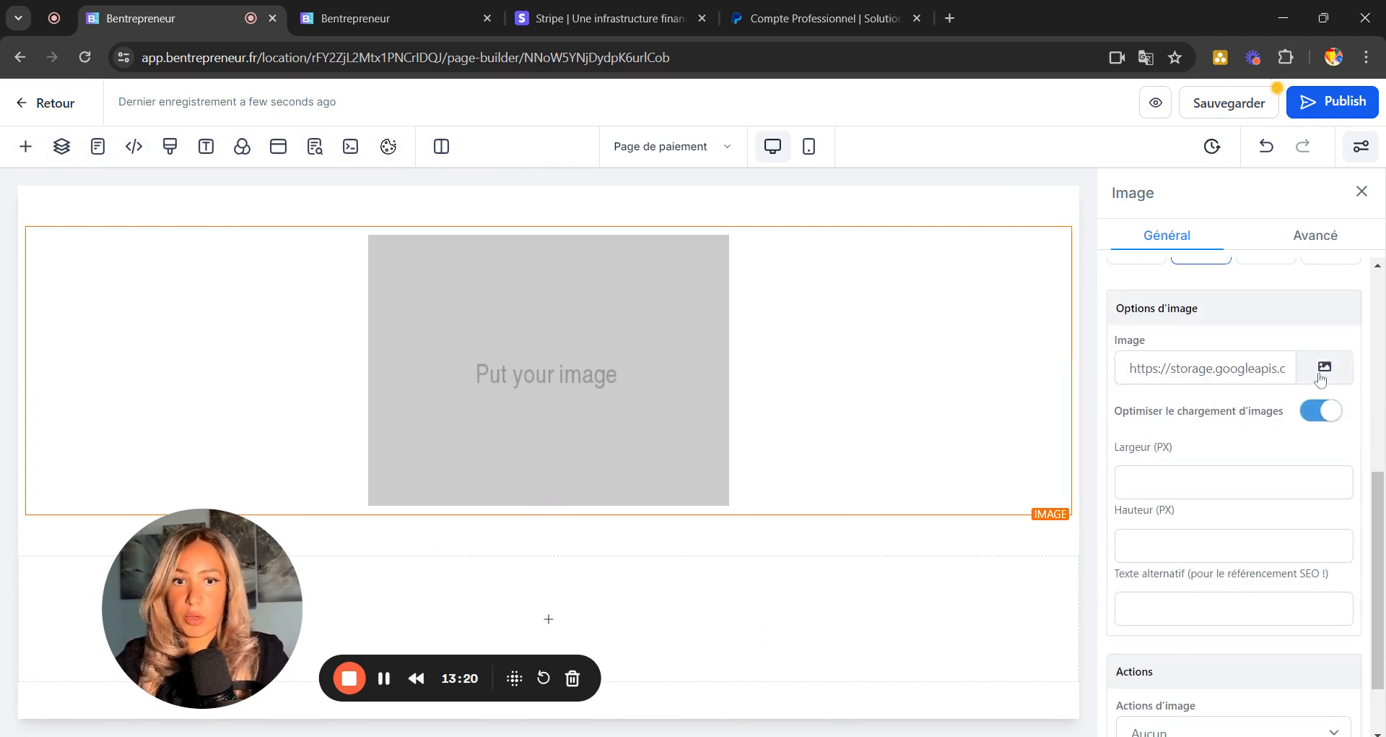
left_click(1324, 366)
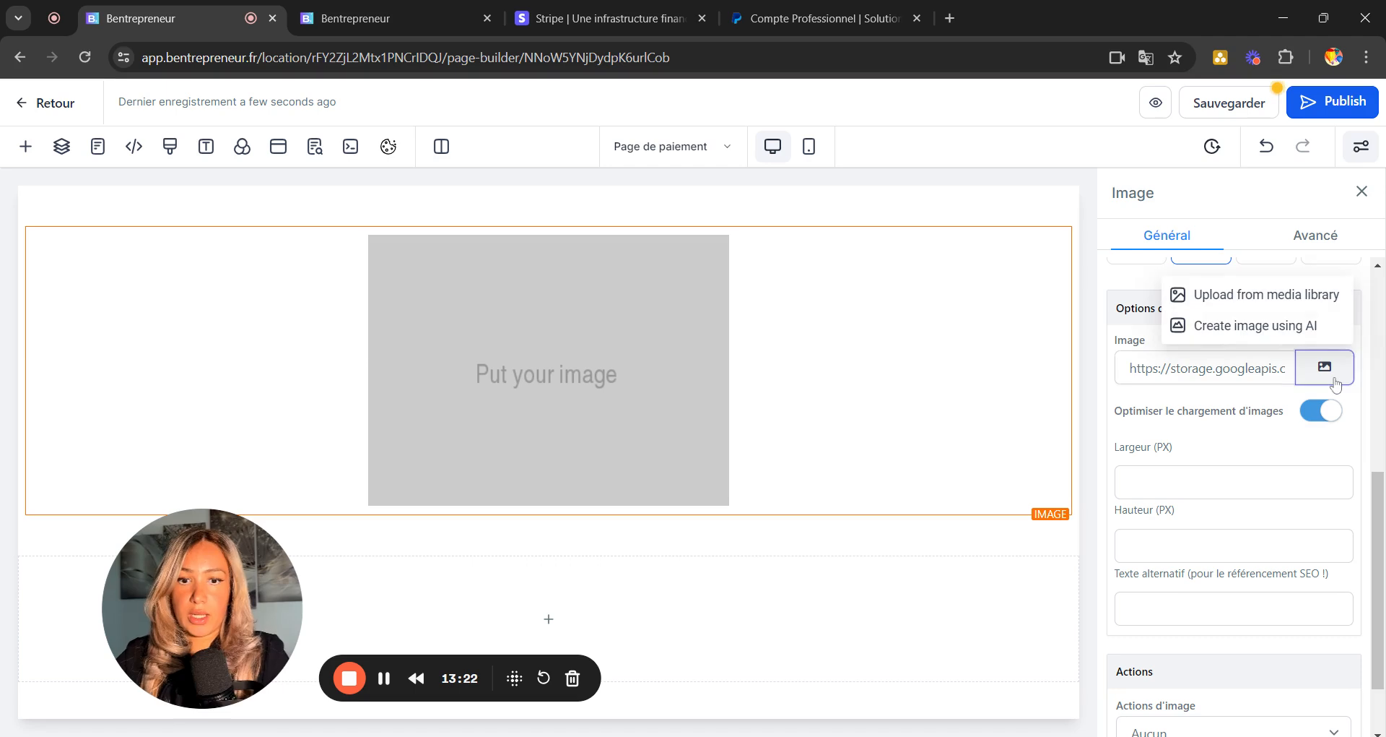
left_click(1269, 309)
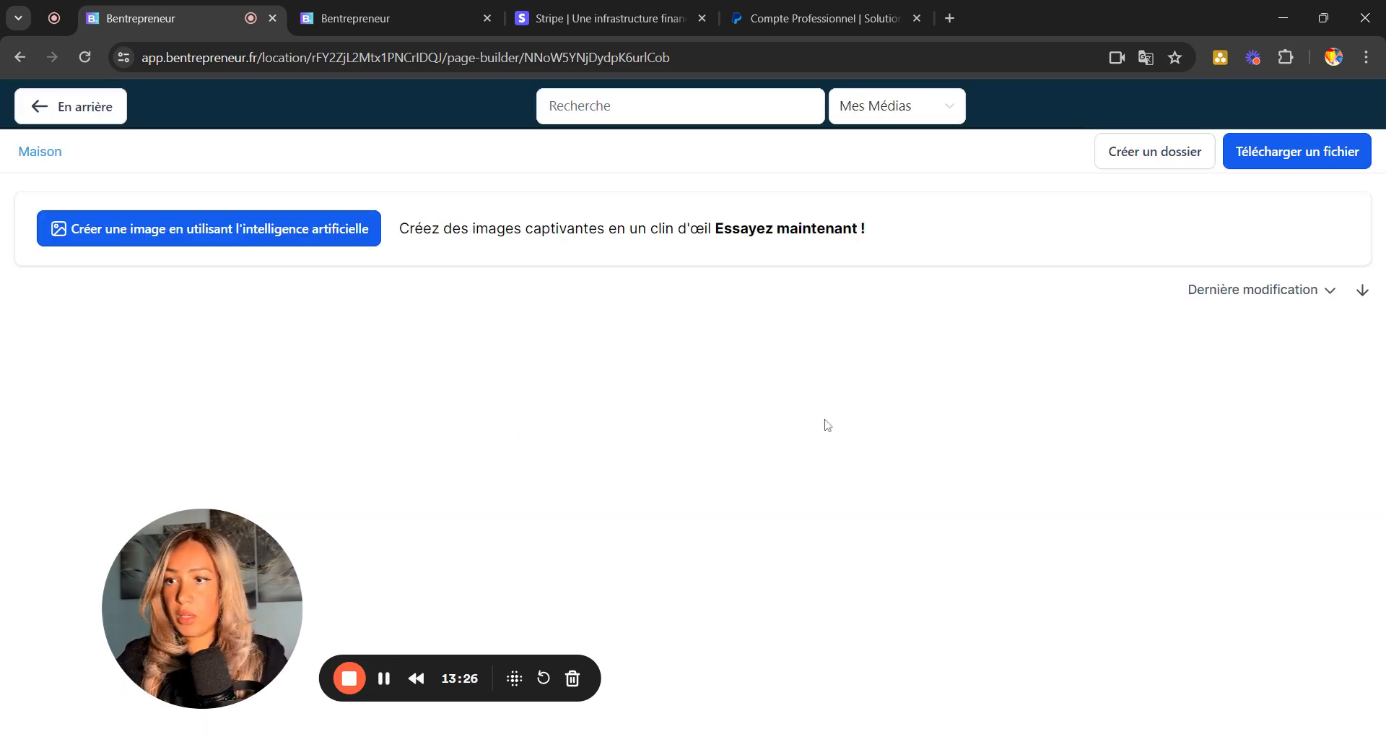
scroll(745, 579, "down", 1)
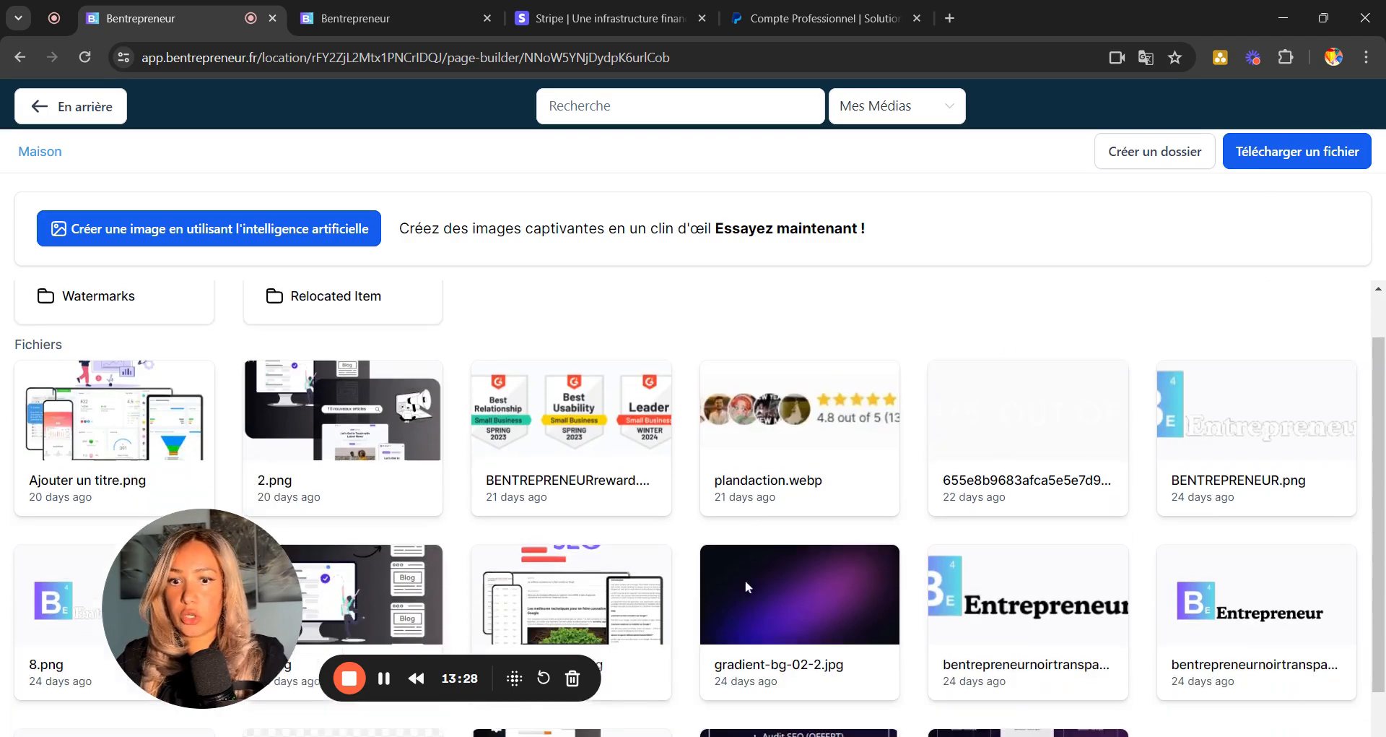
left_click(989, 560)
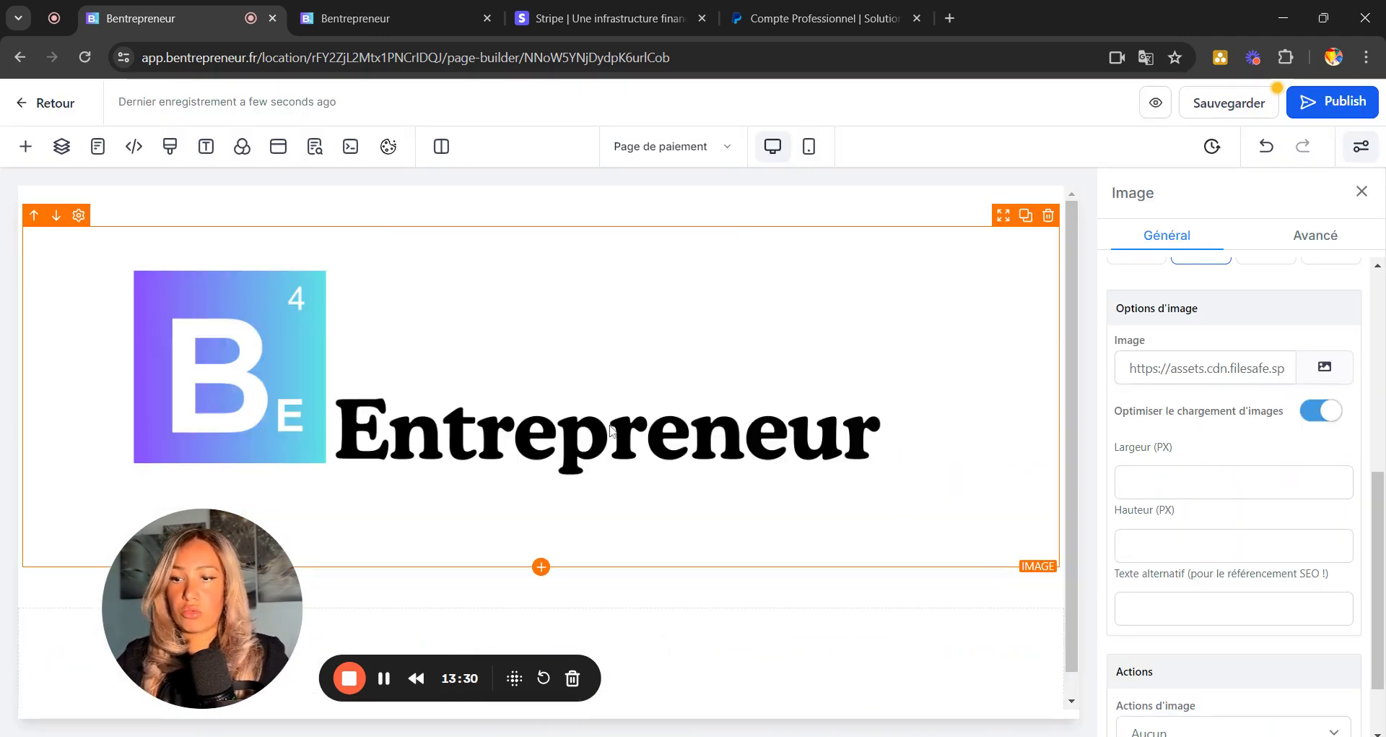
scroll(1228, 358, "up", 4)
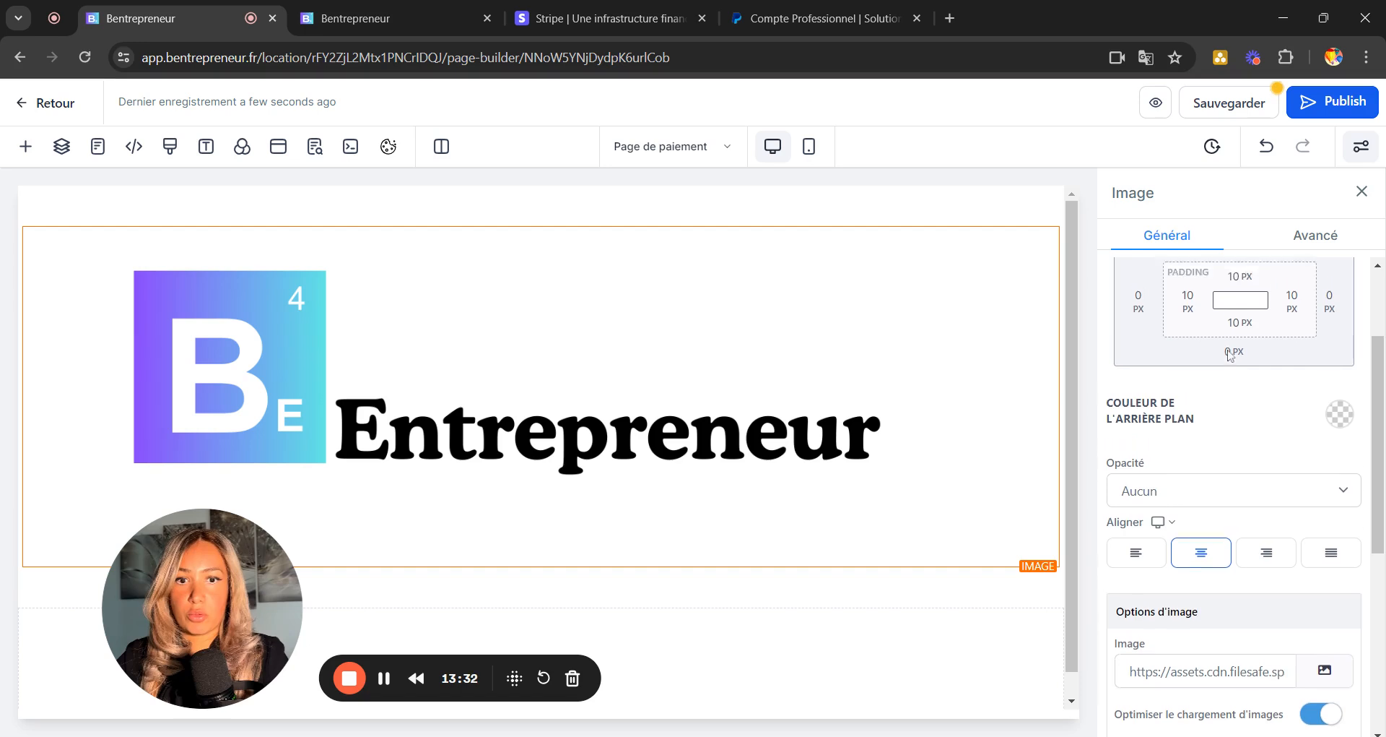
scroll(1231, 355, "up", 3)
scroll(1232, 355, "down", 8)
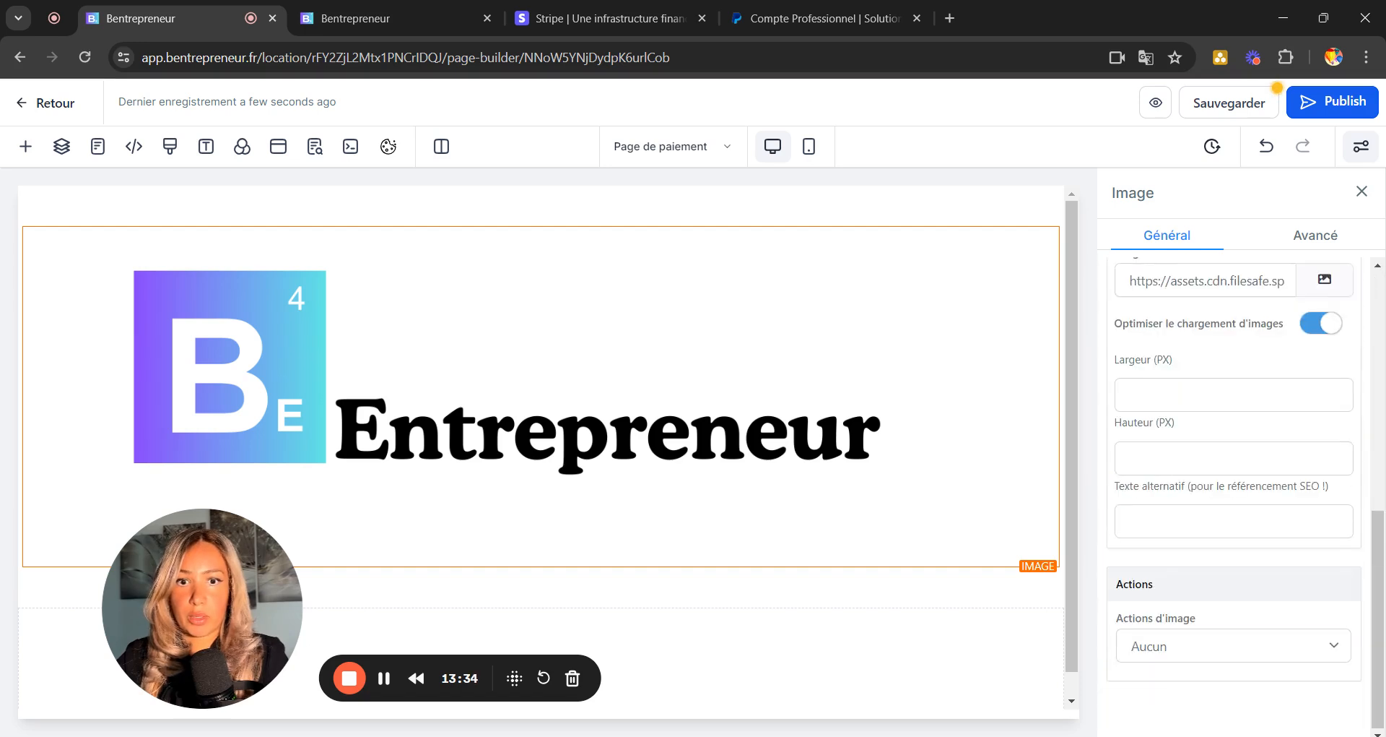
scroll(1310, 594, "up", 3)
left_click(1220, 595)
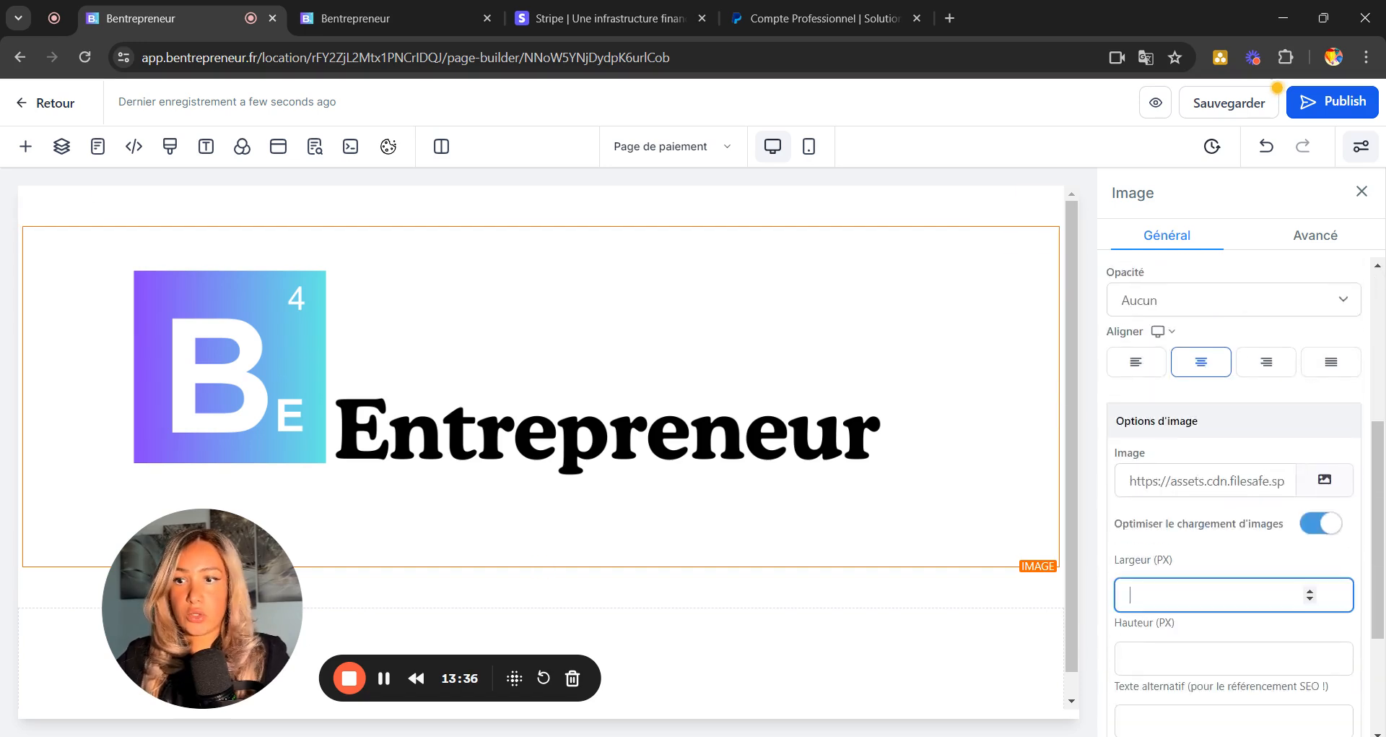
Set the logo width to 250 px and add a single-column row to the empty second section.
type("250")
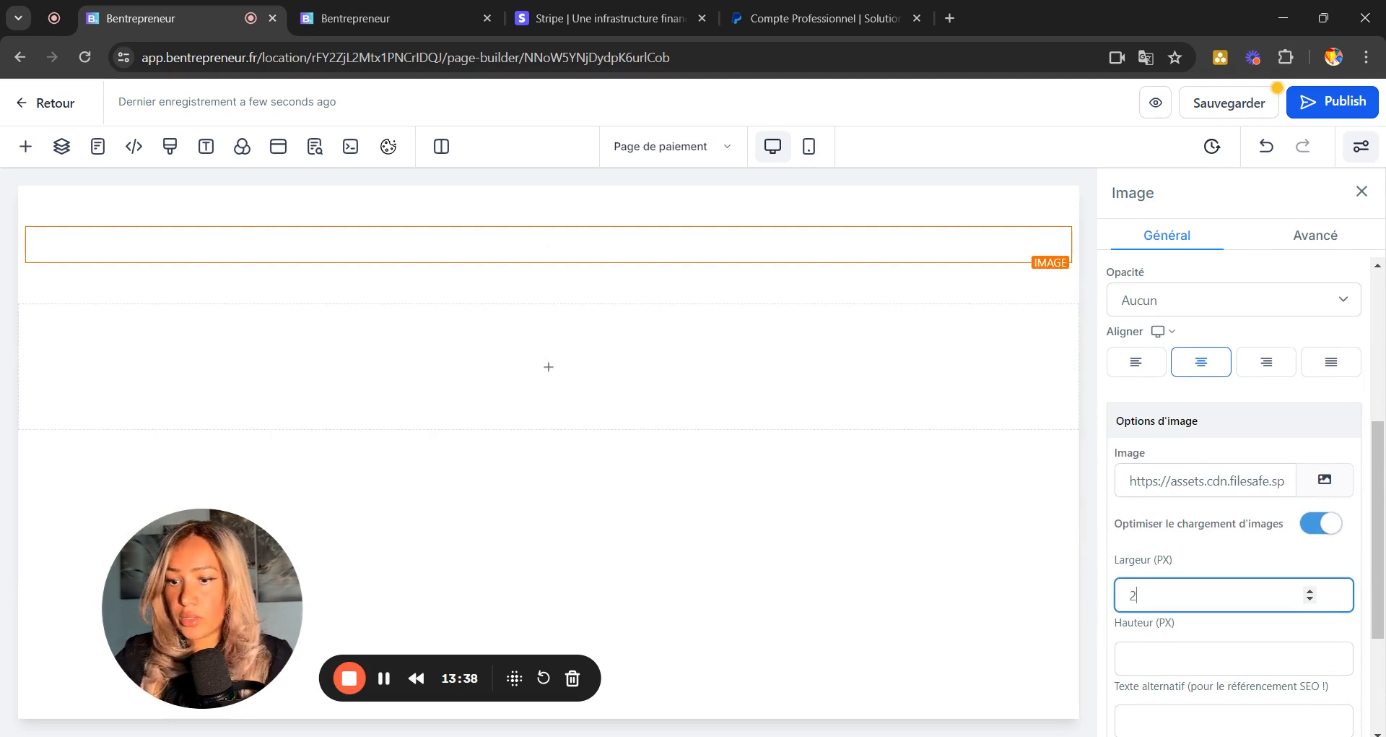
mouse_move(545, 419)
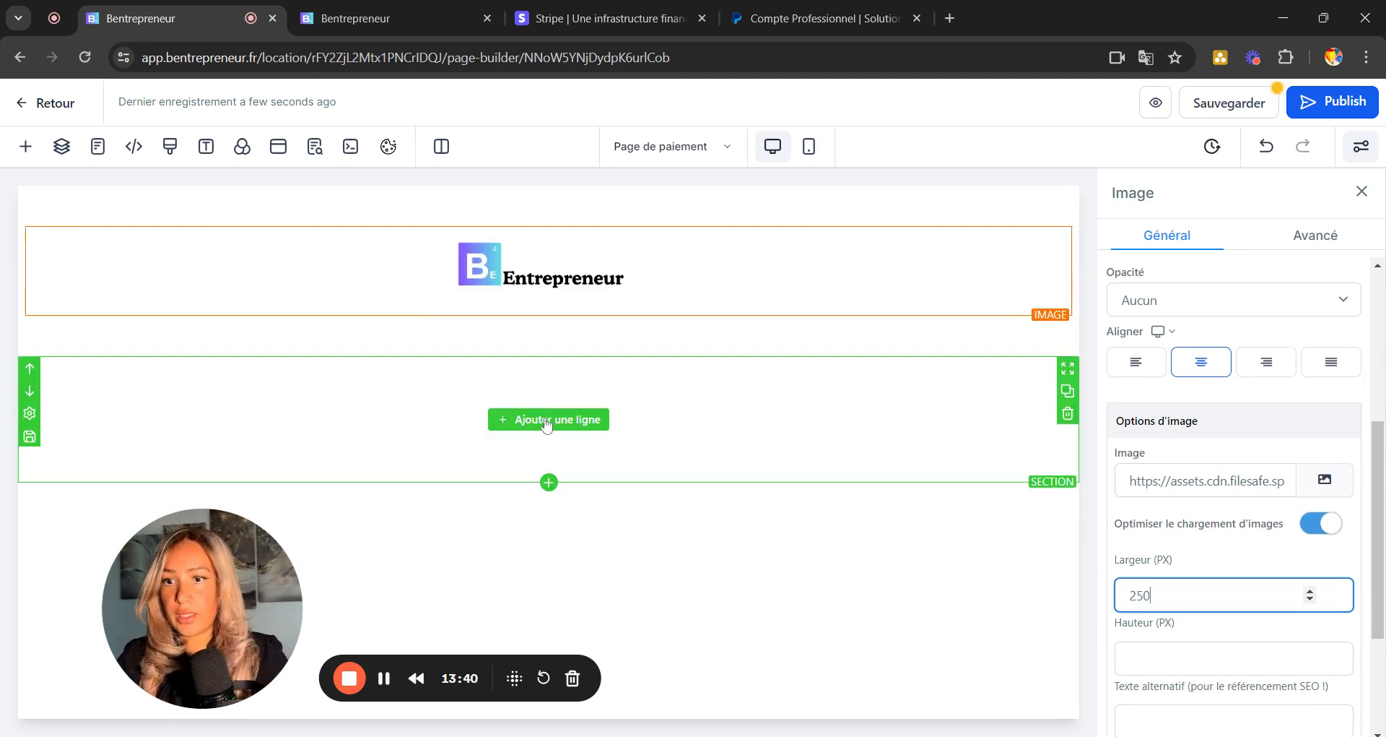
left_click(518, 431)
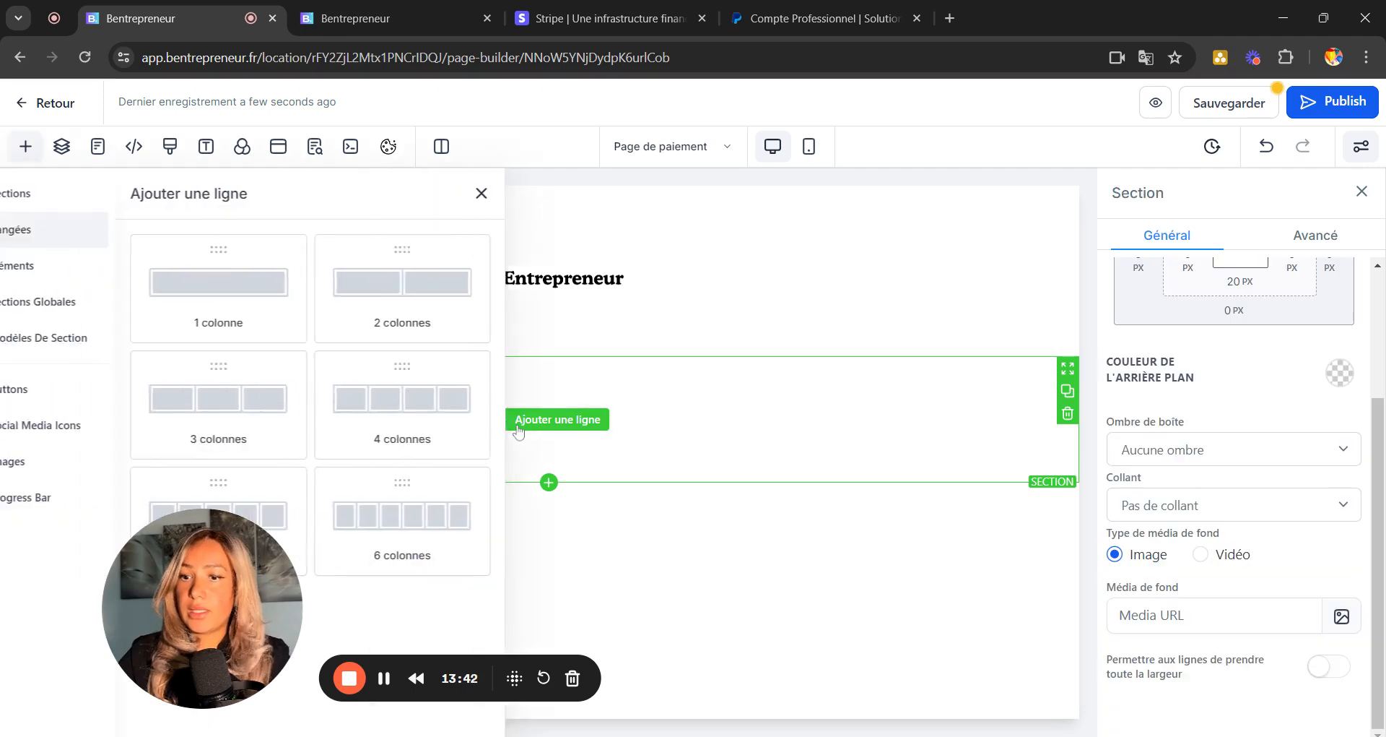
left_click_drag(293, 283, 560, 405)
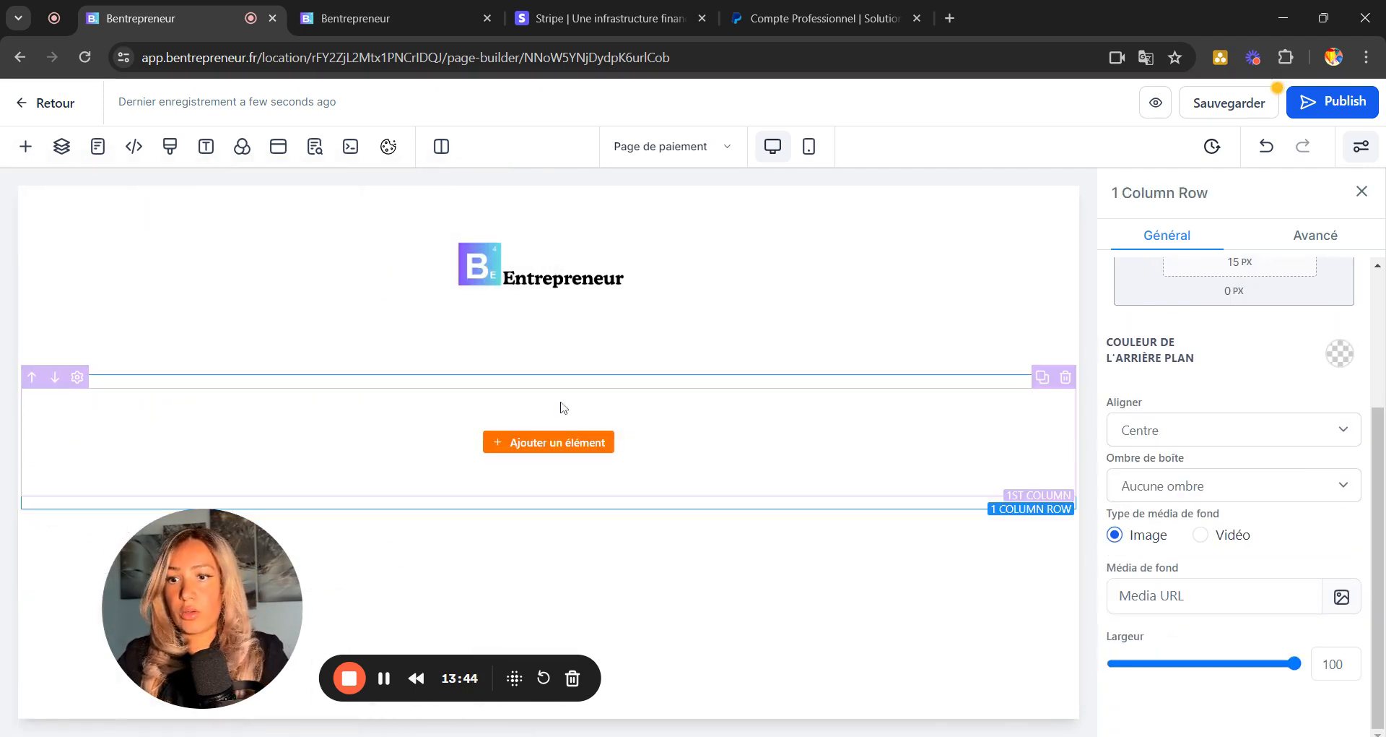
left_click(536, 443)
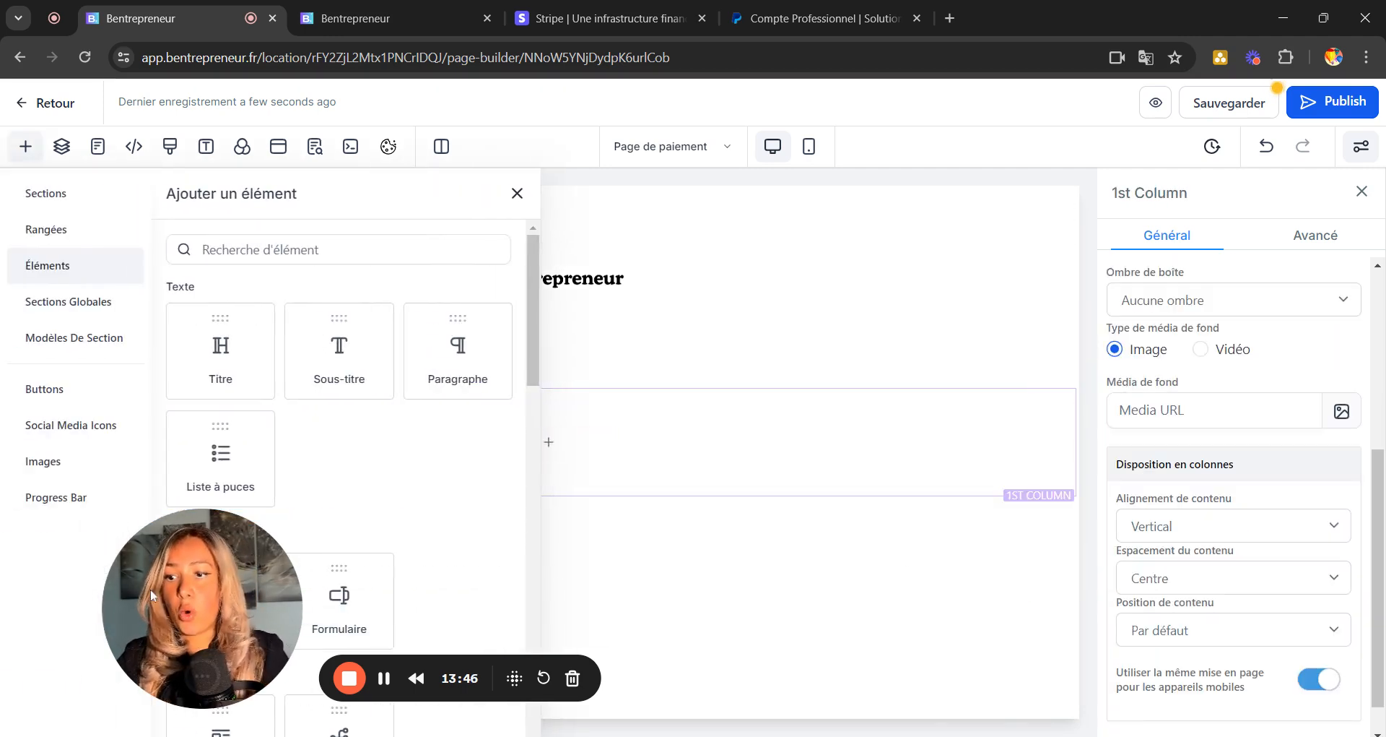
Place a 'Commande en 1 étape' order form in the new column beneath the logo.
left_click_drag(236, 588, 1251, 283)
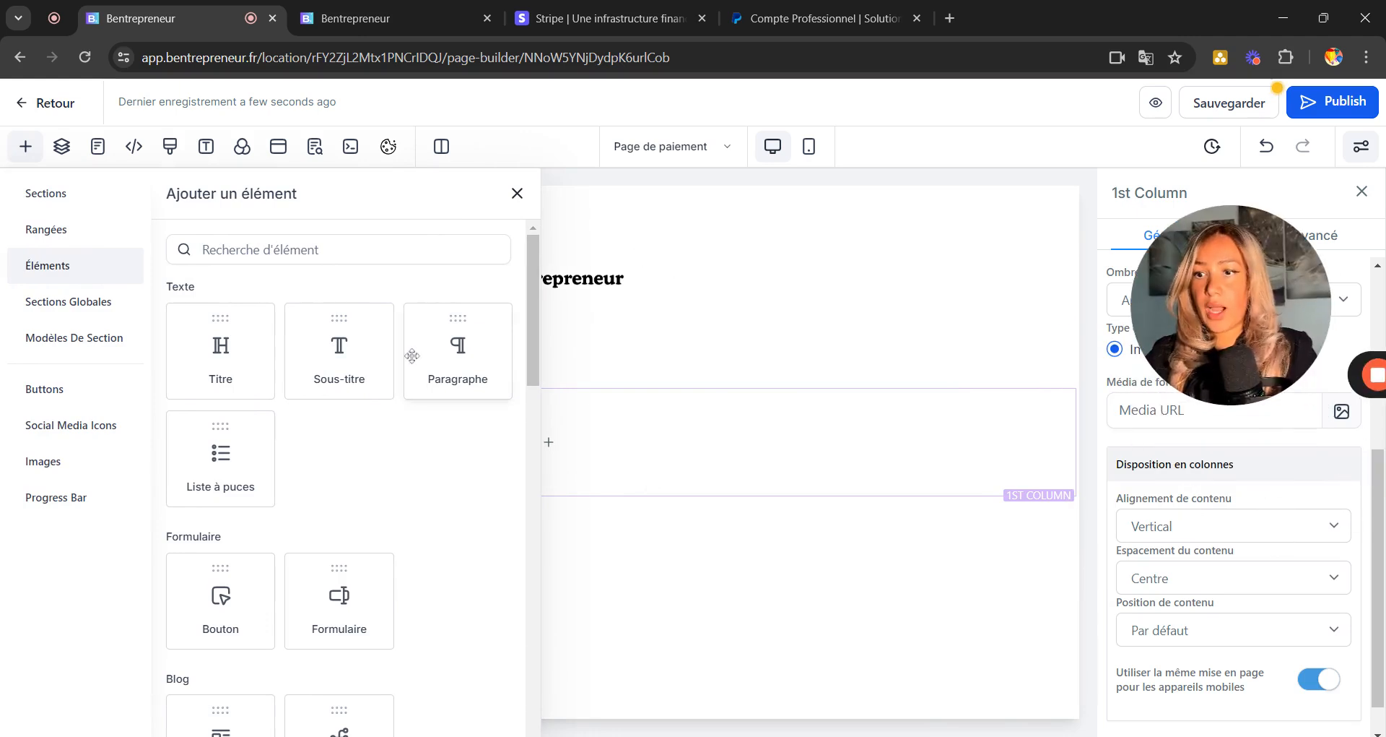
scroll(437, 517, "down", 10)
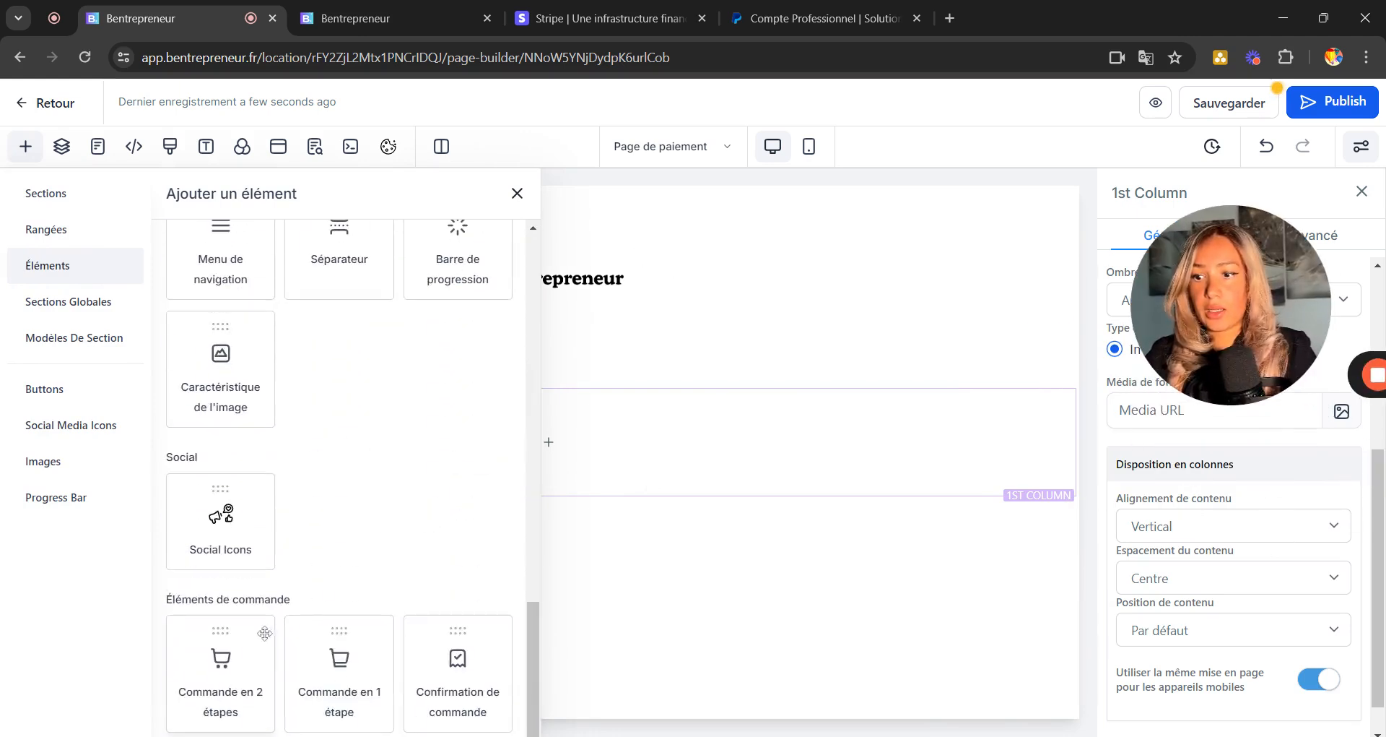
left_click_drag(343, 667, 619, 402)
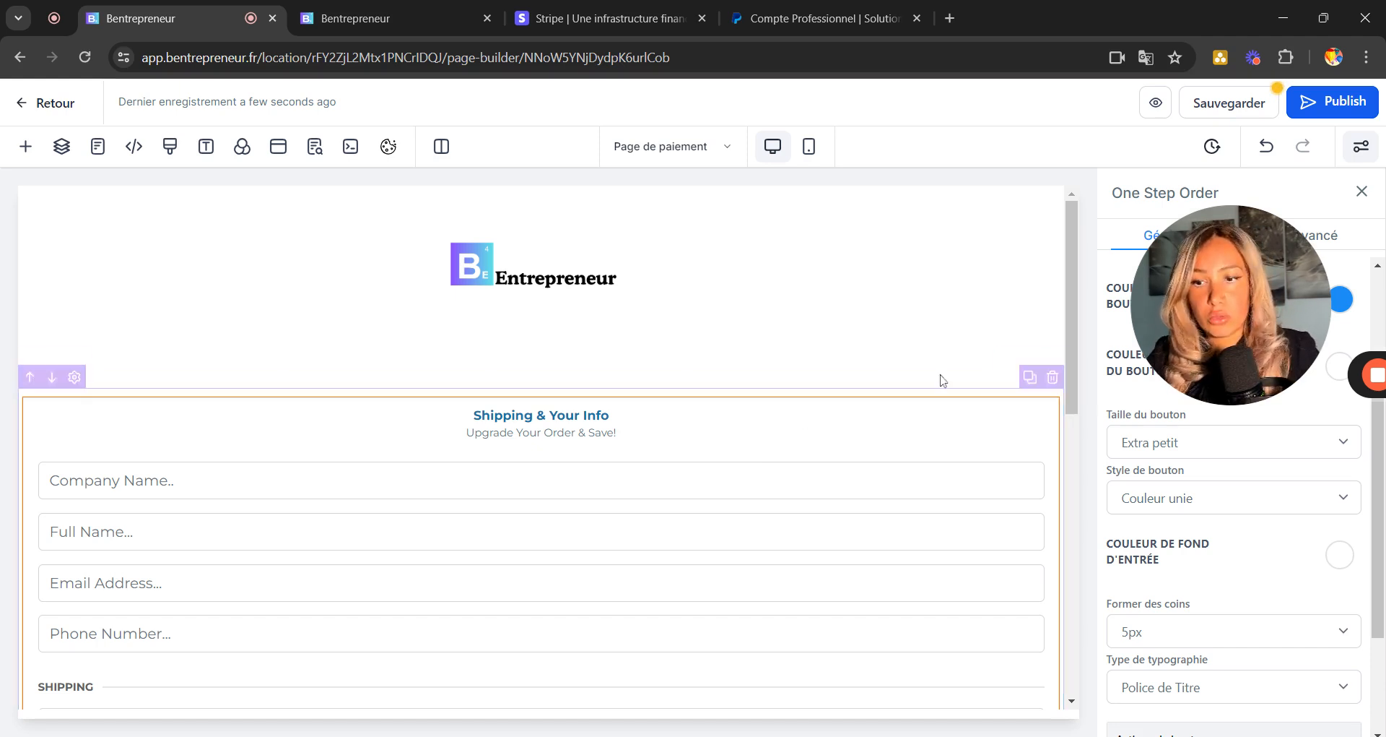
left_click_drag(1287, 287, 1302, 661)
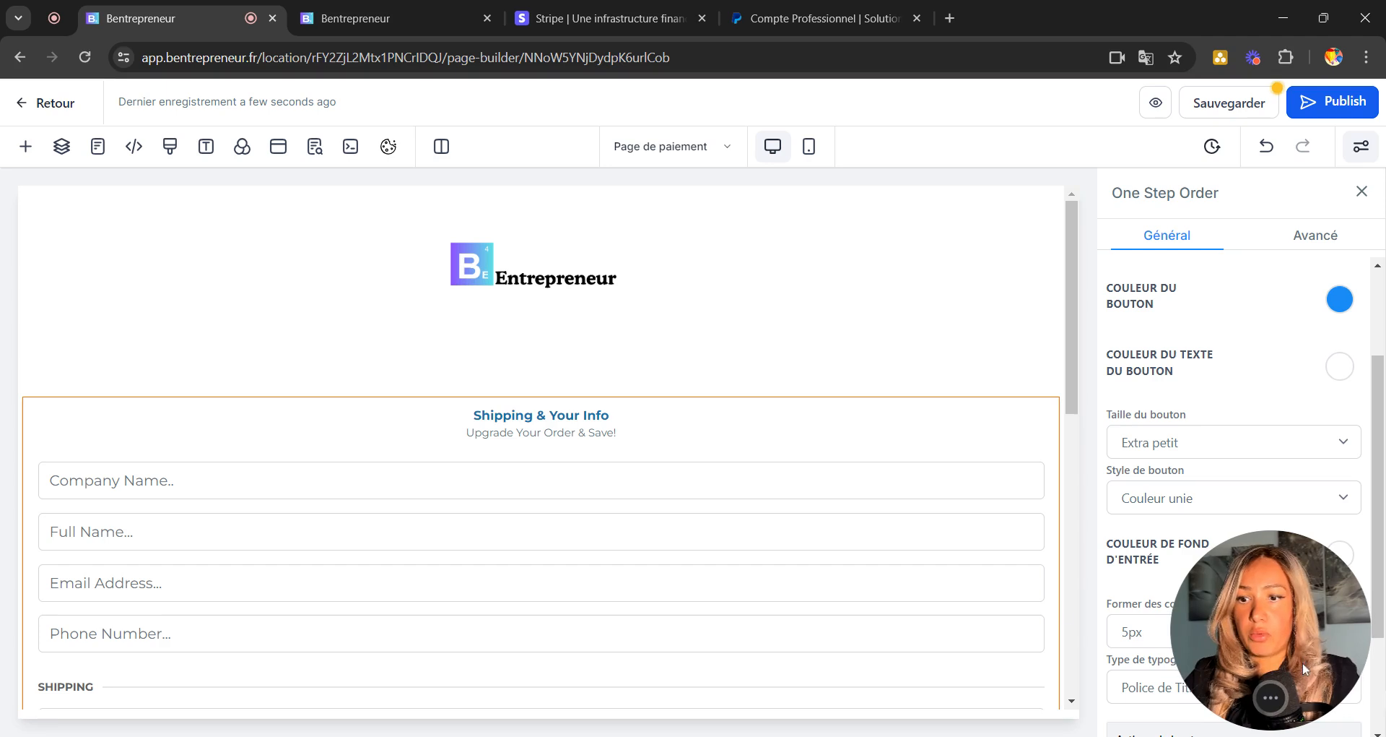
scroll(443, 431, "down", 5)
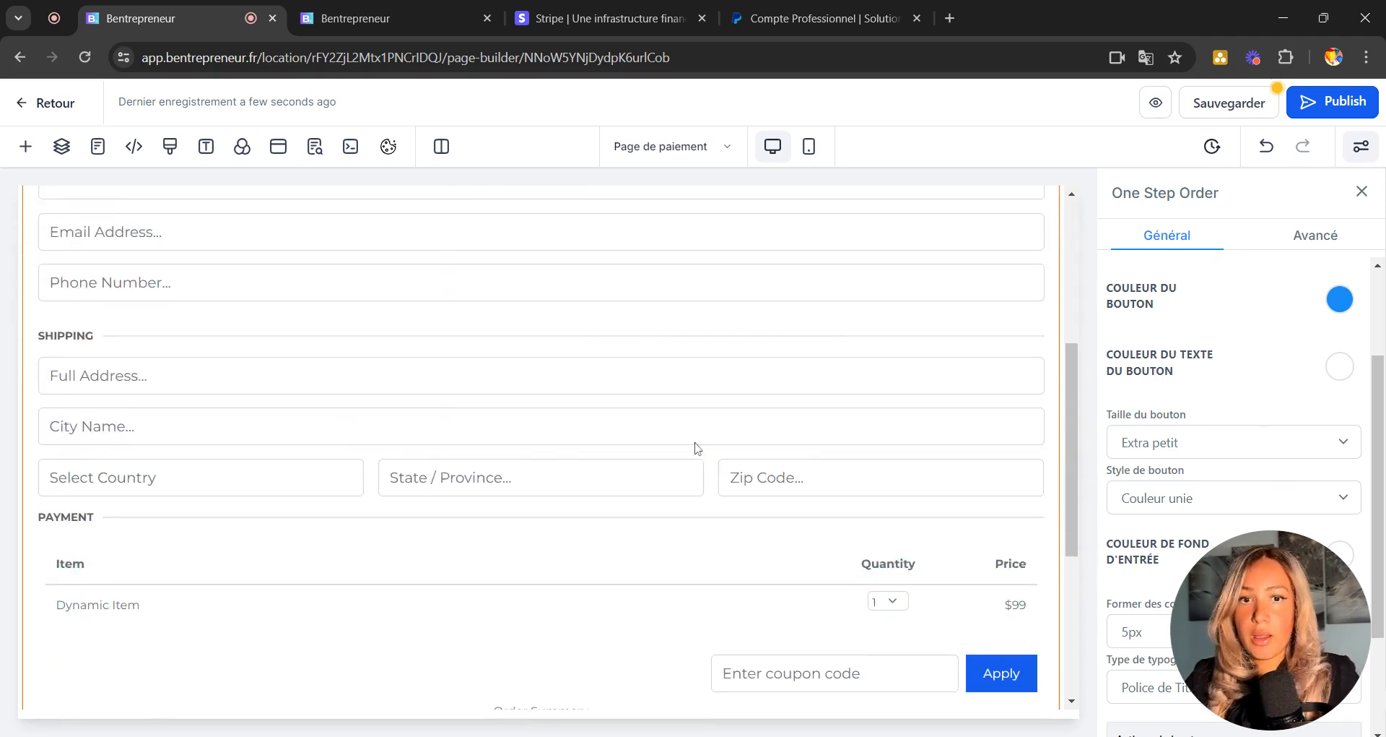
scroll(480, 392, "up", 2)
scroll(433, 361, "up", 1)
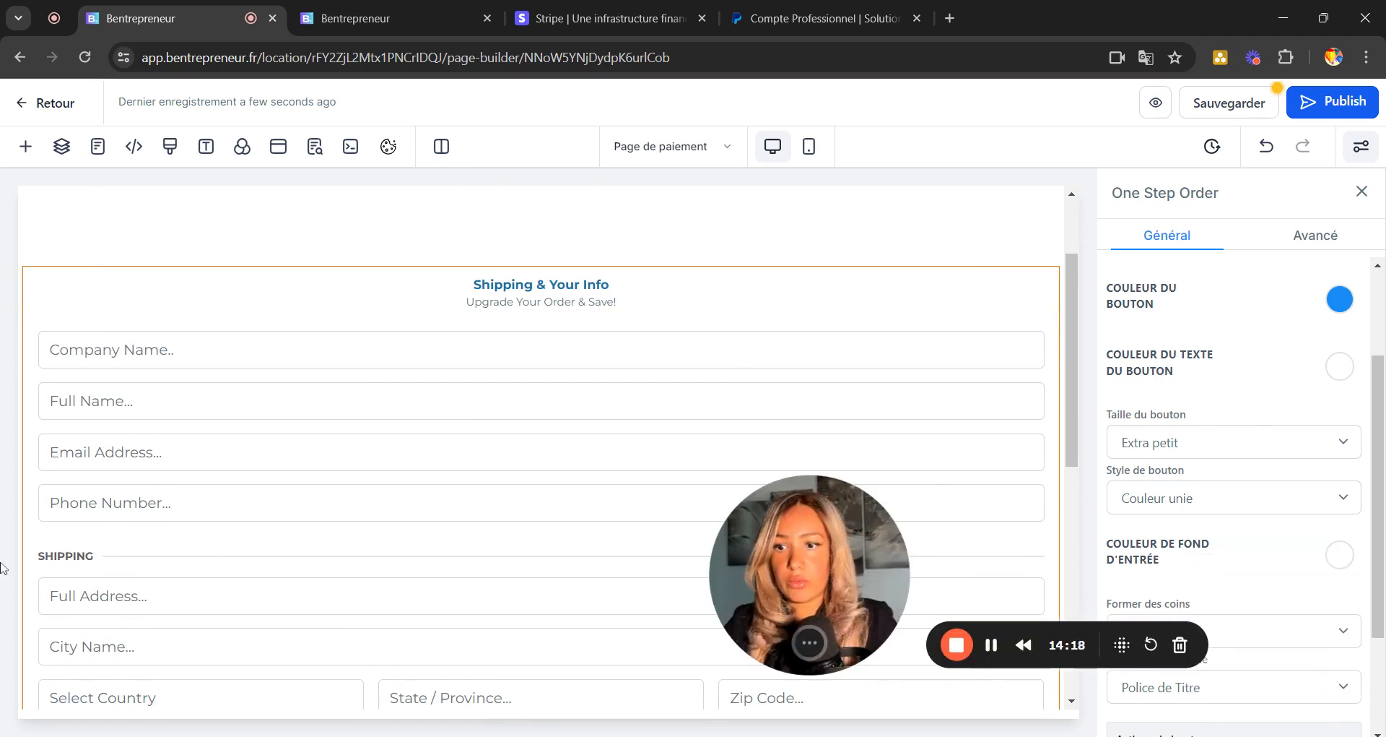
left_click_drag(788, 617, 88, 672)
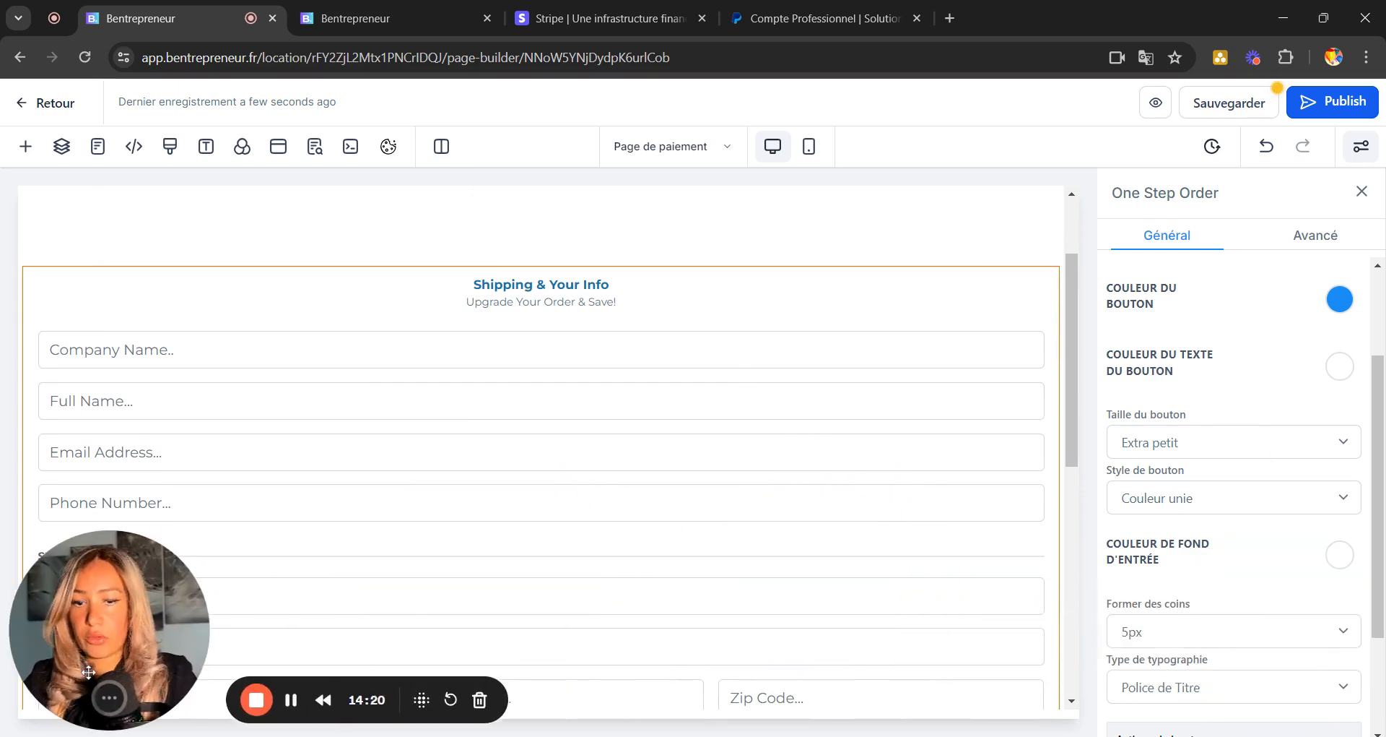
left_click(1319, 239)
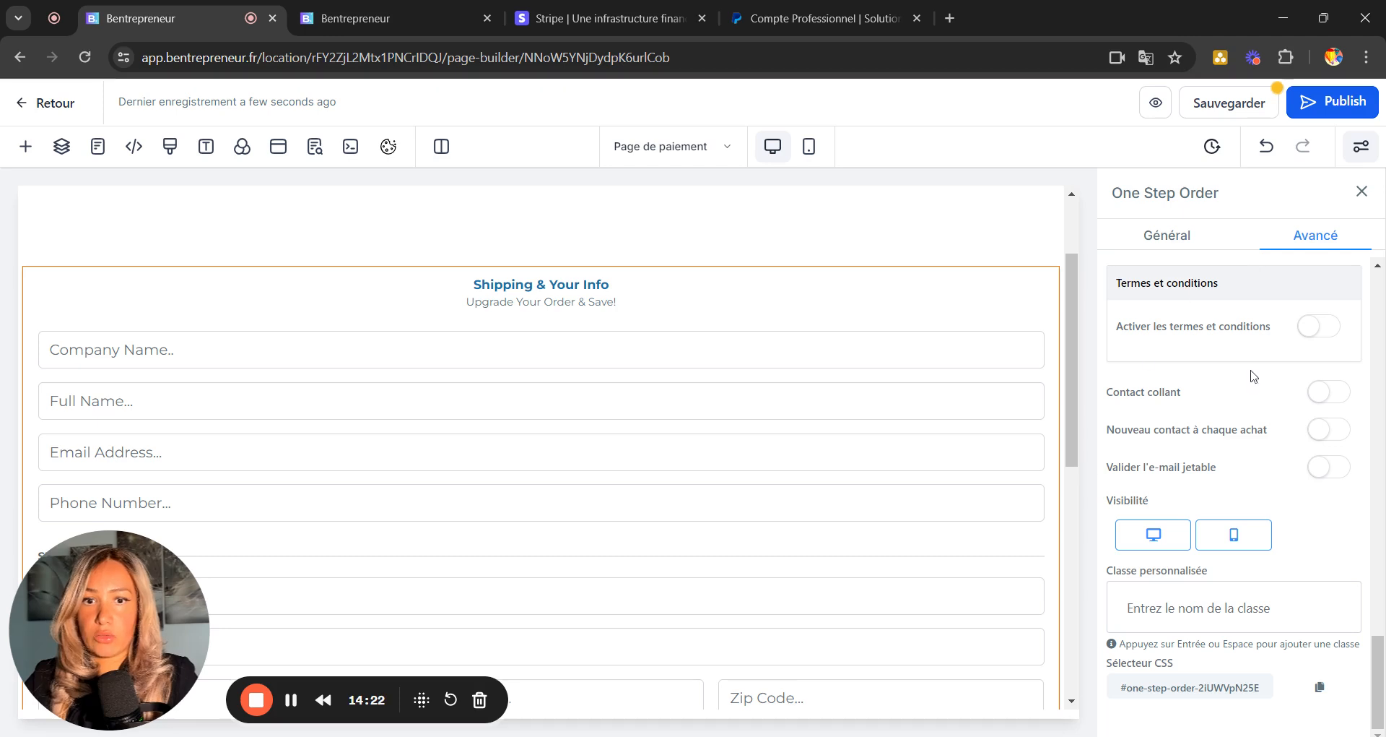
Enable Termes et conditions so the order form requires agreeing to the terms.
scroll(1237, 566, "up", 3)
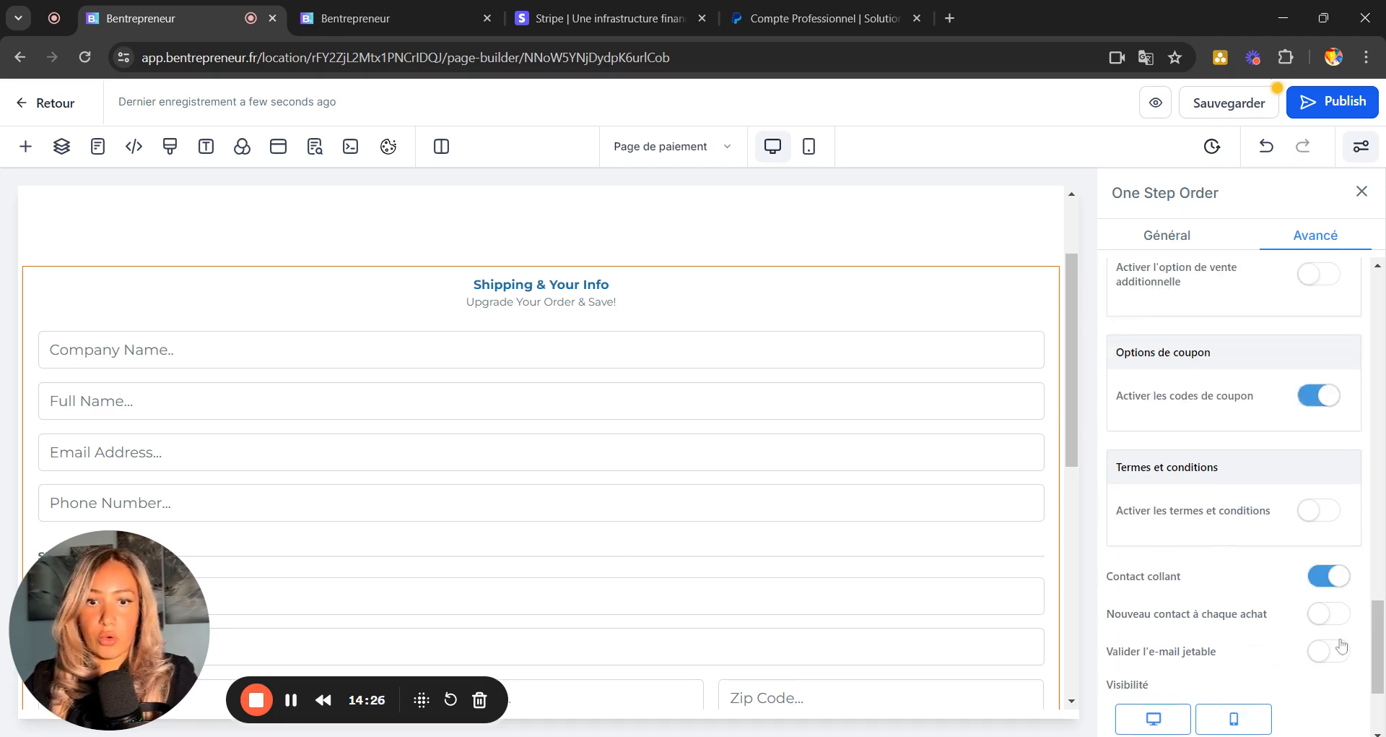
scroll(1232, 487, "up", 1)
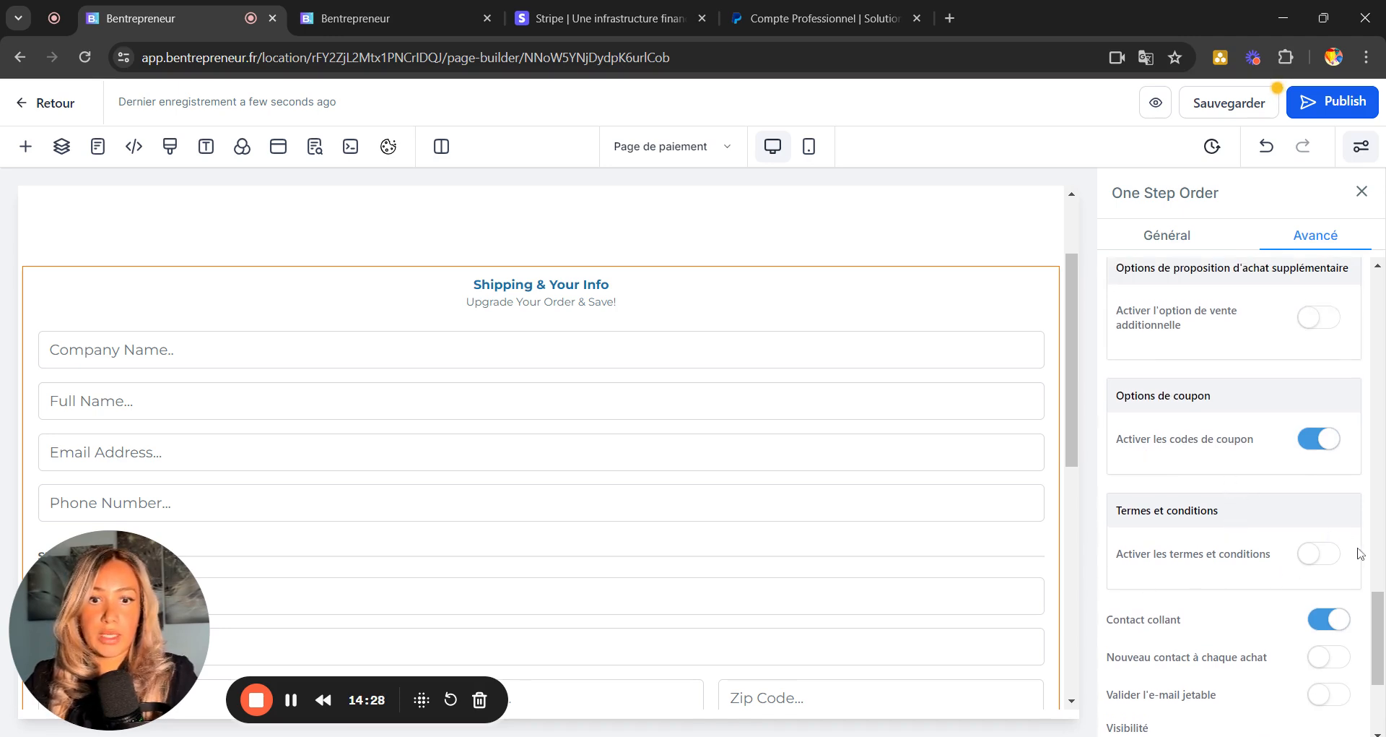
left_click(1336, 556)
Set the company name field to Masquer to hide it.
scroll(1327, 553, "up", 4)
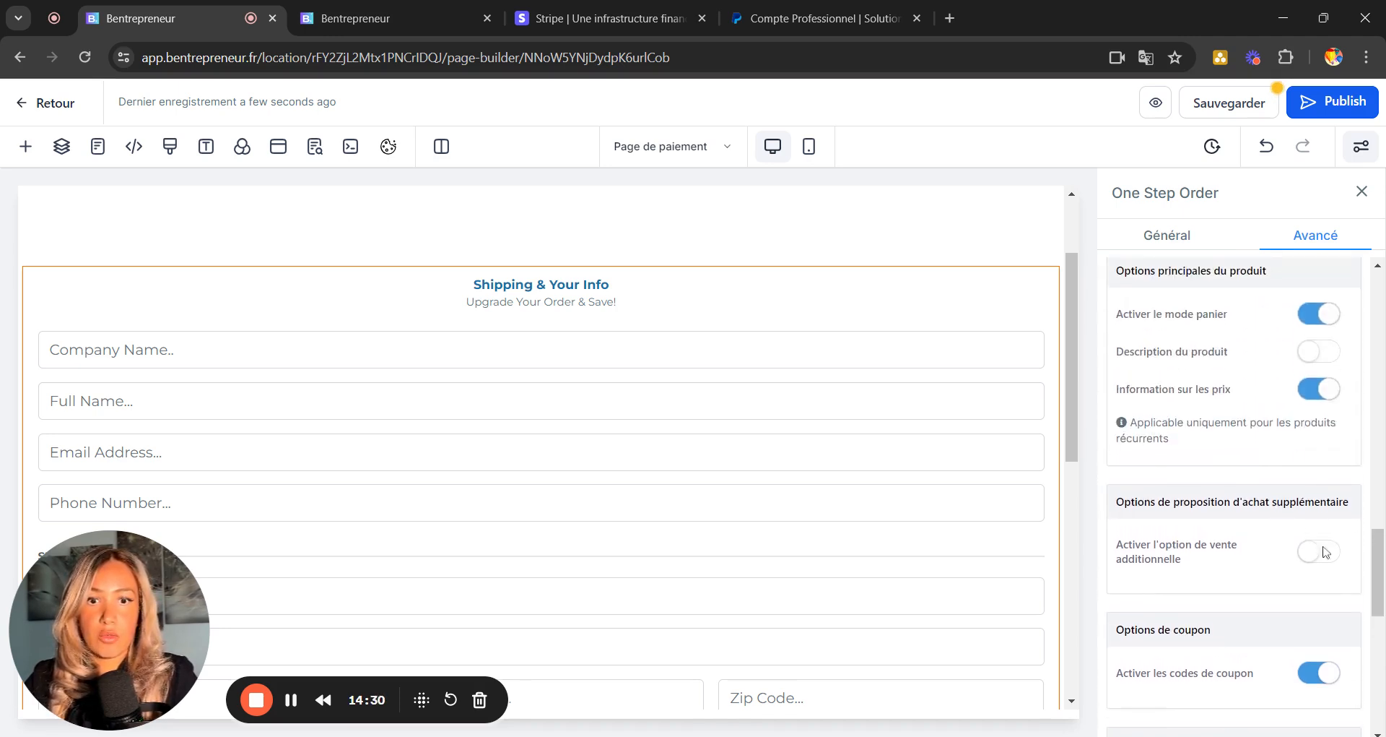
scroll(1305, 546, "up", 3)
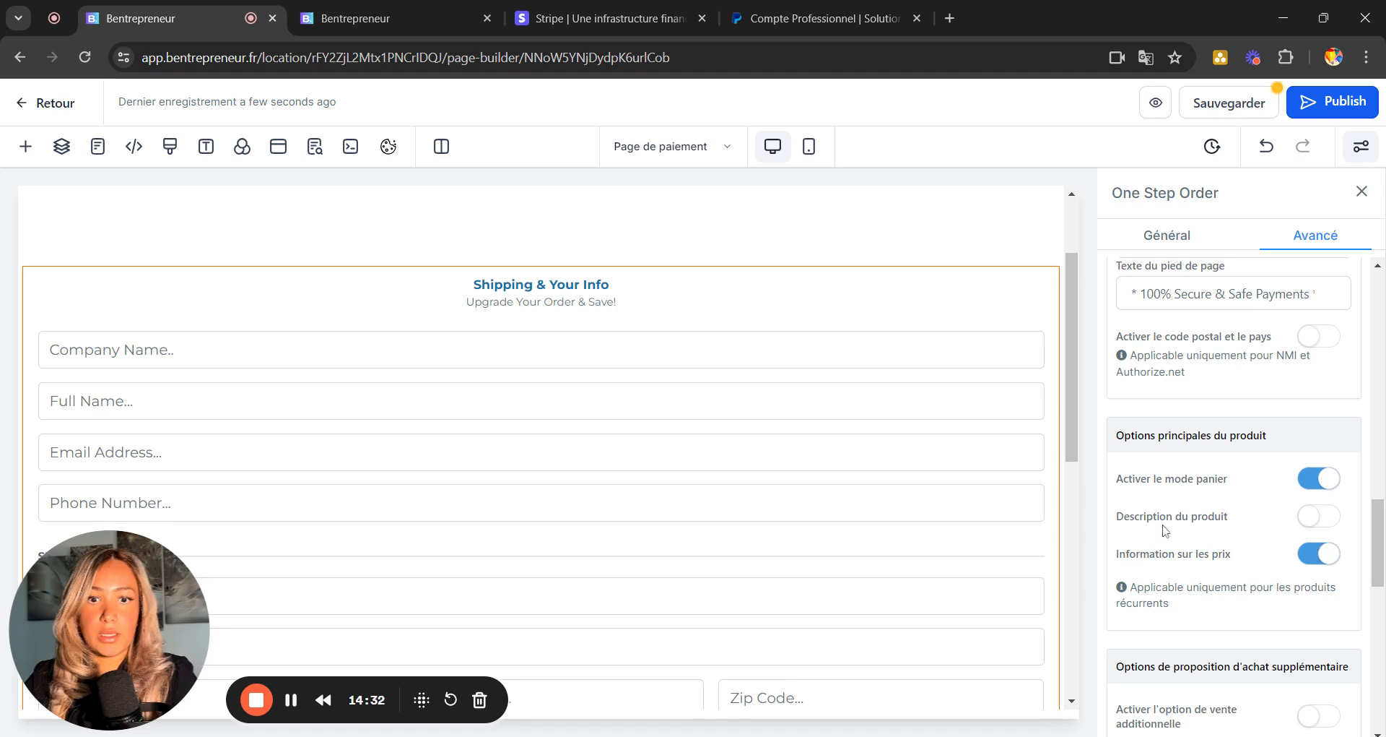
scroll(1247, 430, "up", 10)
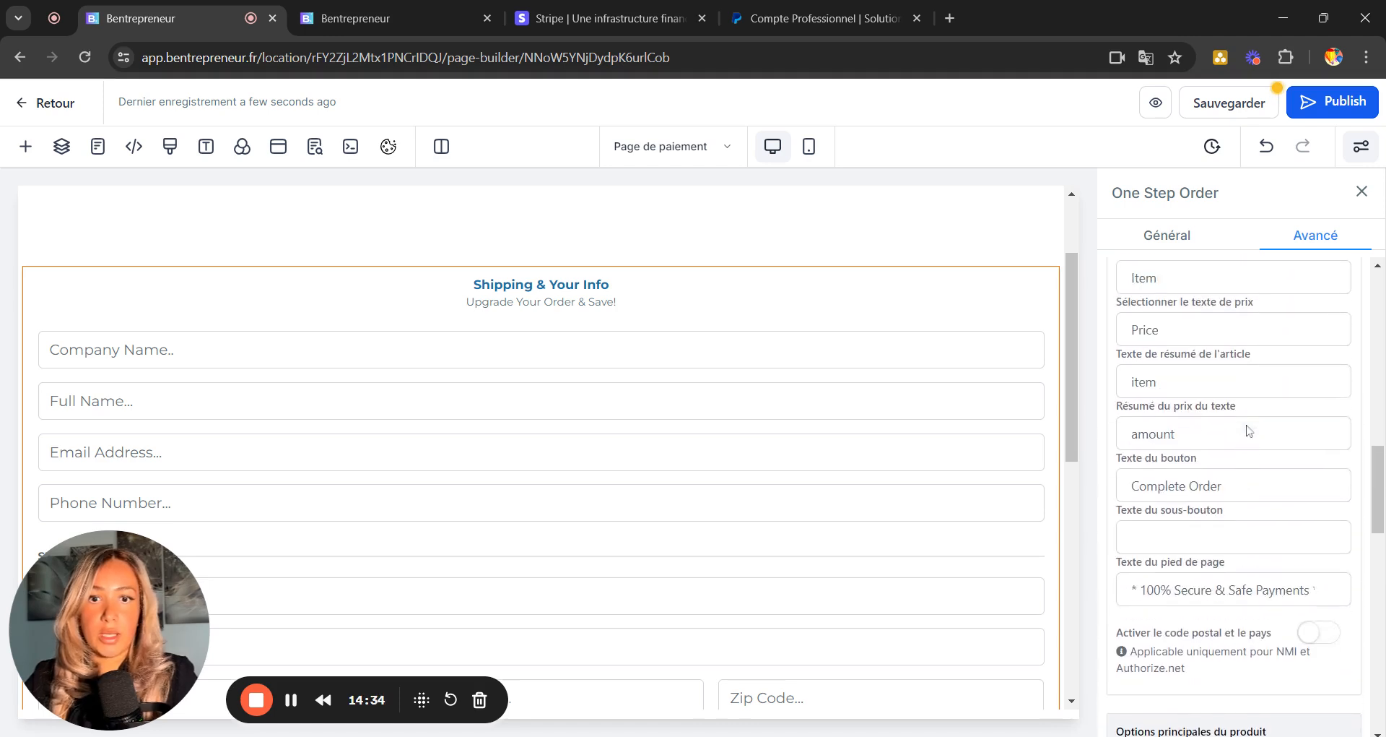
scroll(1235, 498, "up", 8)
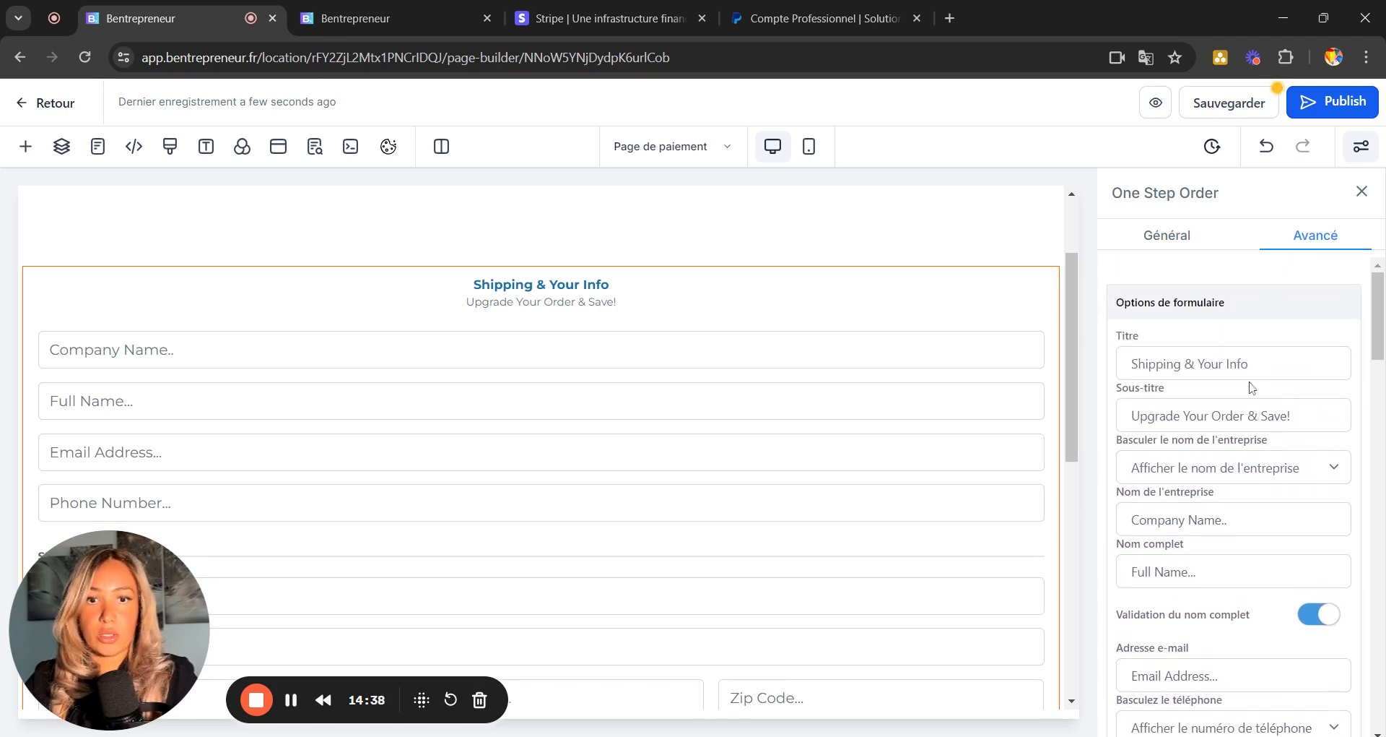
scroll(1260, 475, "down", 1)
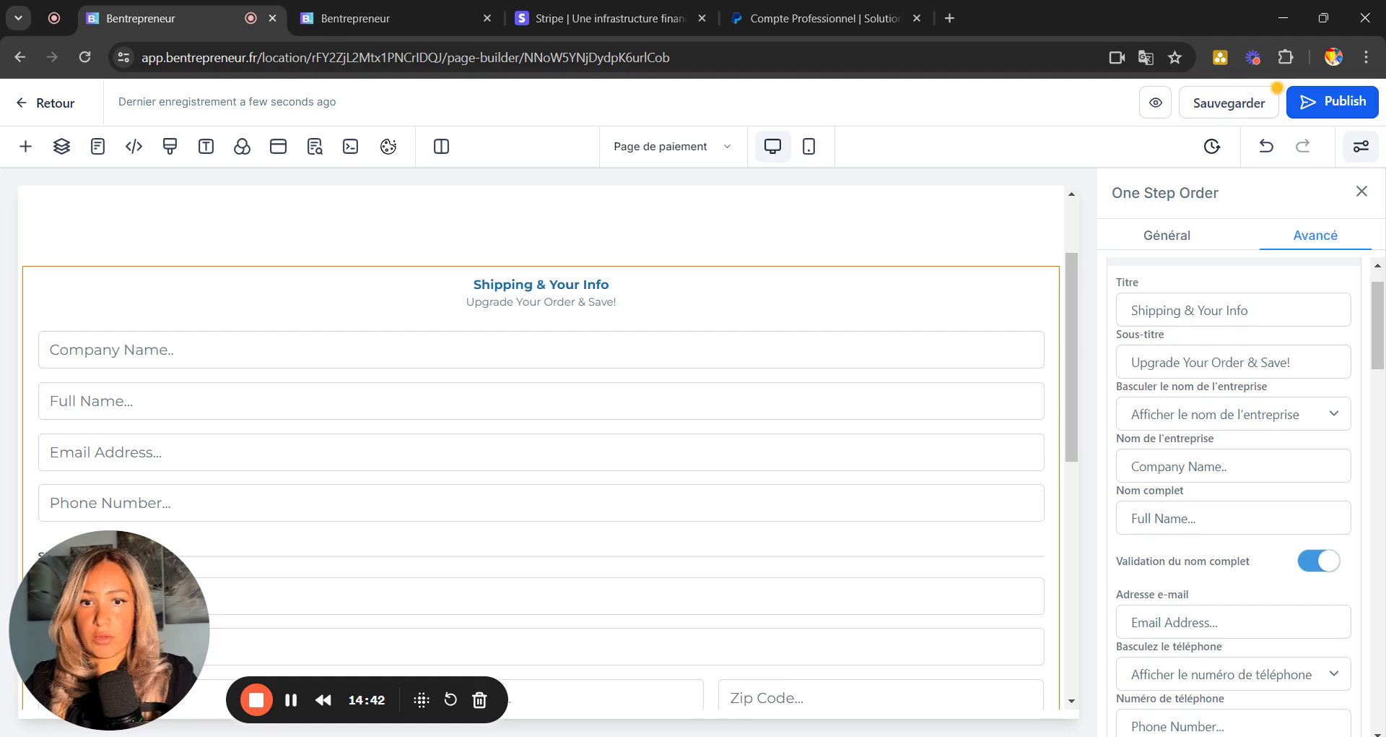
scroll(1233, 378, "down", 1)
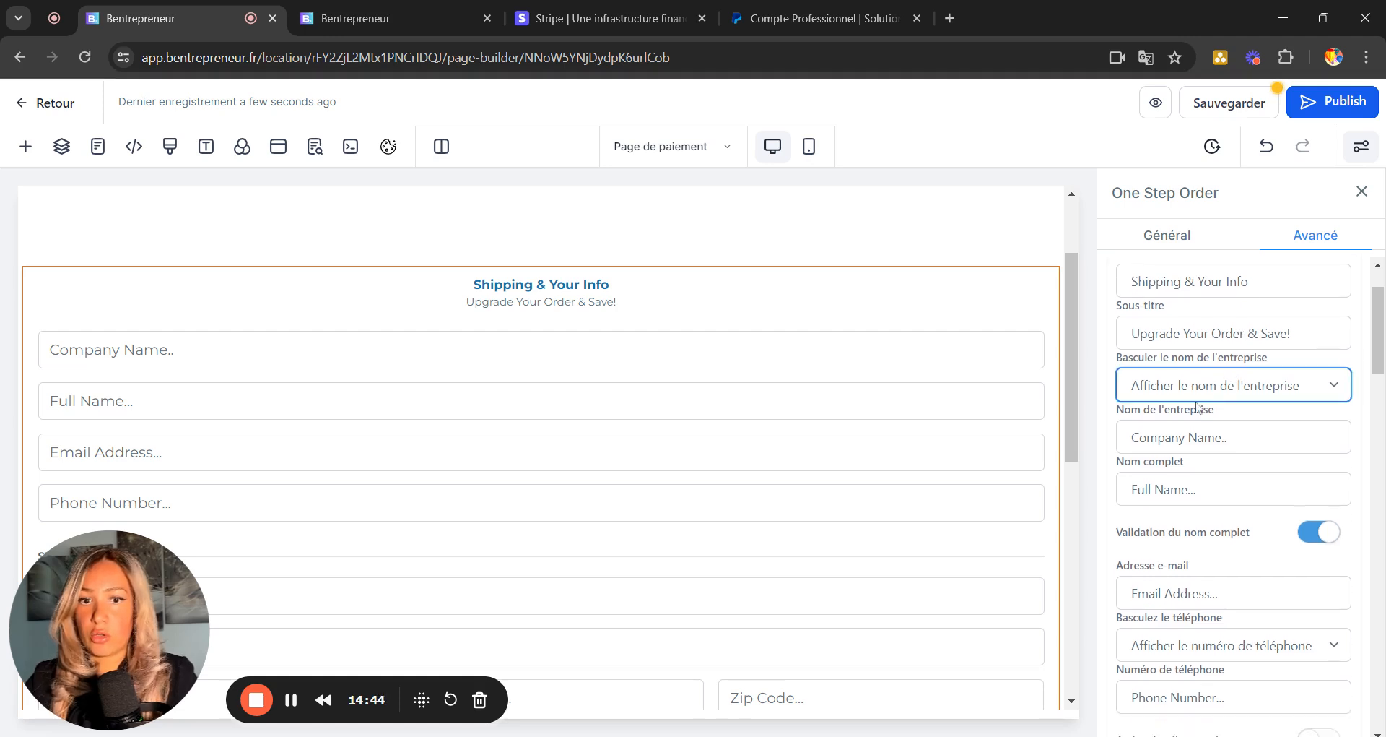
left_click(1156, 432)
Set Basculer l'expédition to Cacher l'expédition to remove the shipping section.
scroll(1232, 471, "down", 1)
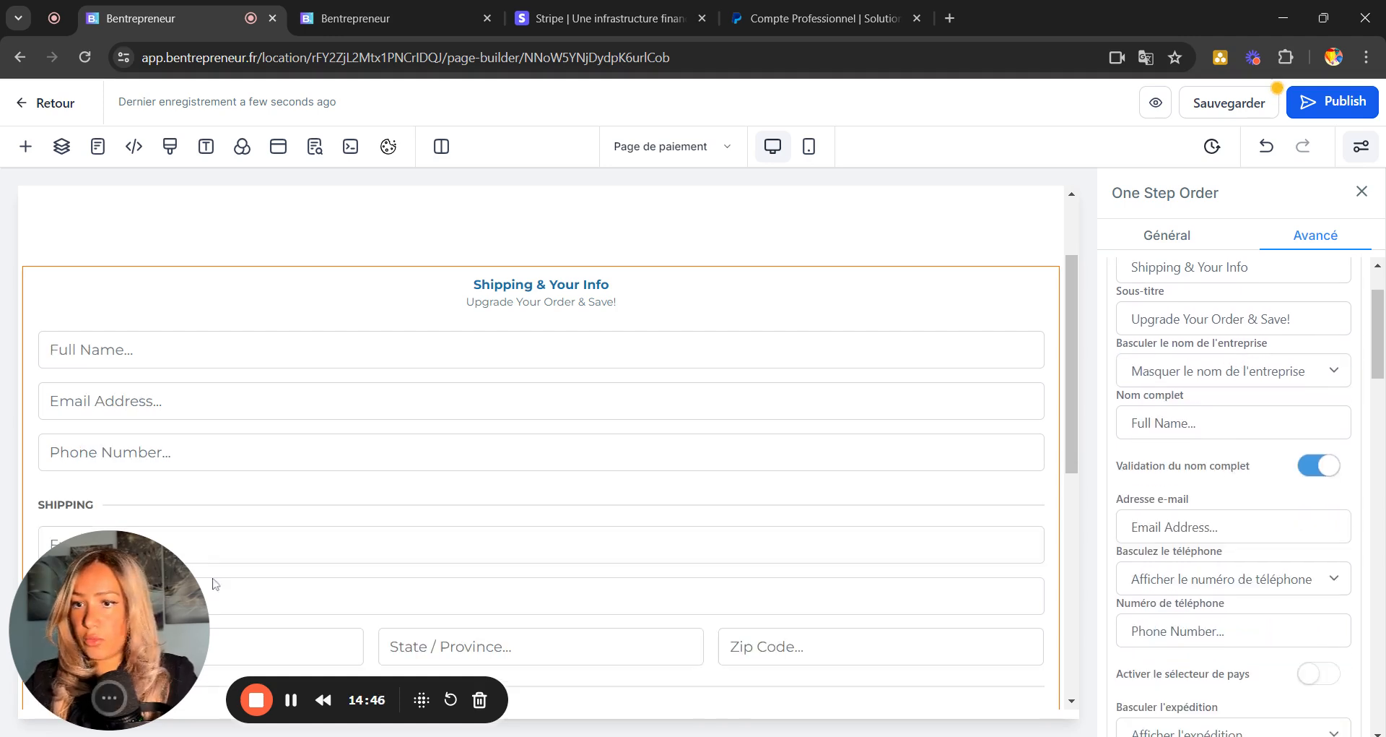
left_click_drag(215, 583, 1220, 141)
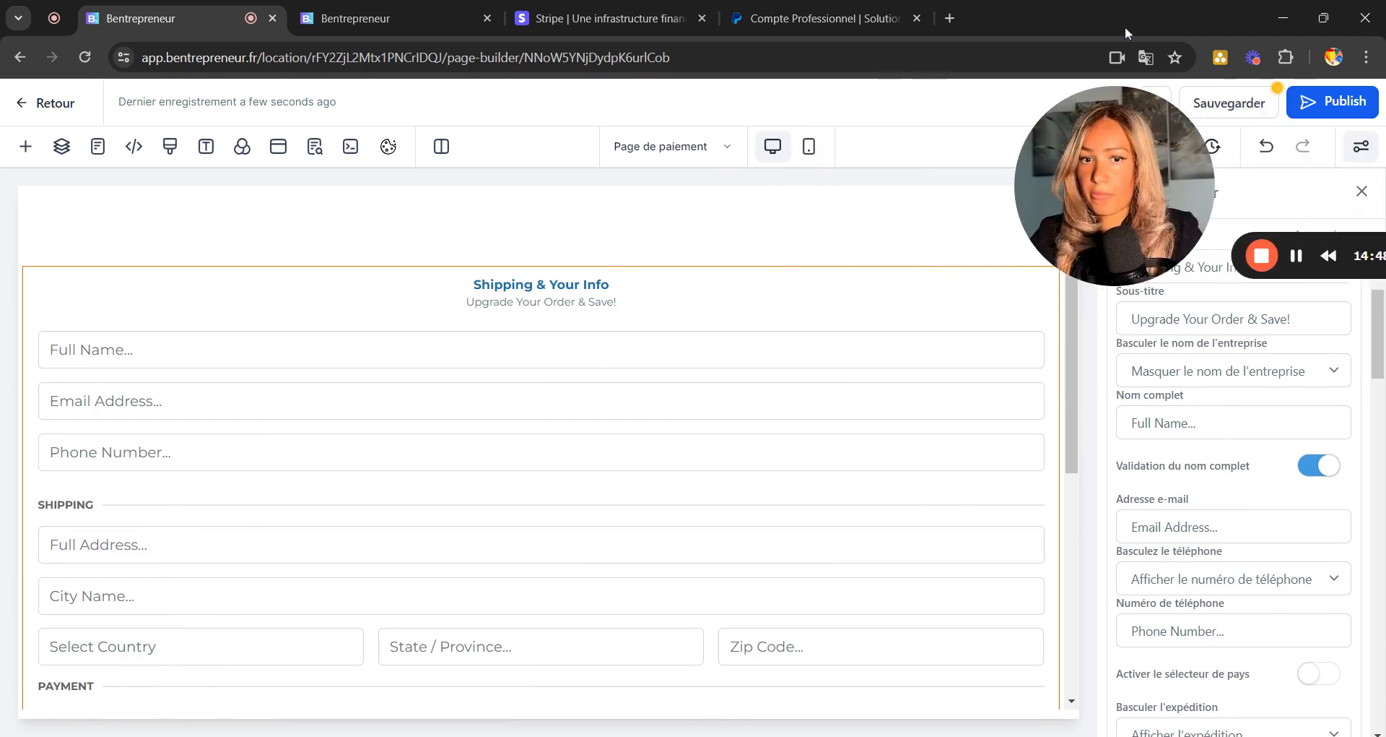
scroll(1234, 505, "down", 3)
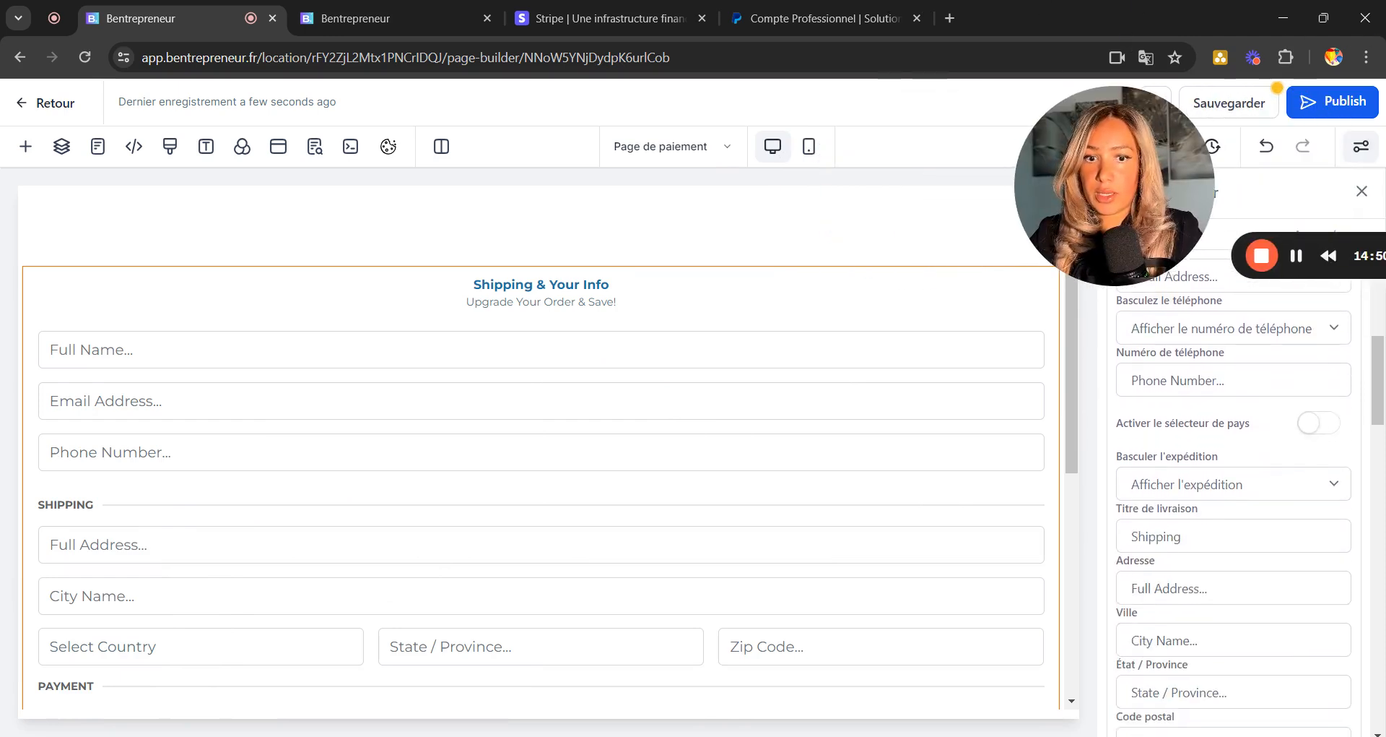
left_click(1228, 434)
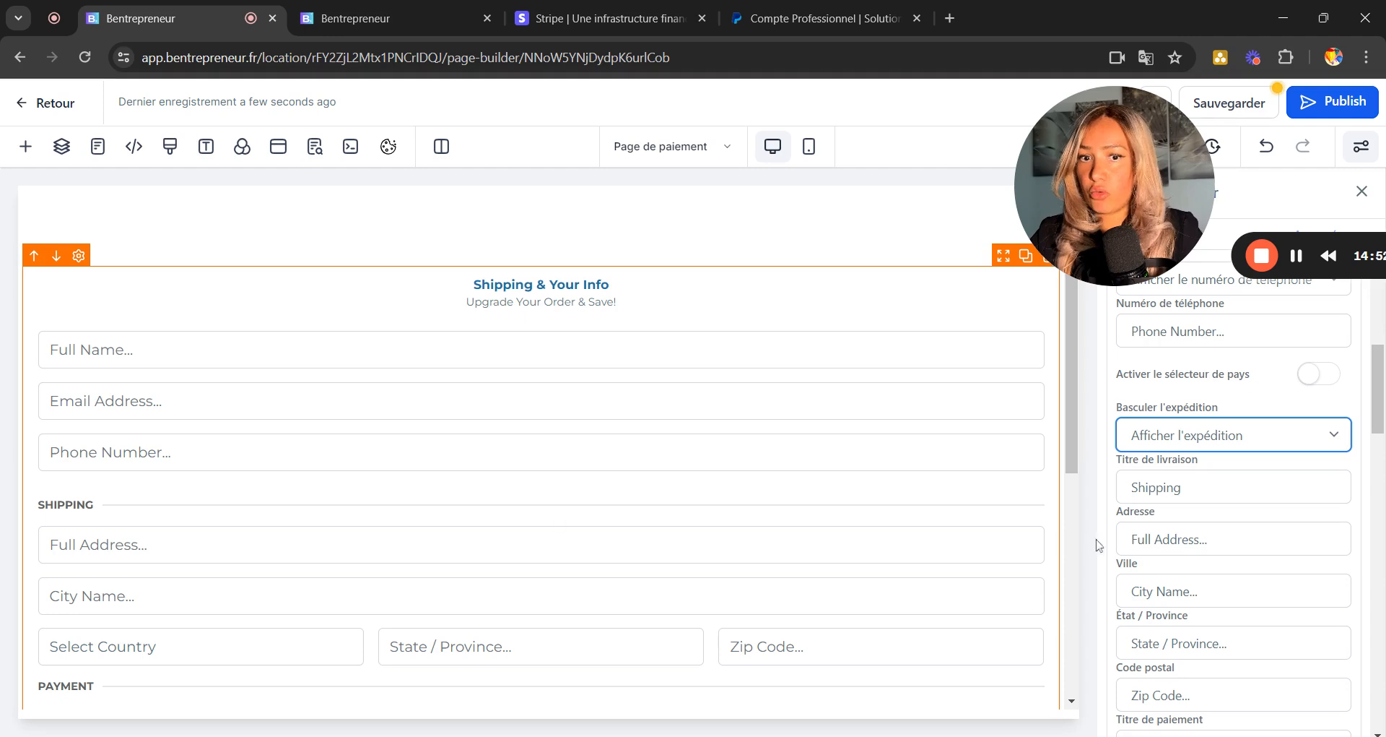
scroll(501, 539, "down", 3)
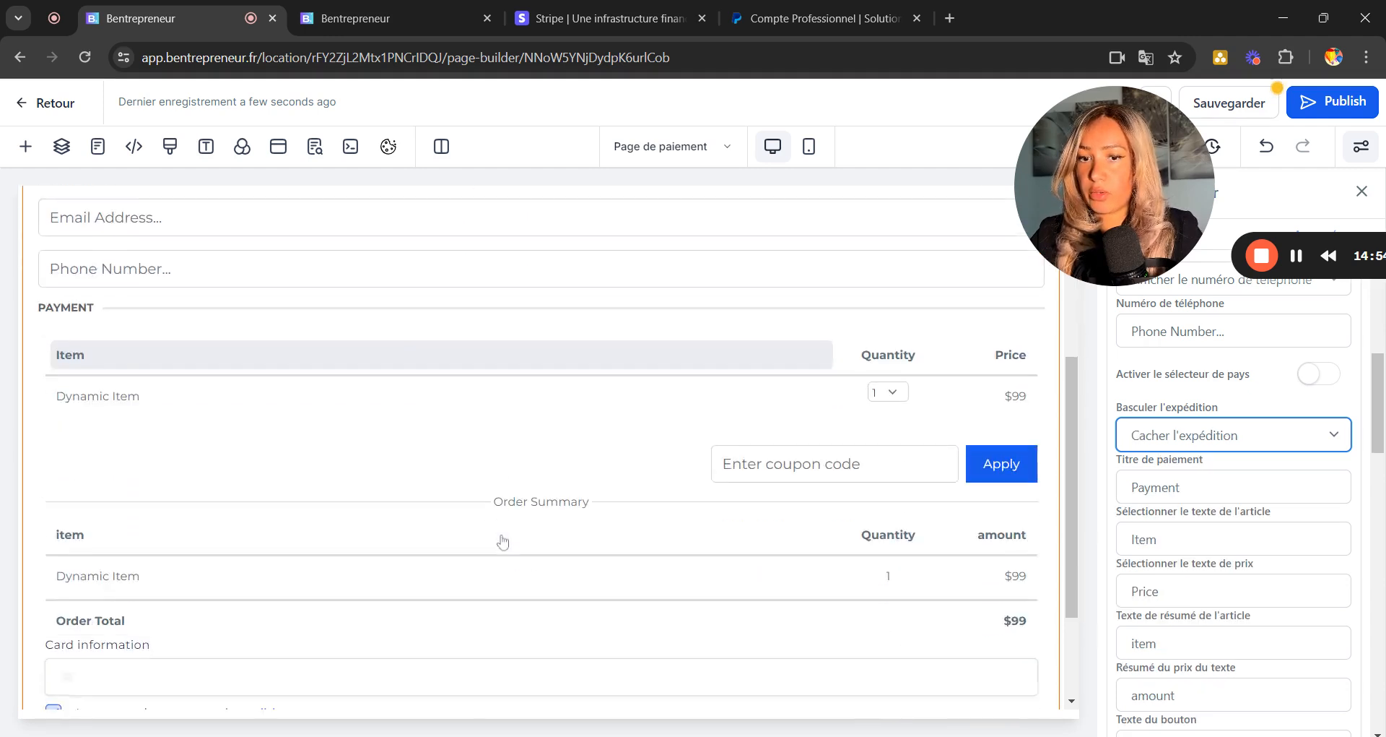
scroll(501, 539, "up", 2)
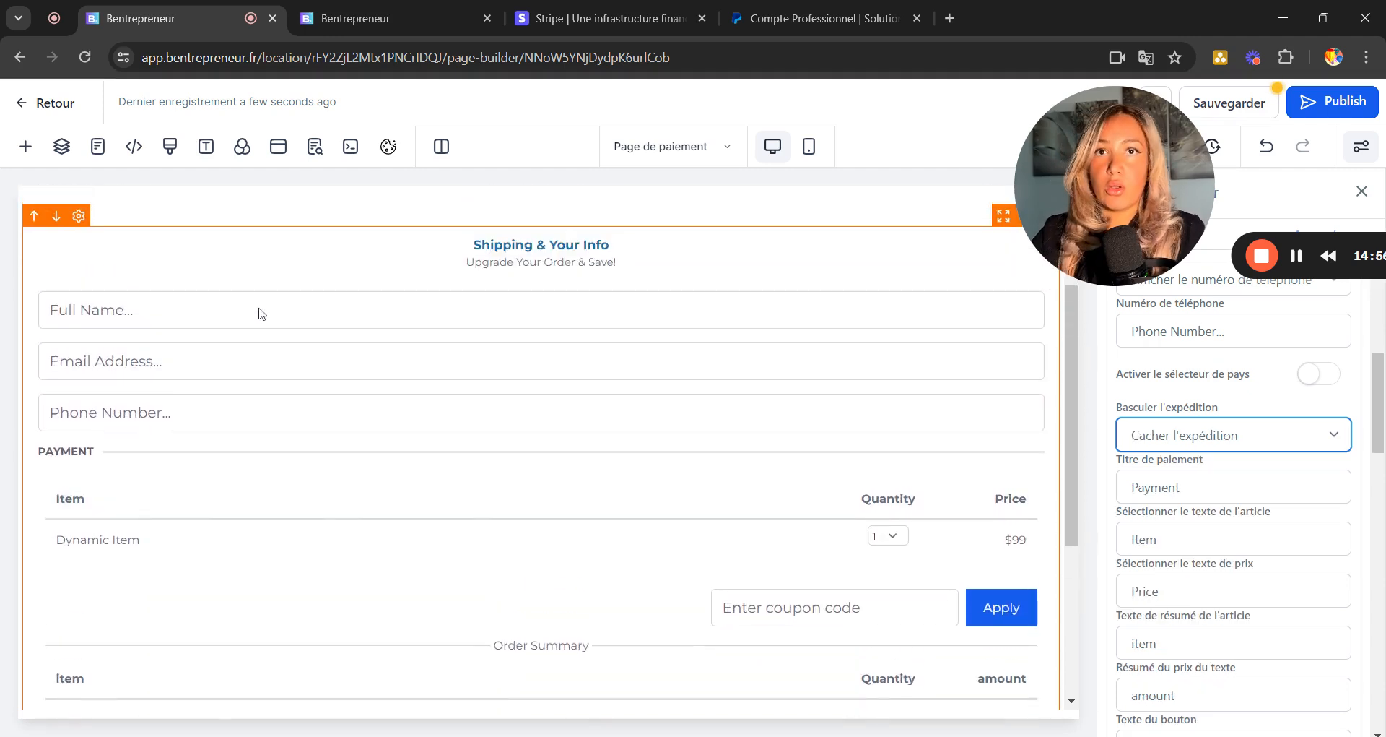
scroll(286, 513, "down", 3)
scroll(286, 513, "down", 1)
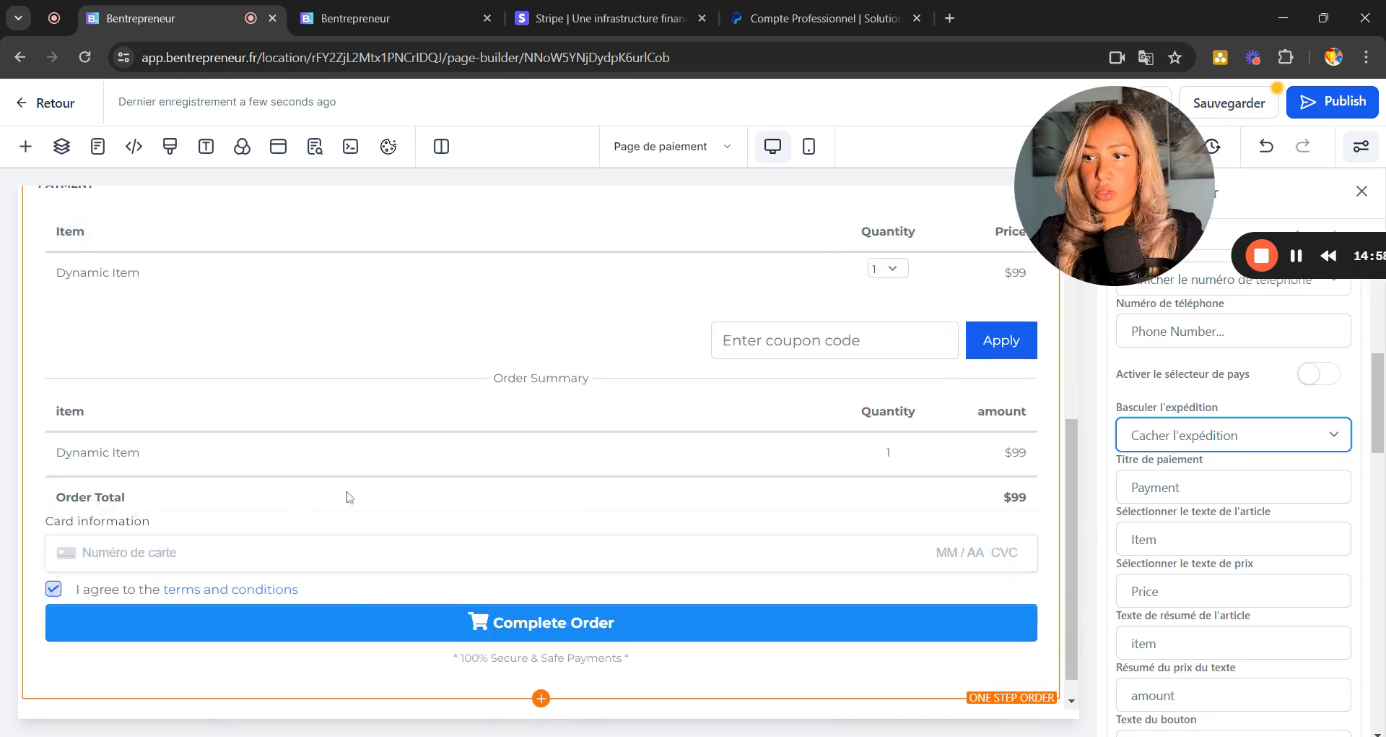
scroll(655, 550, "down", 1)
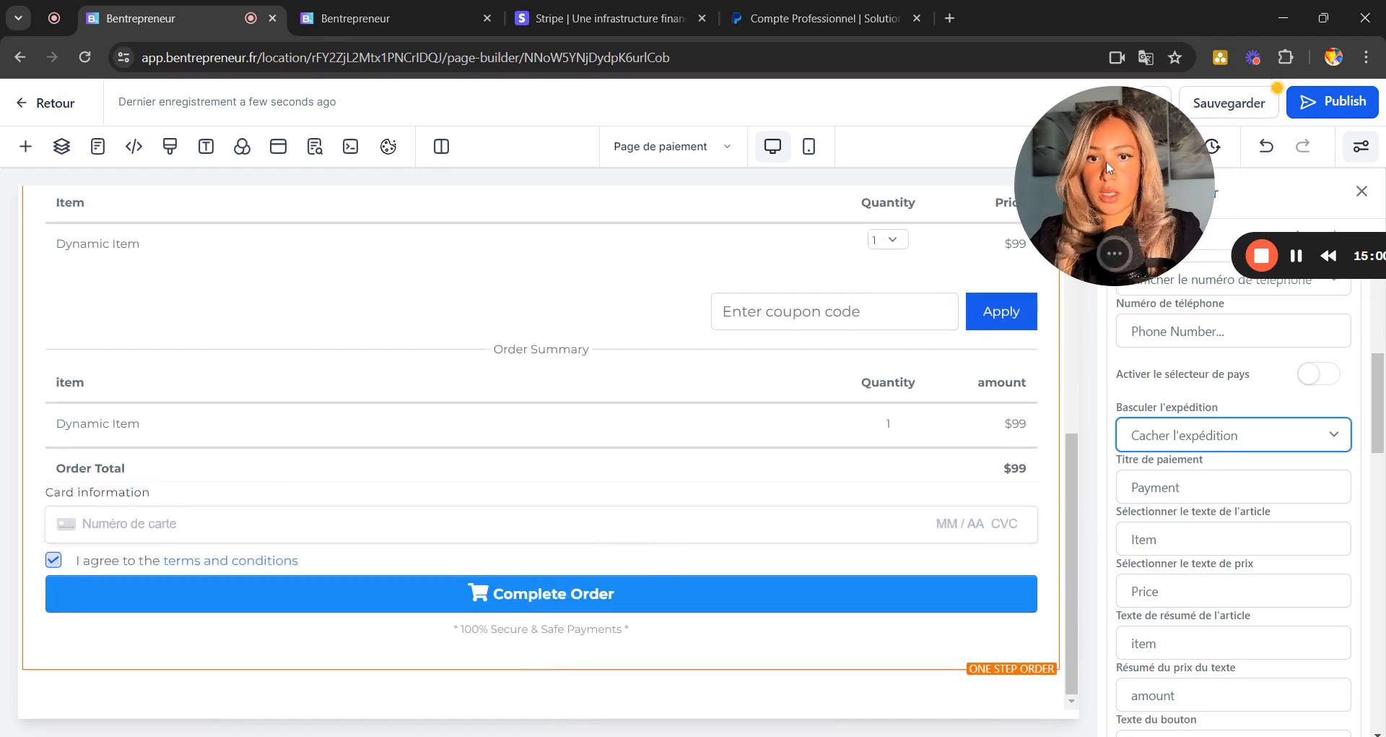
left_click_drag(1114, 189, 671, 469)
Save the Page de paiement, go back, and open the Homepage step in the editor.
left_click(1229, 104)
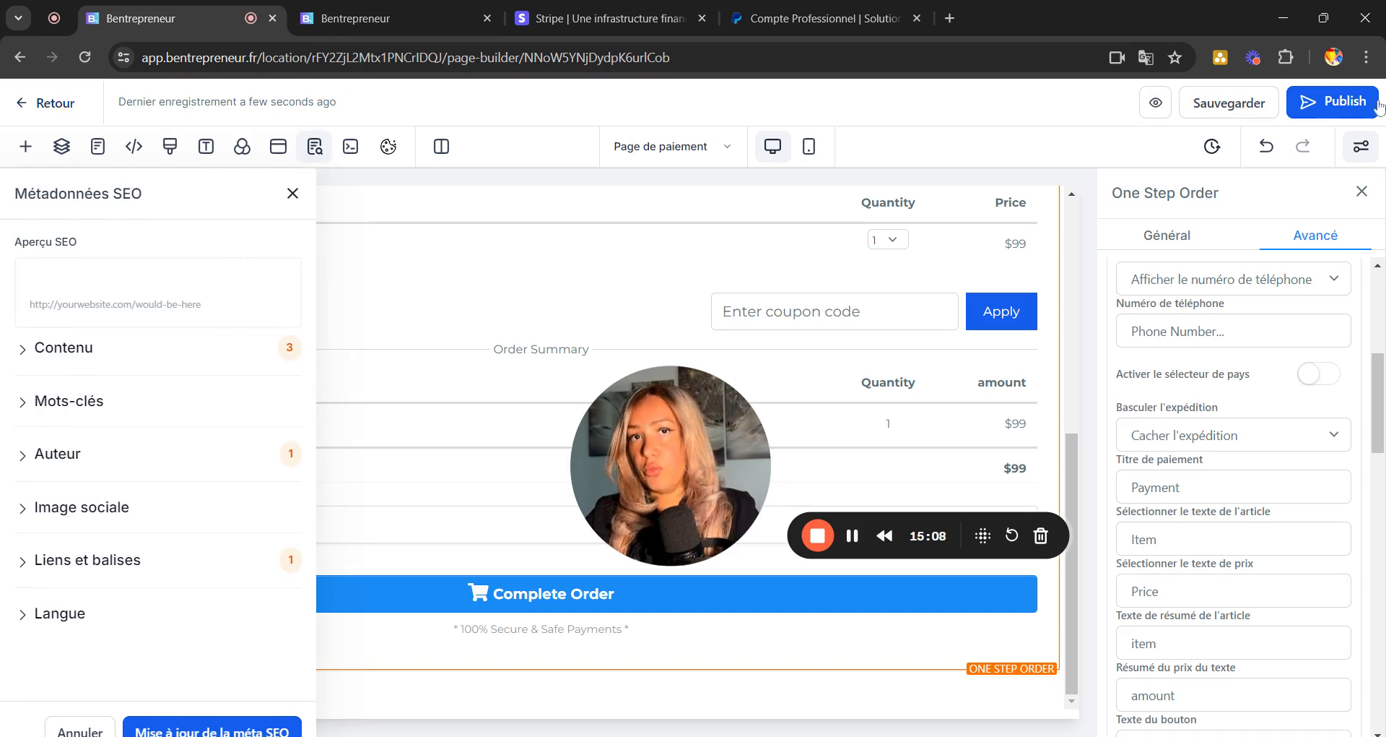
left_click(37, 108)
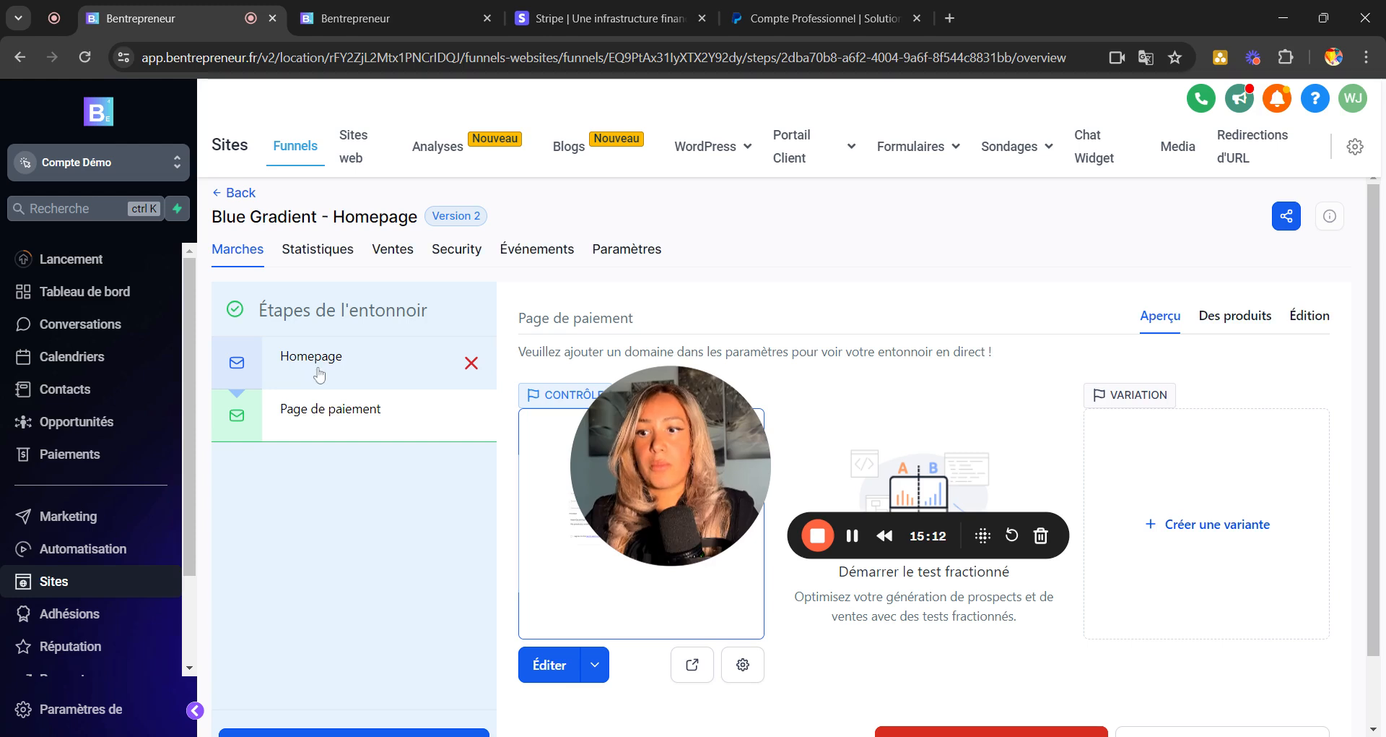
left_click(321, 374)
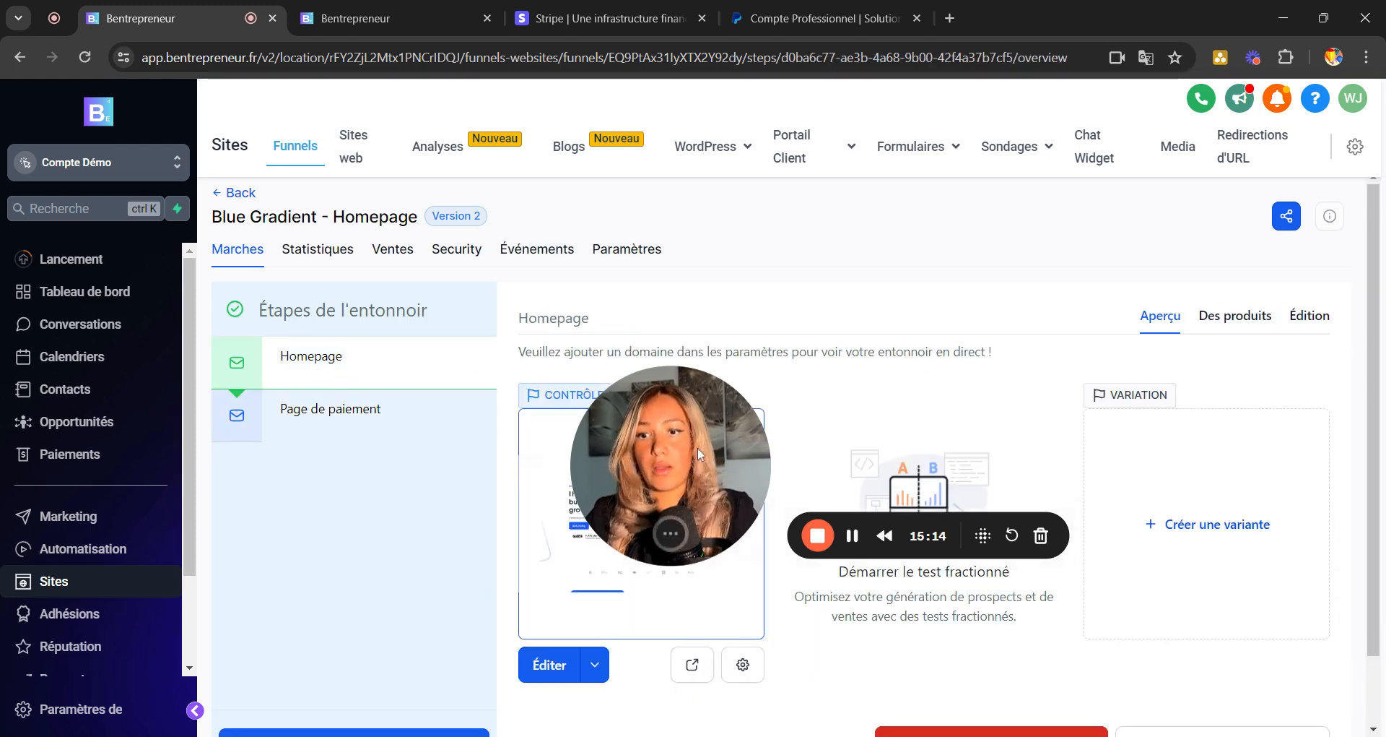
left_click_drag(718, 411, 749, 183)
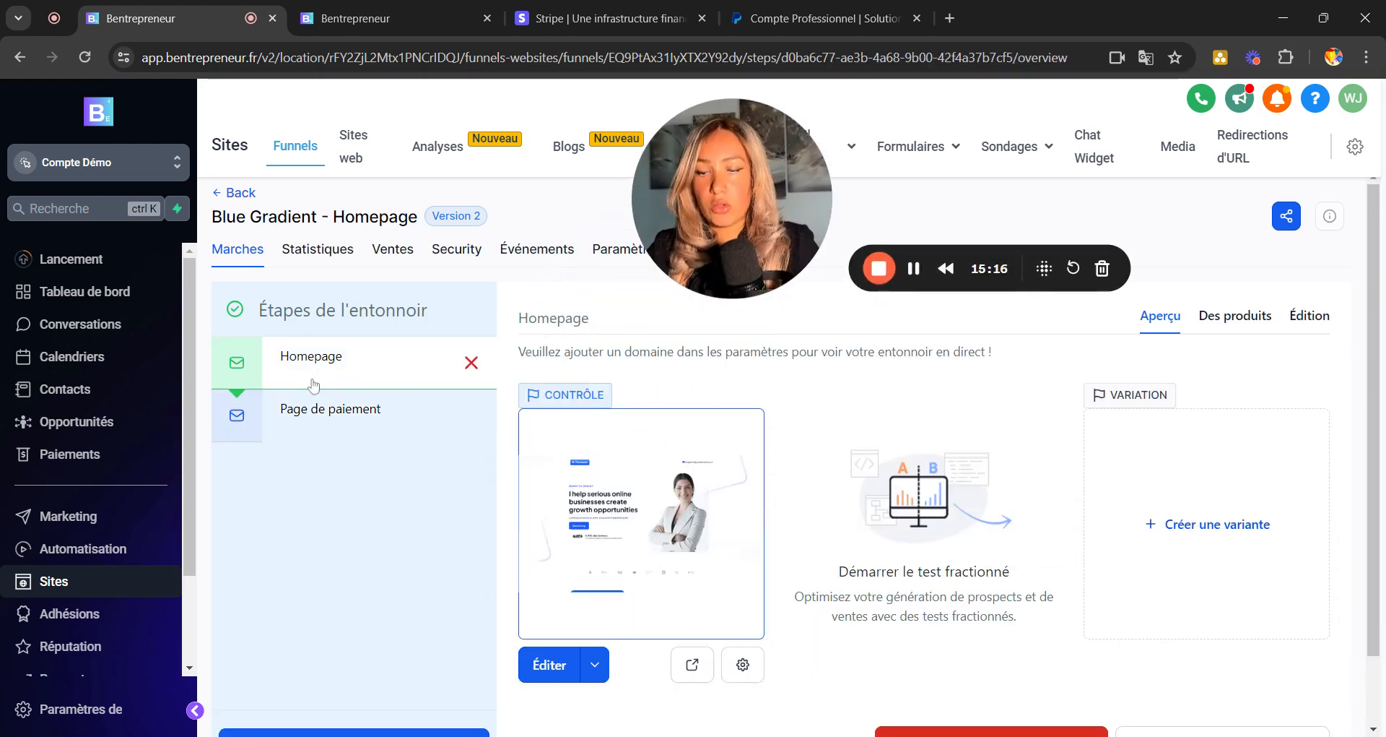
left_click(545, 664)
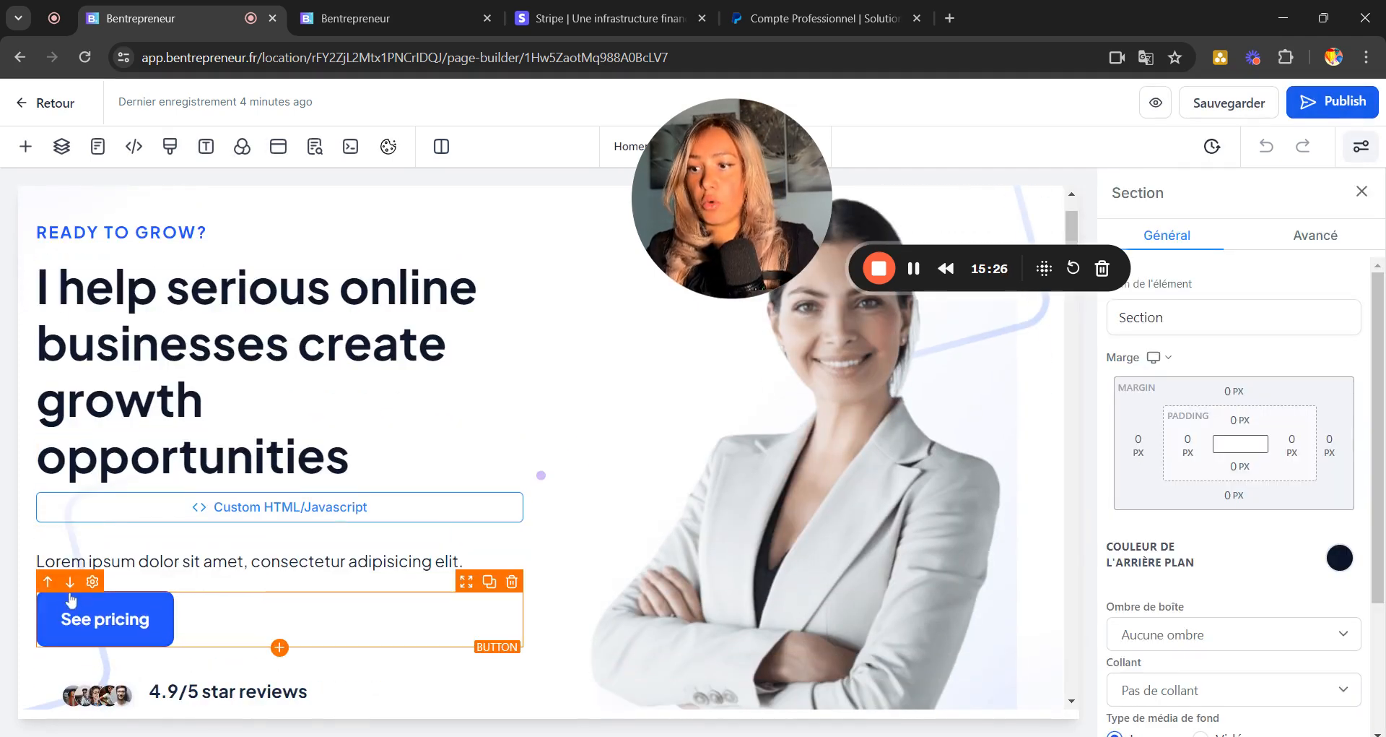
Select the first pricing card's 'Get a free trial' button and relabel it Commander.
scroll(108, 614, "down", 20)
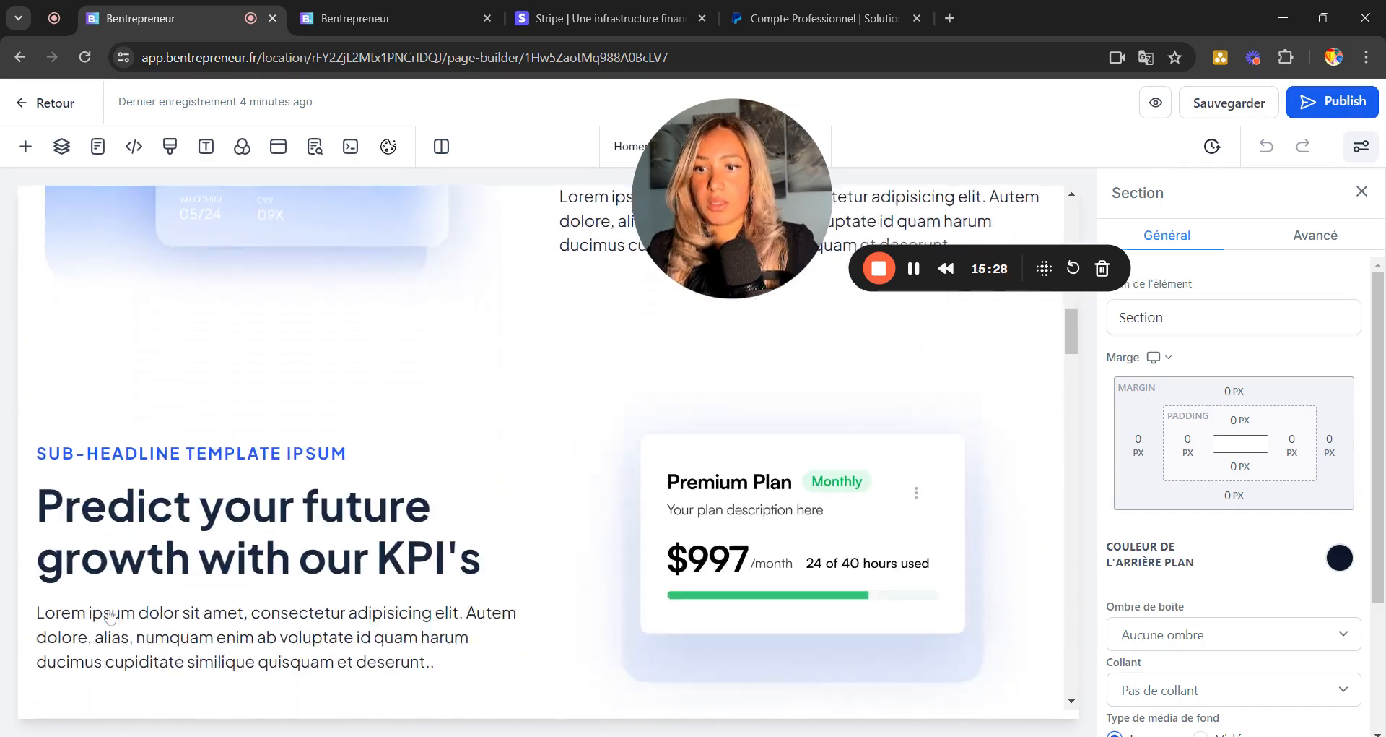
scroll(196, 352, "up", 5)
scroll(196, 351, "down", 4)
scroll(197, 352, "up", 1)
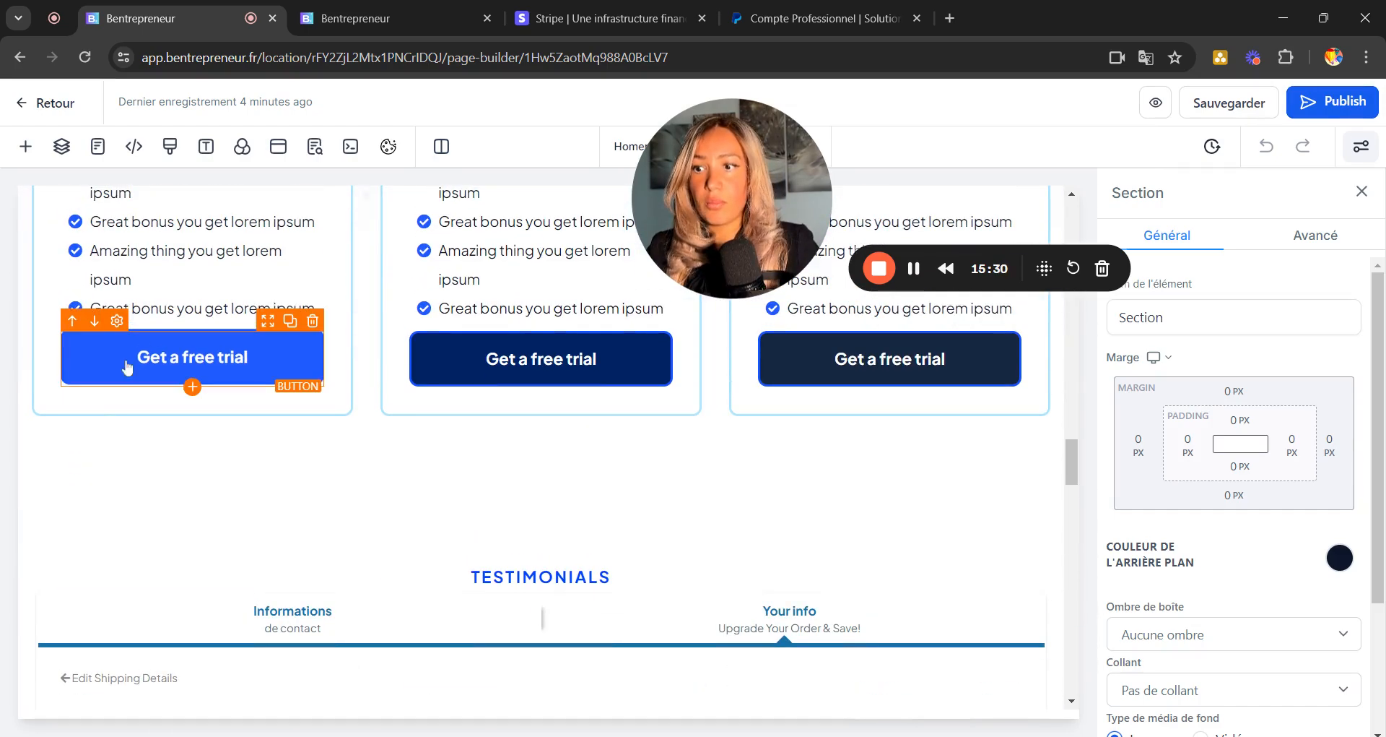
left_click(188, 365)
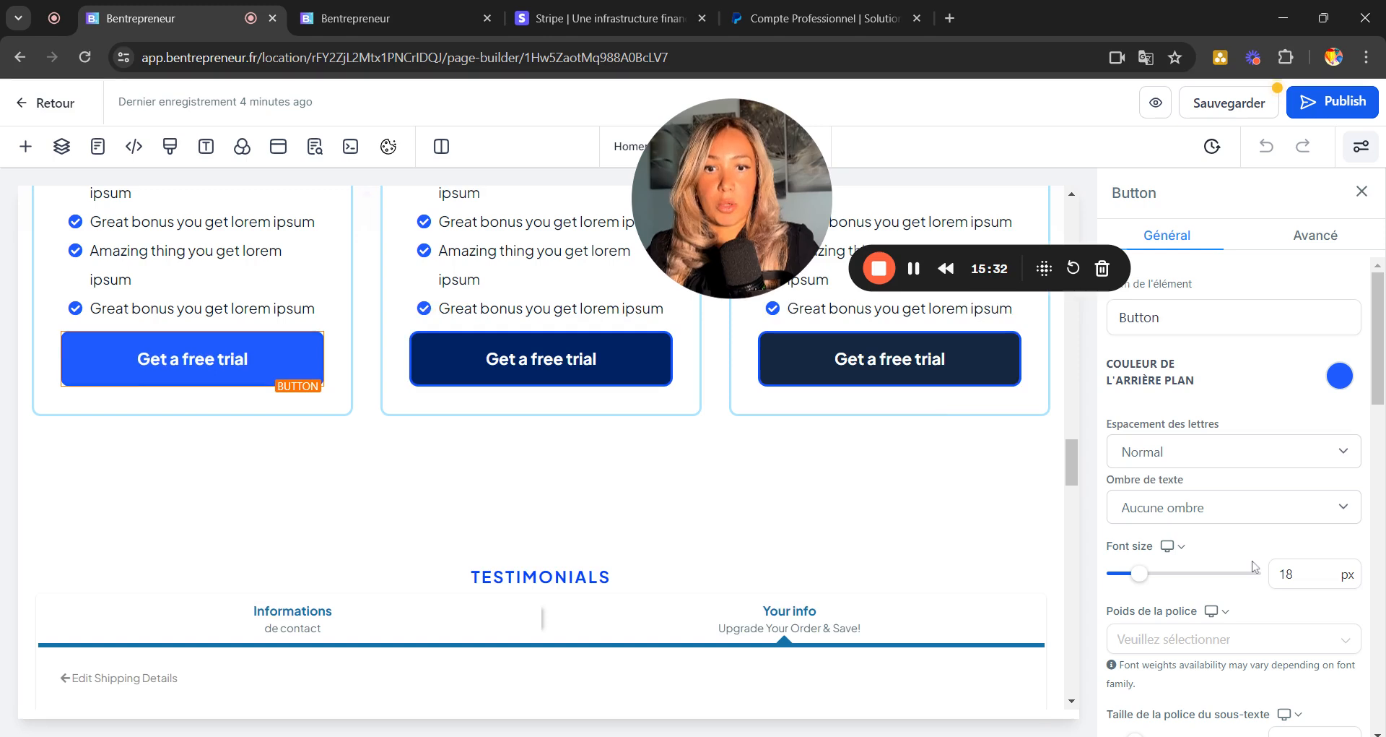
scroll(1255, 567, "down", 6)
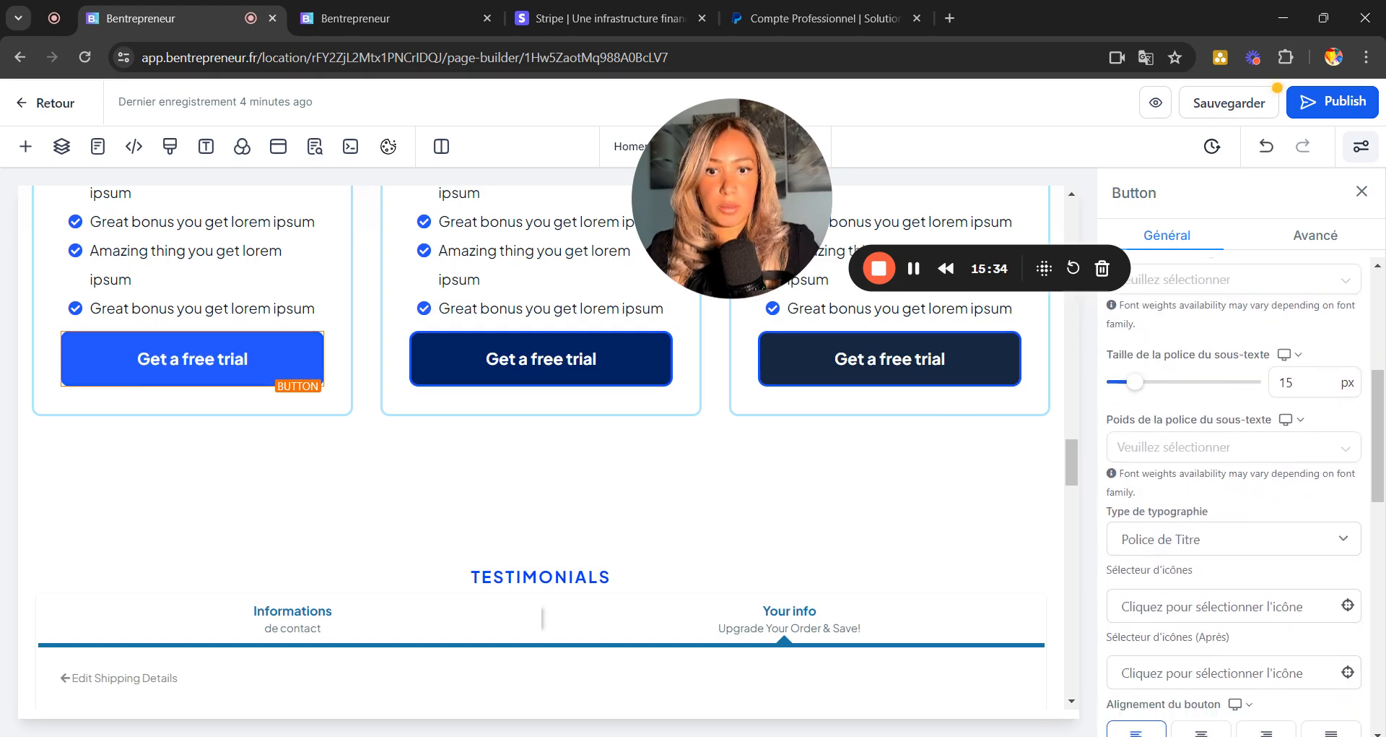
scroll(1234, 499, "down", 3)
scroll(1235, 498, "up", 3)
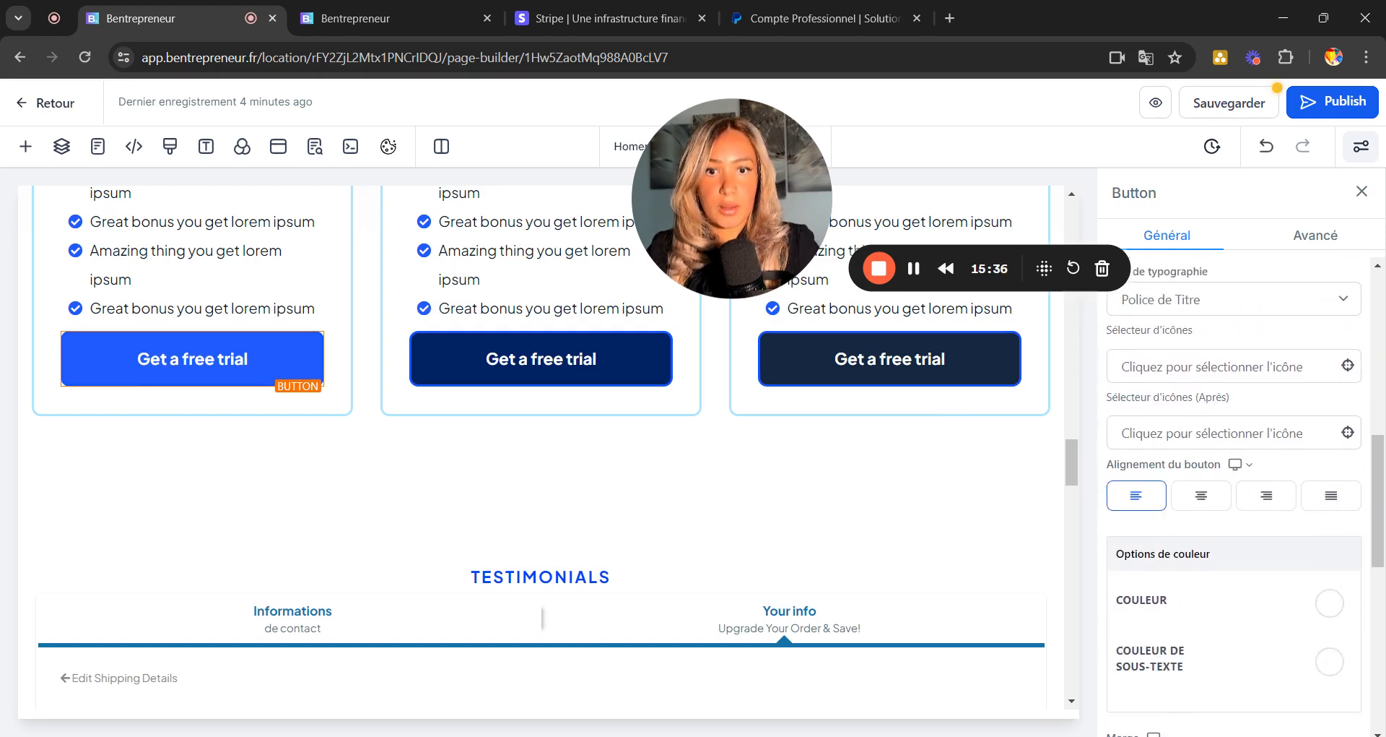
scroll(1235, 499, "up", 1)
scroll(1235, 499, "down", 8)
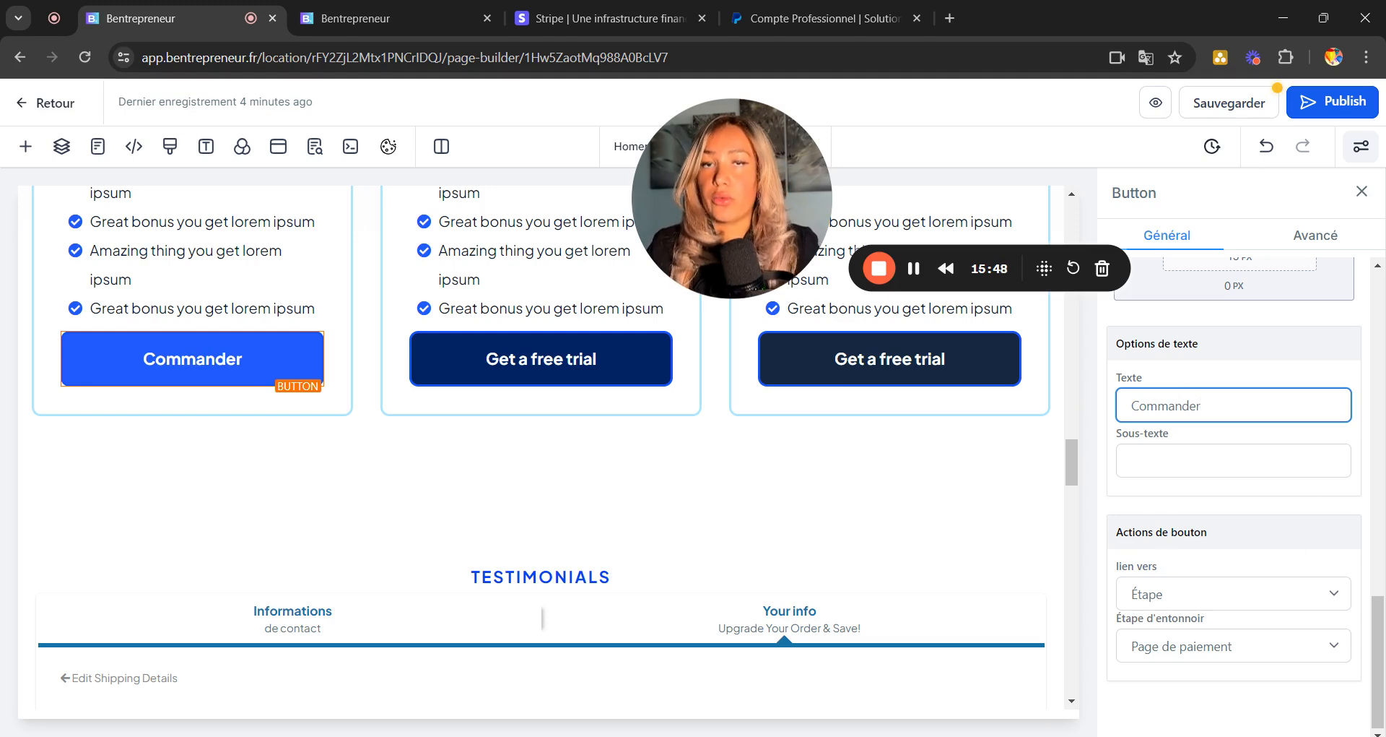
Link the button to the Page de paiement step, save the Homepage, and preview it.
left_click(1181, 657)
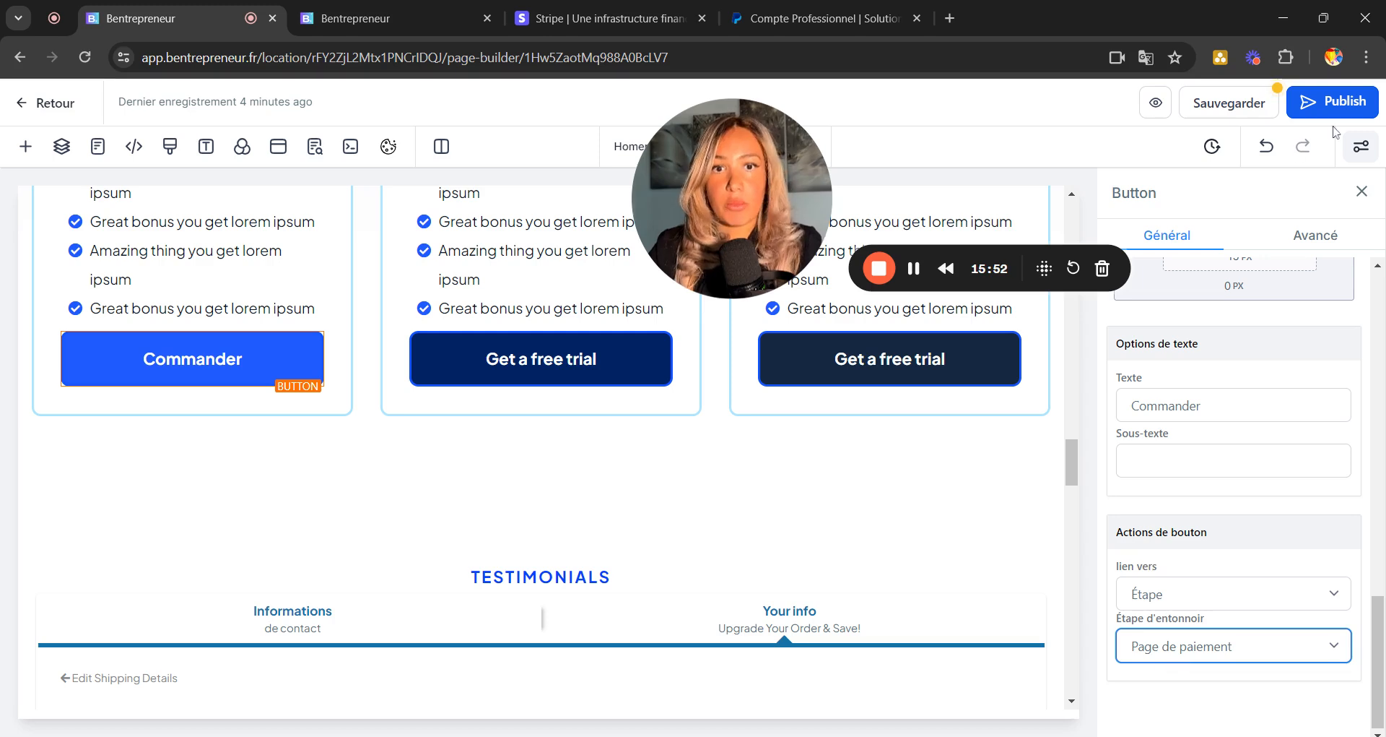
left_click(1229, 103)
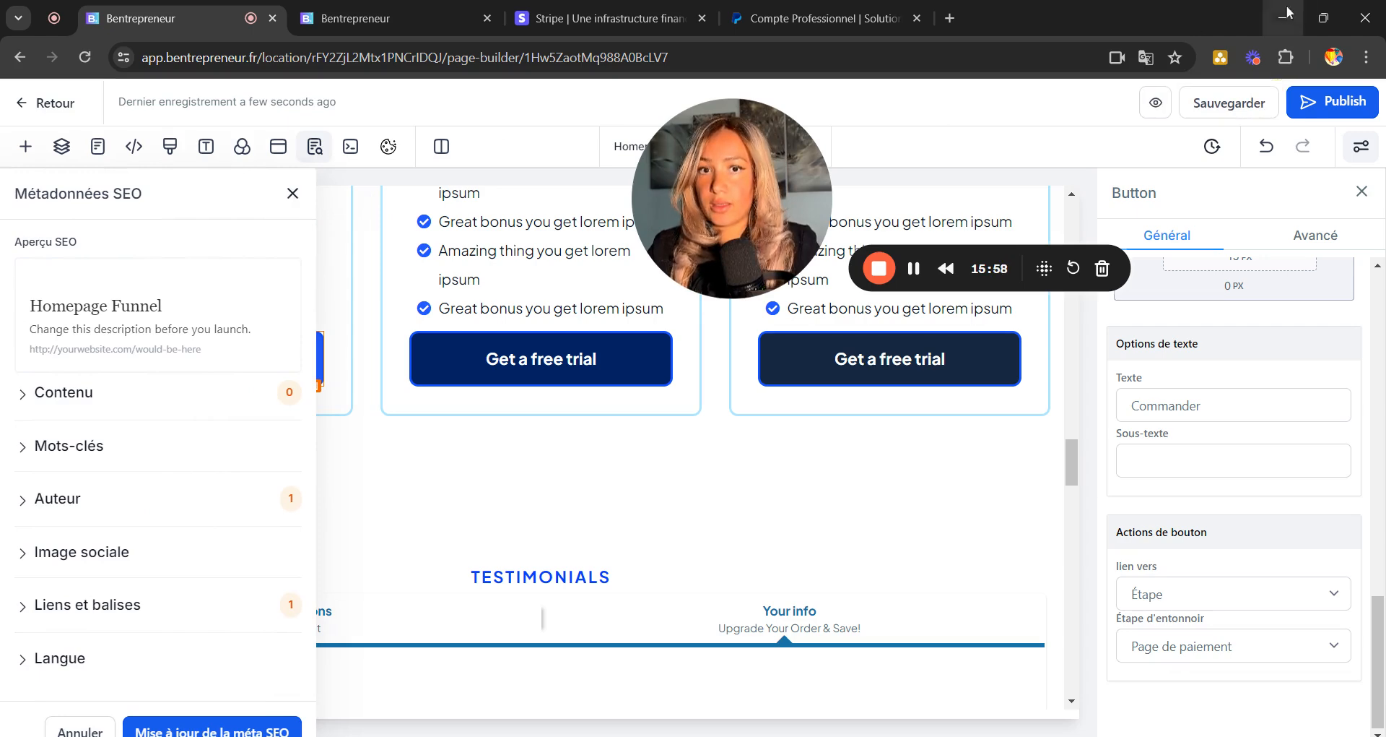
left_click(1155, 102)
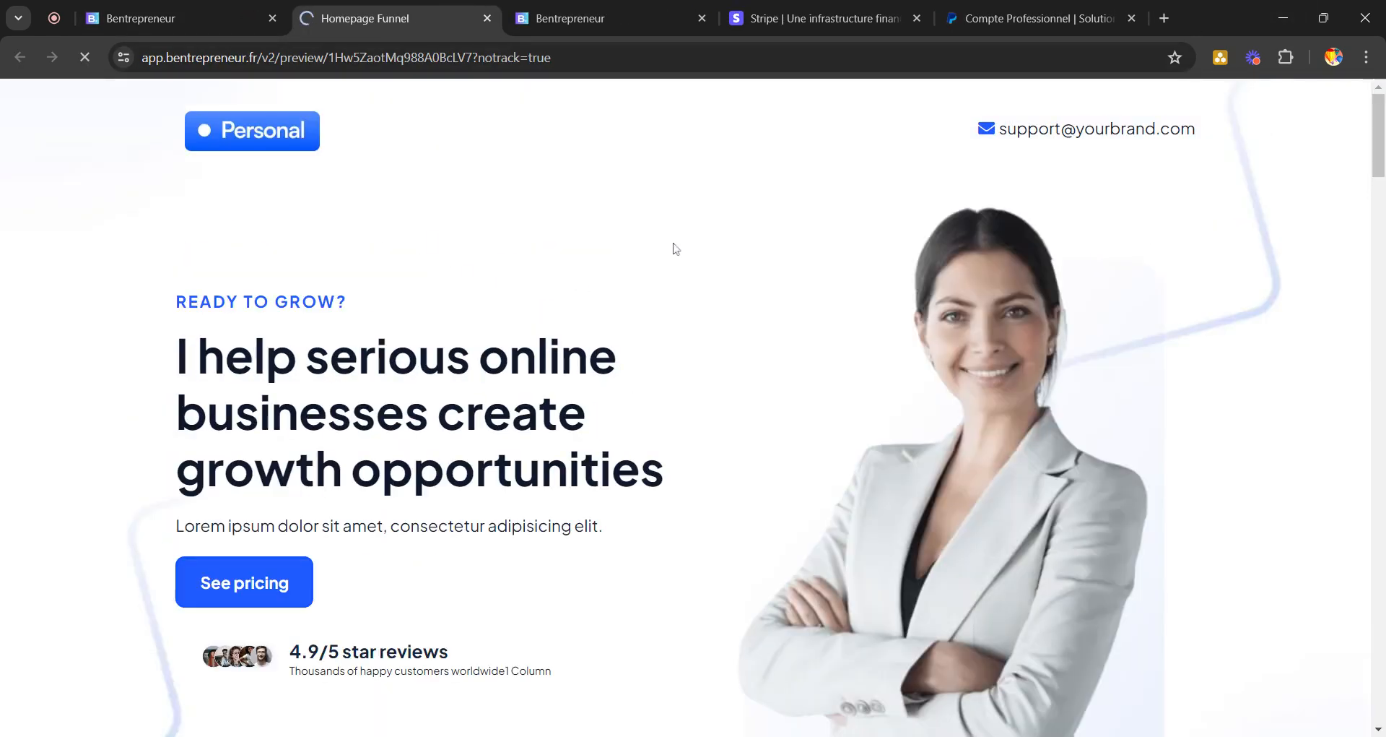
In the preview, order the Starter plan and inspect the checkout showing 'No products available'.
scroll(675, 249, "down", 15)
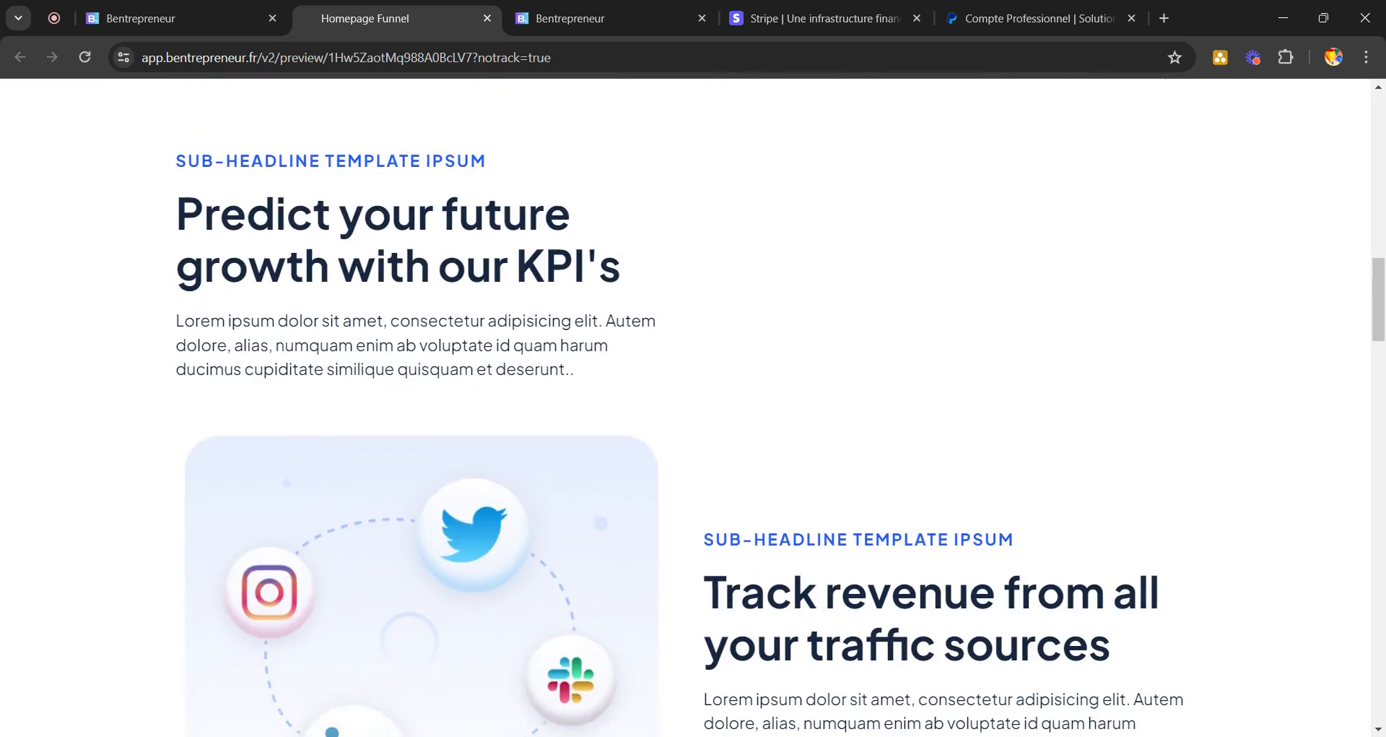
scroll(693, 407, "down", 8)
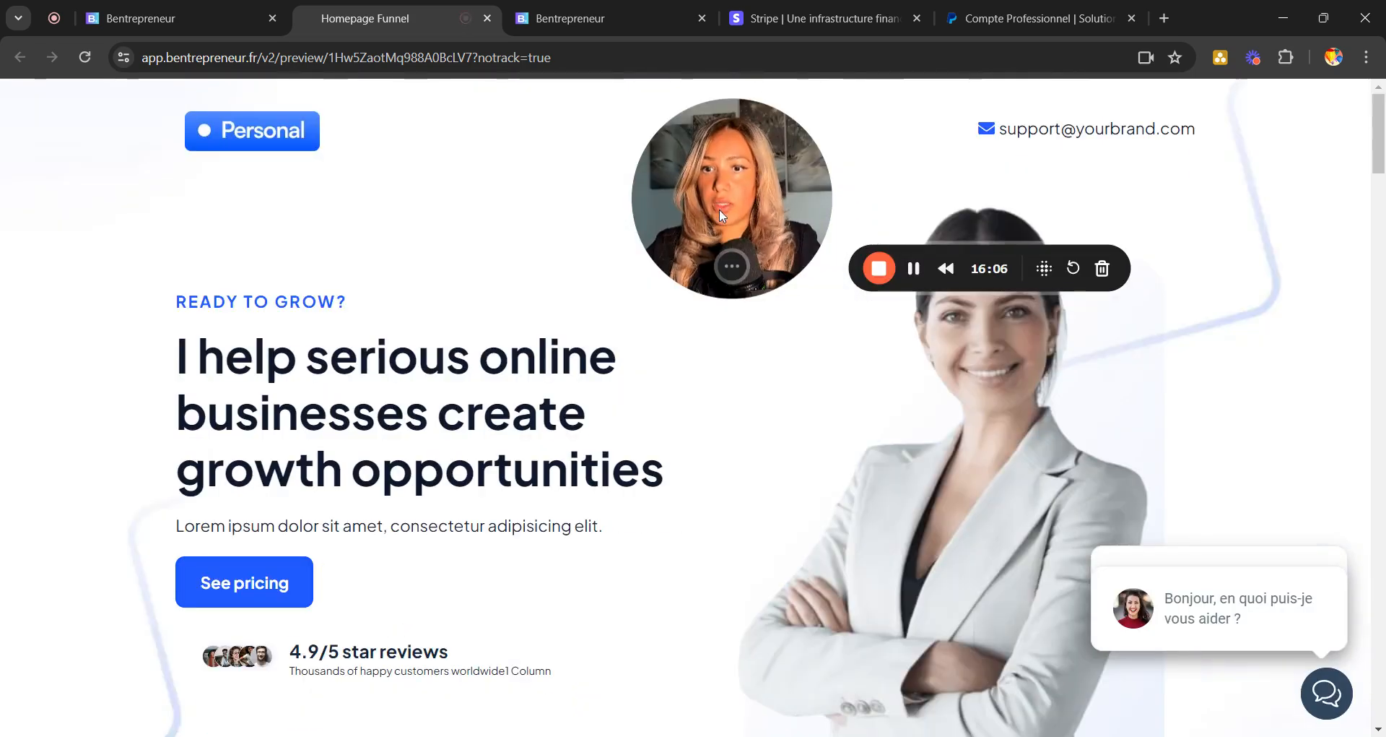
left_click_drag(719, 210, 1216, 196)
scroll(470, 287, "down", 10)
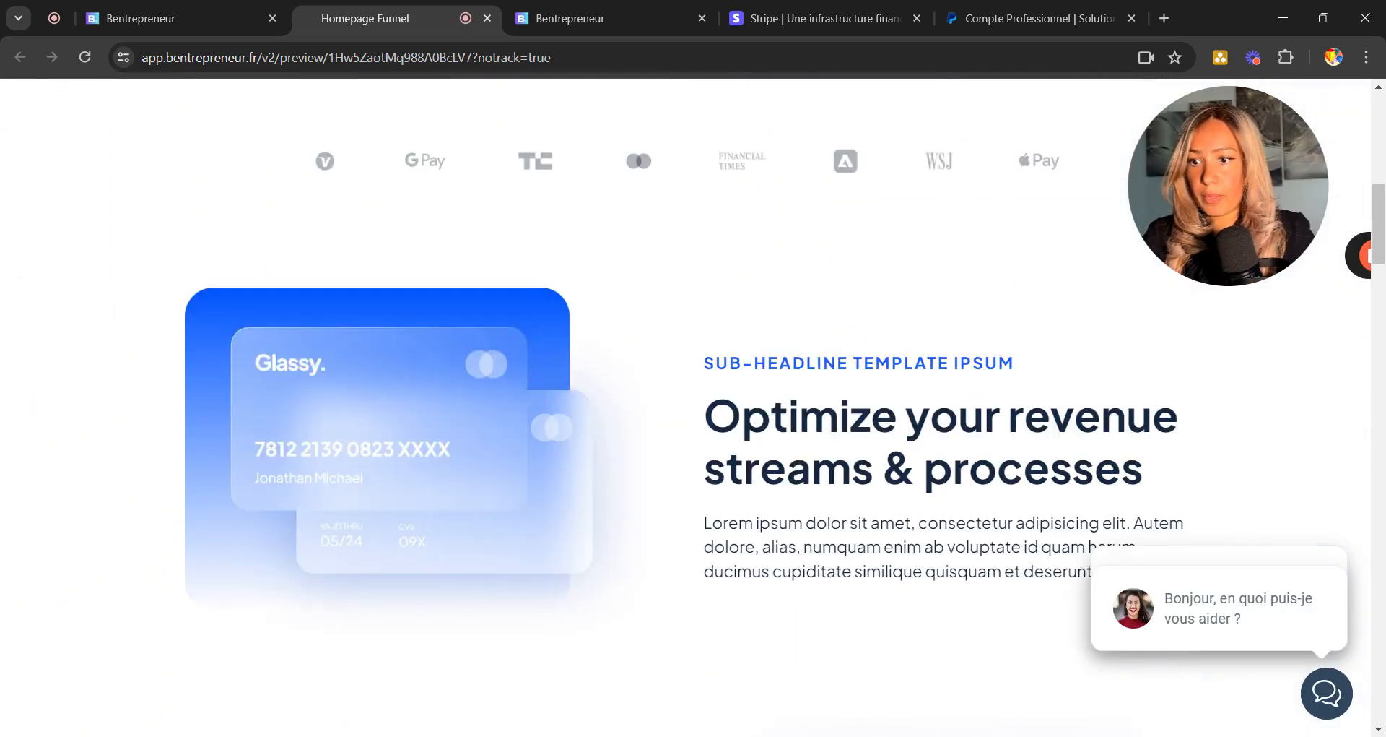
scroll(315, 594, "down", 10)
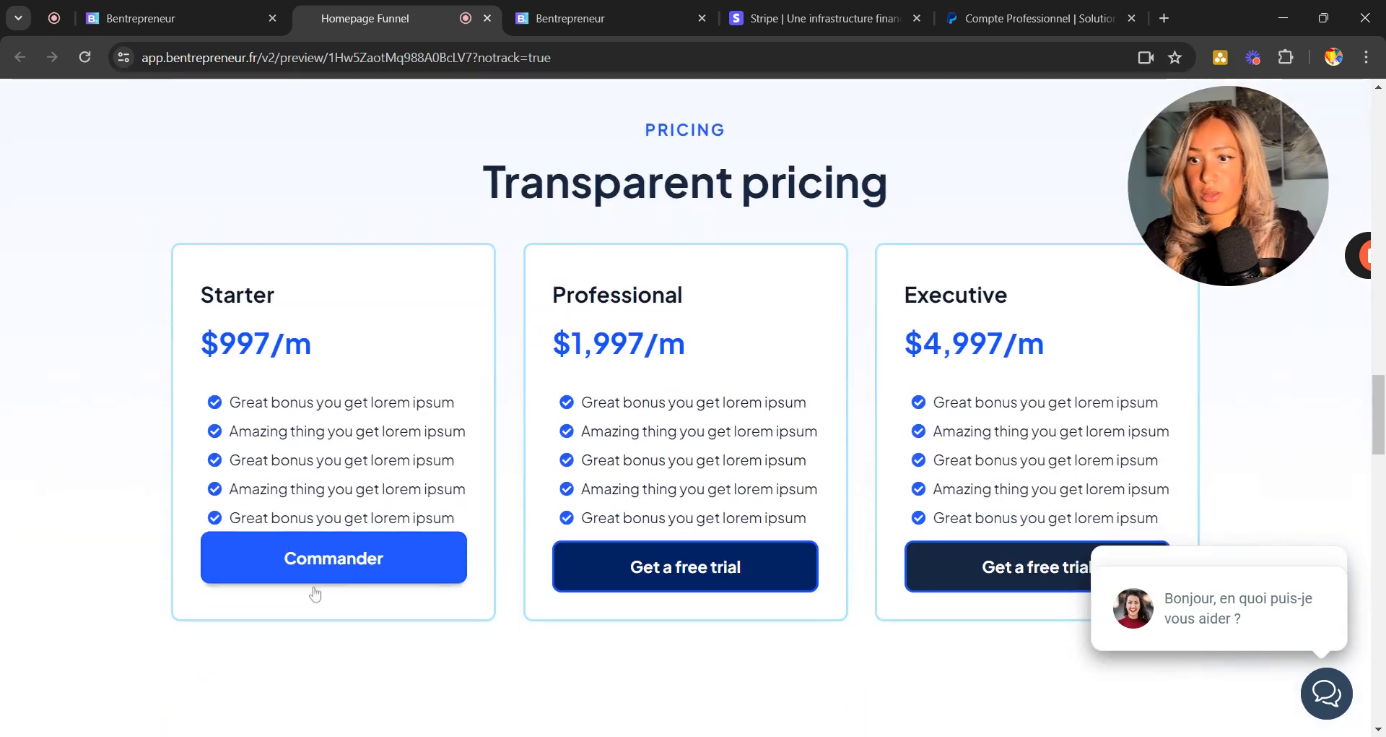
left_click(324, 569)
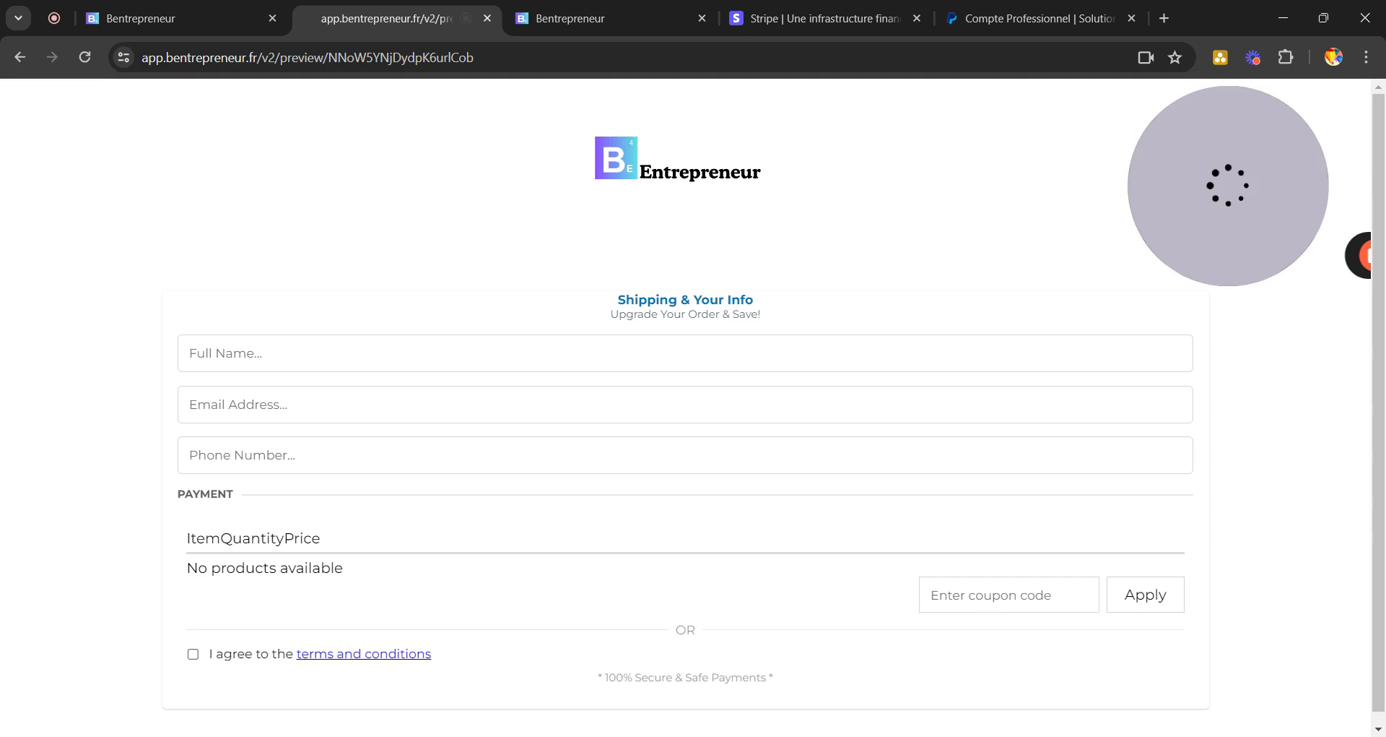
scroll(685, 407, "down", 2)
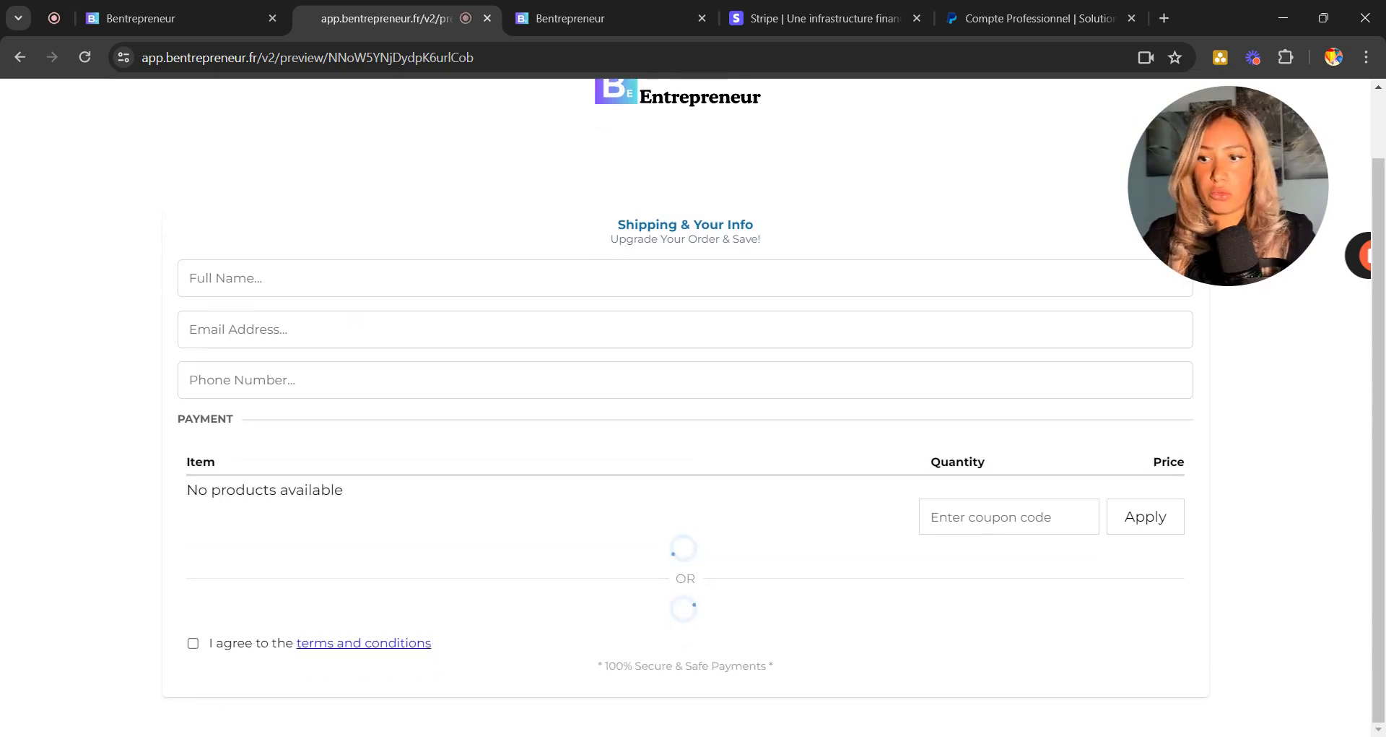
scroll(685, 408, "down", 2)
scroll(685, 407, "down", 2)
scroll(684, 408, "up", 1)
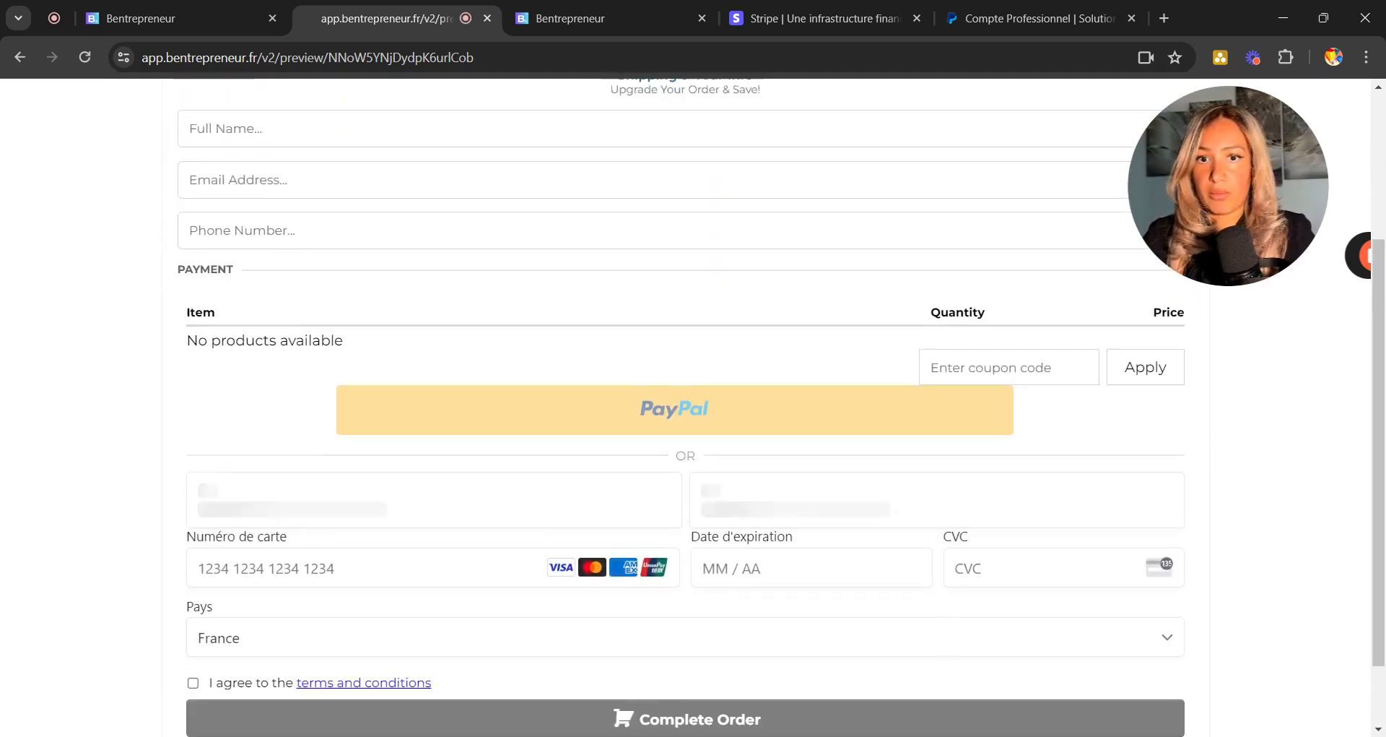
scroll(684, 407, "up", 2)
left_click_drag(187, 518, 335, 518)
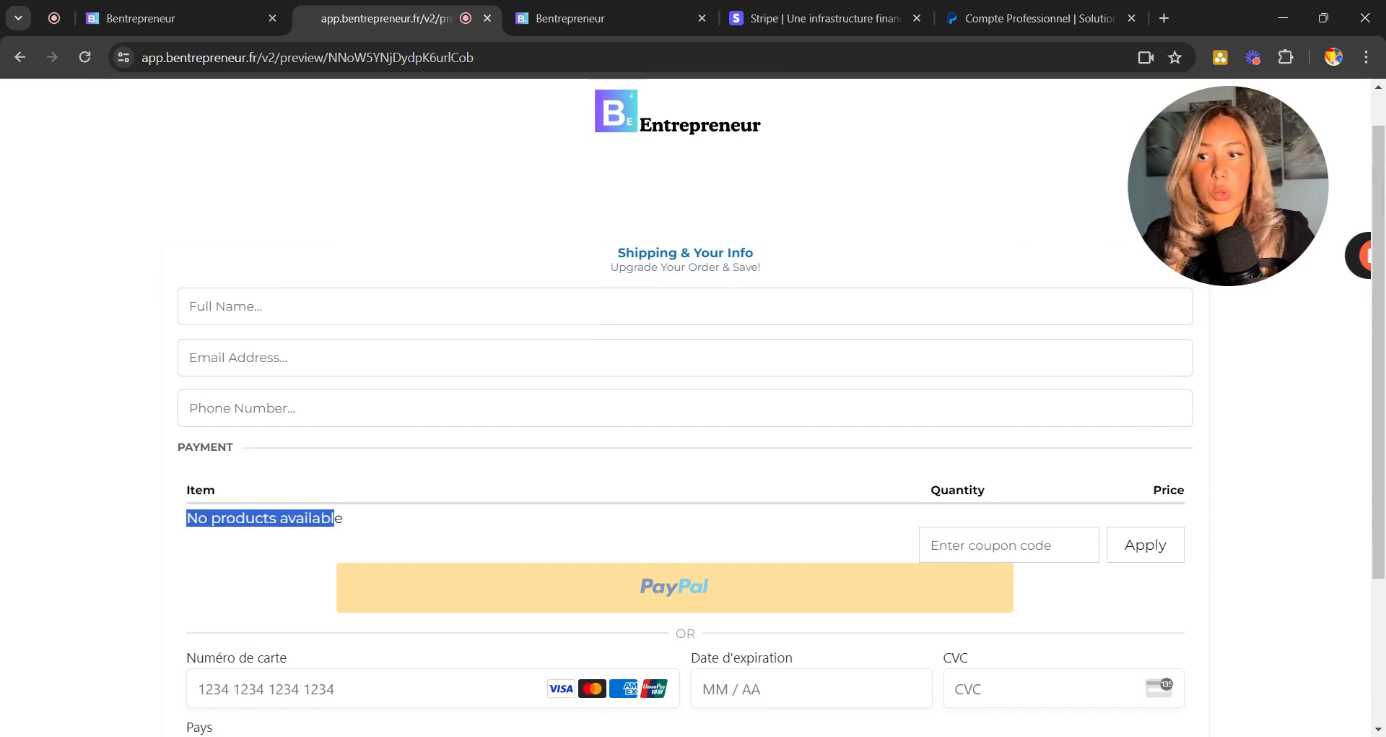
Back in the builder, close the SEO metadata panel, save the Homepage and return to the funnel overview.
left_click(175, 19)
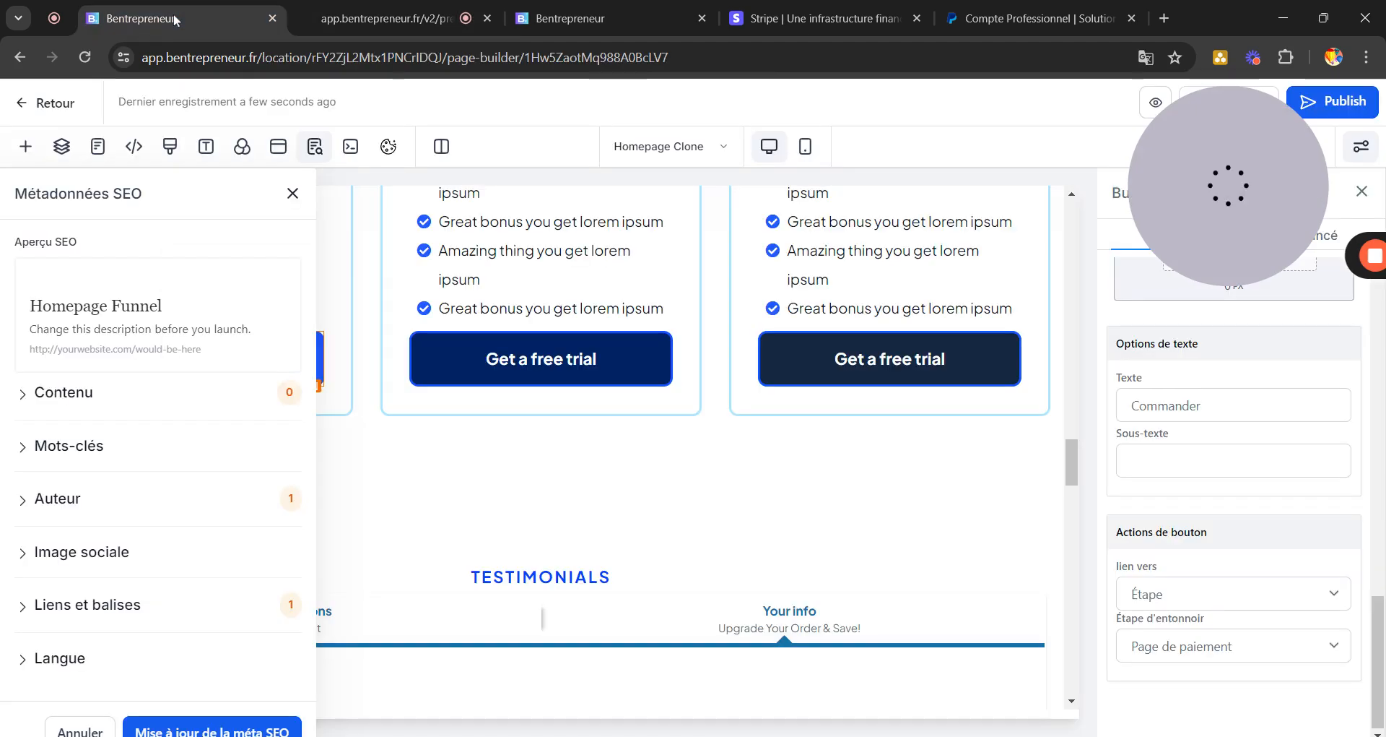
left_click(292, 193)
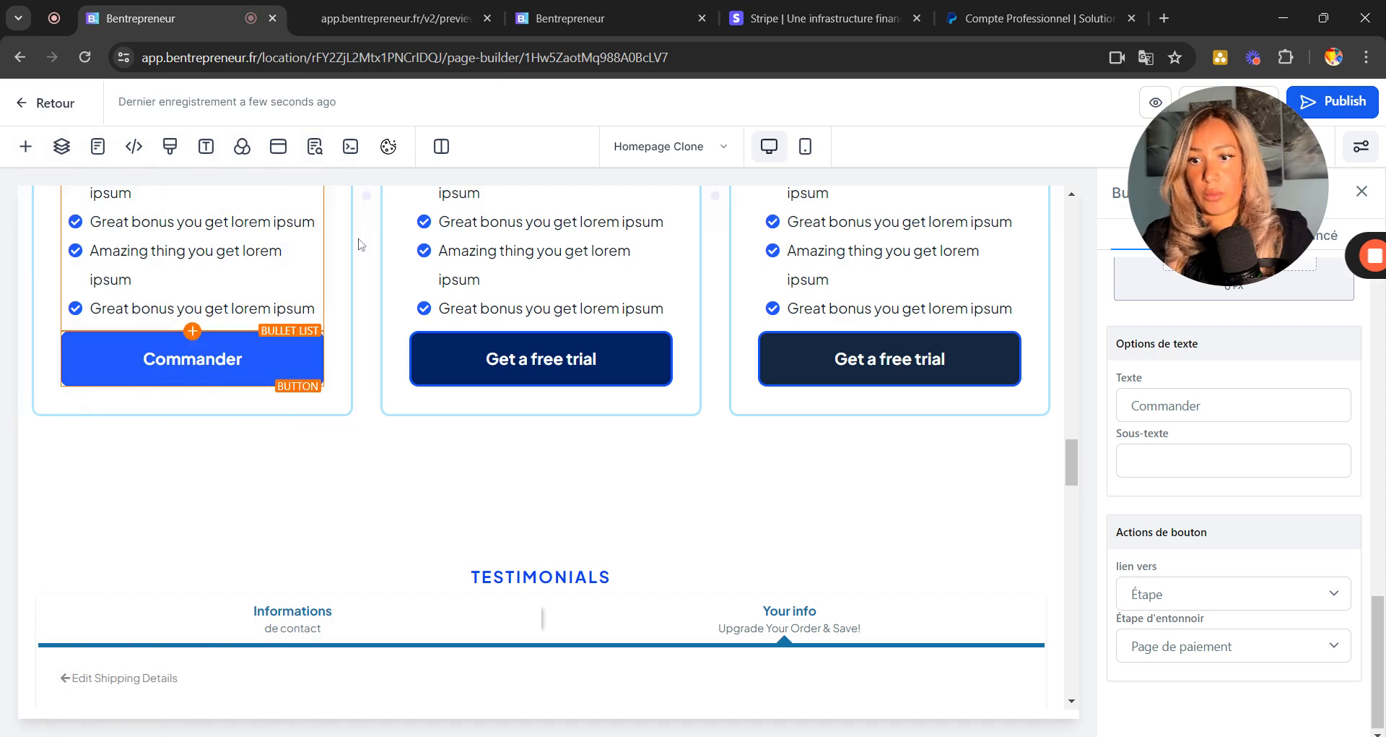
left_click(644, 470)
scroll(319, 476, "down", 3)
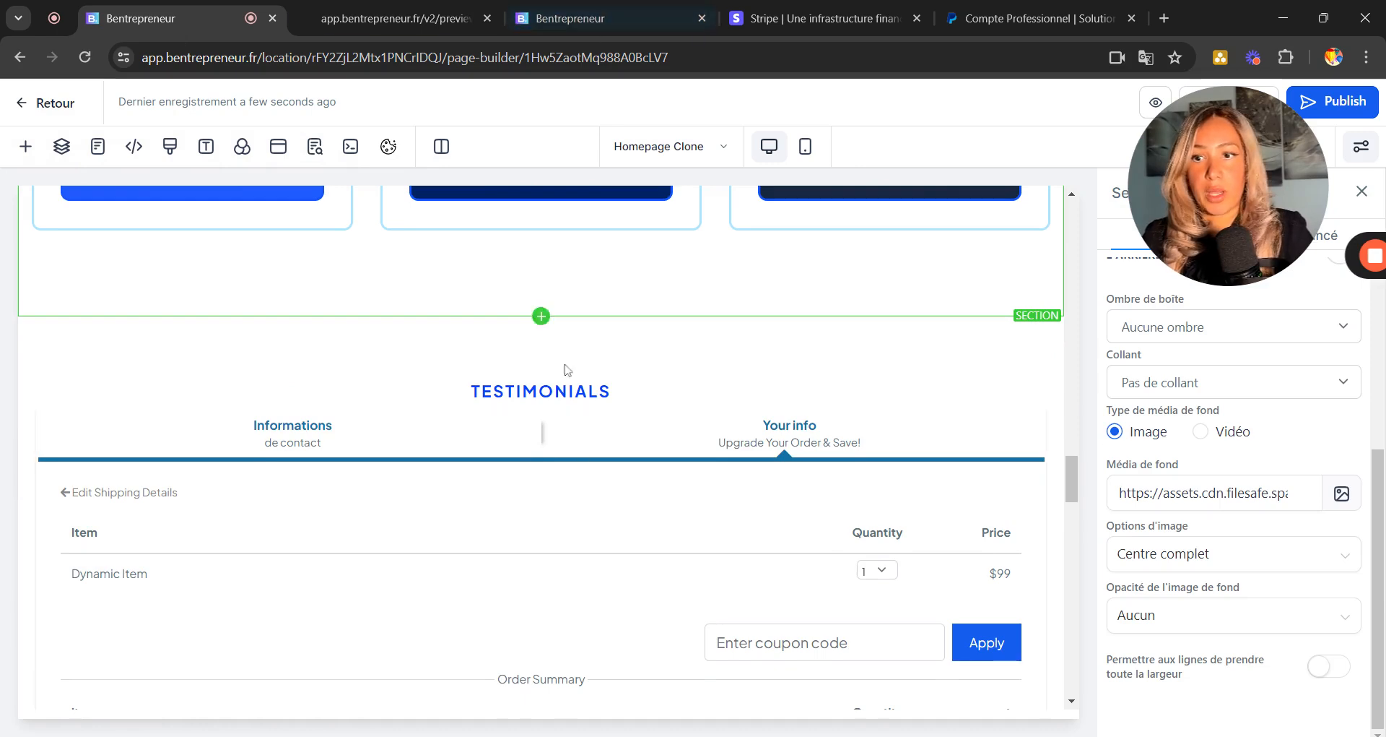
scroll(565, 370, "up", 10)
left_click_drag(1296, 124, 1293, 365)
left_click(1224, 104)
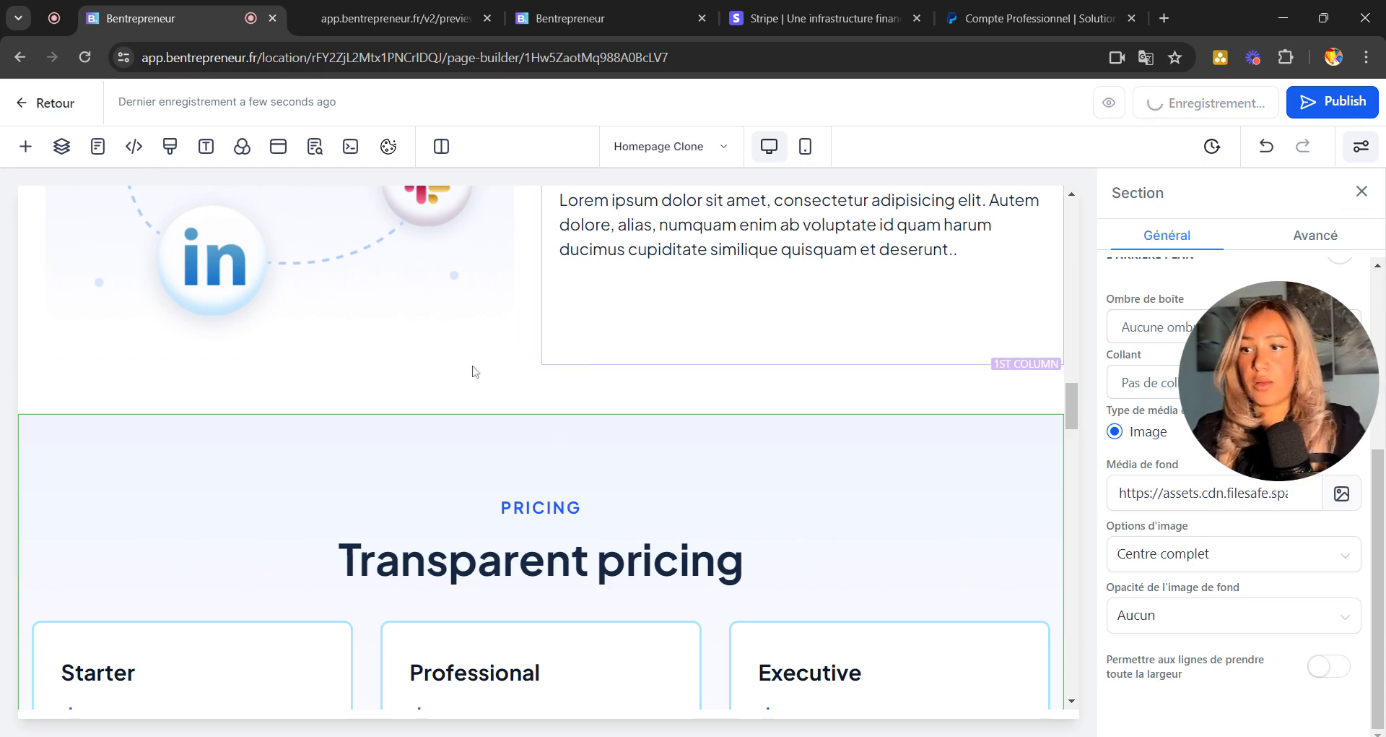
left_click(56, 107)
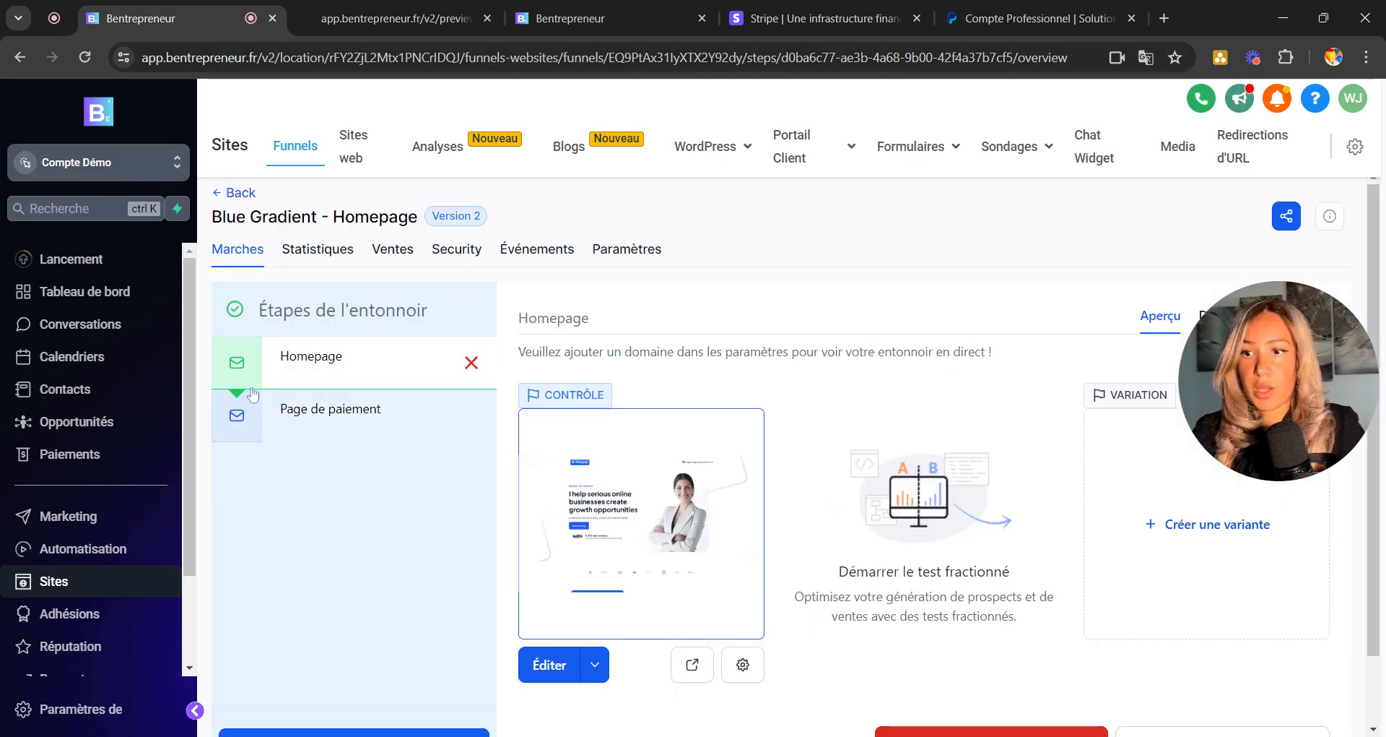
left_click_drag(1282, 354, 318, 643)
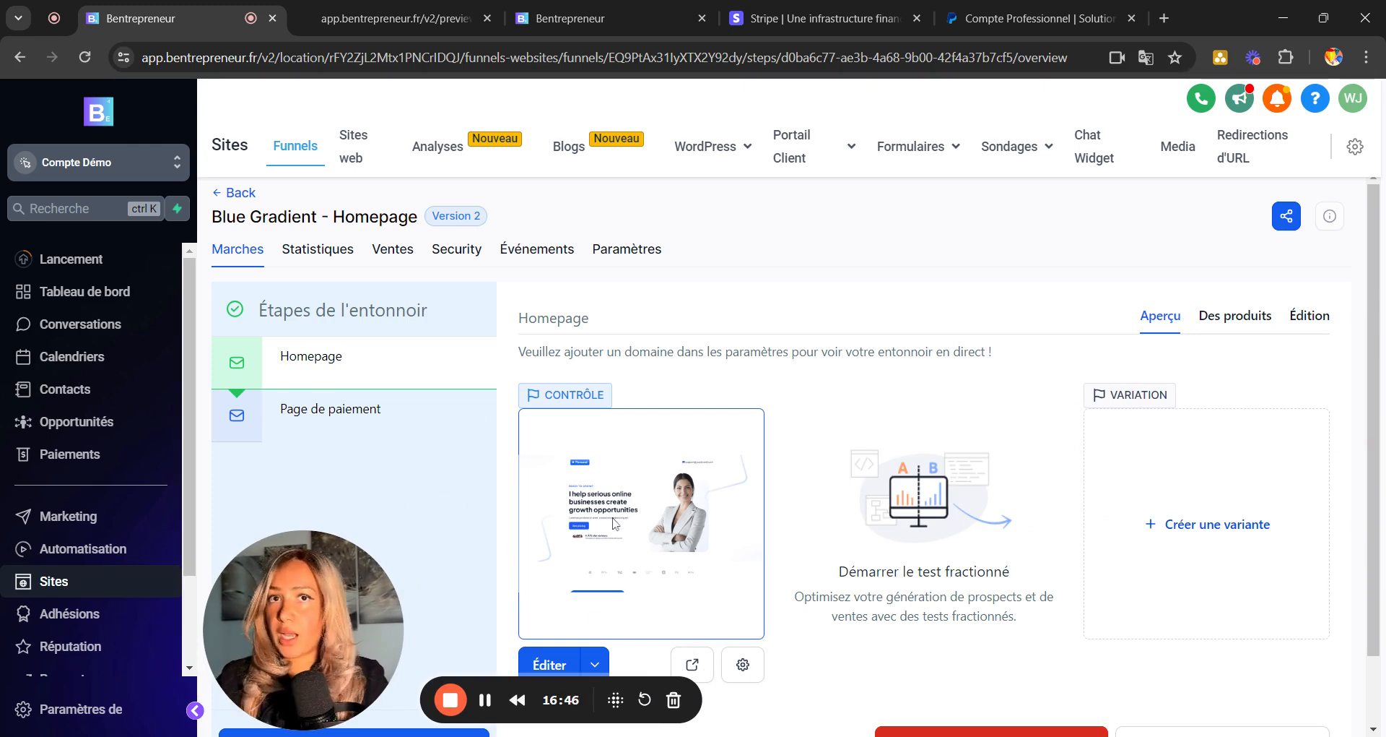
Add Produit test paiement x 300€ at its 300 € price to the Homepage step's products and save.
left_click(1236, 321)
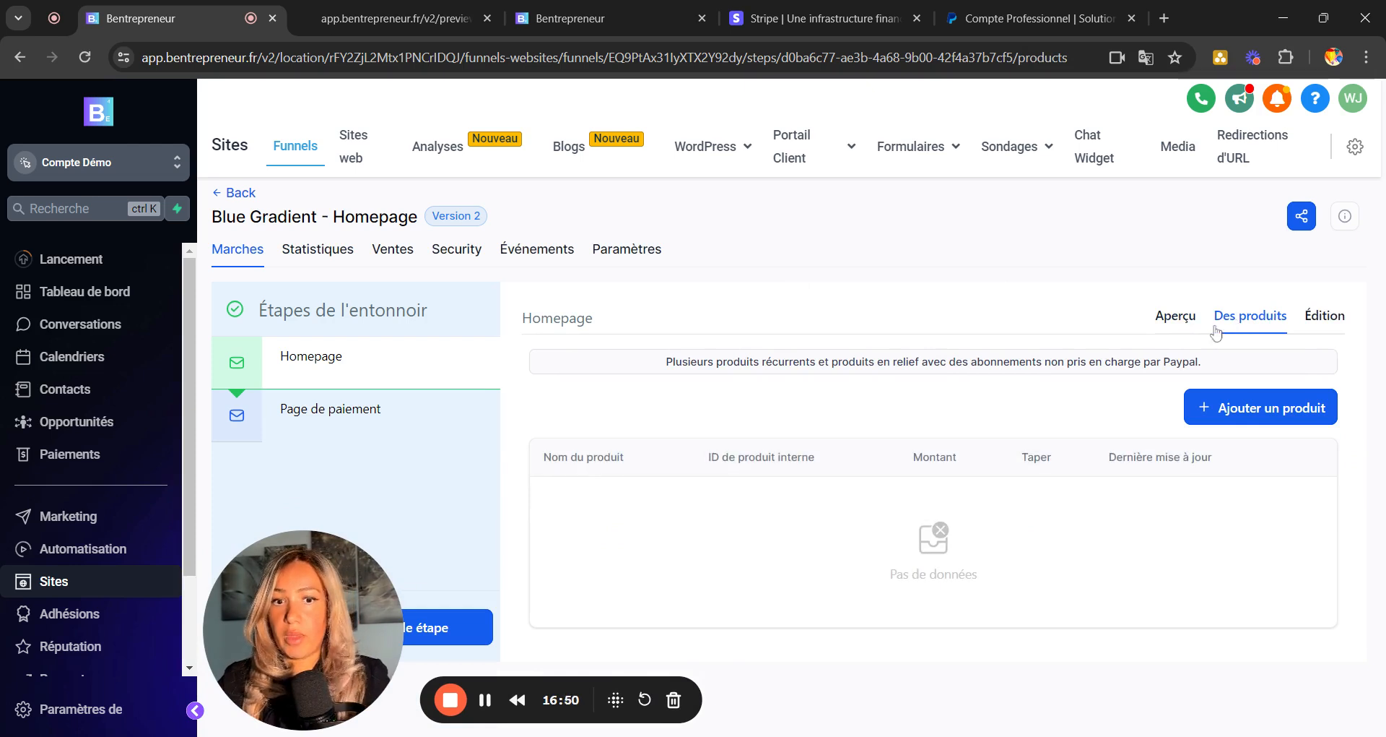
left_click(1251, 409)
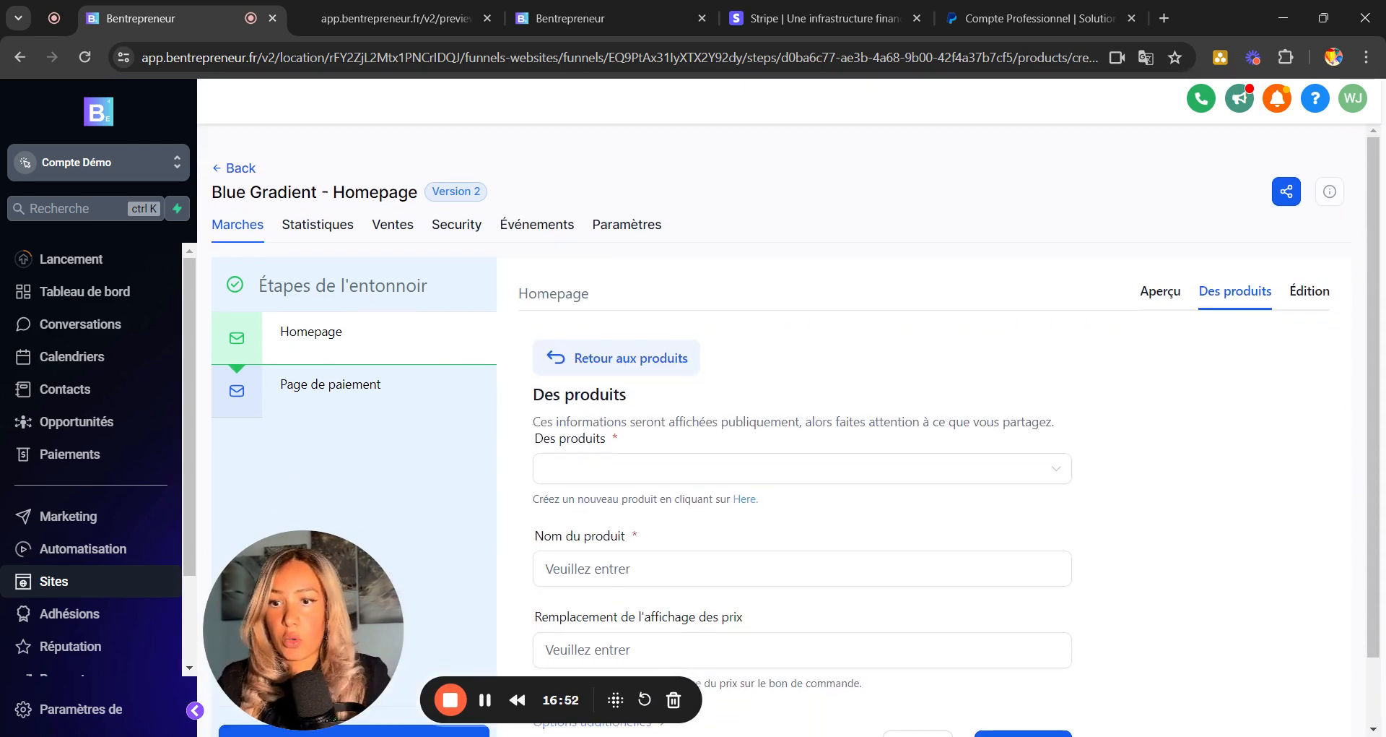
scroll(1040, 473, "down", 1)
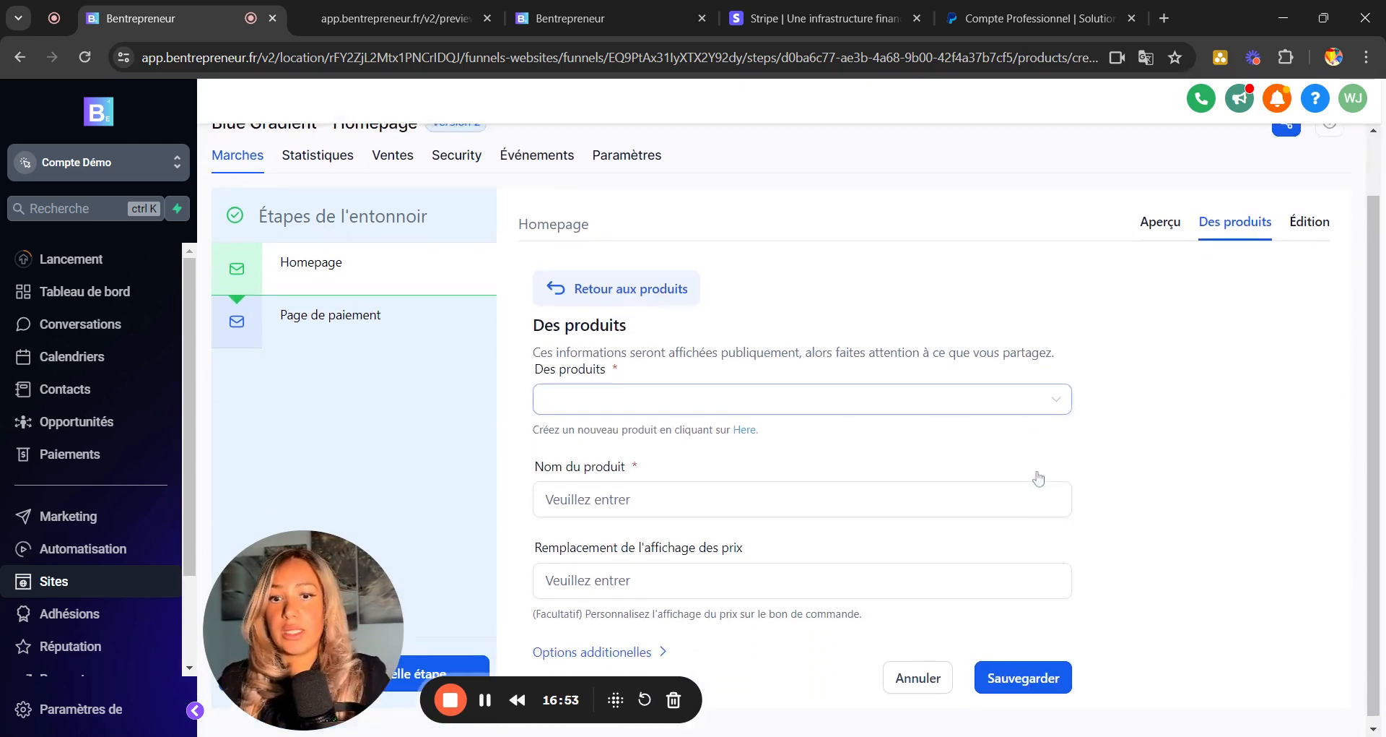
left_click(1034, 403)
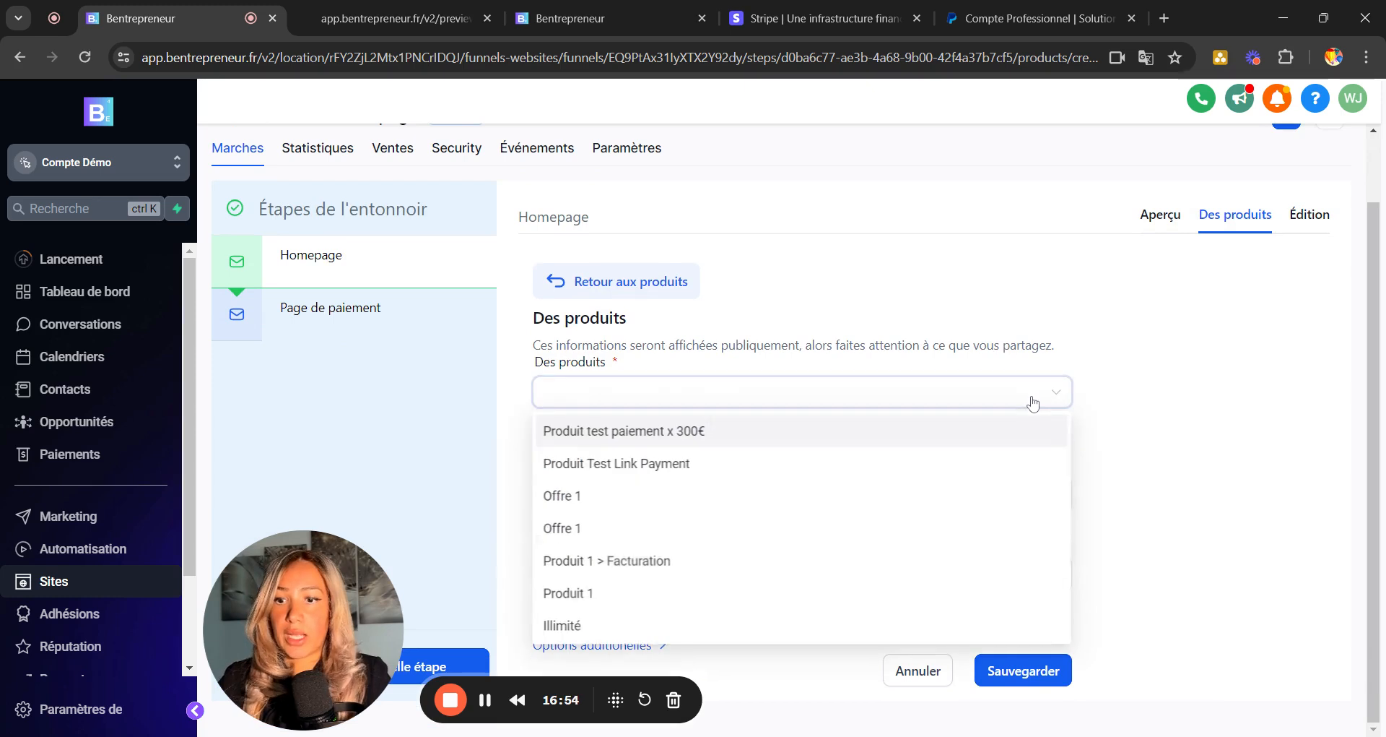
left_click(650, 437)
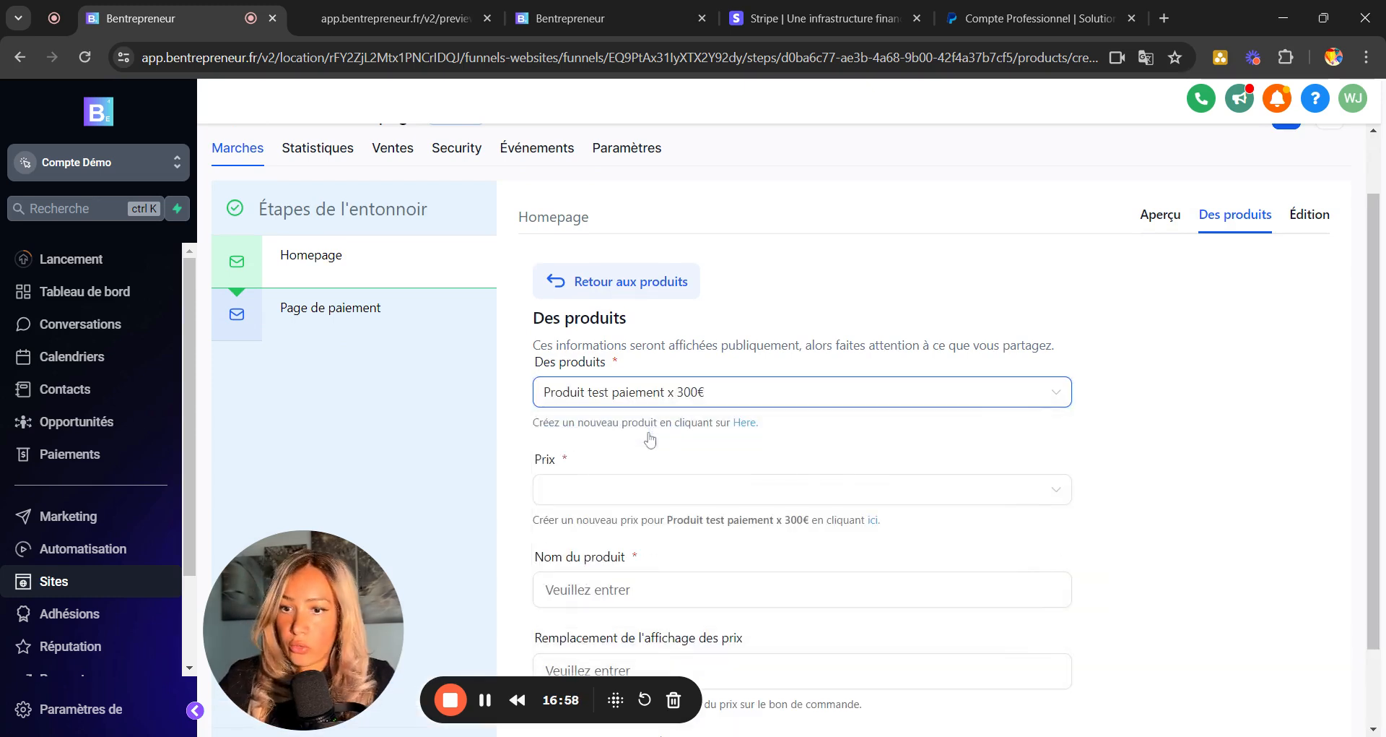
scroll(816, 402, "down", 1)
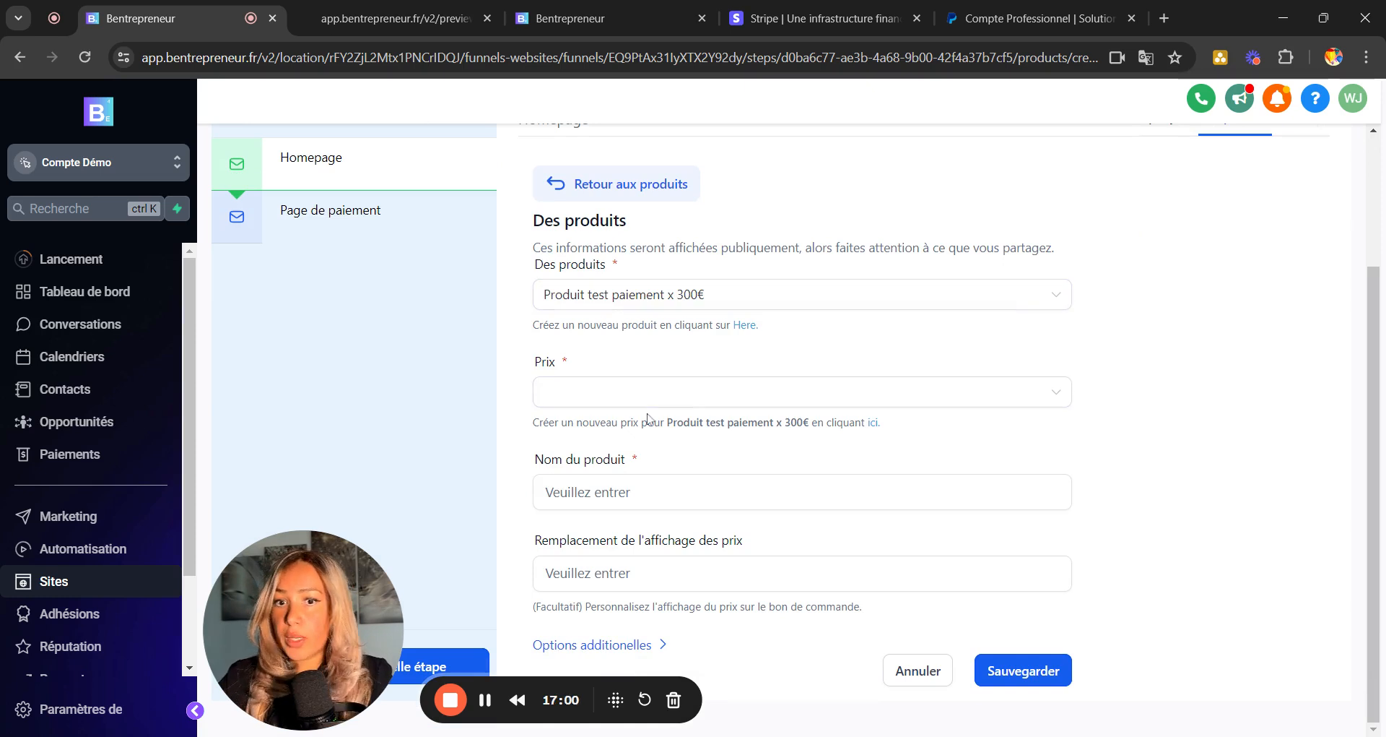
left_click(716, 404)
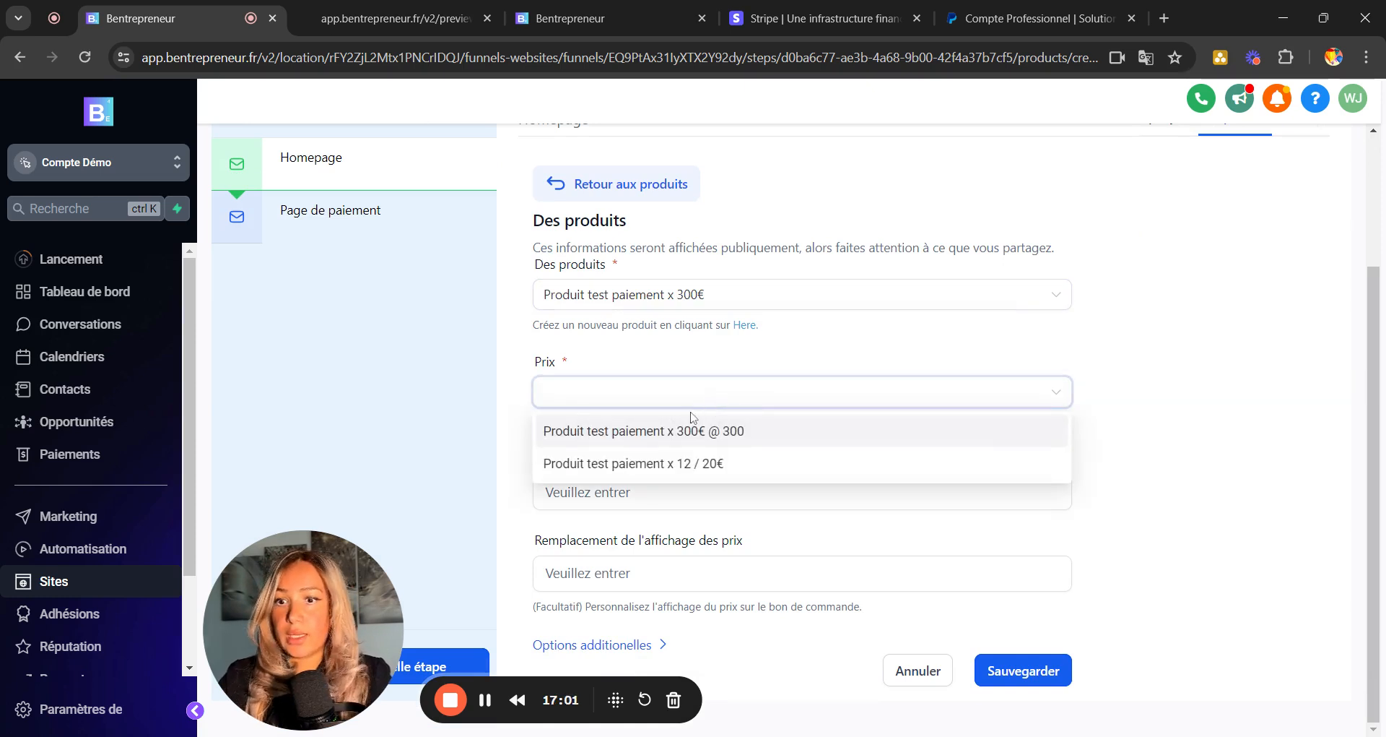
left_click(659, 432)
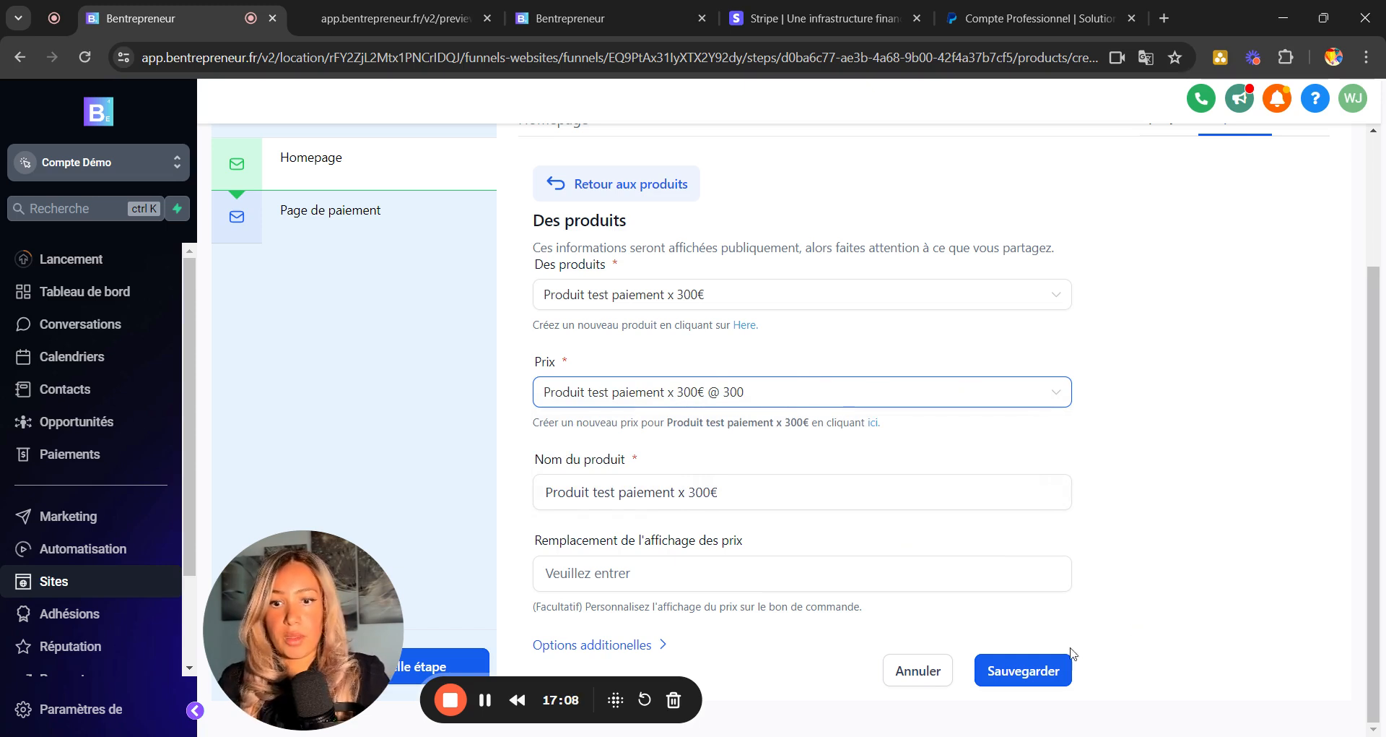
left_click(1017, 672)
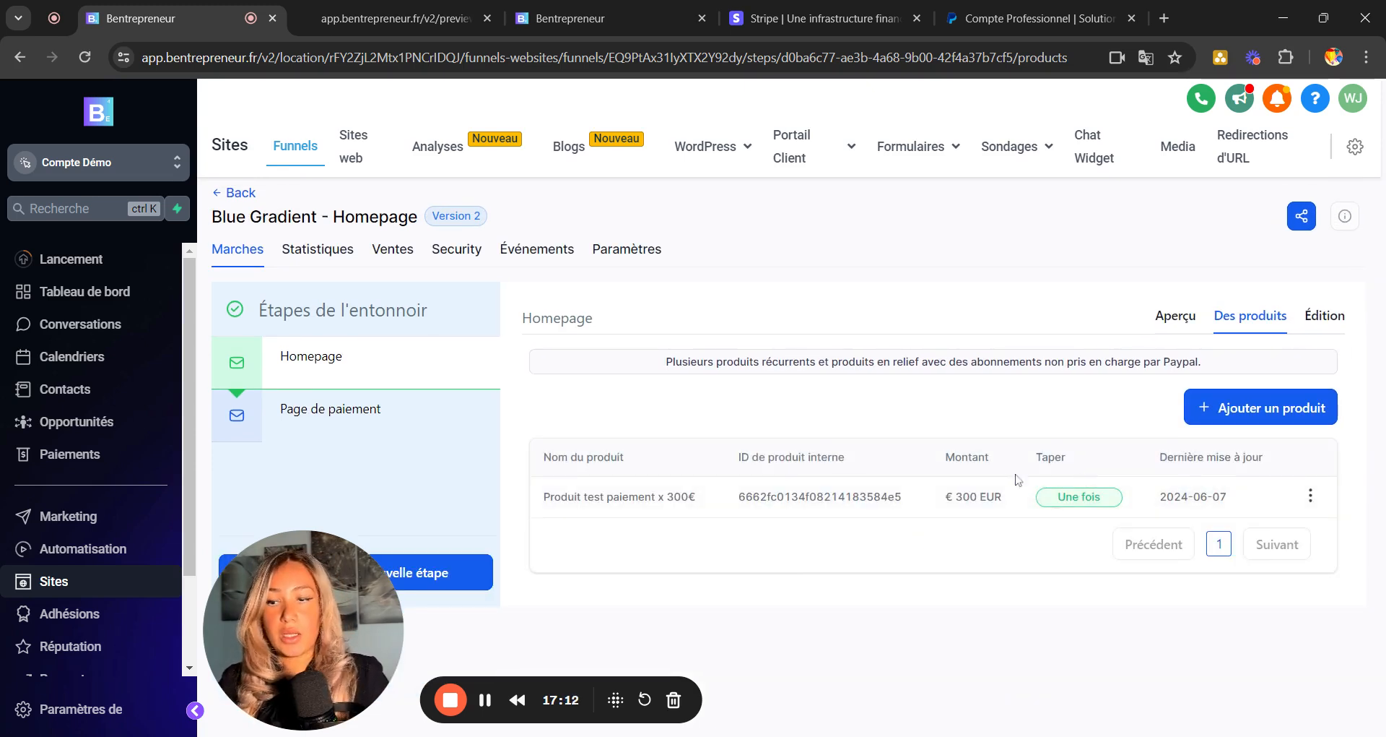
Open the Homepage page preview from Aperçu in a new tab and scroll to the order form under Testimonials.
left_click(1165, 324)
scroll(925, 439, "down", 1)
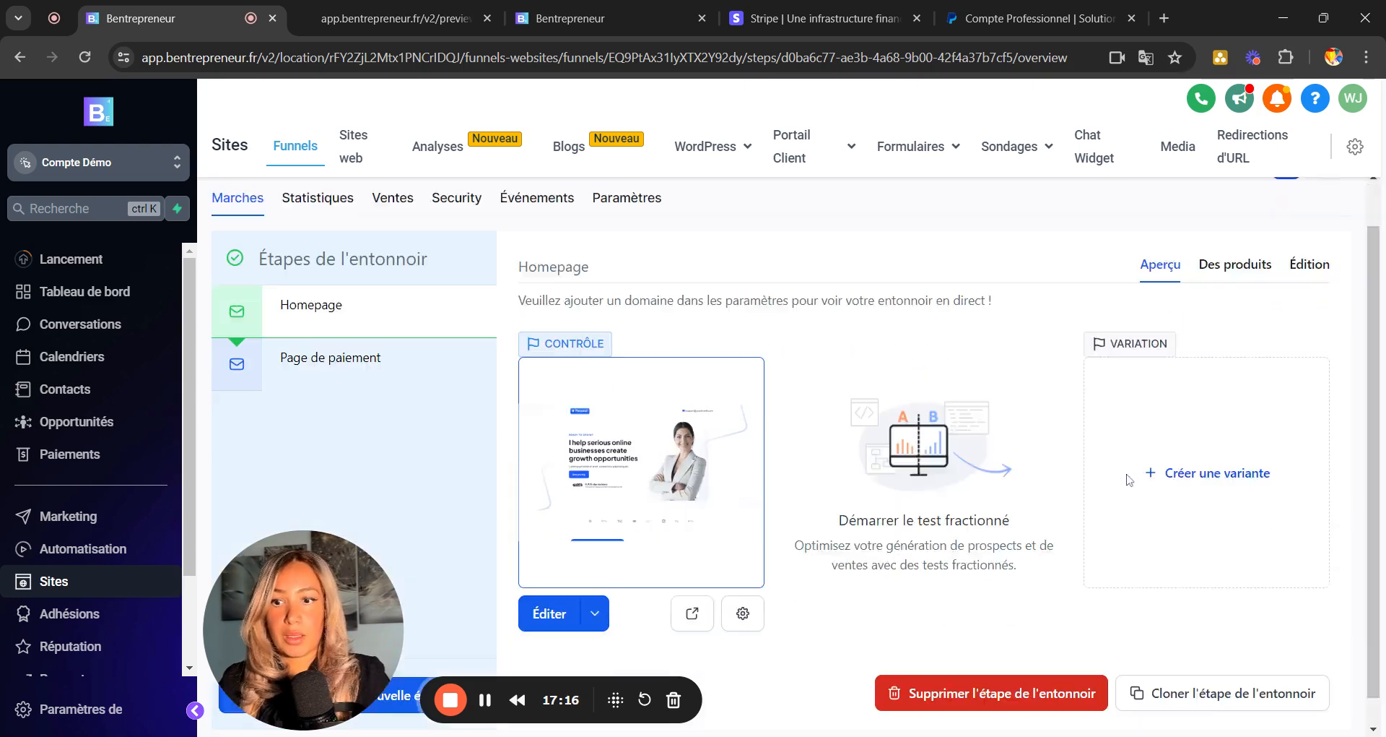
left_click(695, 589)
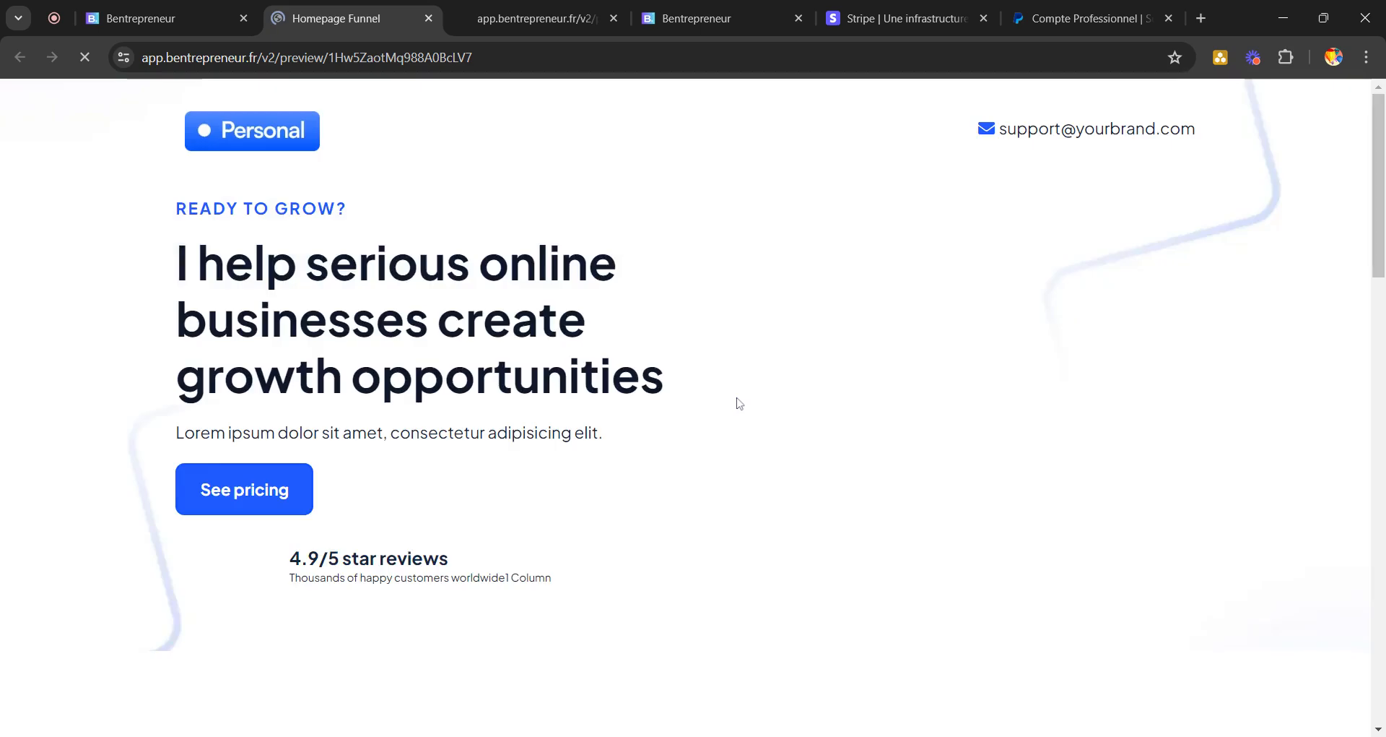
scroll(738, 400, "down", 18)
scroll(757, 369, "down", 6)
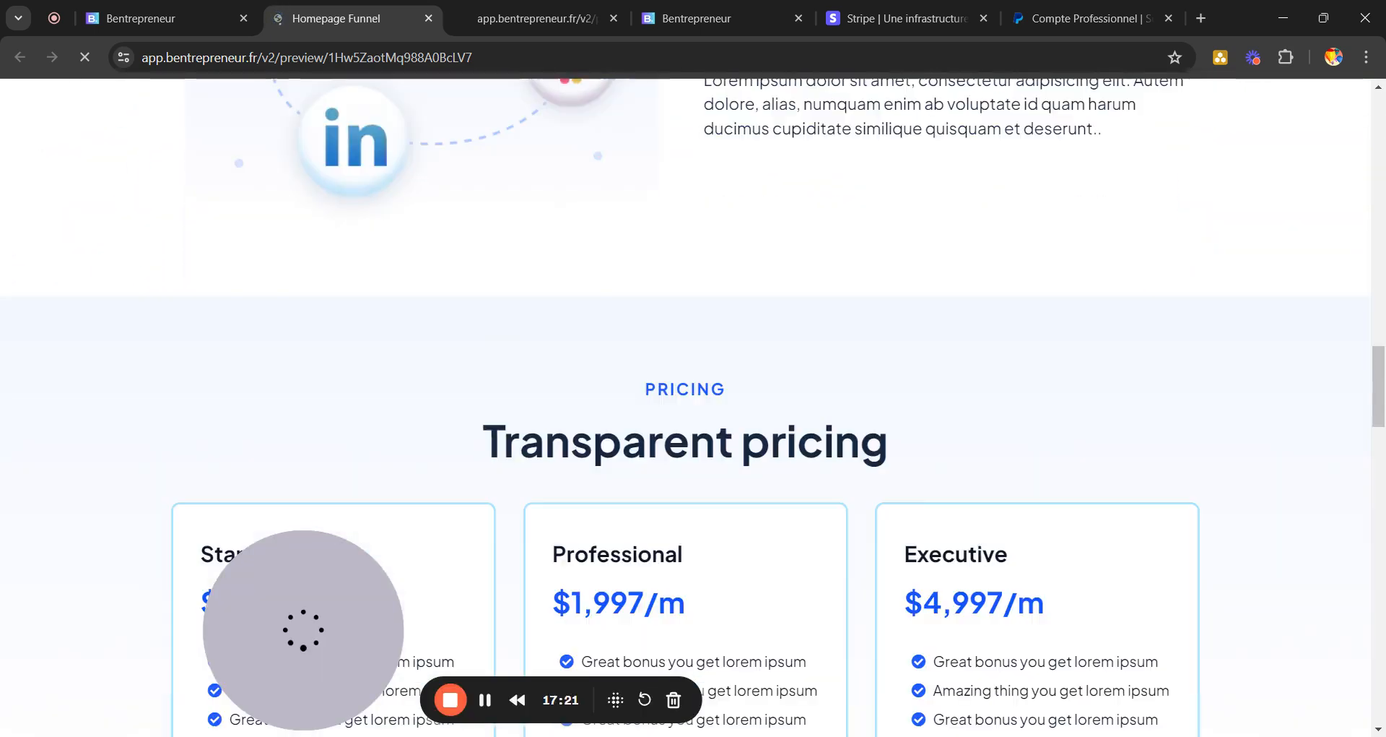
scroll(757, 369, "up", 20)
scroll(757, 369, "down", 1)
scroll(758, 372, "down", 14)
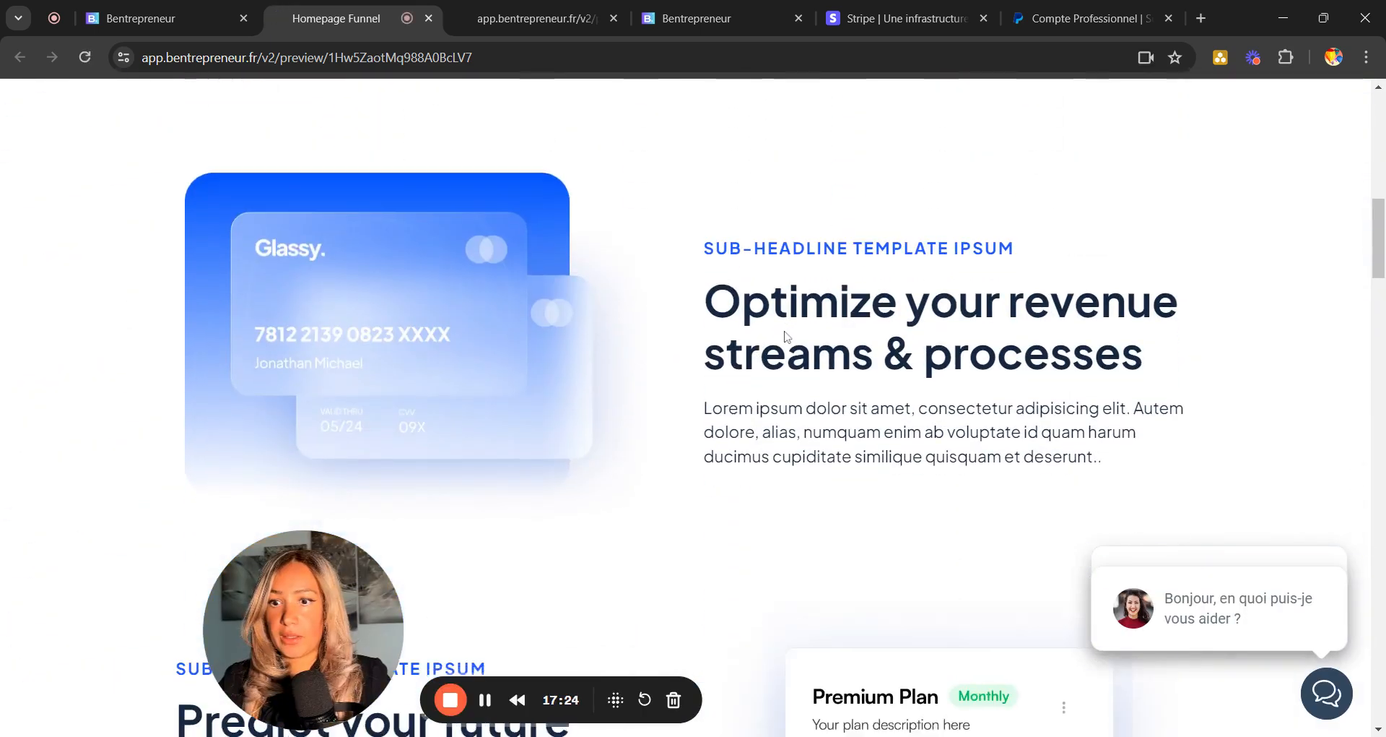
scroll(560, 357, "down", 12)
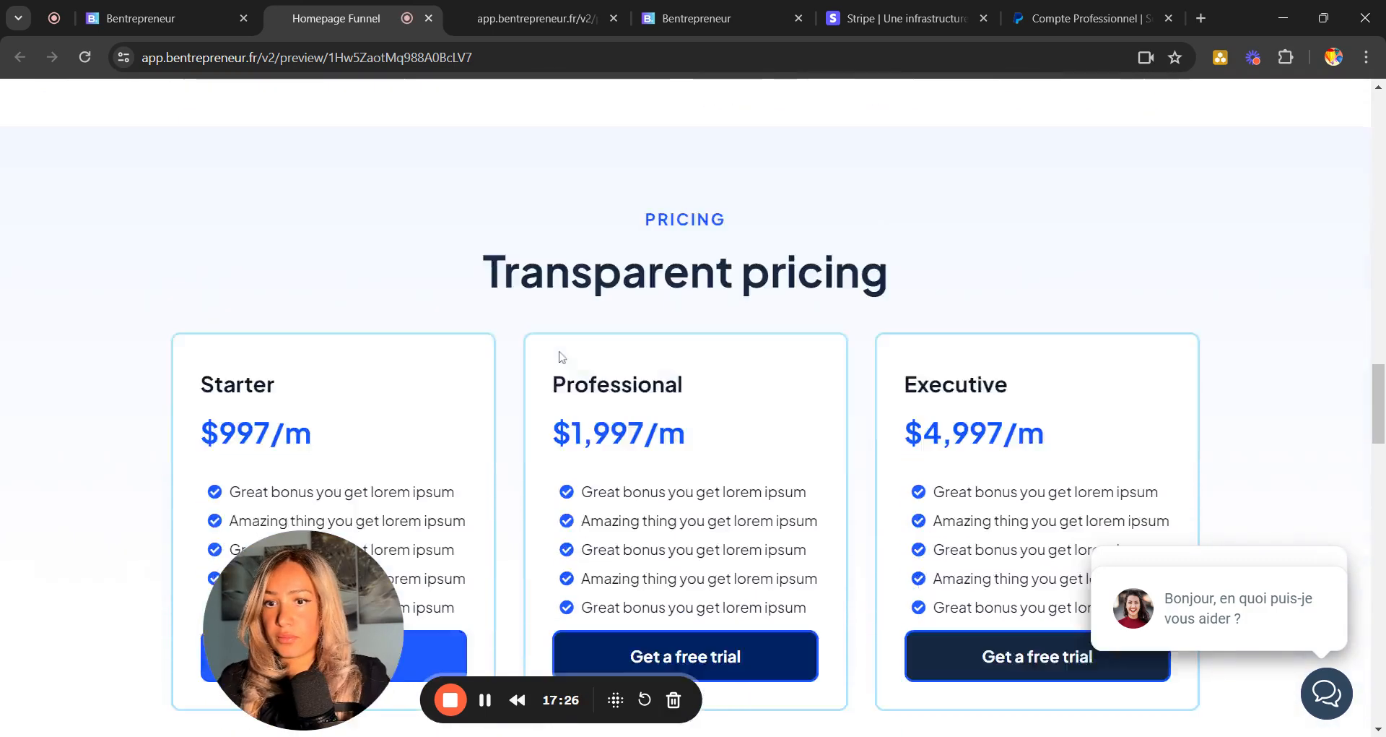
scroll(561, 356, "up", 1)
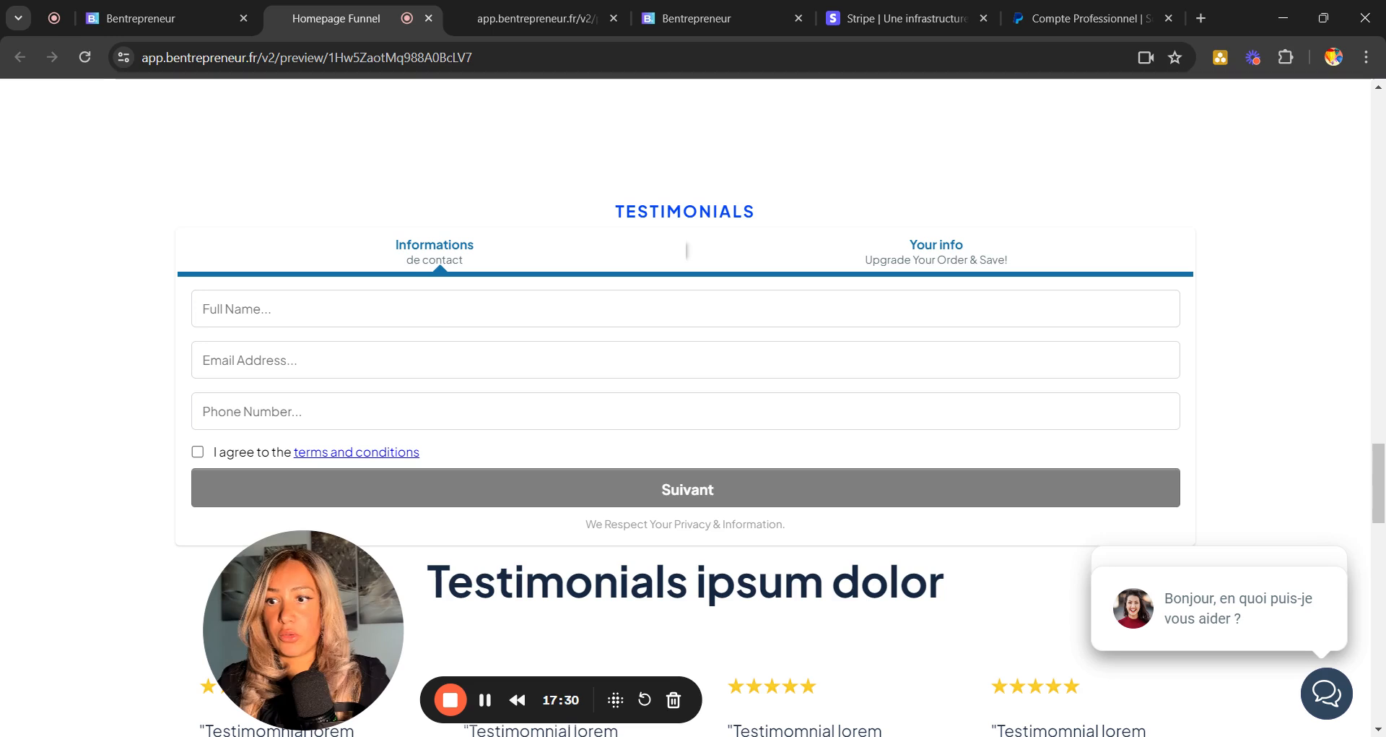
Fill in the suggested full name and a test e-mail, accept the terms, and continue.
left_click(245, 309)
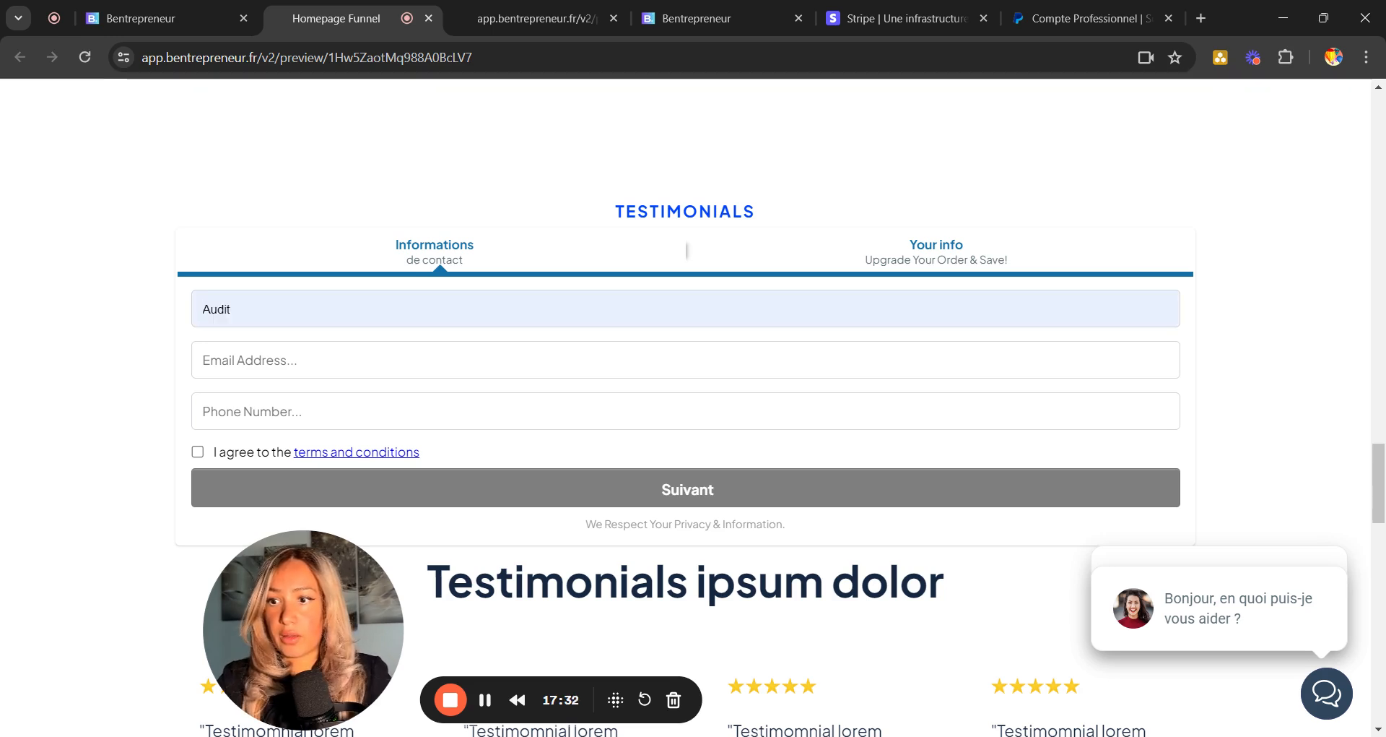
left_click(242, 348)
left_click(242, 359)
type("tes")
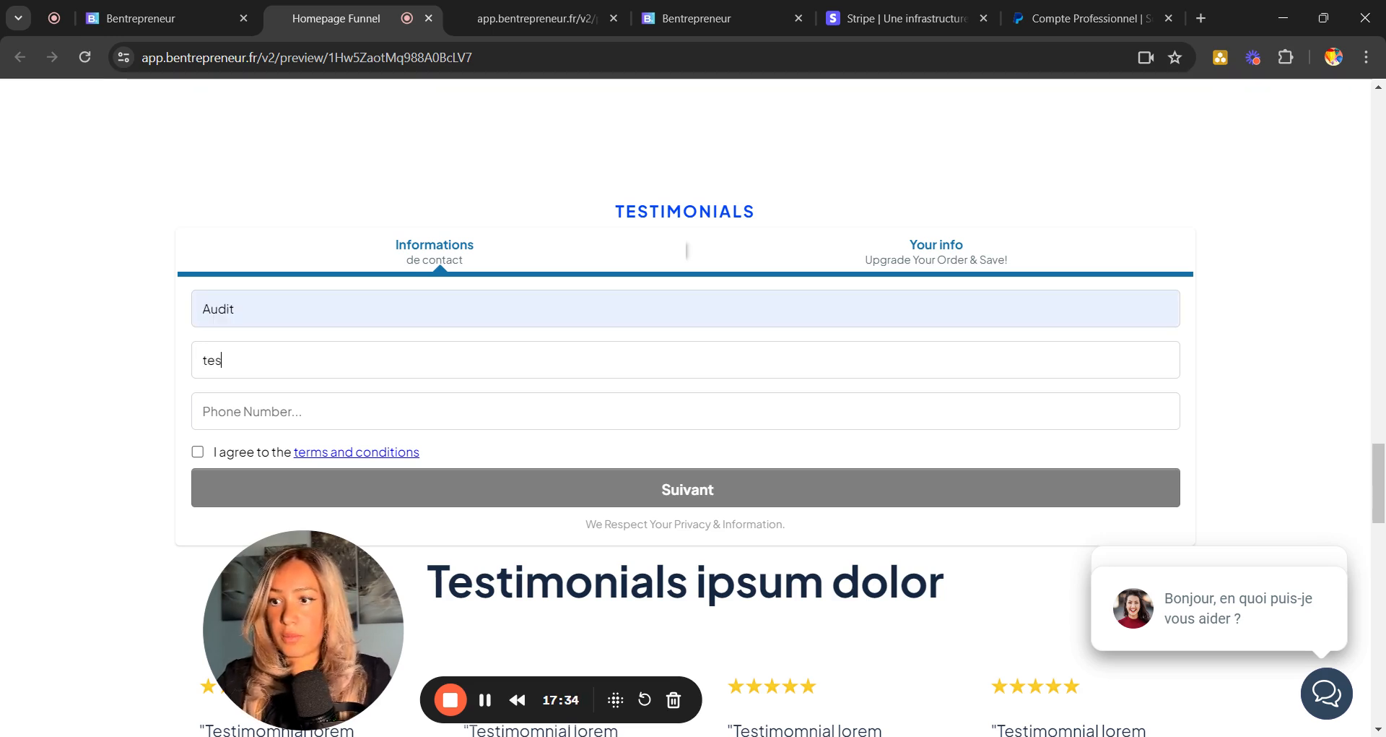
type("t@gmail.com")
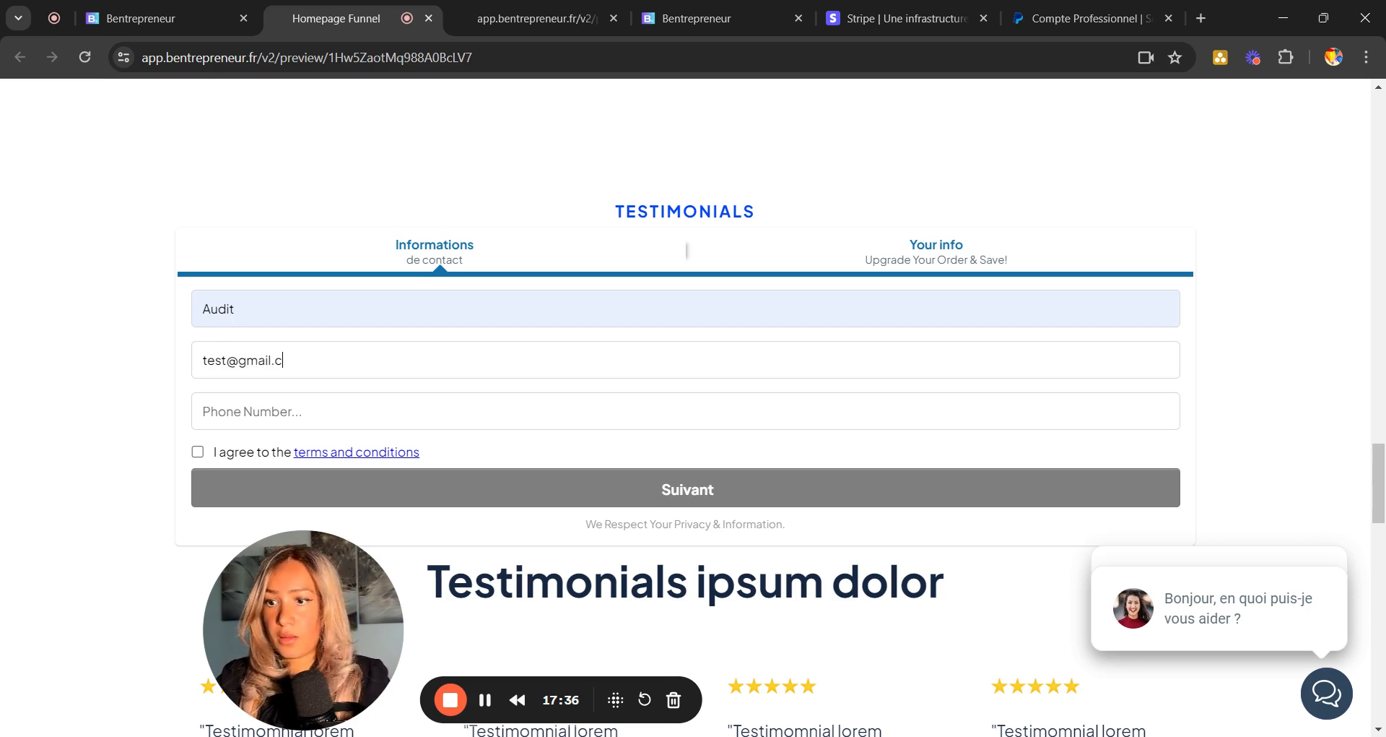
left_click(197, 451)
left_click(546, 494)
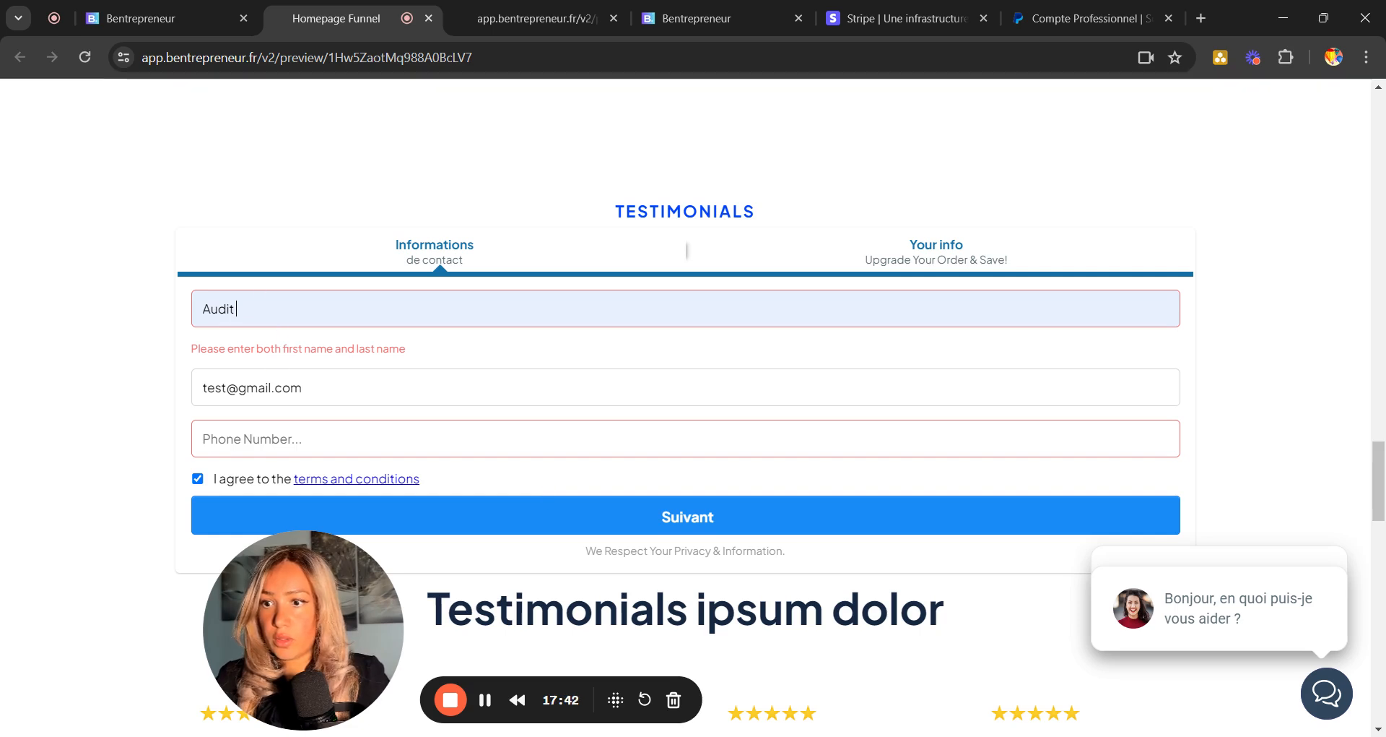
type("test")
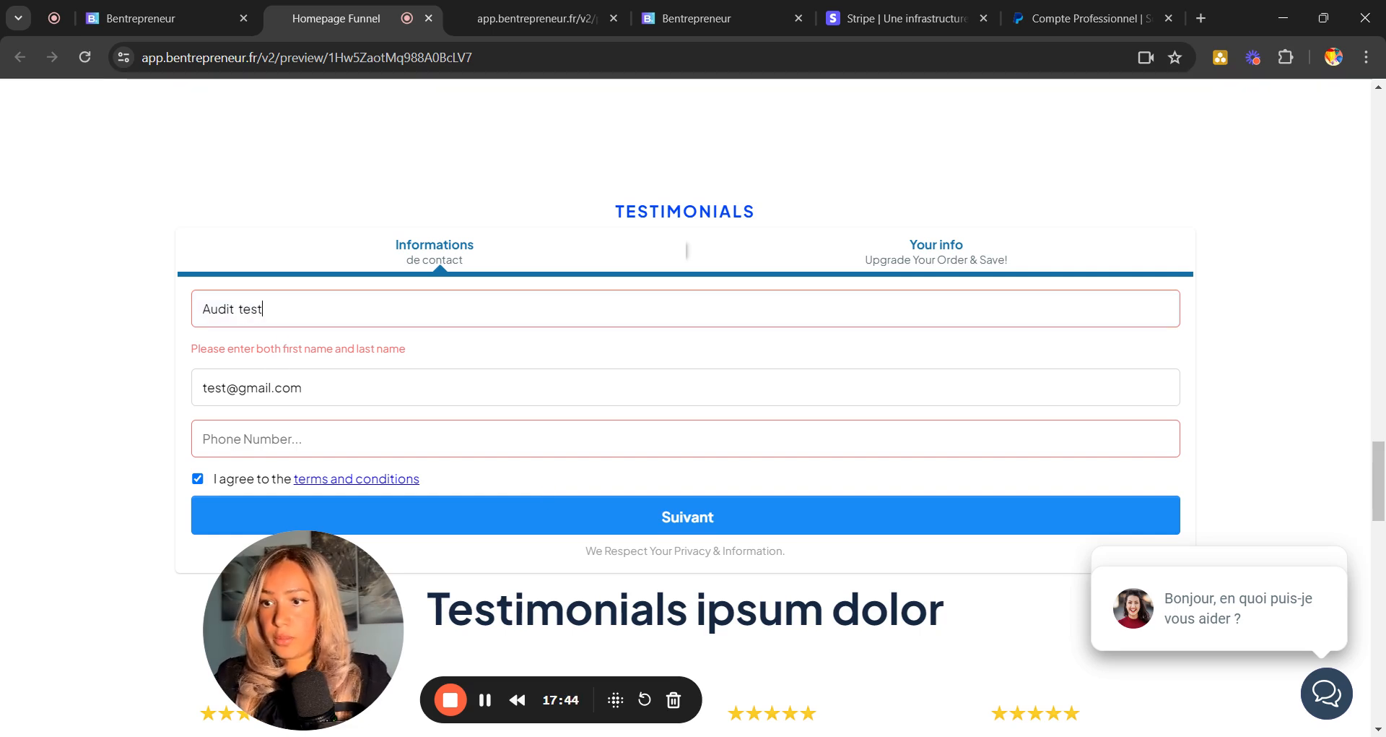
Enter a test phone number, then select the full name and start retyping it.
left_click(253, 438)
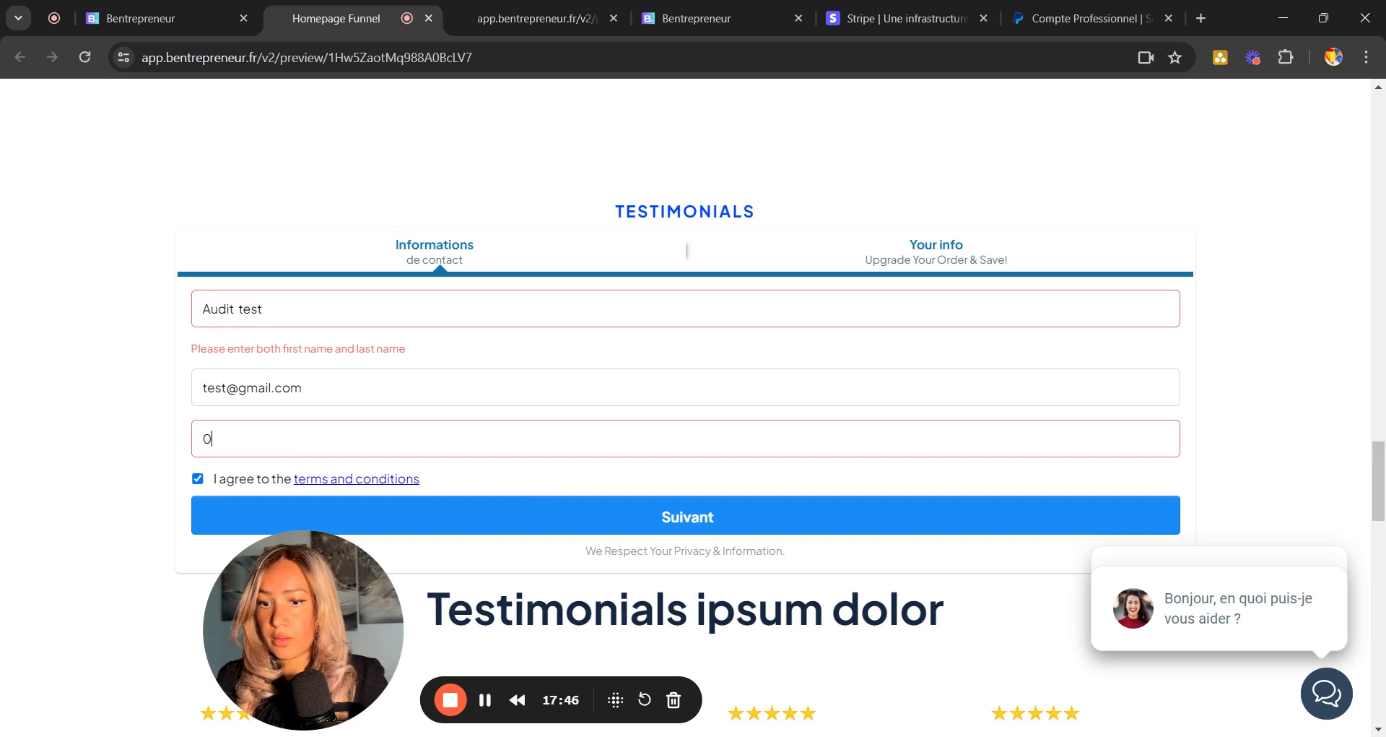
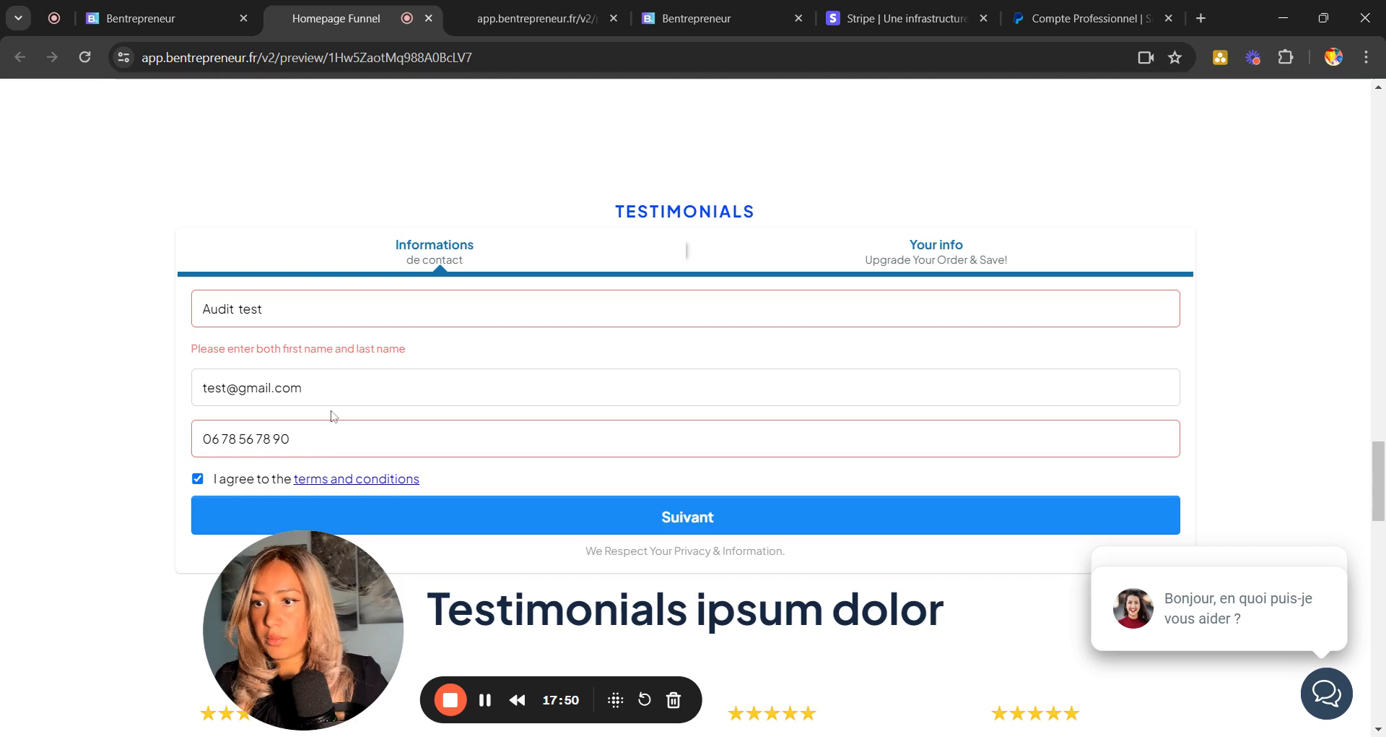
left_click(449, 516)
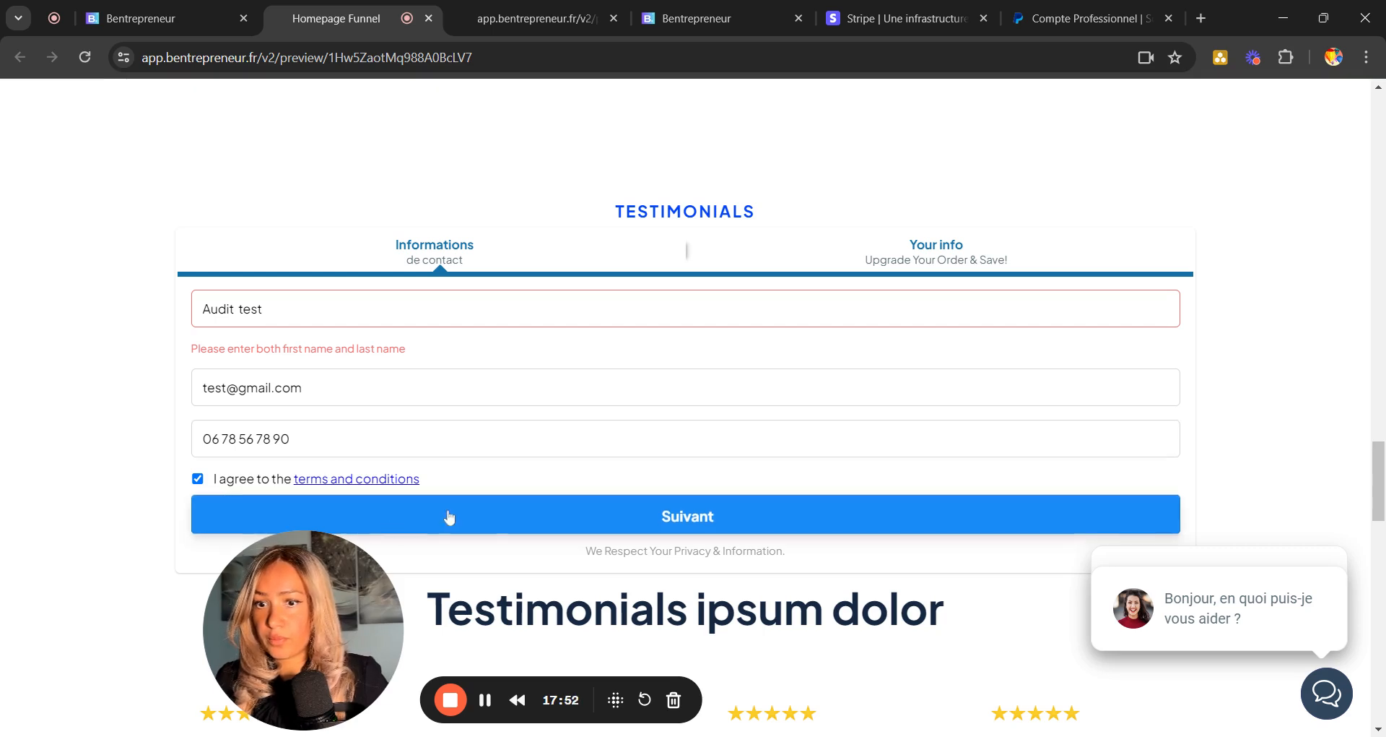
left_click_drag(328, 599, 132, 600)
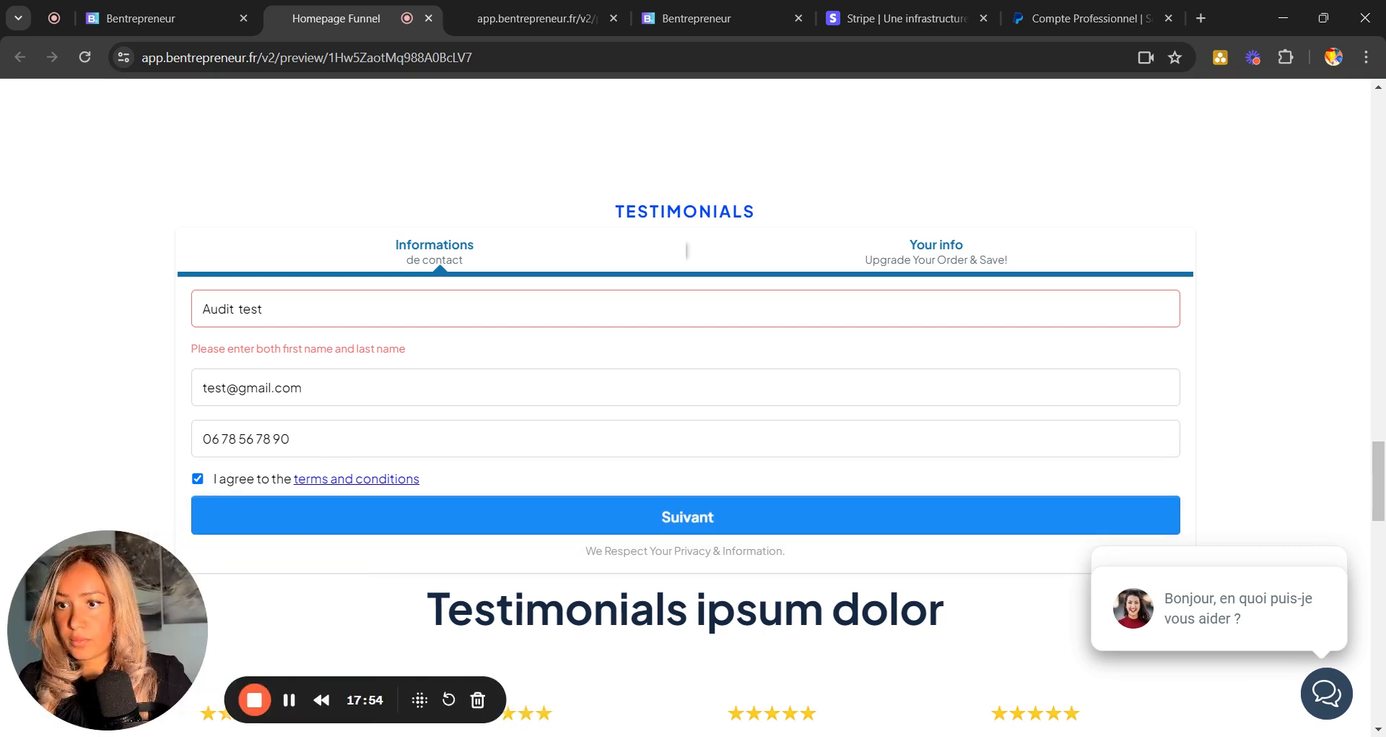
left_click_drag(264, 309, 186, 309)
type("TEST prénom")
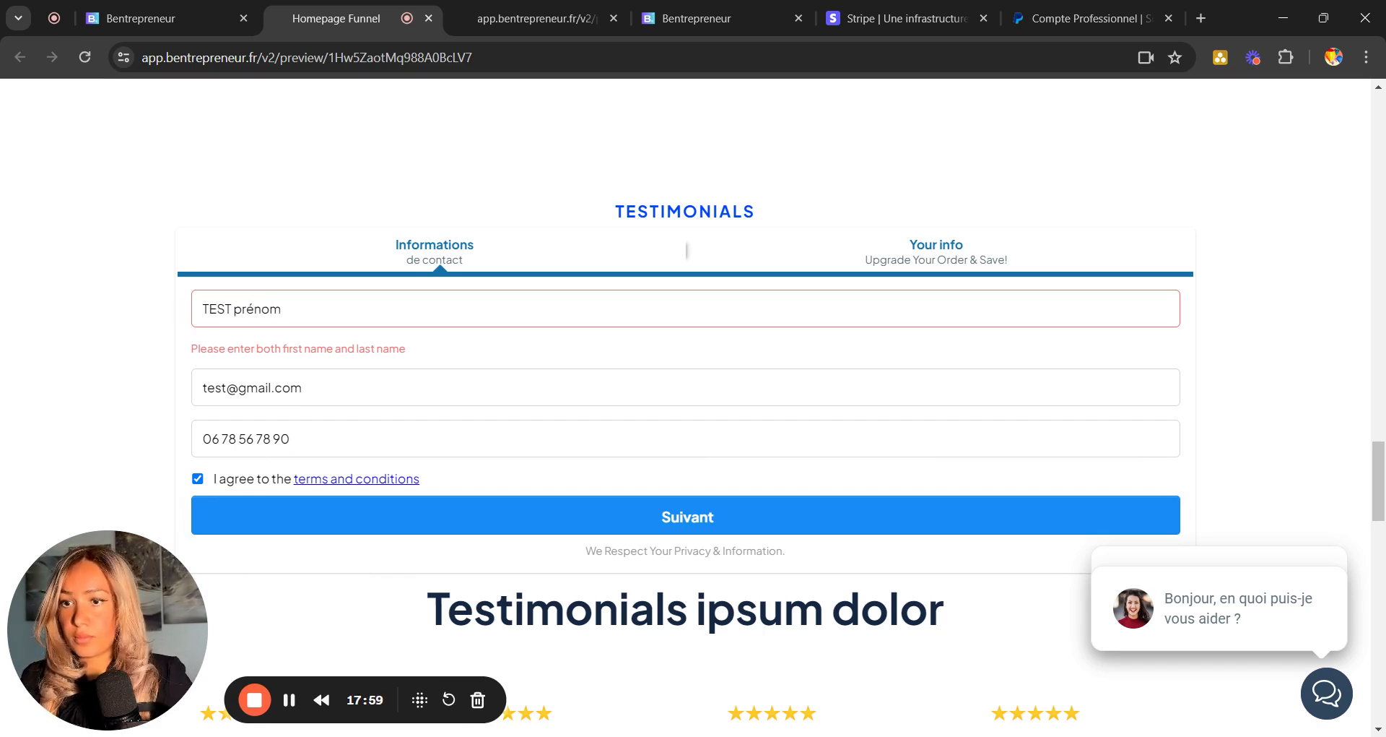
Advance the preview to the order step and check 'Produit test paiement x 300€' at €300.00, PayPal and card fields.
left_click(507, 521)
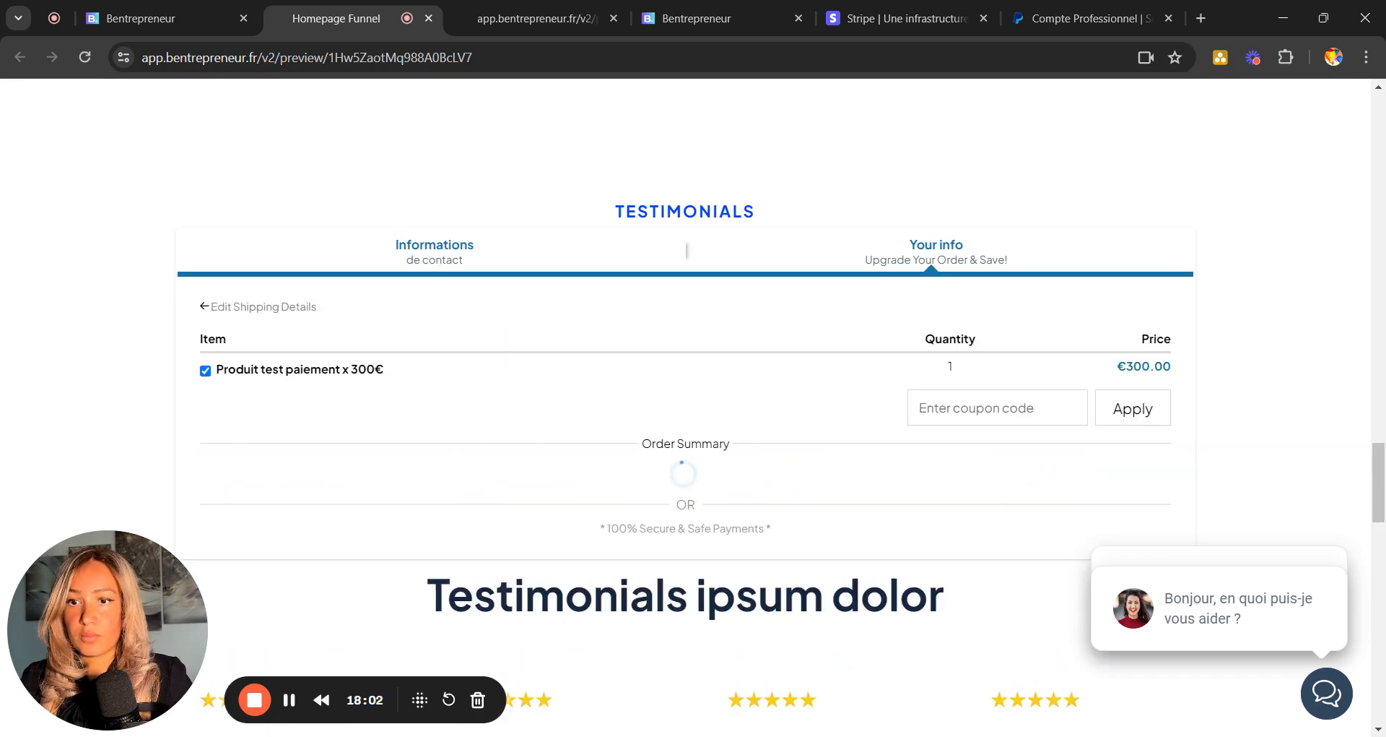
left_click_drag(228, 369, 876, 397)
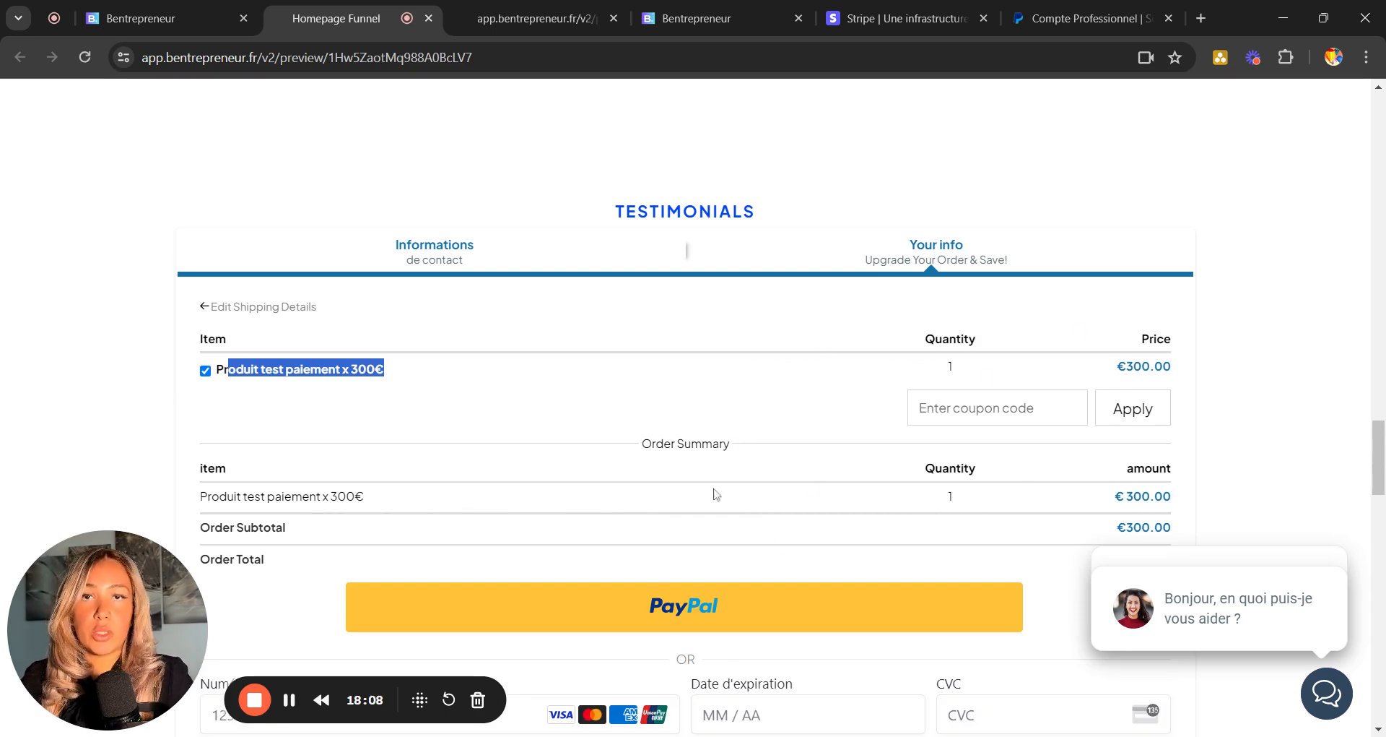
scroll(792, 355, "down", 2)
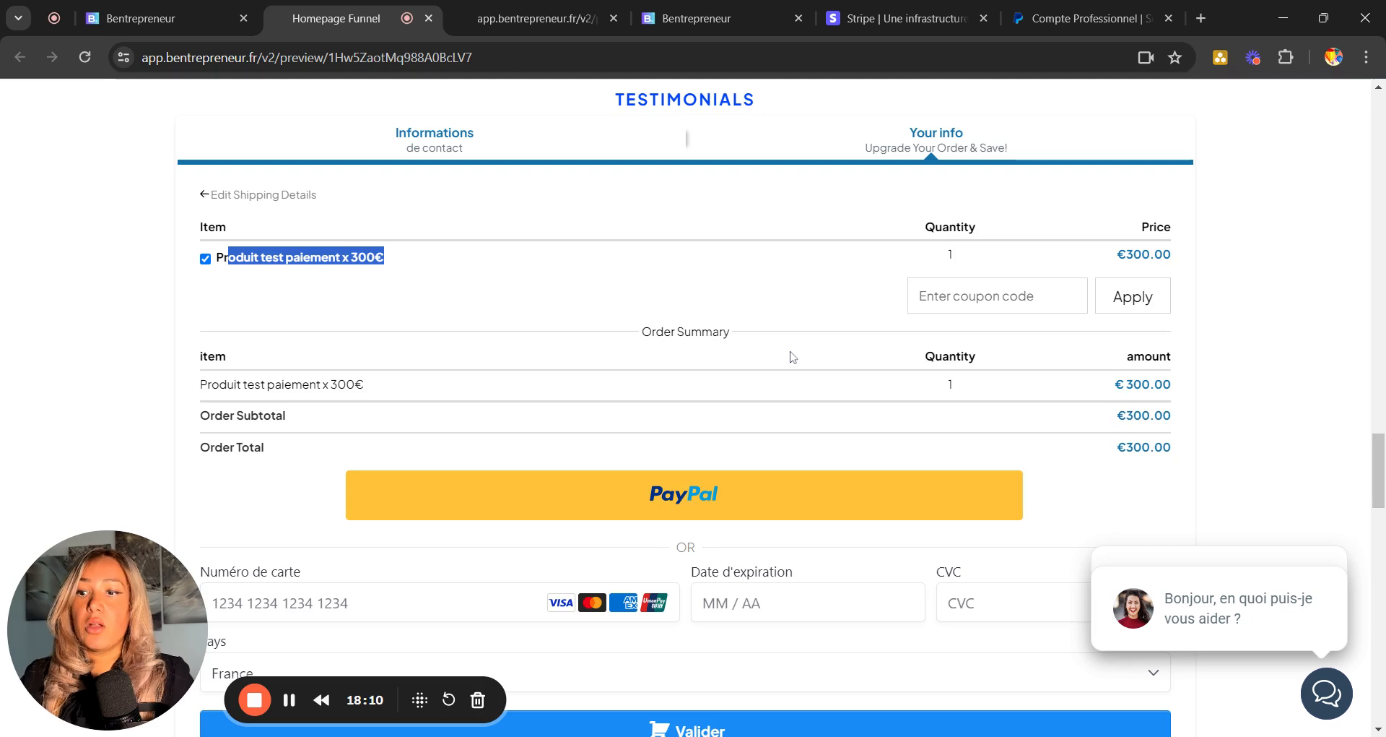
scroll(792, 355, "down", 1)
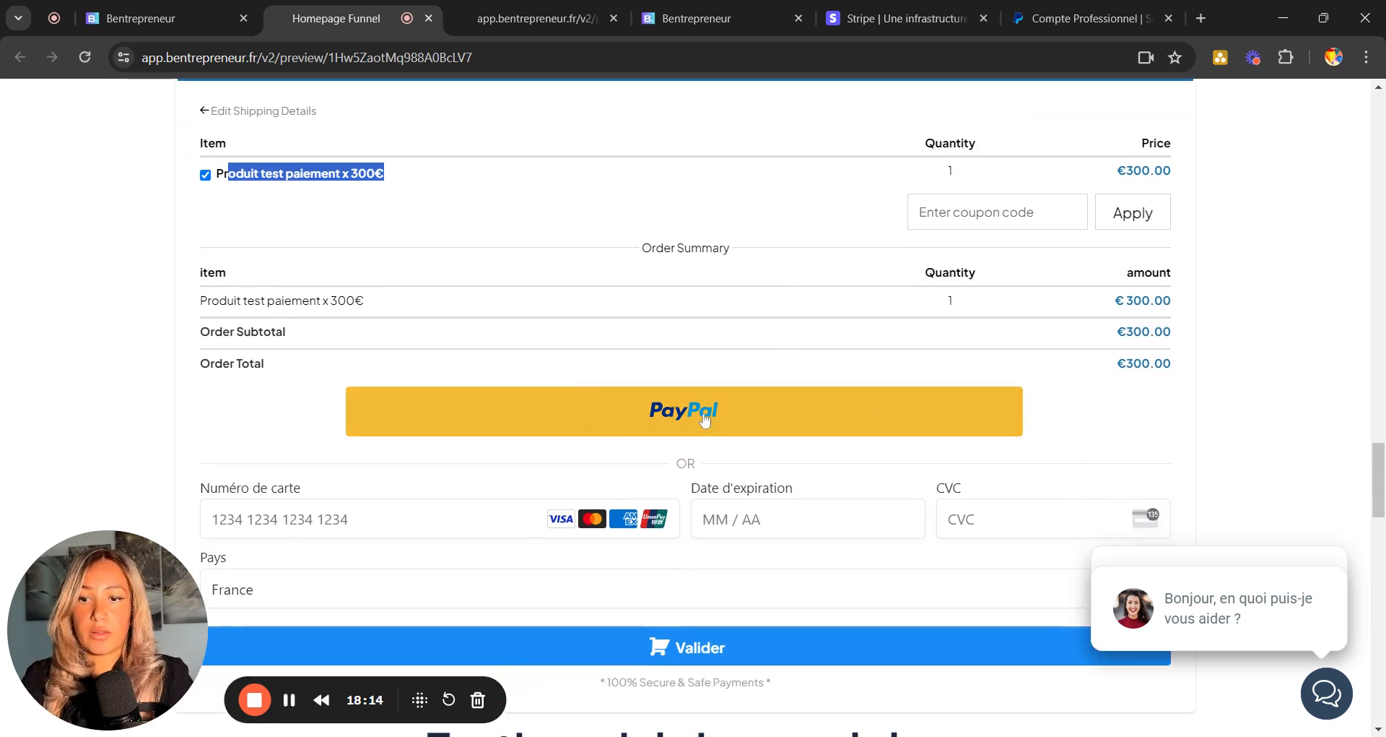
scroll(705, 419, "down", 3)
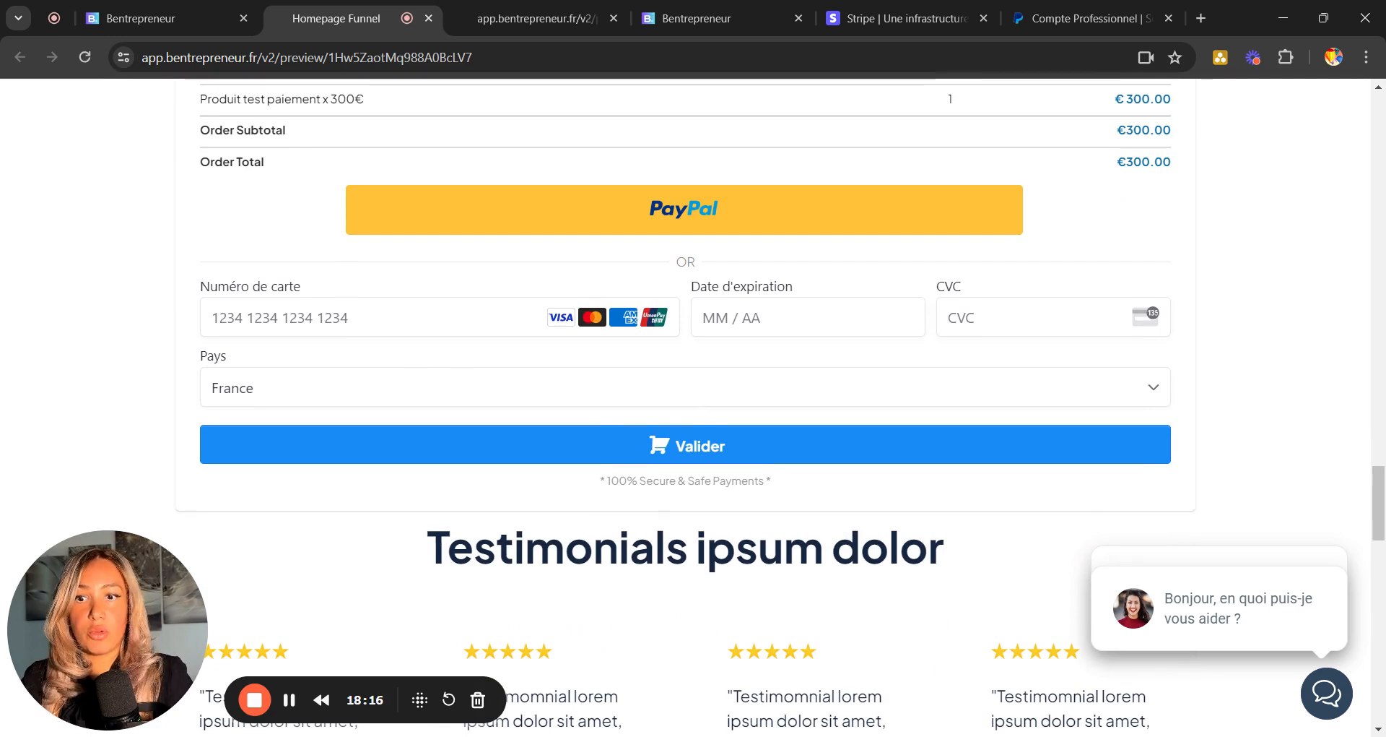
scroll(482, 367, "up", 2)
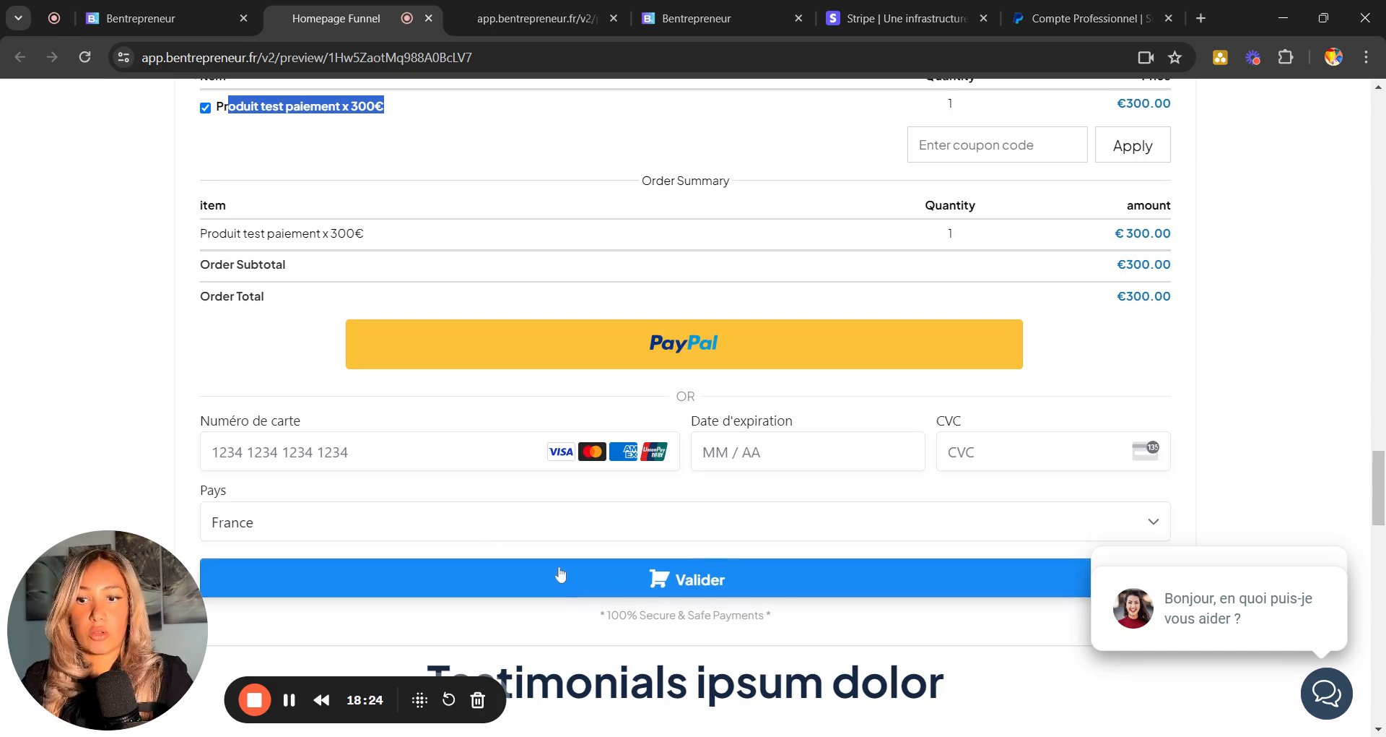
scroll(557, 573, "up", 3)
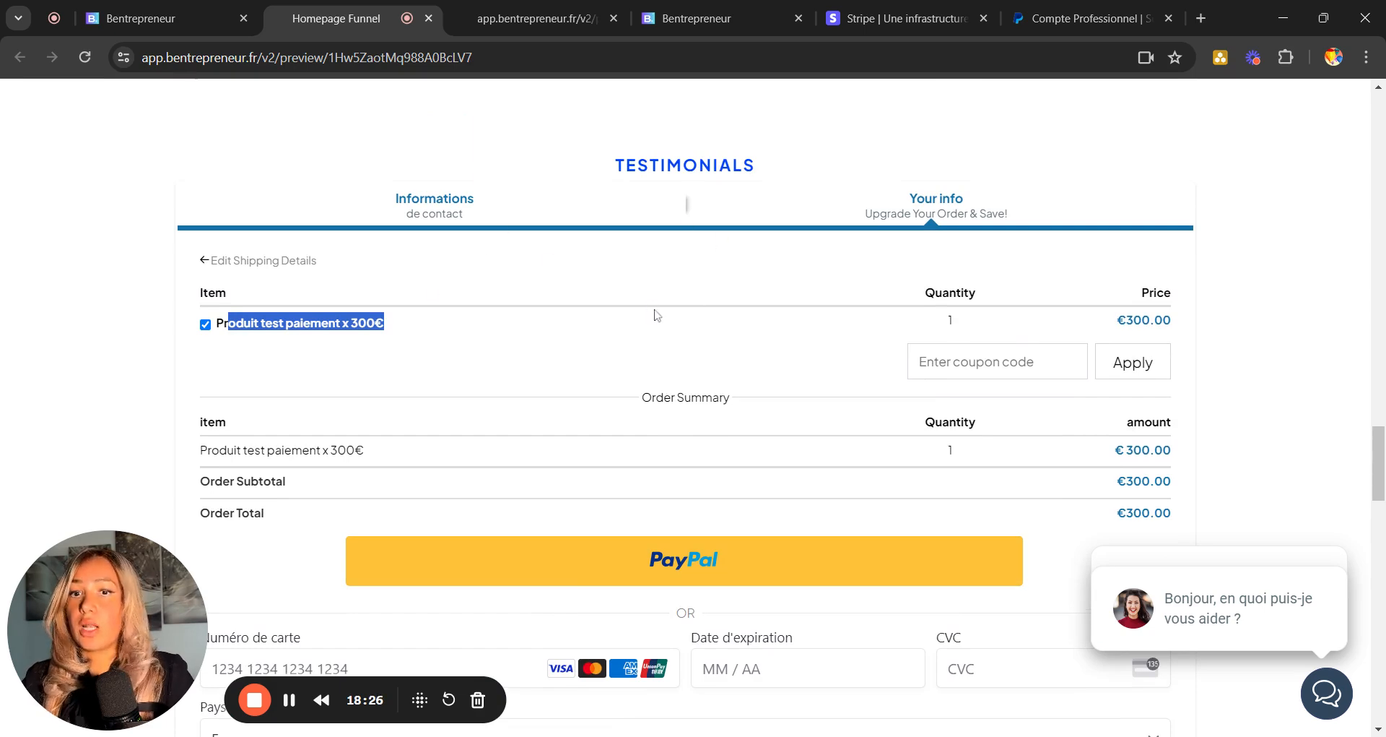
Add 'Produit test paiement x 300€' with its recurring 12 / 20€ price to Page de paiement and save.
left_click(185, 10)
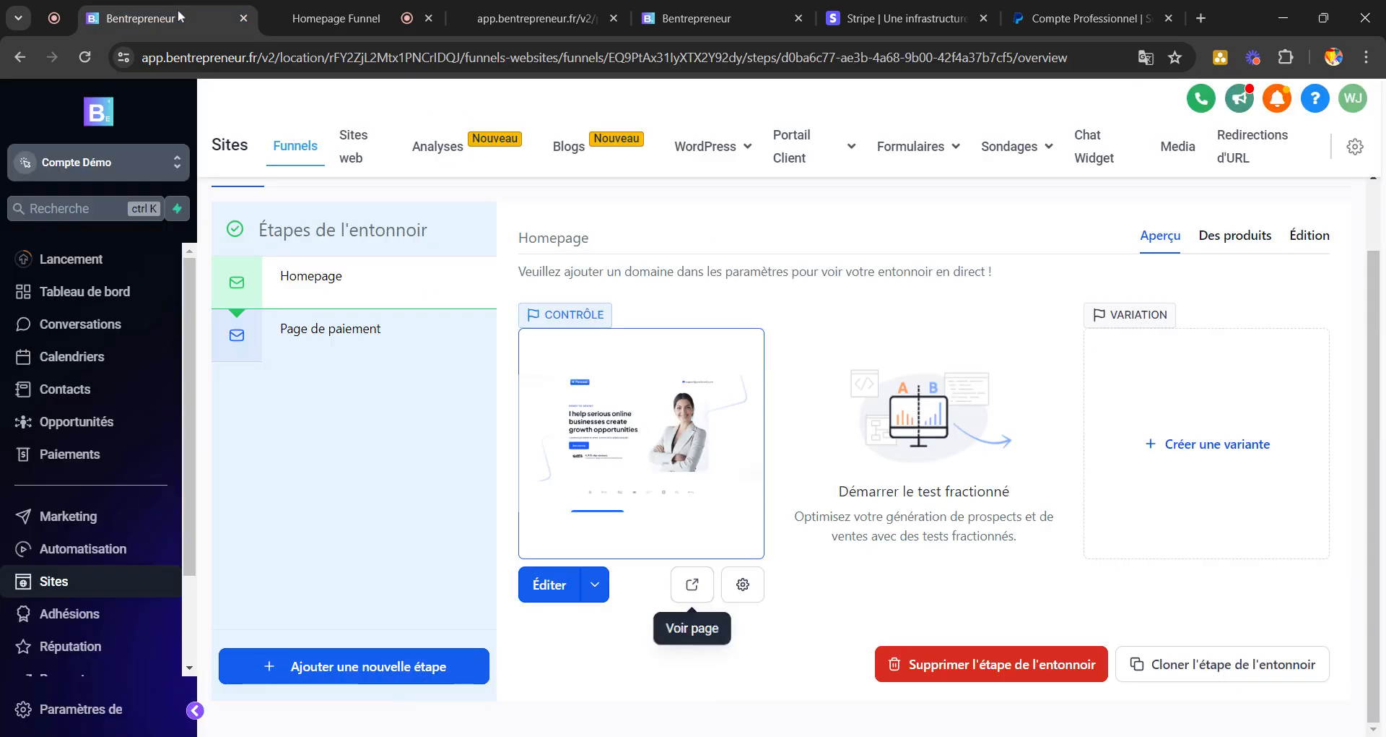
left_click(322, 345)
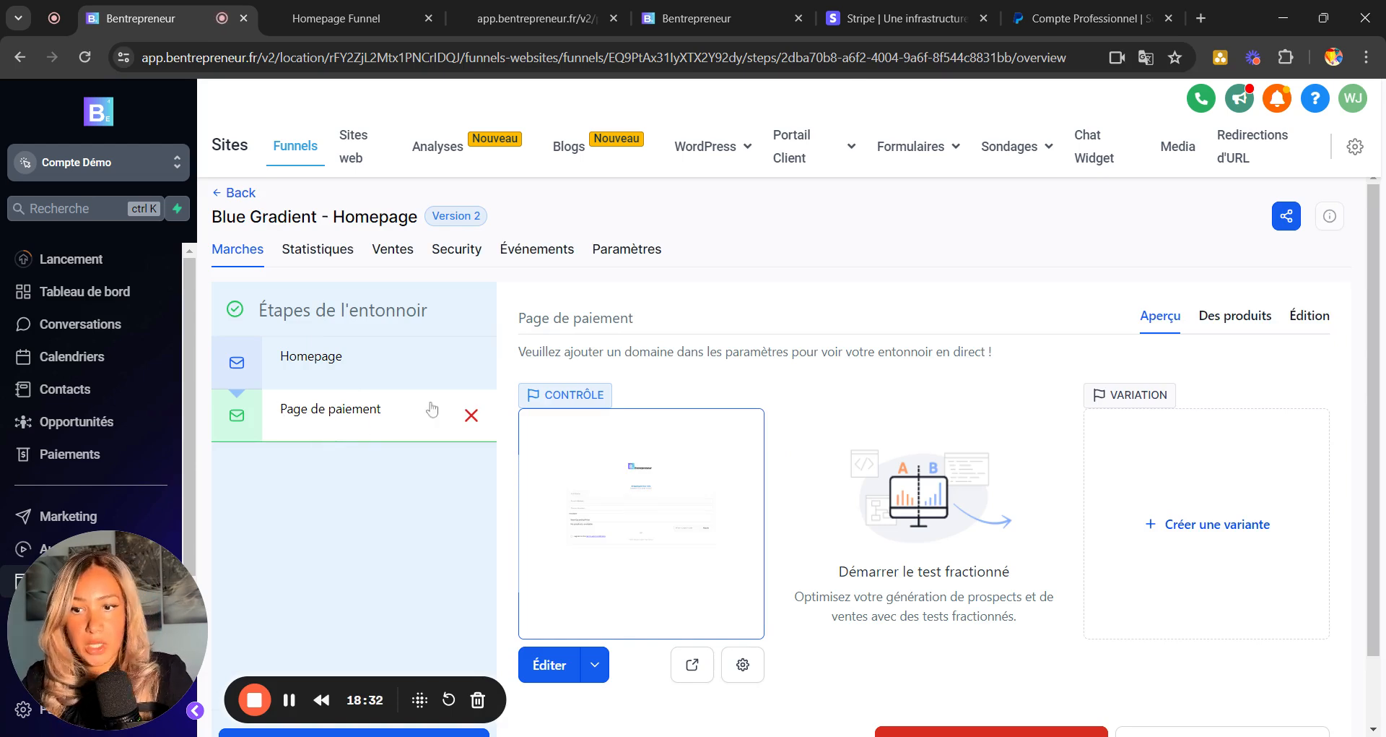
left_click(1236, 318)
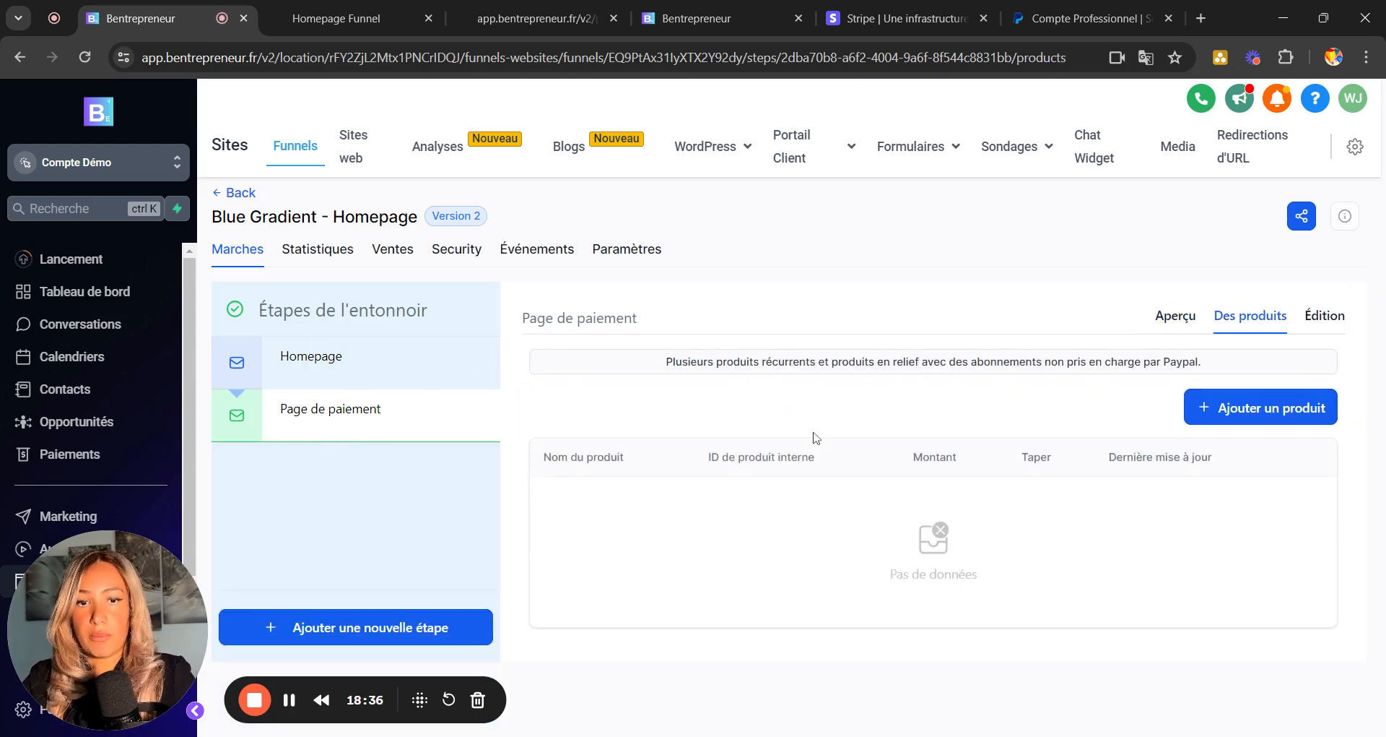
left_click(1252, 408)
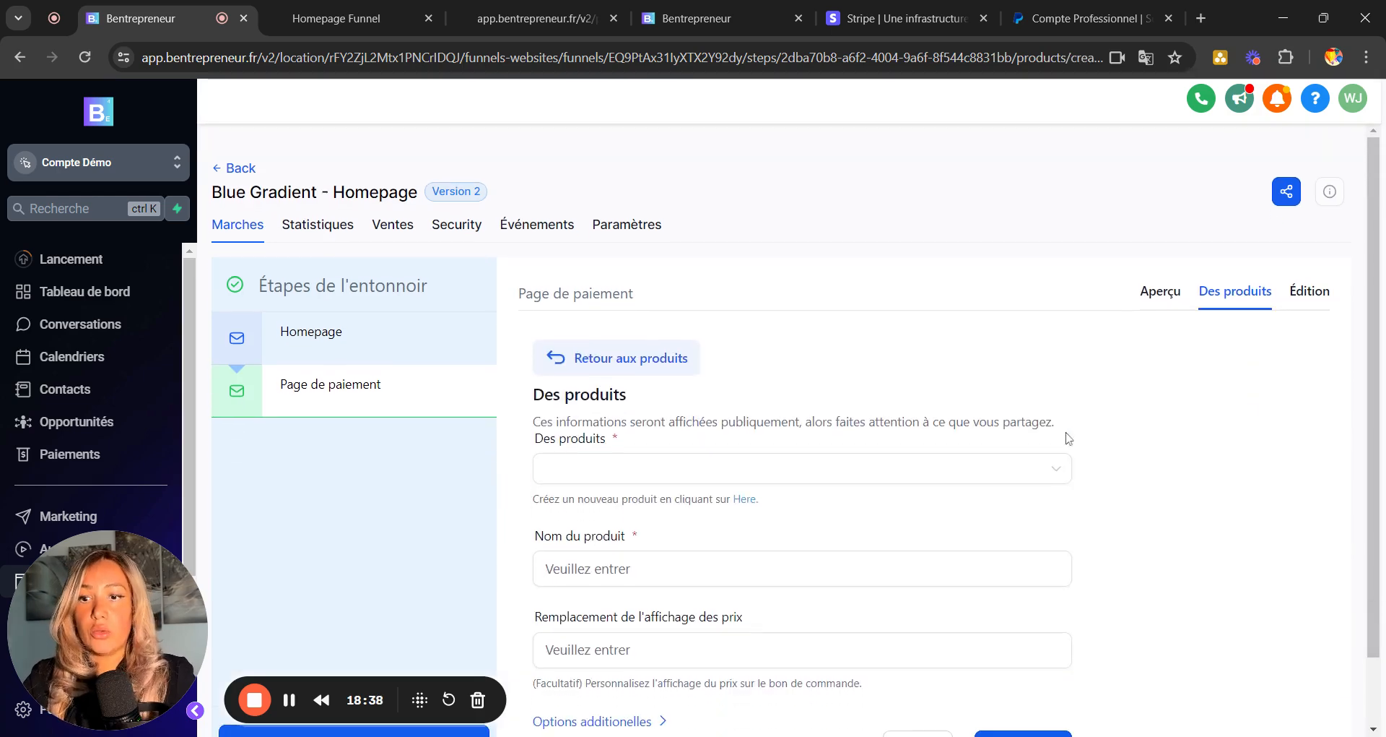
left_click(722, 470)
left_click(638, 514)
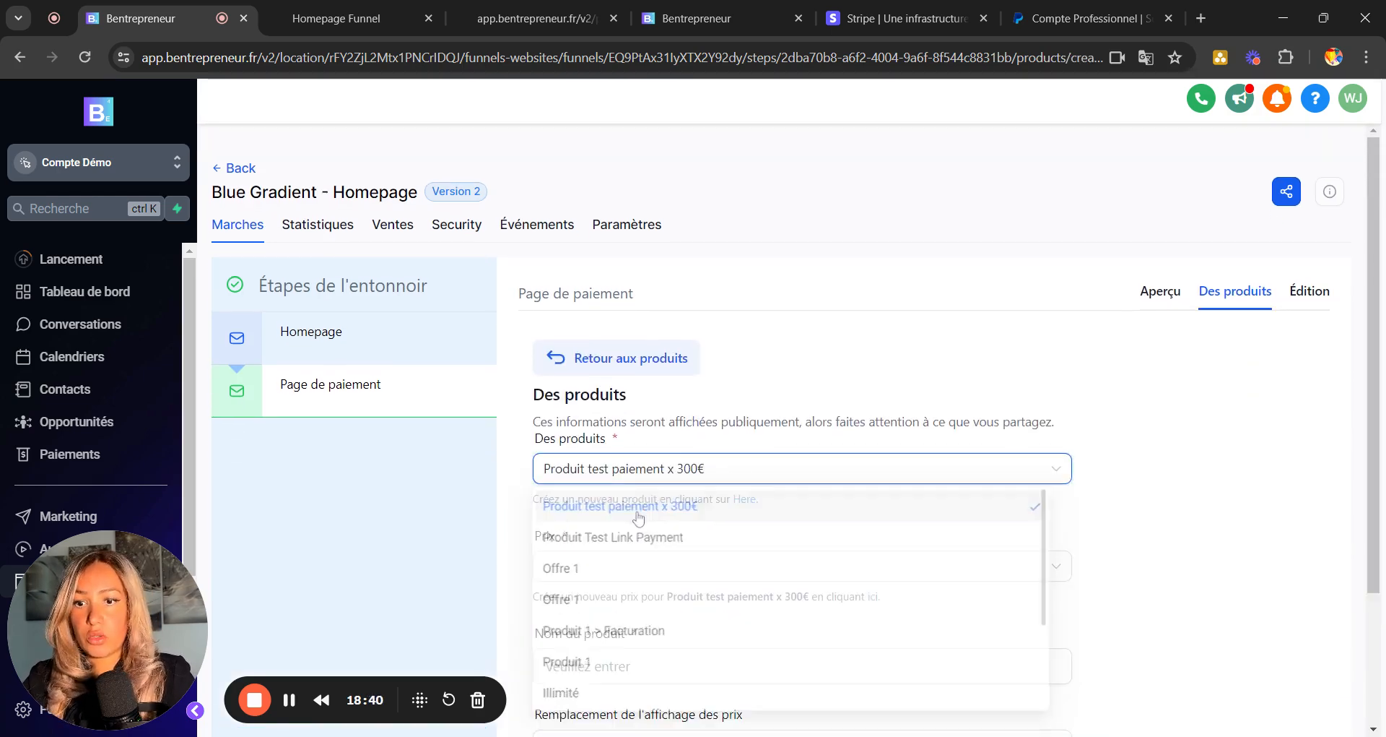
scroll(831, 411, "down", 2)
left_click(663, 394)
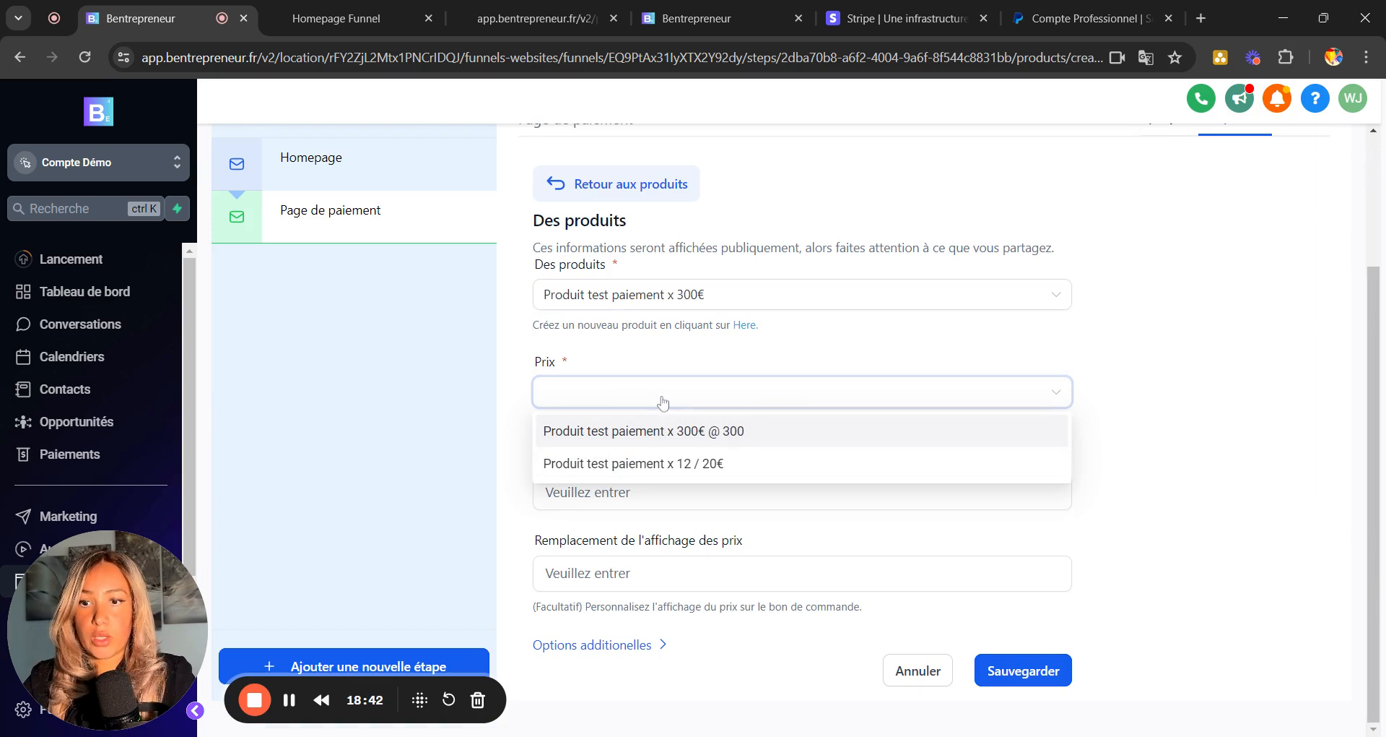
left_click(606, 465)
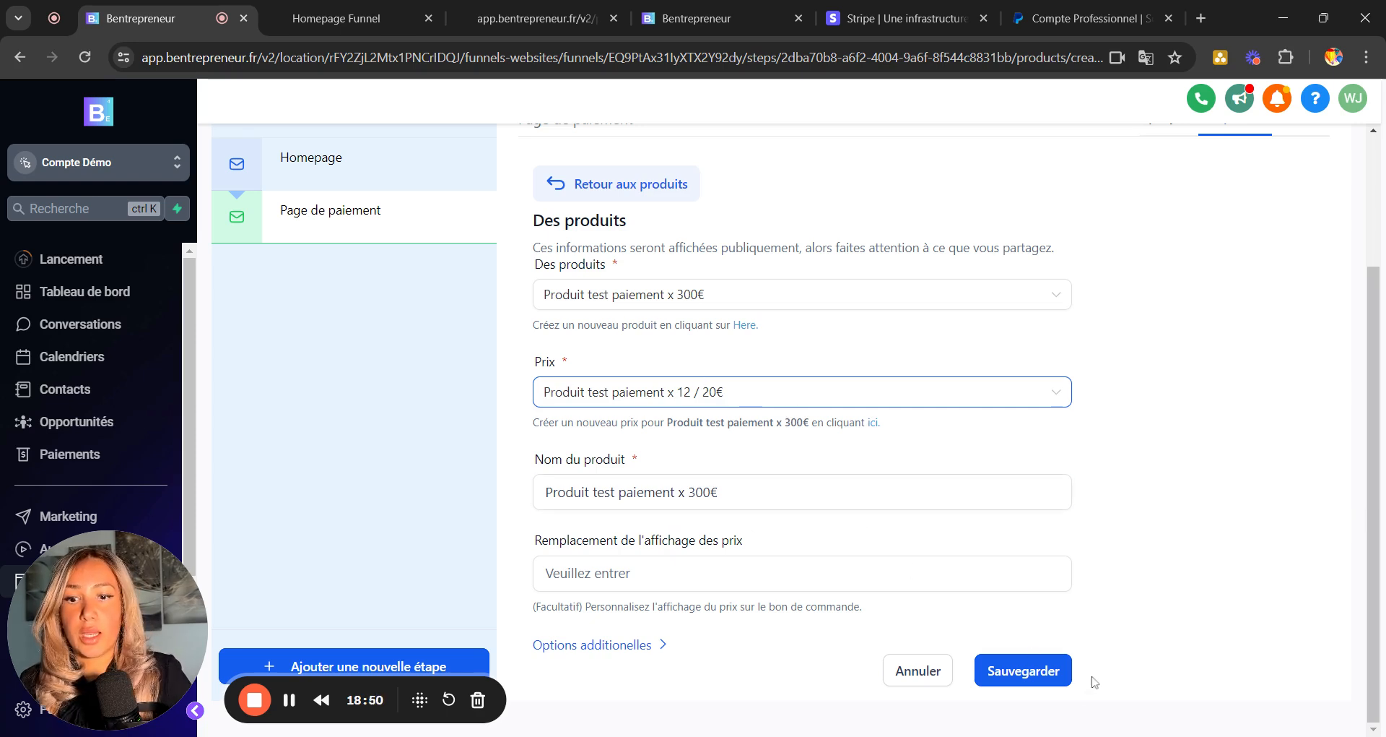
left_click(1034, 674)
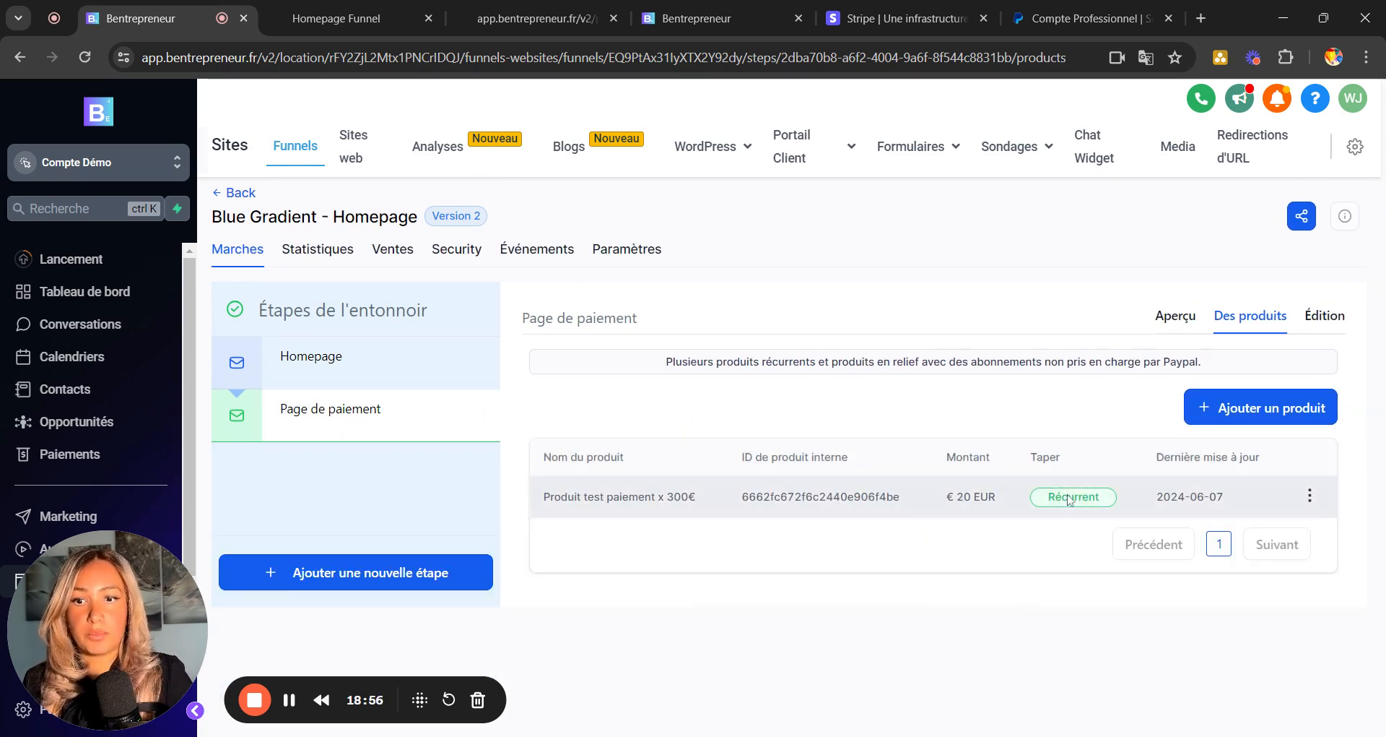
Append x20 (12) to the payment step's name, apply it, and return to the step's overview.
left_click(1326, 318)
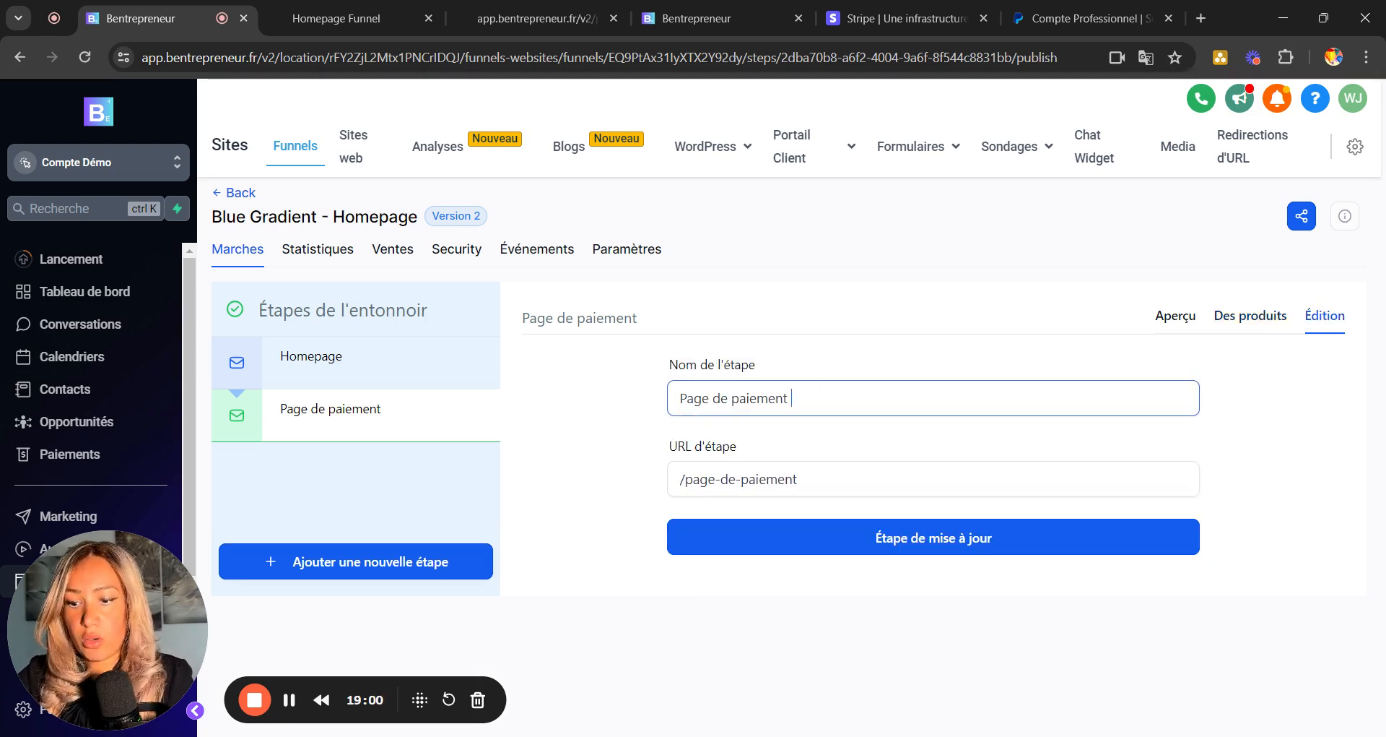
type("x20 (12")
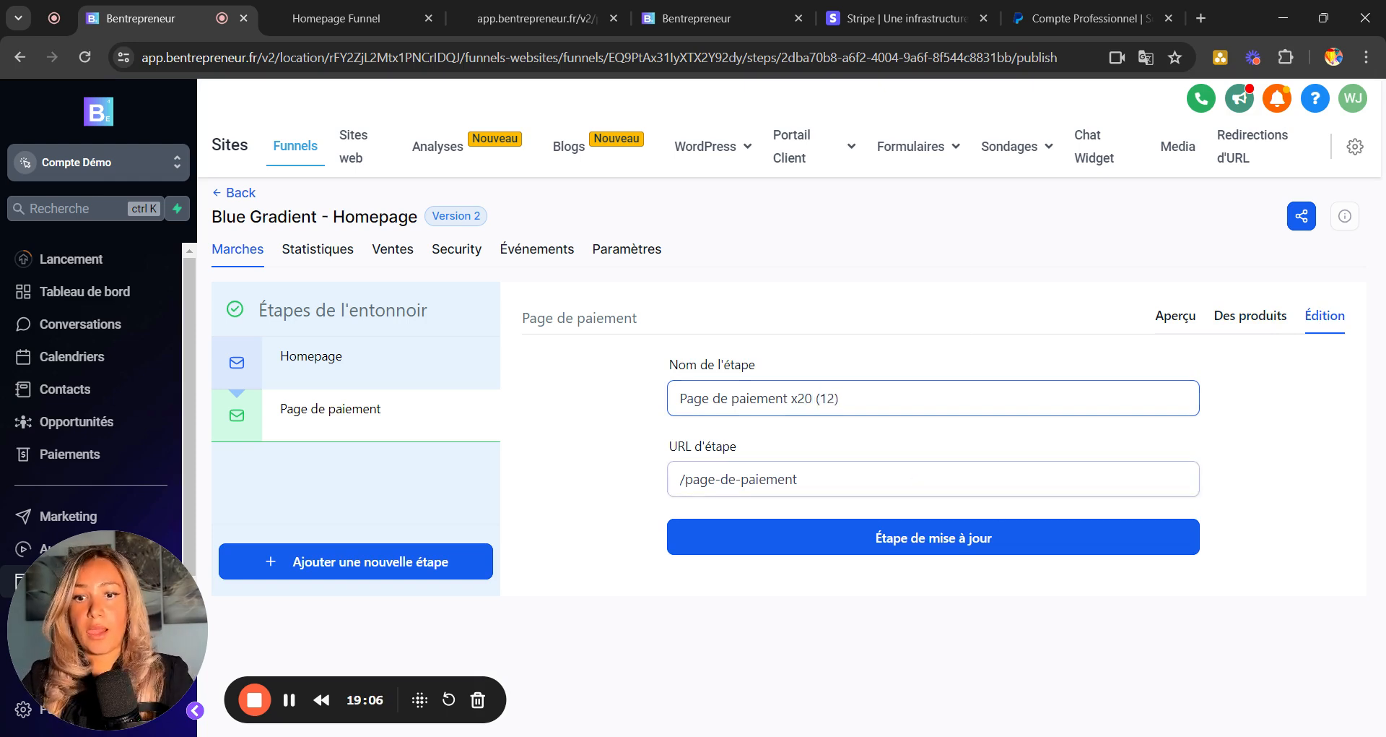
left_click(892, 538)
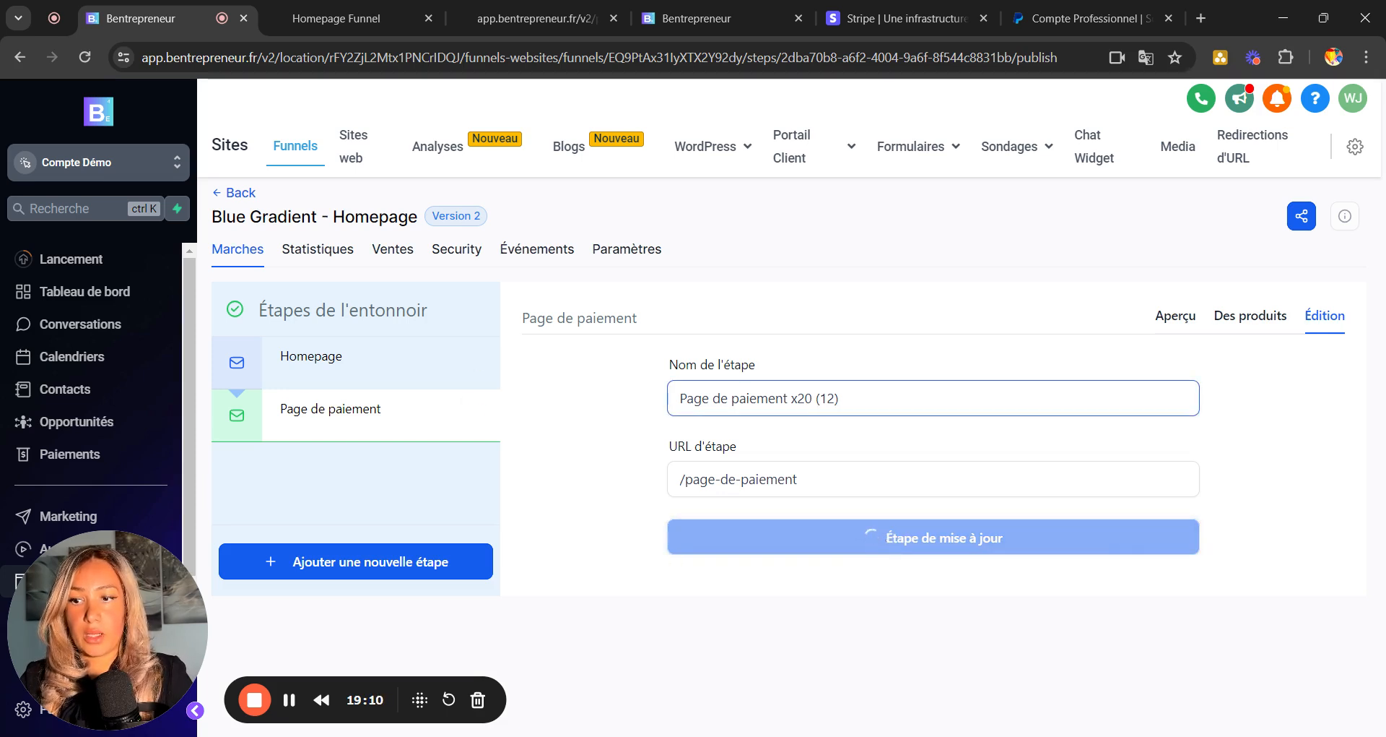
mouse_move(369, 432)
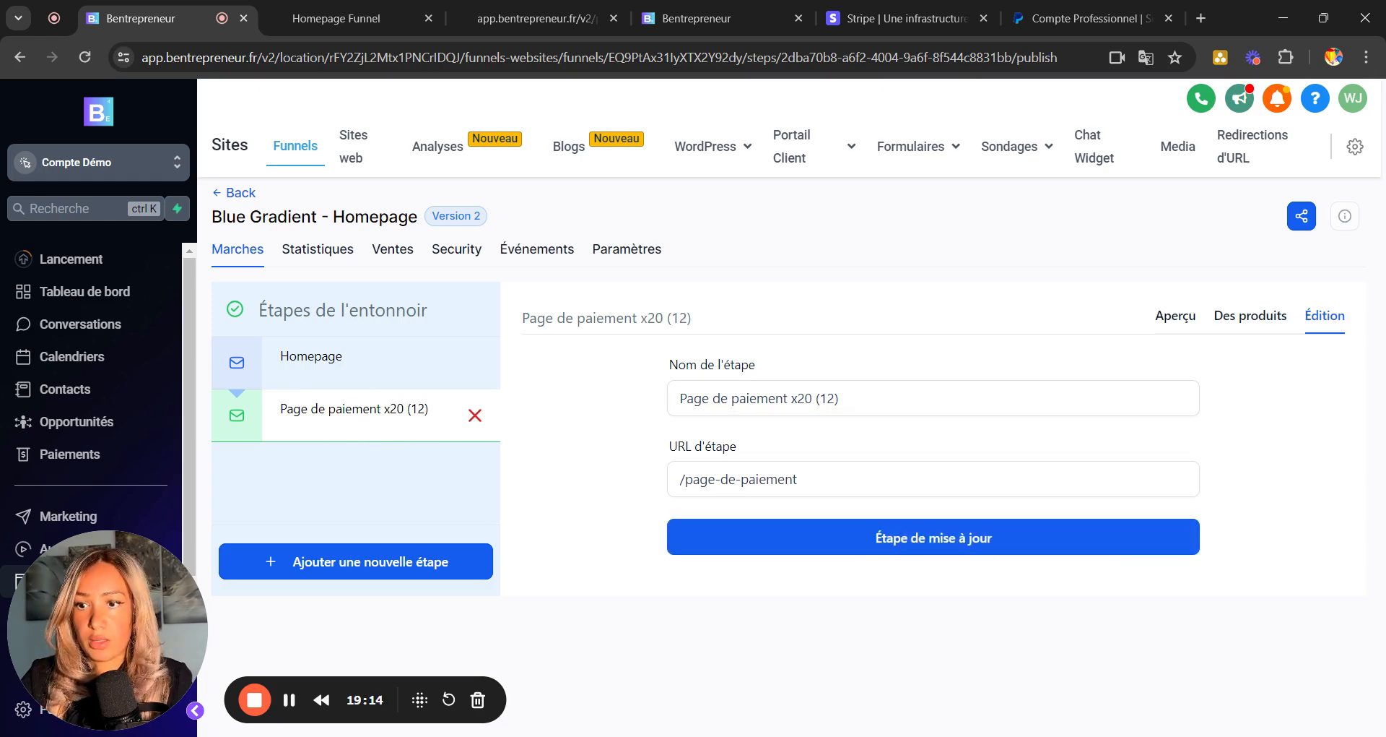
left_click(369, 431)
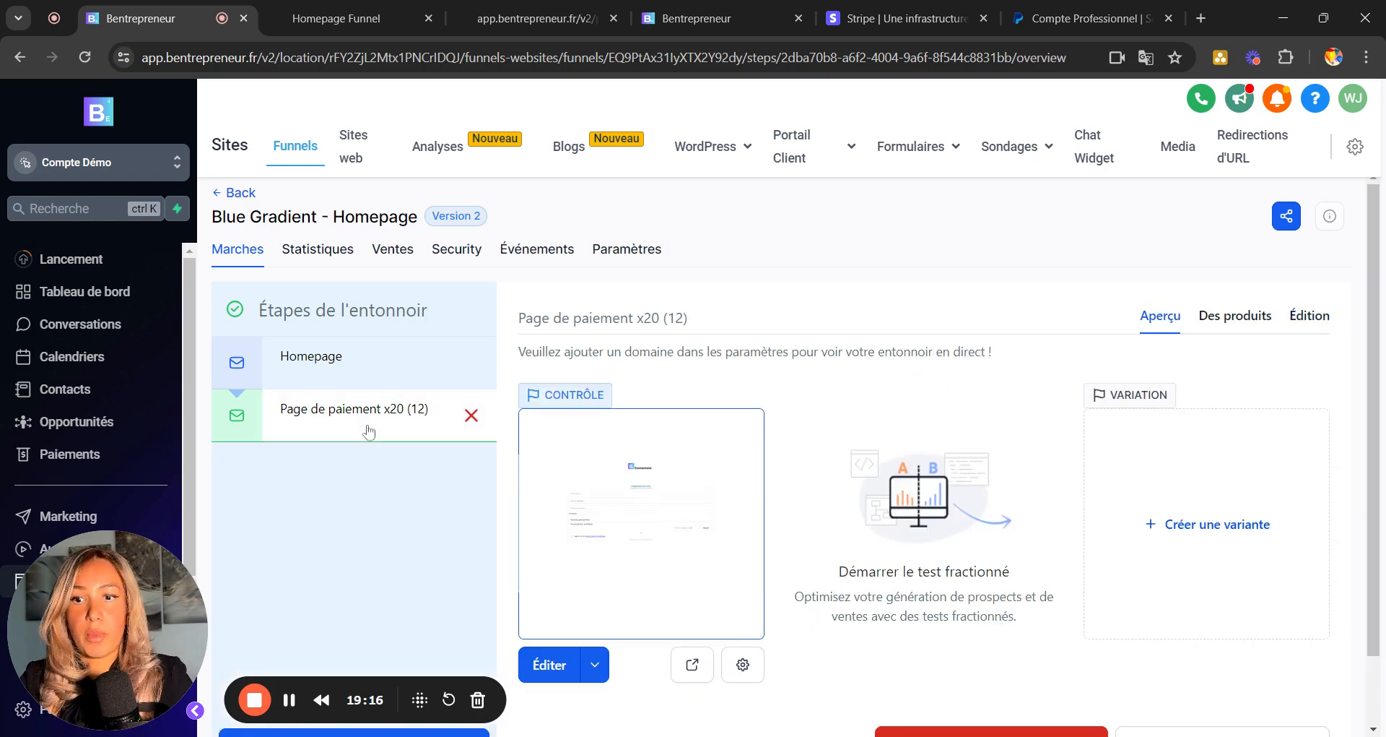
Clone the 'Page de paiement x20 (12)' step into this same funnel.
scroll(677, 573, "down", 1)
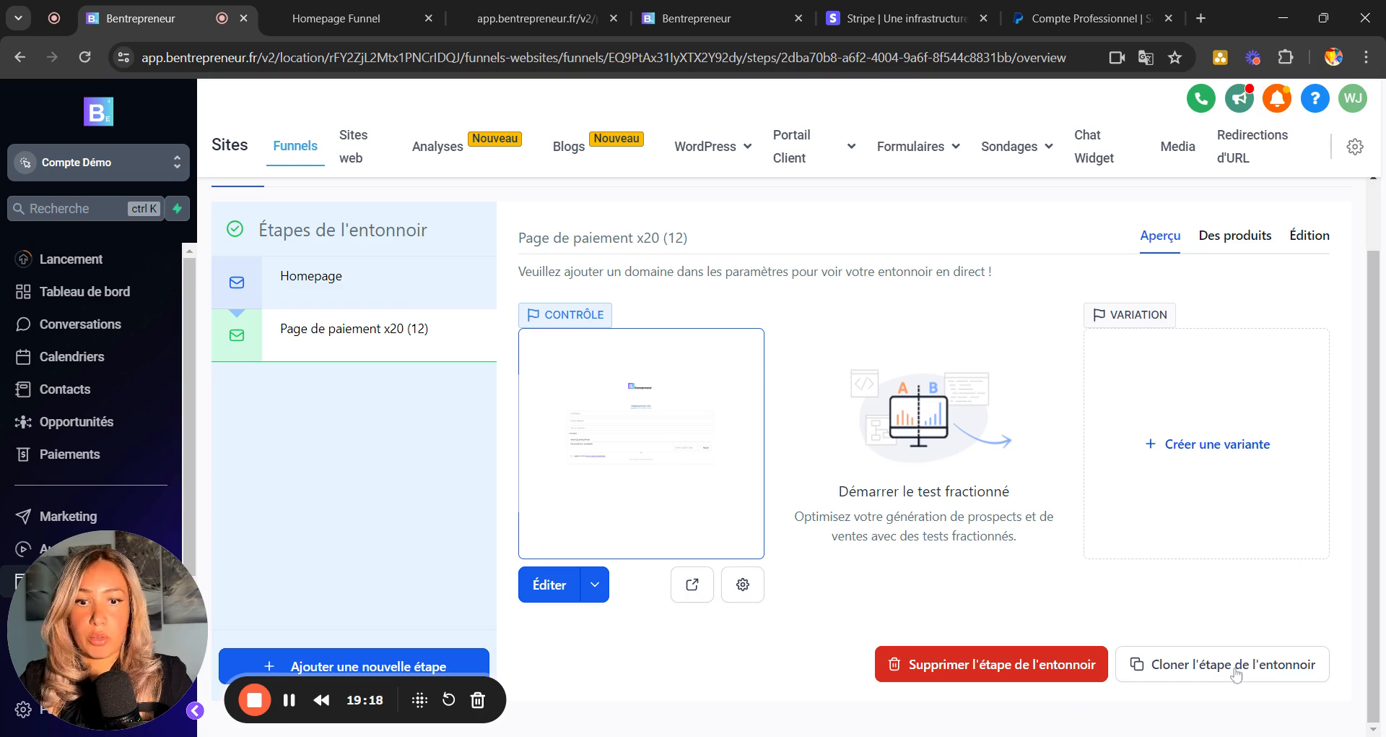
left_click(1195, 673)
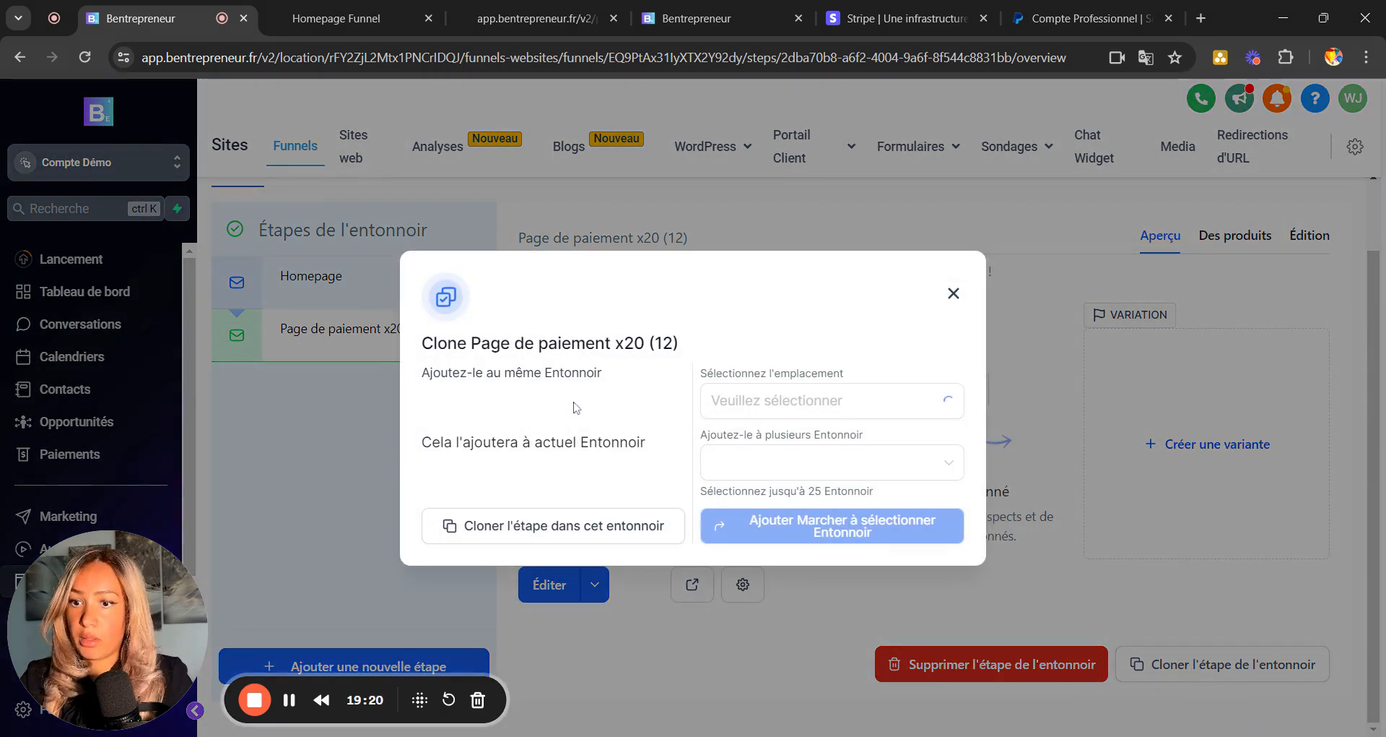
left_click(522, 535)
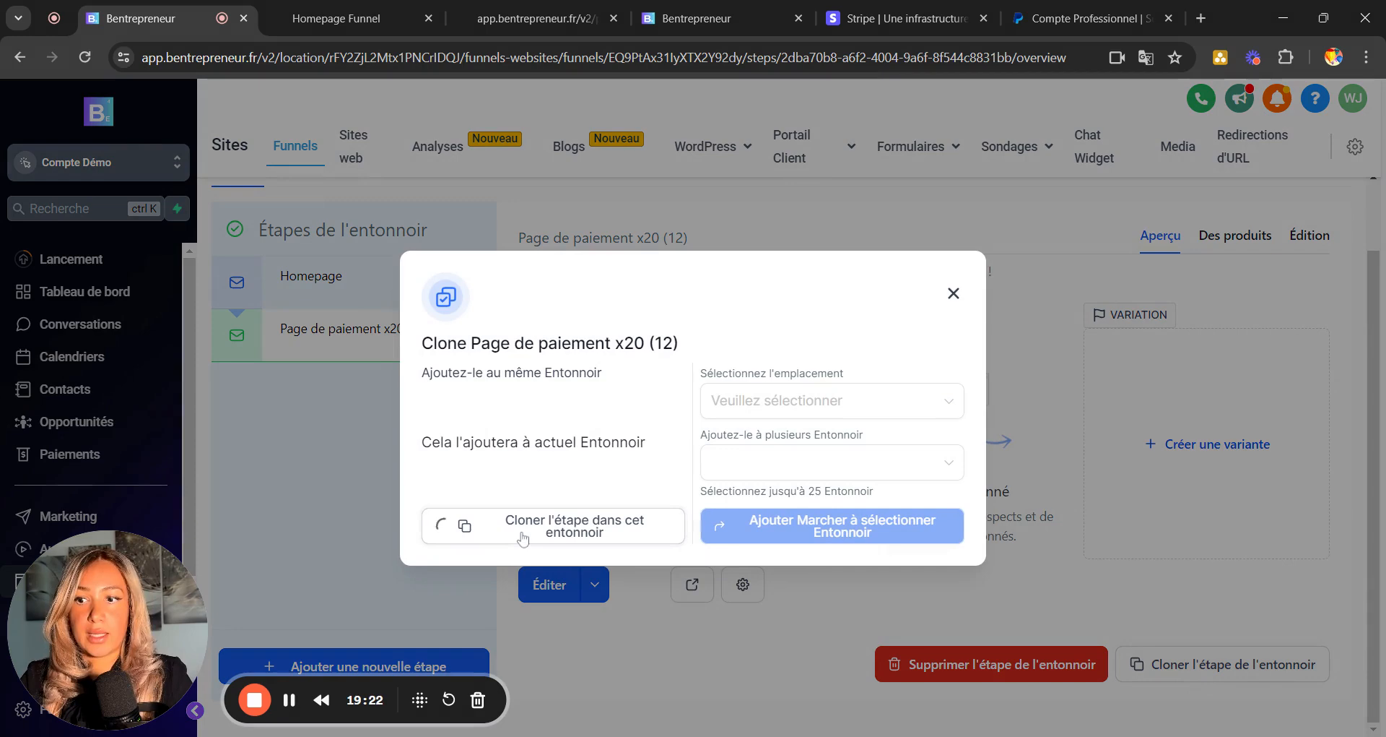
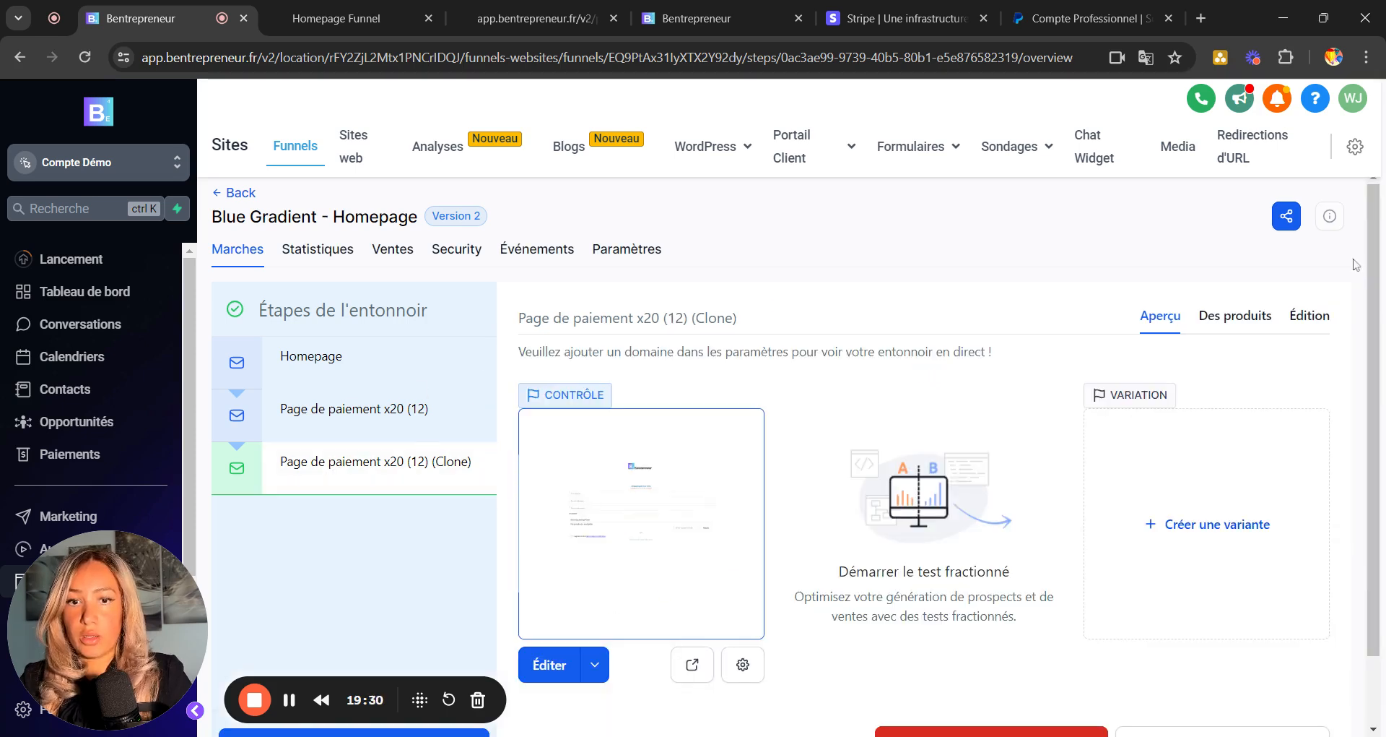
Rename the cloned step to 'Page de paiement 300€ (One time' and save the name.
left_click(1309, 317)
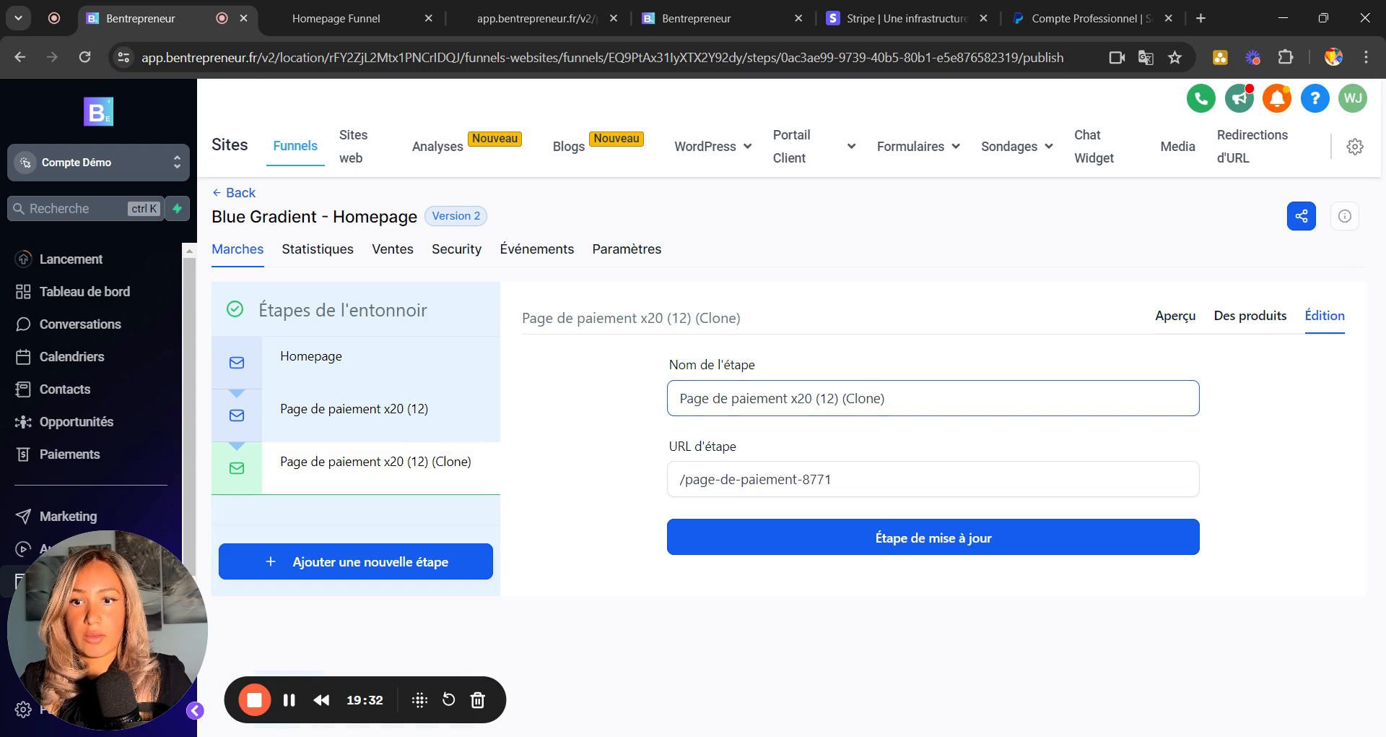
left_click_drag(787, 398, 885, 398)
type("300€")
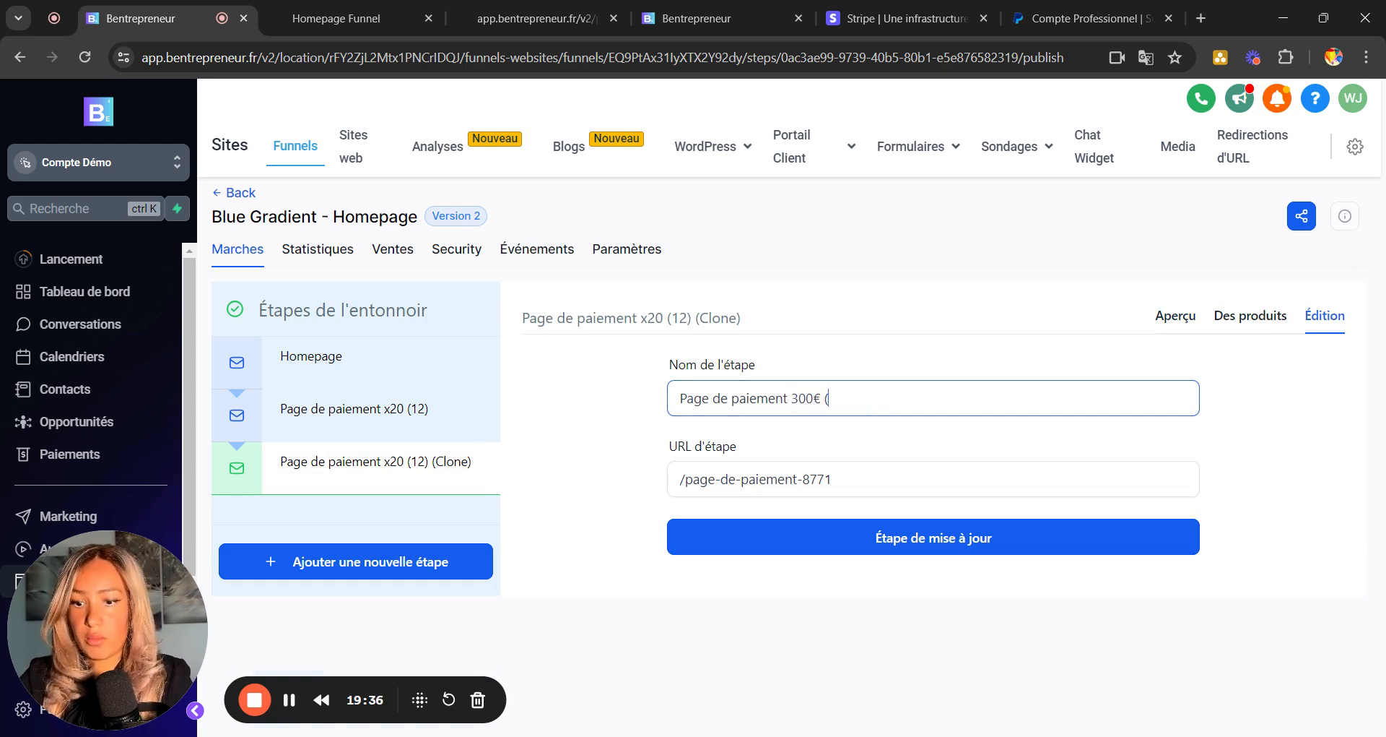
type(" (Ont")
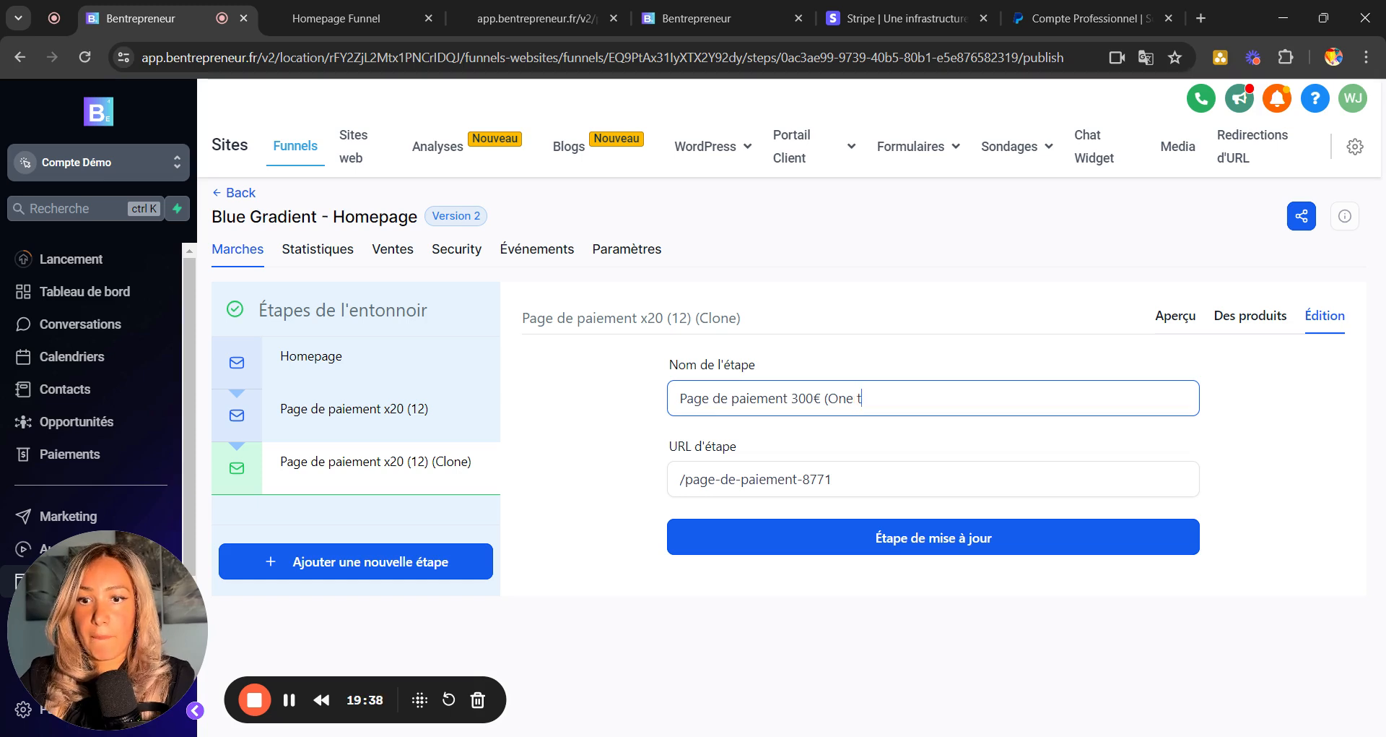
left_click(985, 540)
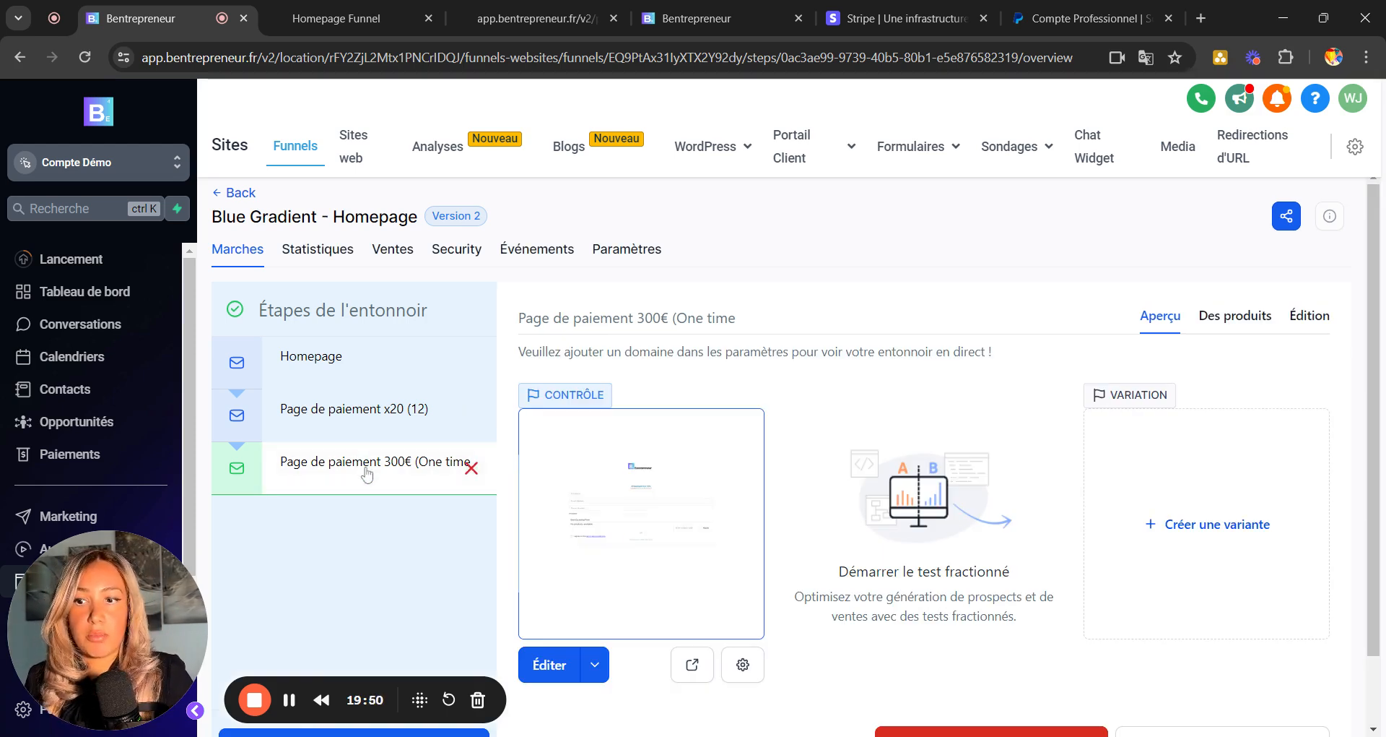
Add 'Produit test paiement x 300€' at its 300 € one-time price, save, then select Homepage.
left_click(1219, 329)
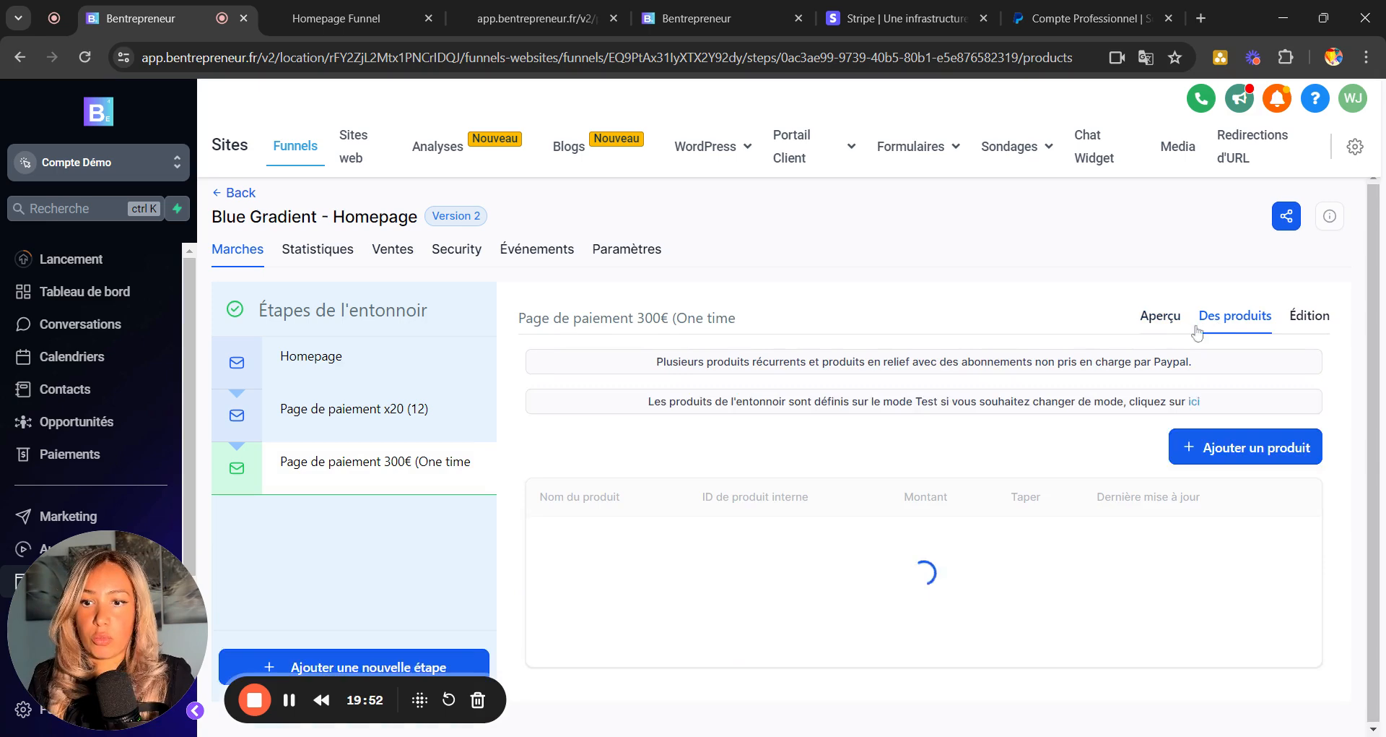
left_click(1267, 406)
scroll(1260, 408, "down", 1)
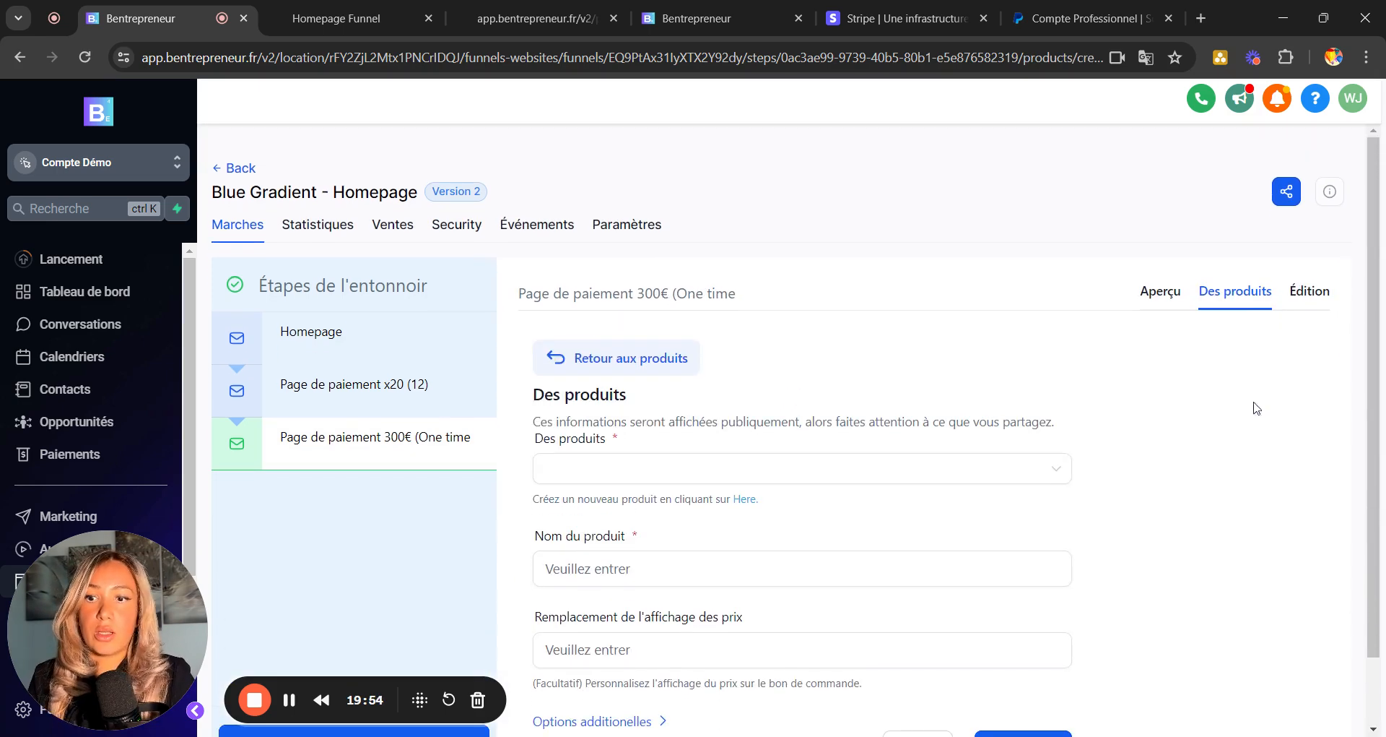
left_click(632, 471)
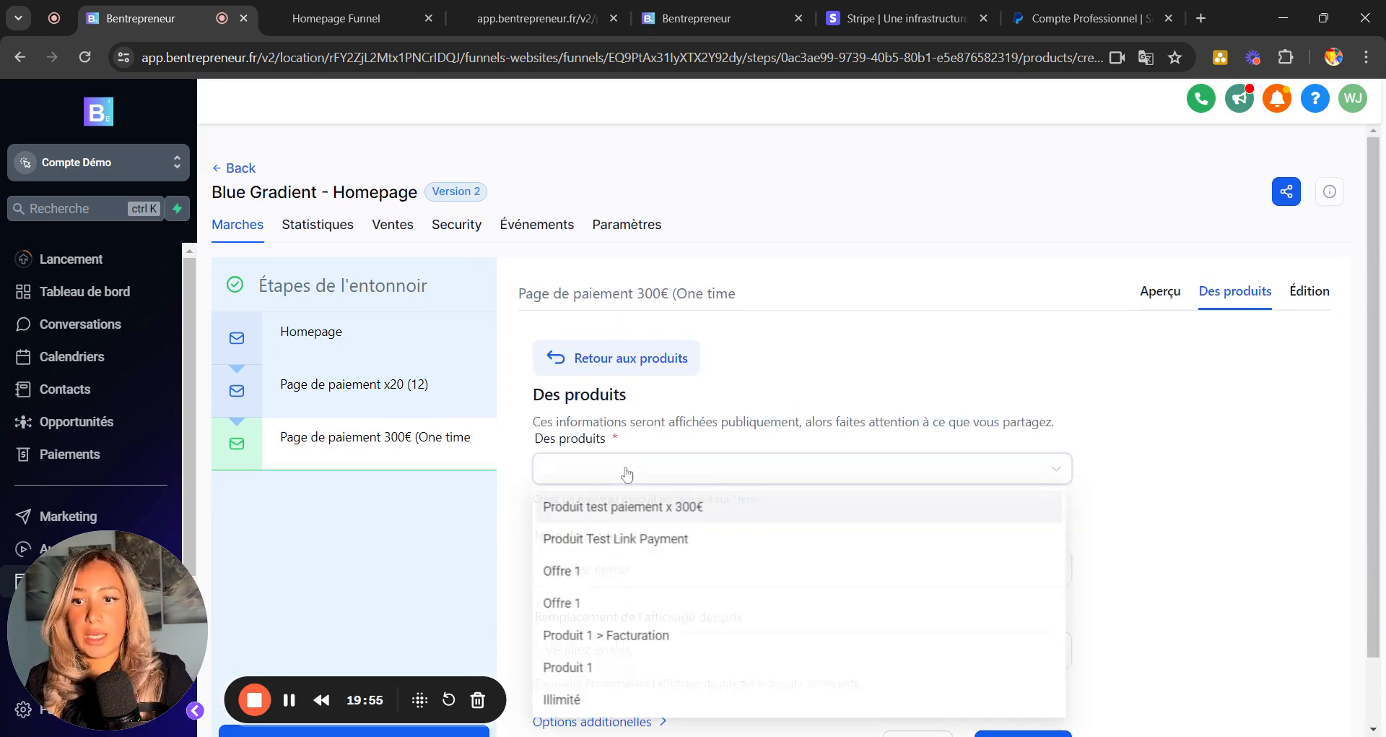
left_click(588, 505)
scroll(969, 367, "down", 3)
left_click(610, 392)
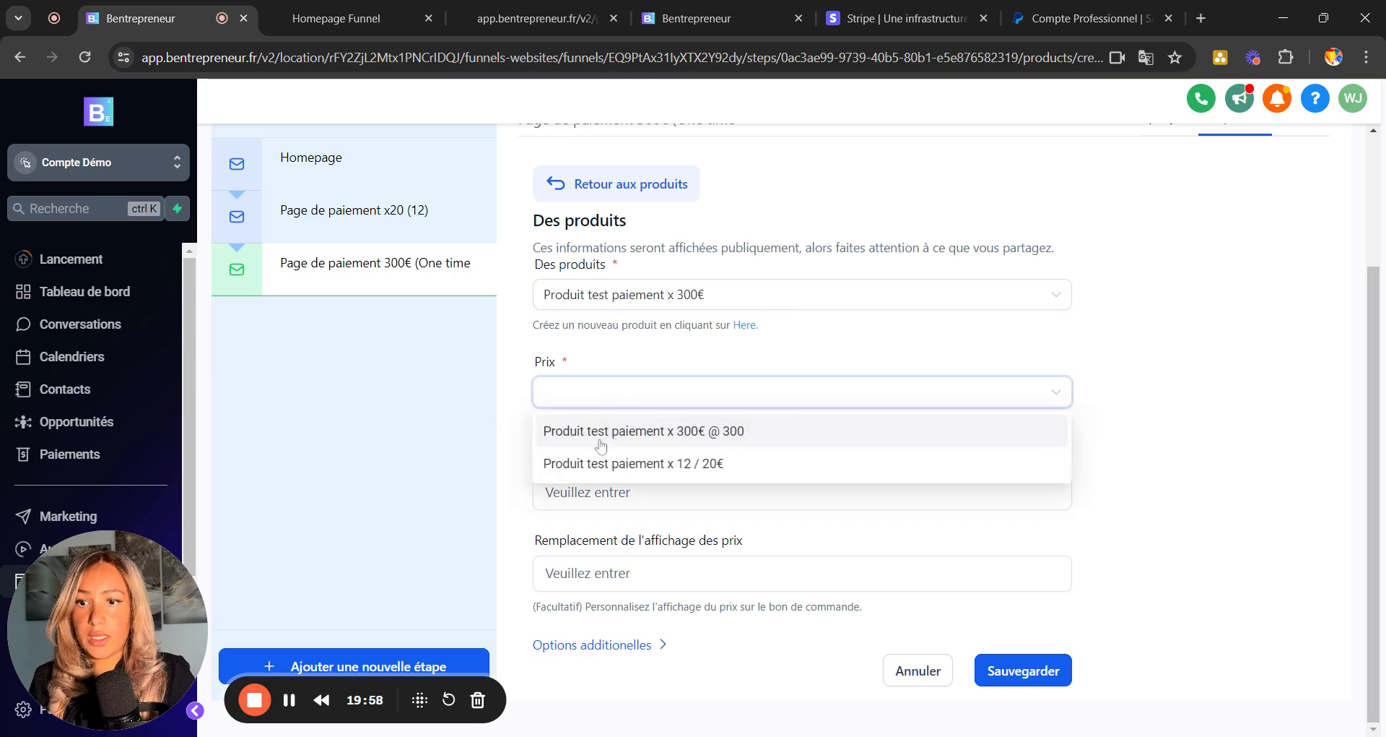
left_click(604, 432)
left_click(1032, 671)
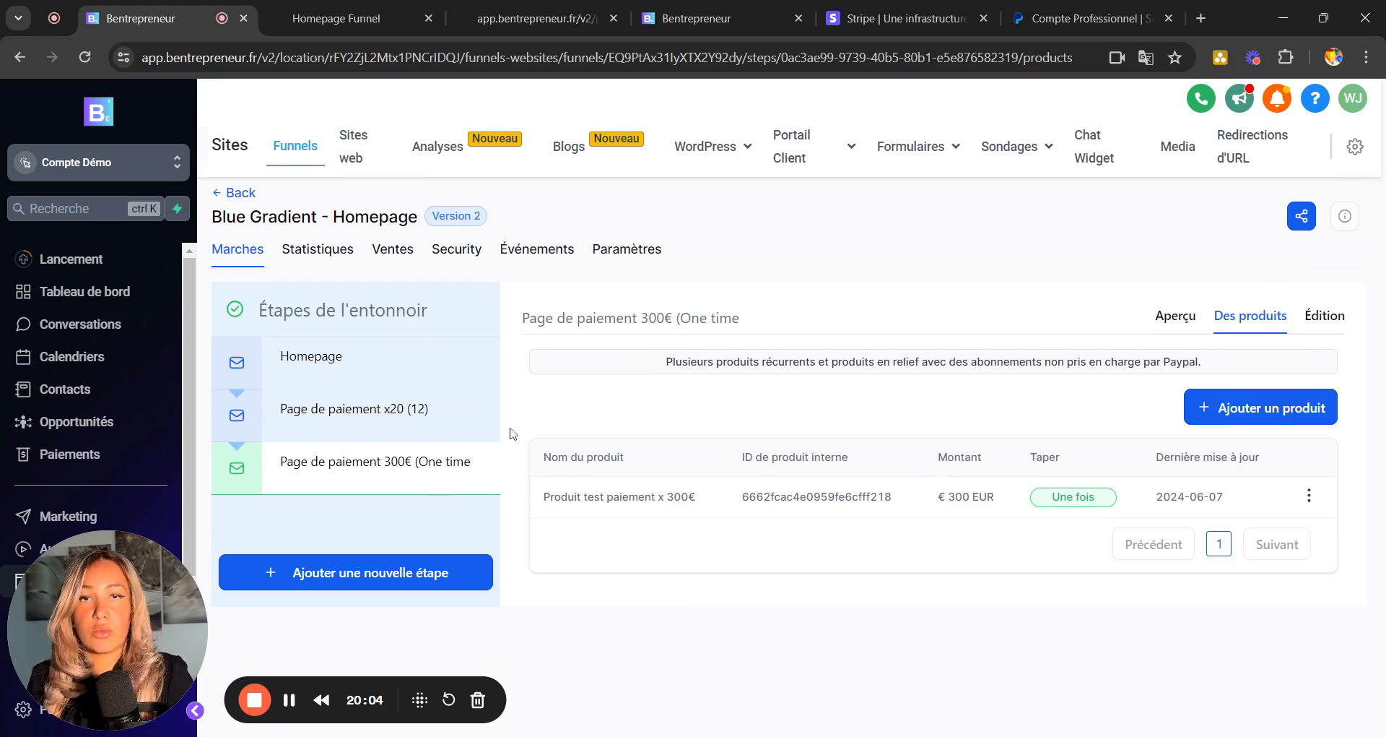
left_click(311, 372)
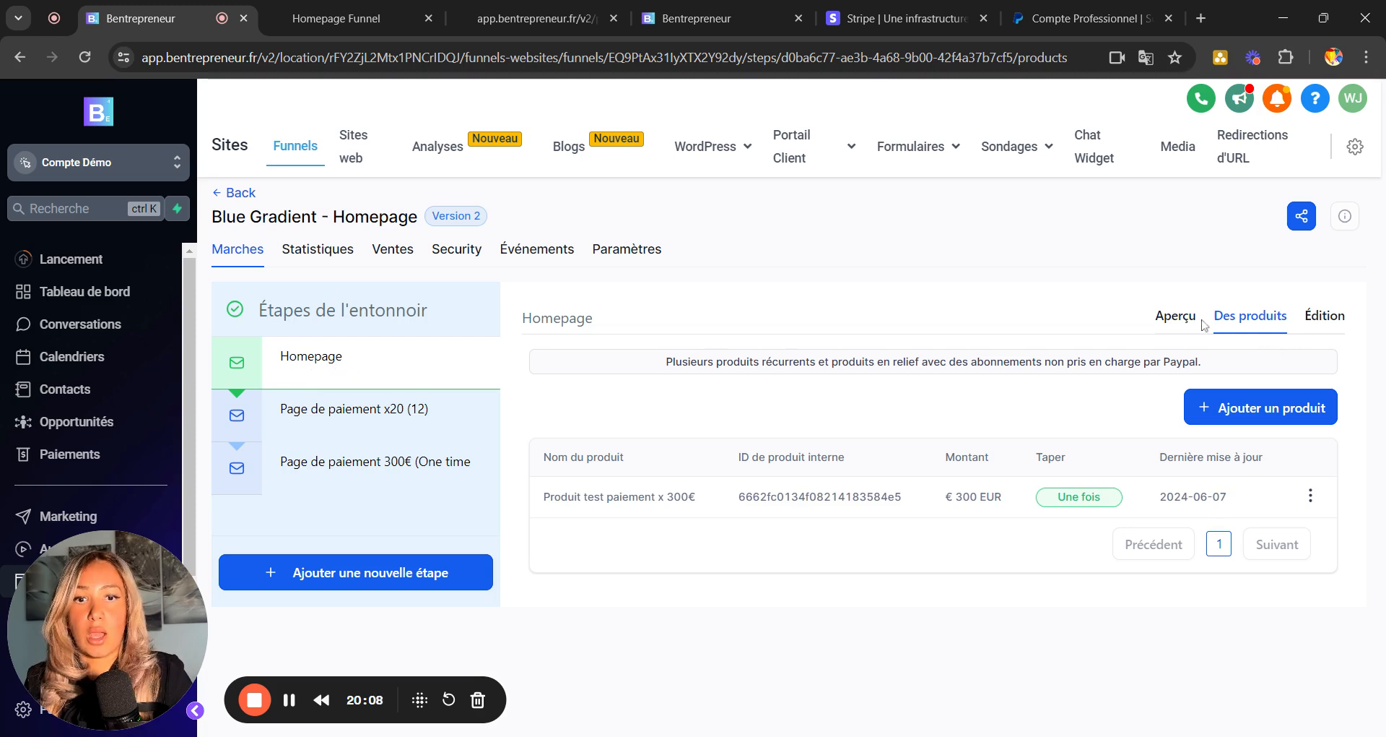
Open the Homepage step's 'Homepage Clone' page in the page builder from its preview.
left_click(1176, 316)
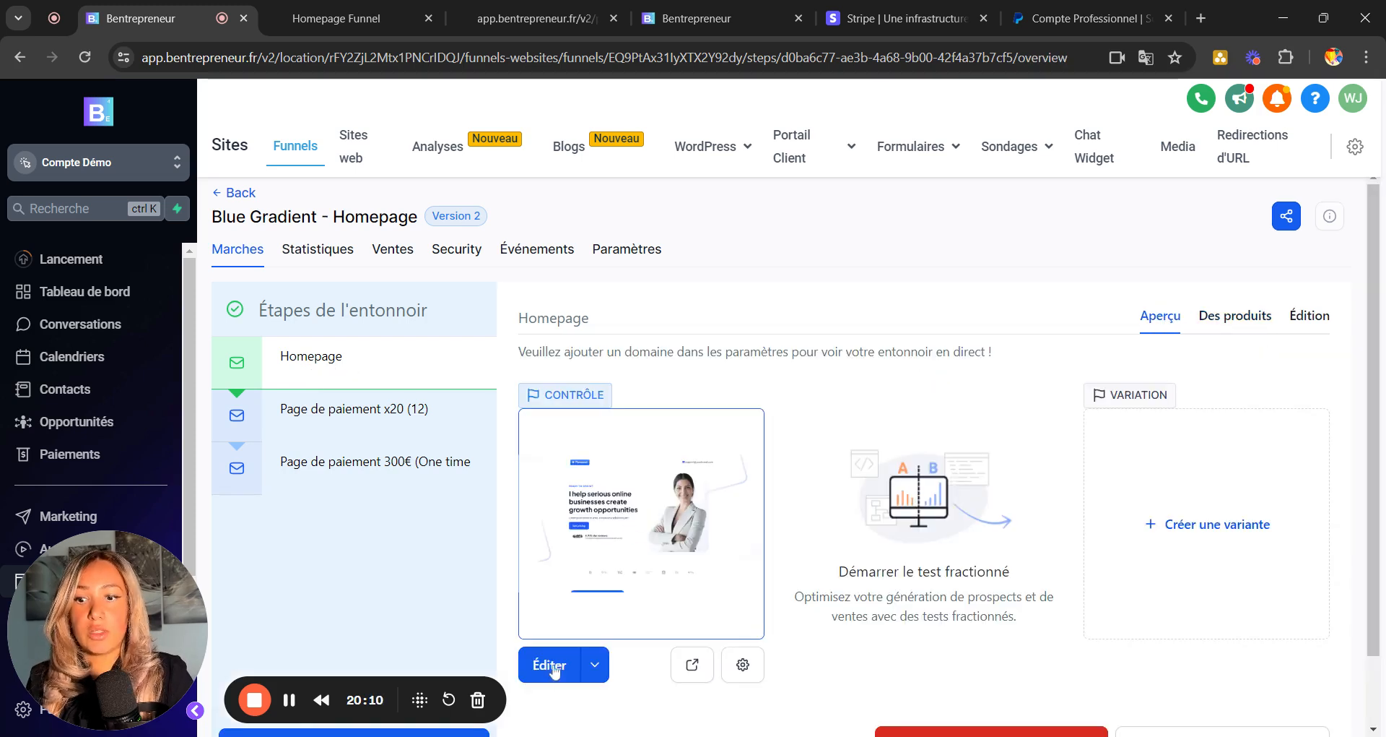
left_click(538, 666)
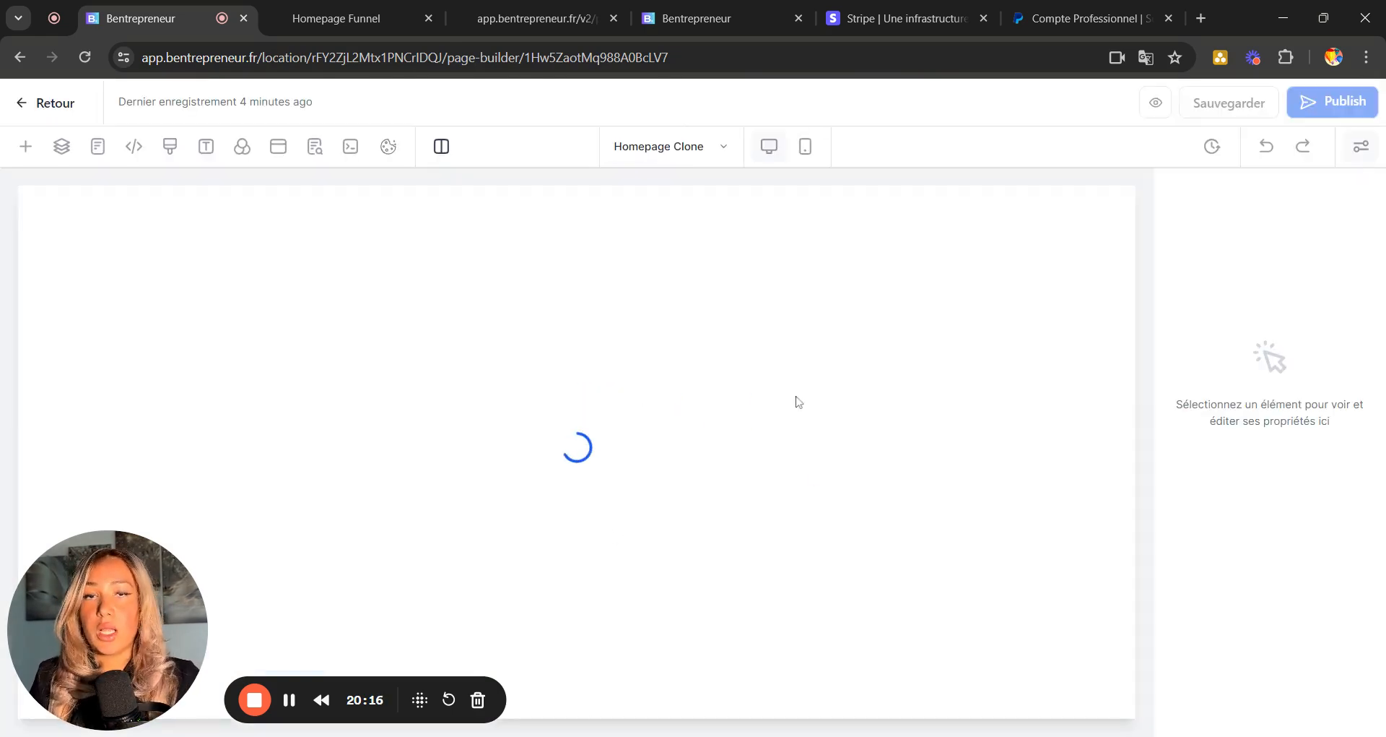
Relabel the homepage's See pricing button to 'Paiement x12'.
left_click_drag(113, 594, 737, 182)
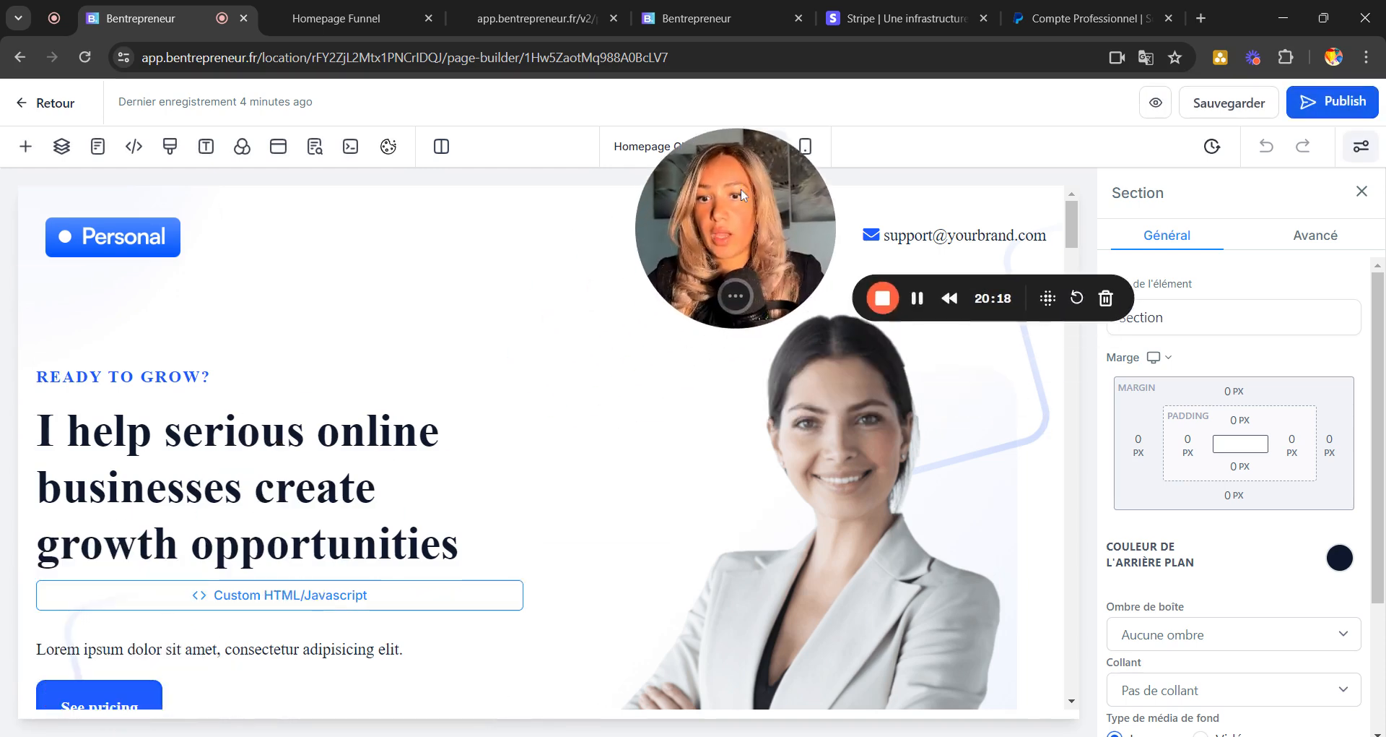
scroll(102, 523, "down", 3)
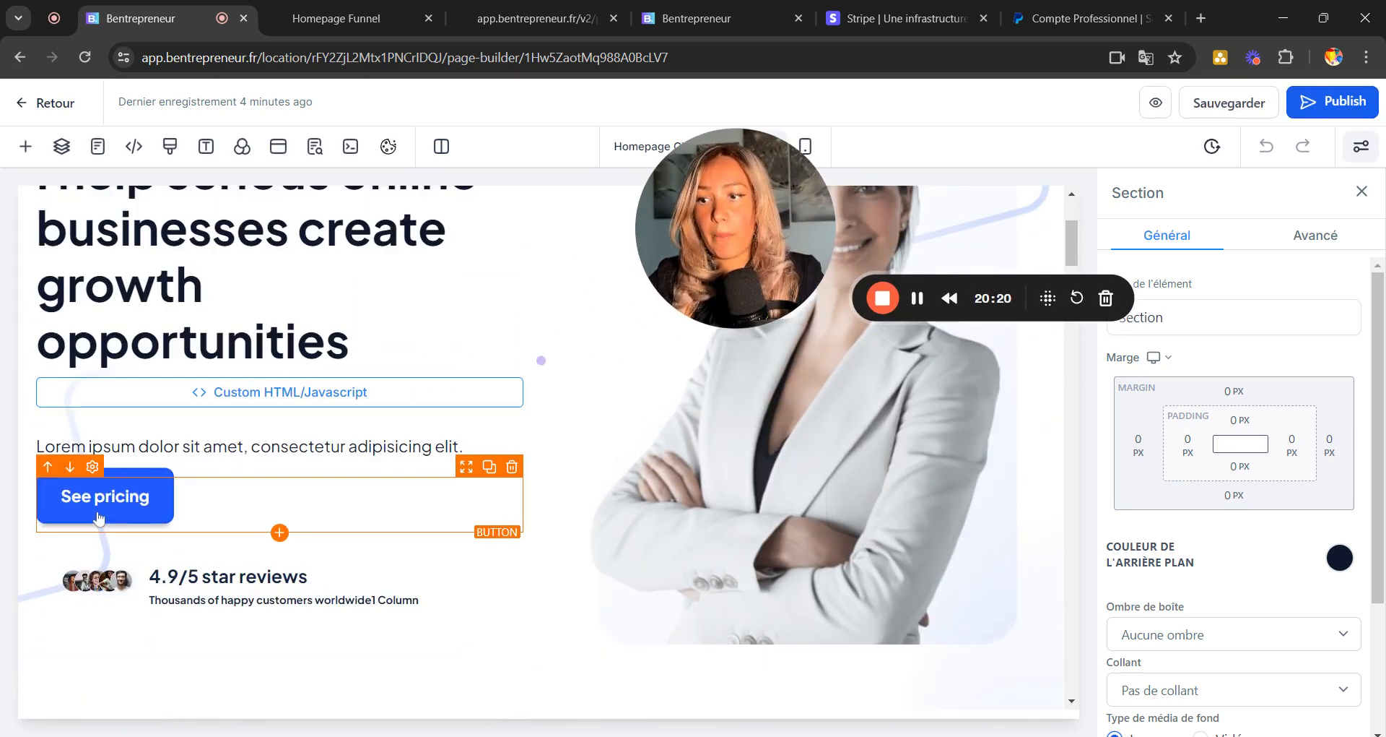
left_click(101, 523)
scroll(1204, 536, "down", 5)
scroll(1205, 536, "down", 10)
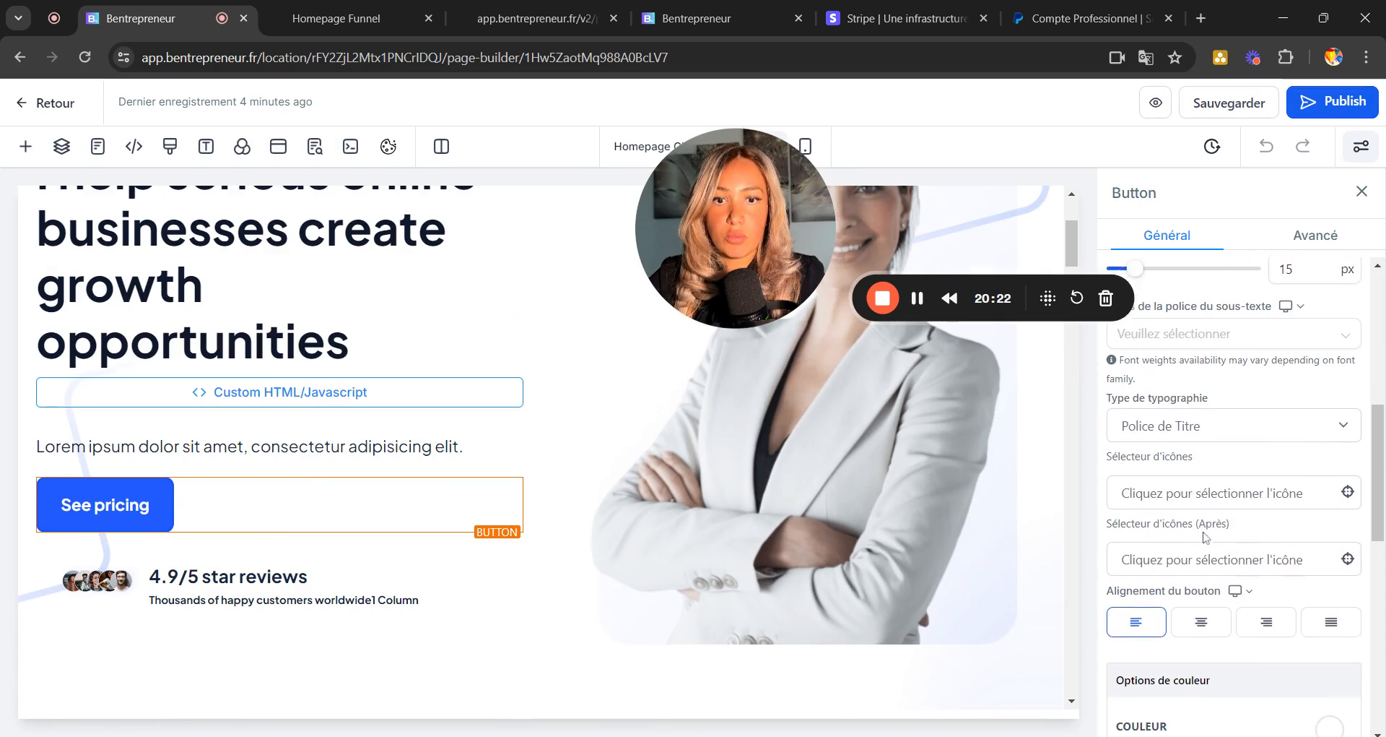
left_click_drag(1216, 458, 1011, 453)
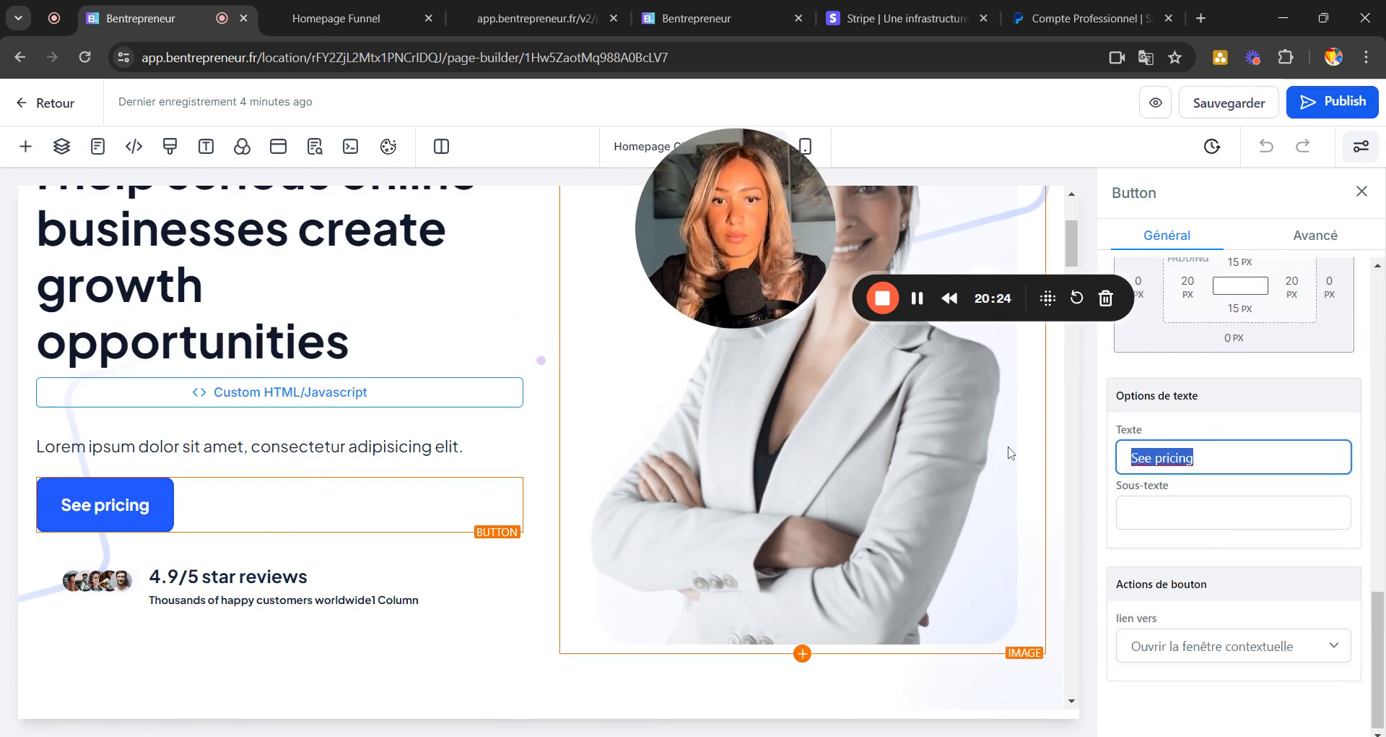
type("Paiement en")
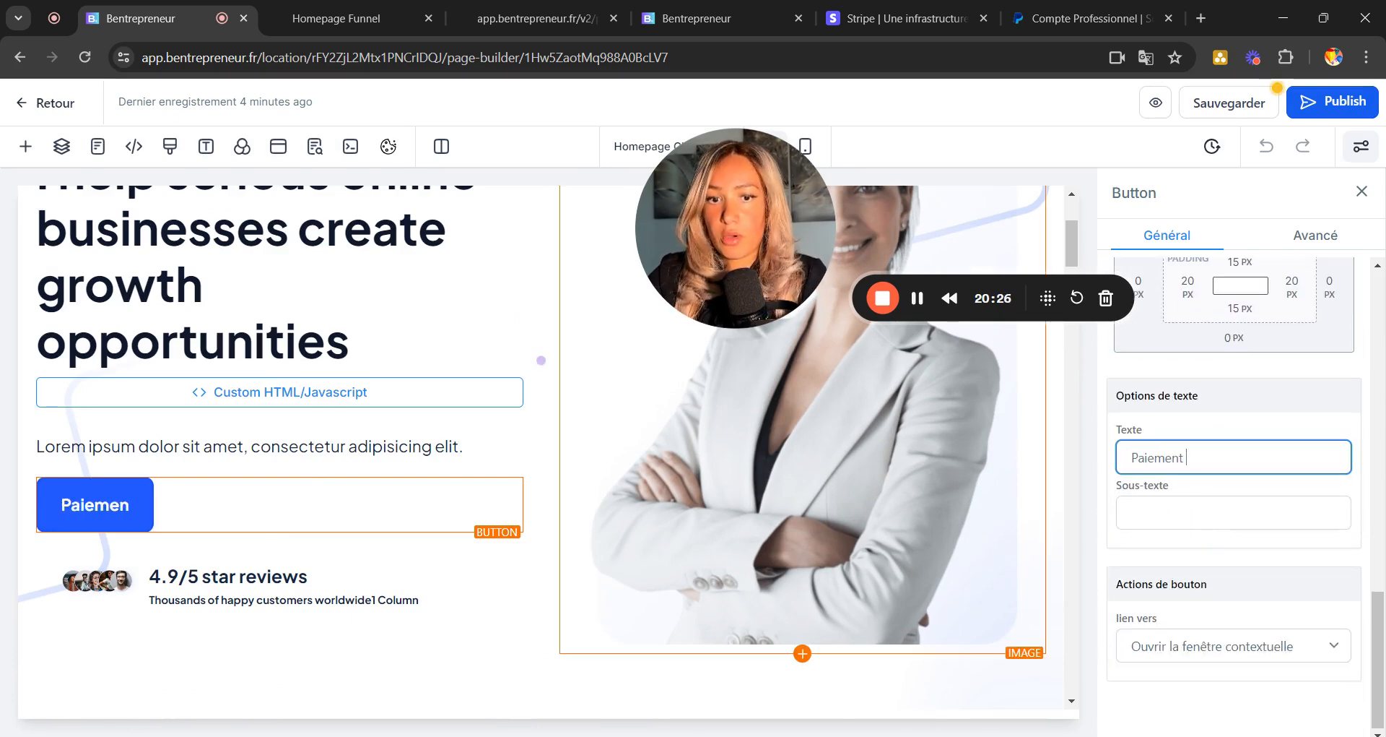
key("BackSpace")
type("x")
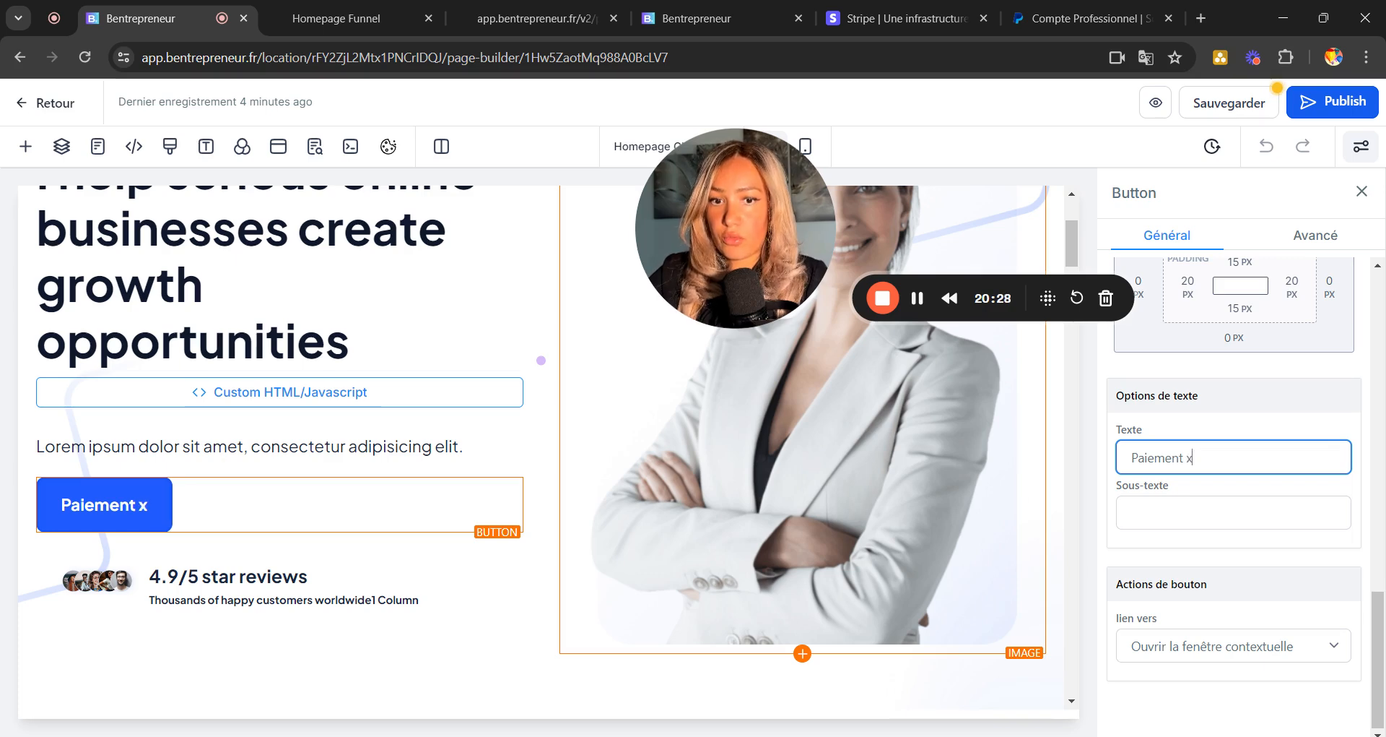
type("12")
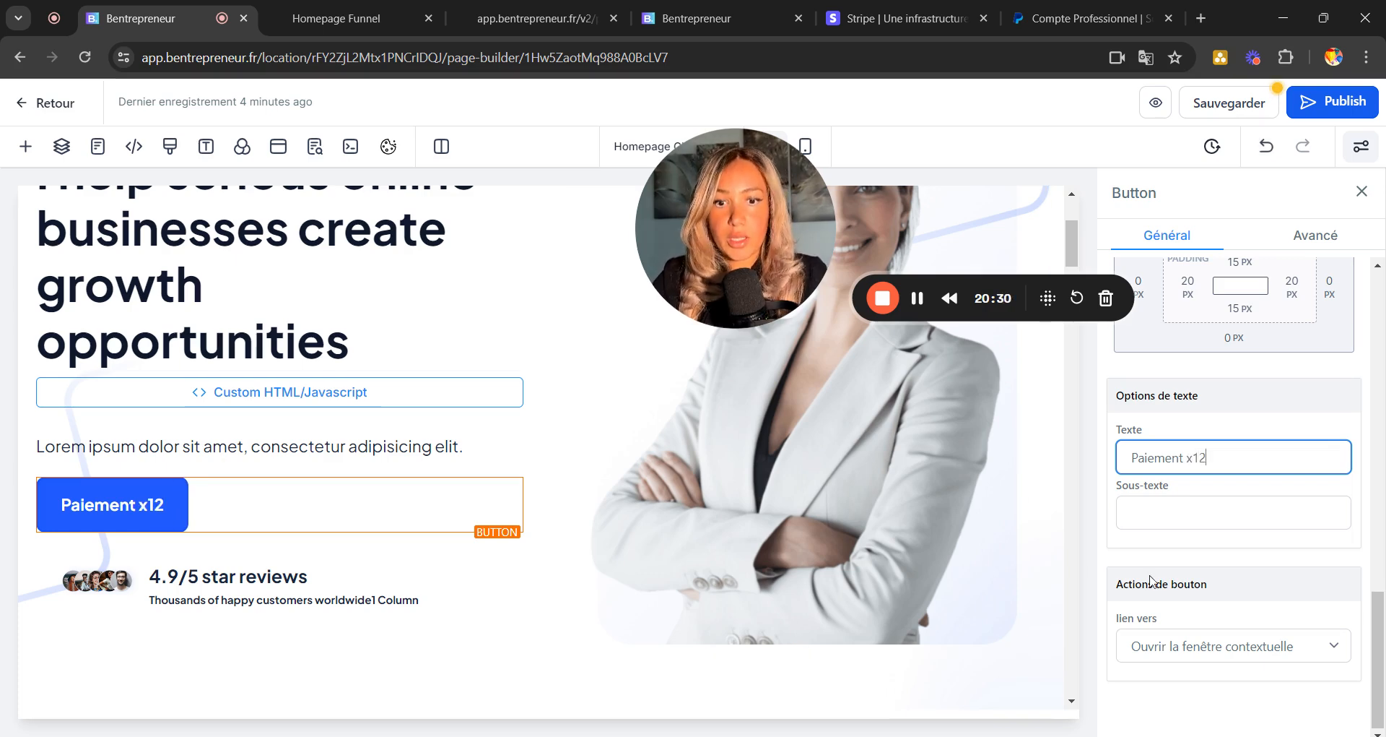
Link the button to the 'Page de paiement x20 (12)' funnel step and save the page.
left_click(1220, 648)
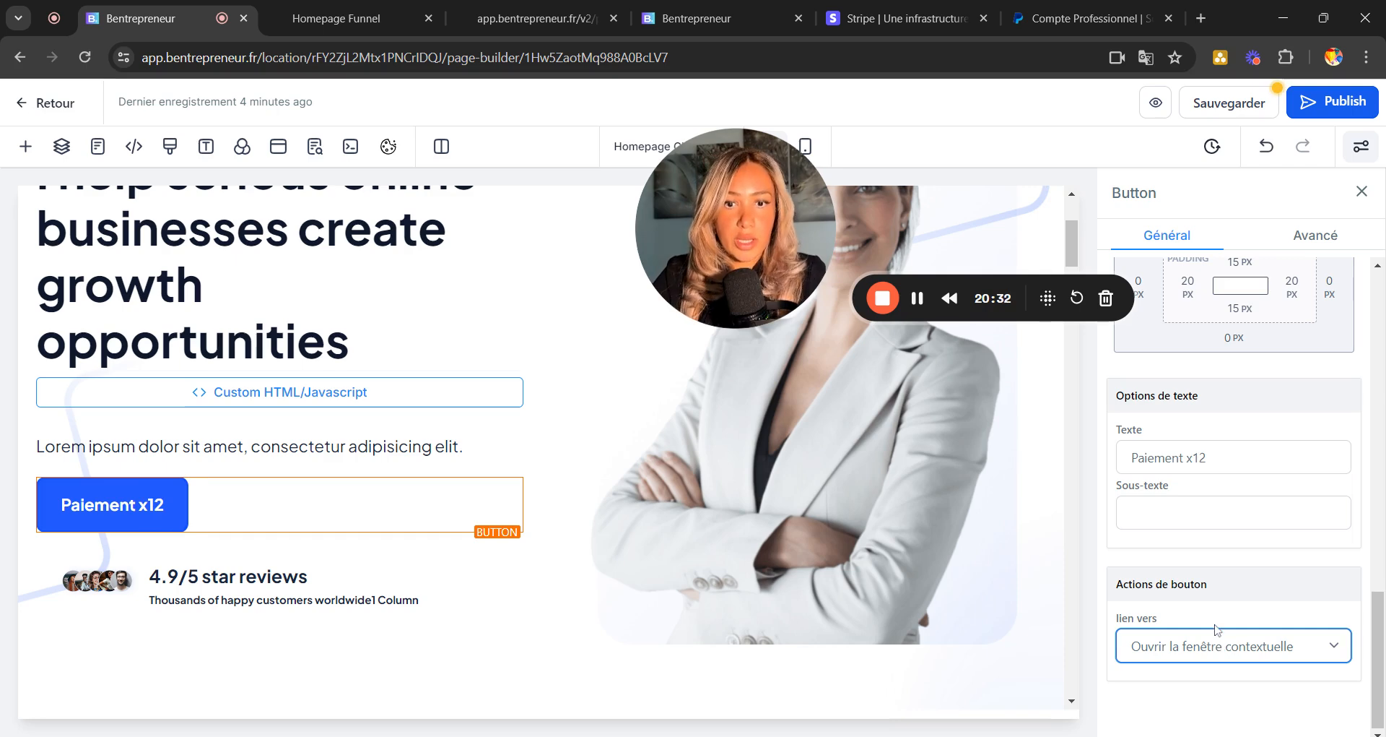
left_click(1192, 517)
left_click(1260, 652)
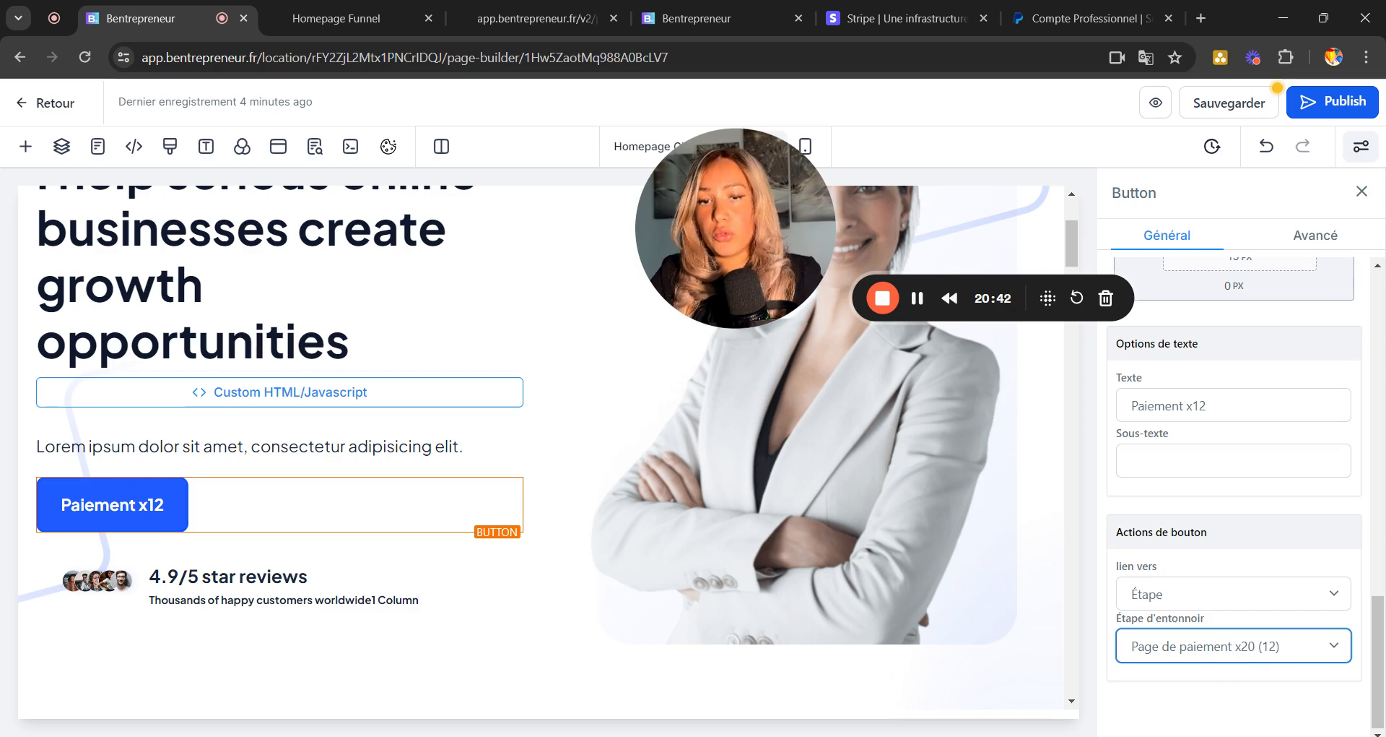
left_click(1248, 105)
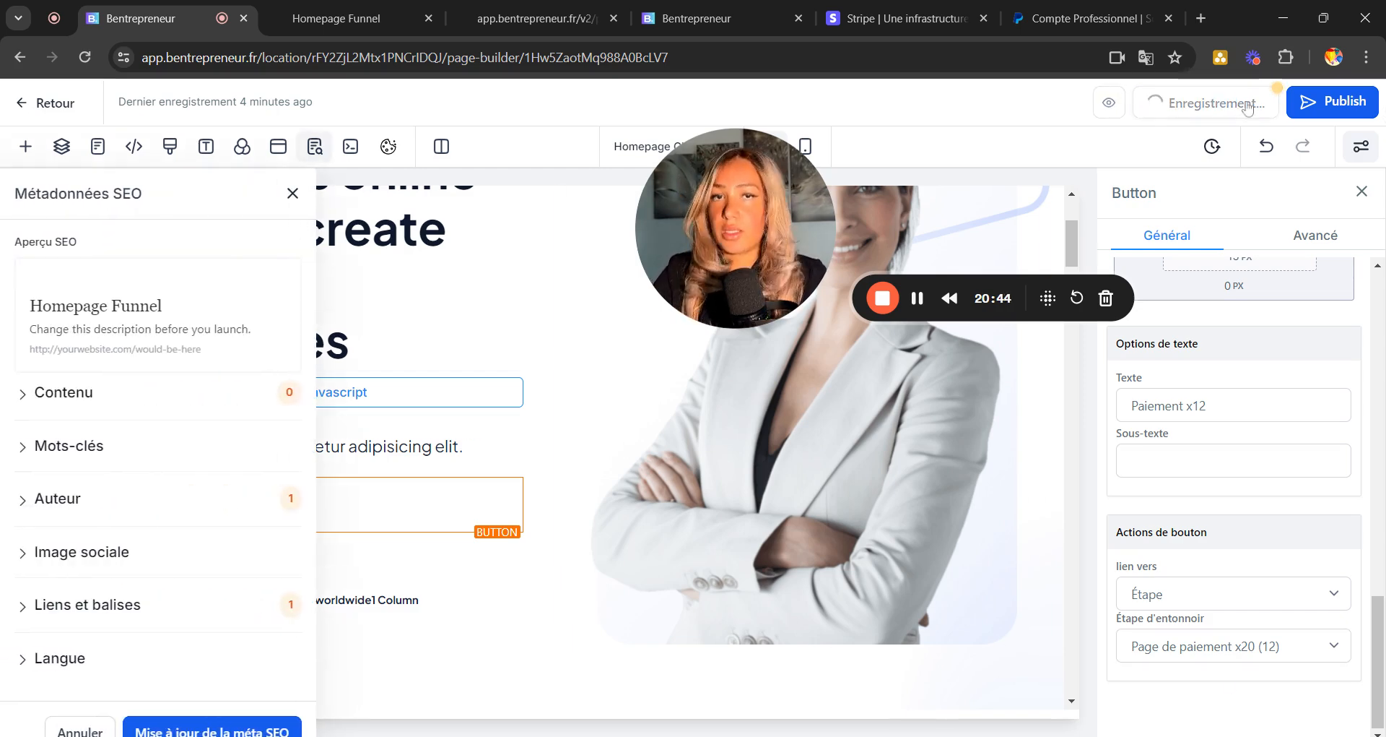